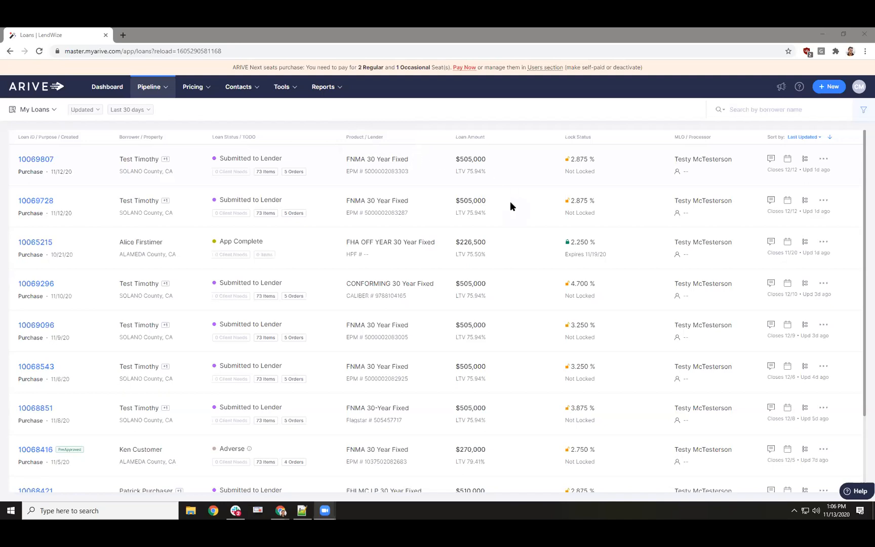
Open the POS Config page in the company settings and highlight the current POS domain link.
left_click(860, 87)
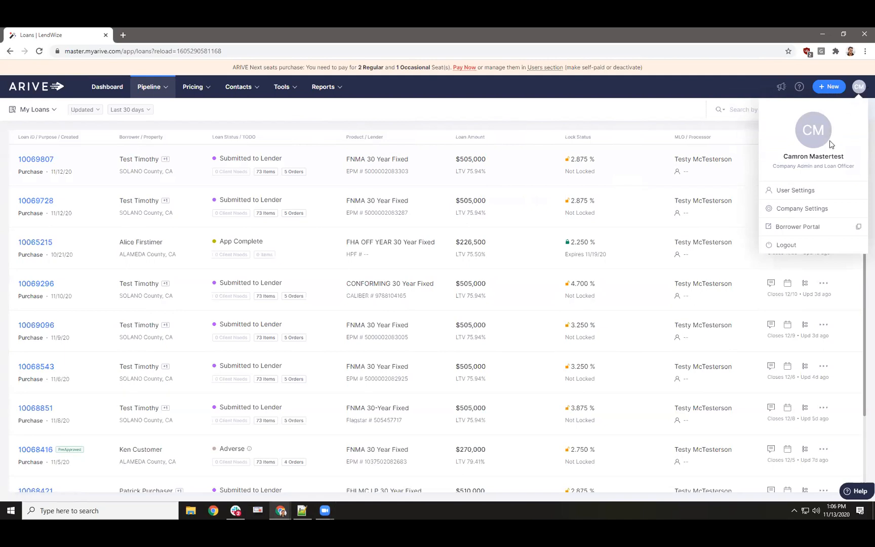
left_click(795, 207)
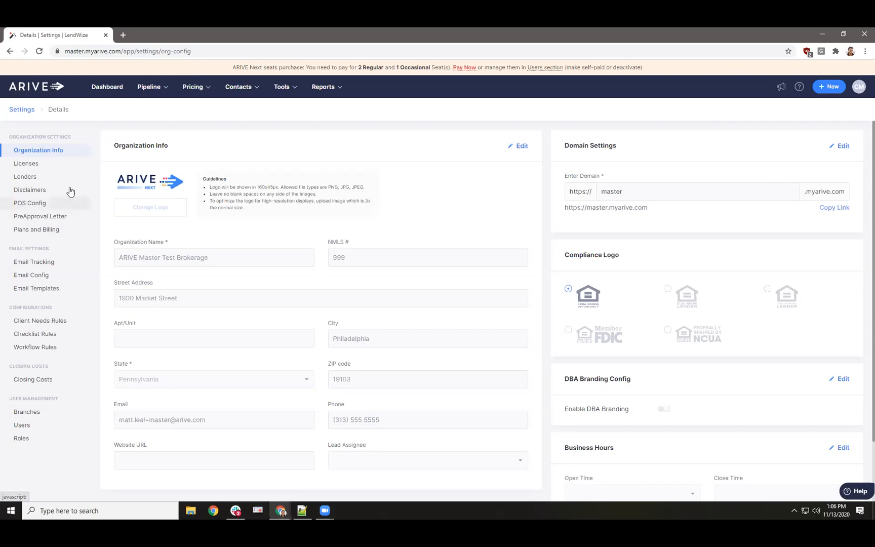
left_click(59, 205)
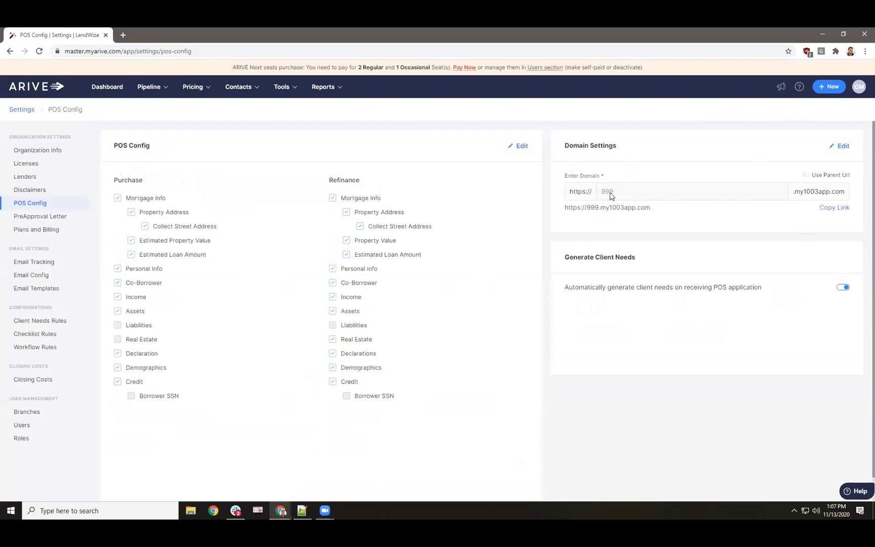
triple_click(594, 207)
double_click(597, 207)
Edit the POS domain settings and enter arive as the domain name.
left_click(840, 146)
left_click(644, 192)
double_click(644, 192)
type("arive")
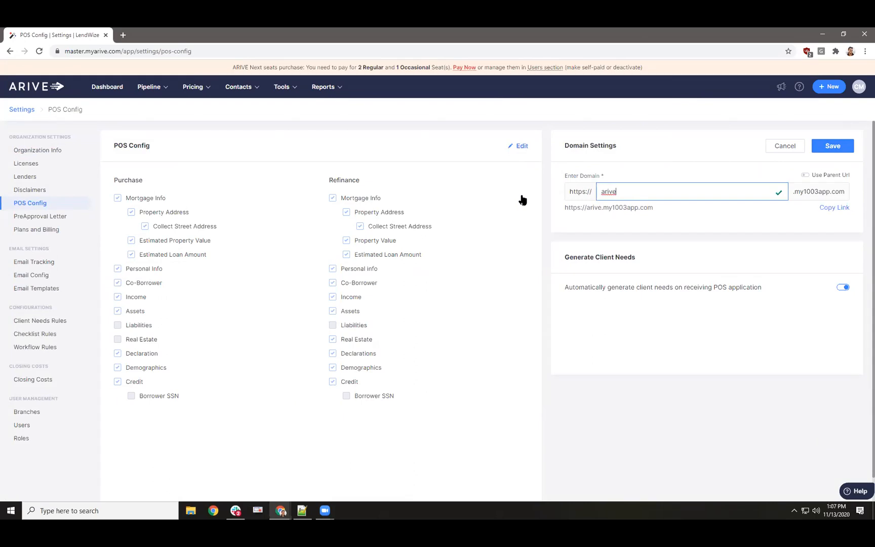
Try mycompanyname and ad as alternative names in the POS domain field.
key("BackSpace")
key("BackSpace")
key("BackSpace")
key("BackSpace")
key("BackSpace")
type("mycompanyname")
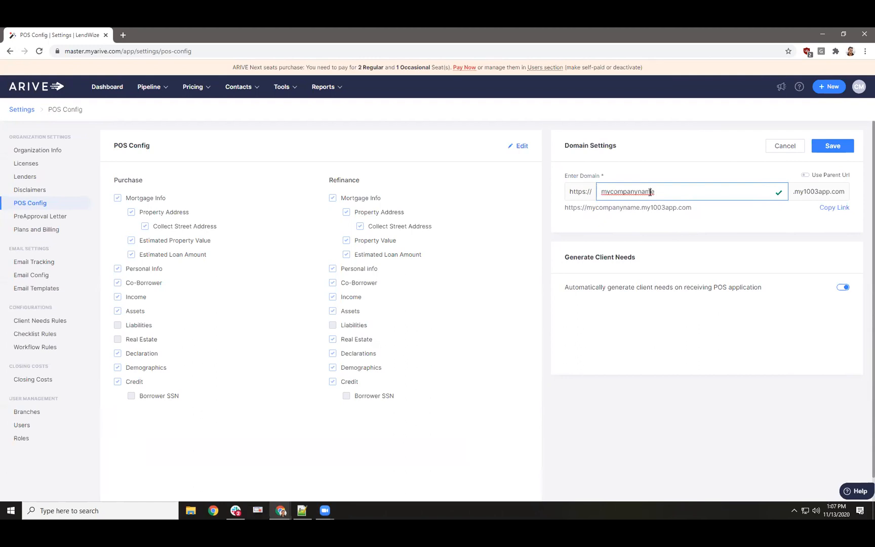
double_click(649, 192)
type("ad")
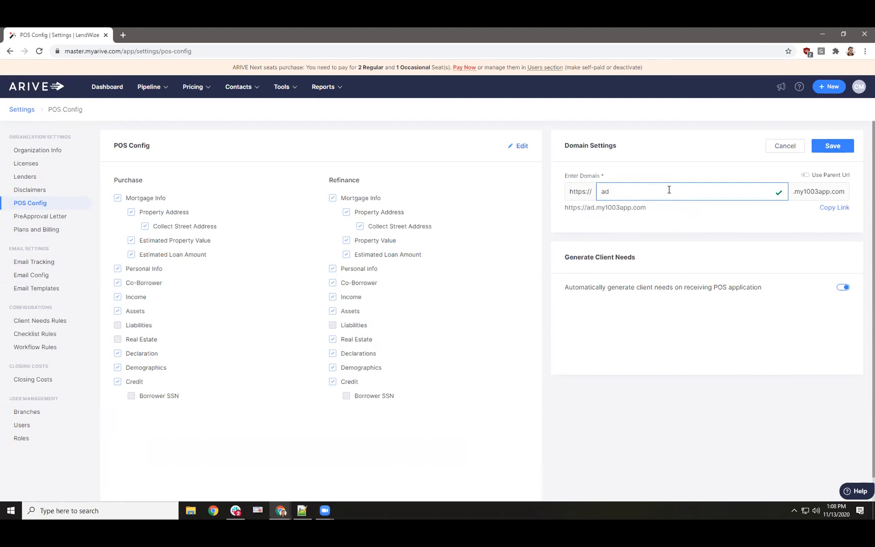
Set the POS domain to arive, save and confirm the domain change, and highlight the new link.
left_click(779, 192)
double_click(712, 193)
type("arive")
left_click(831, 146)
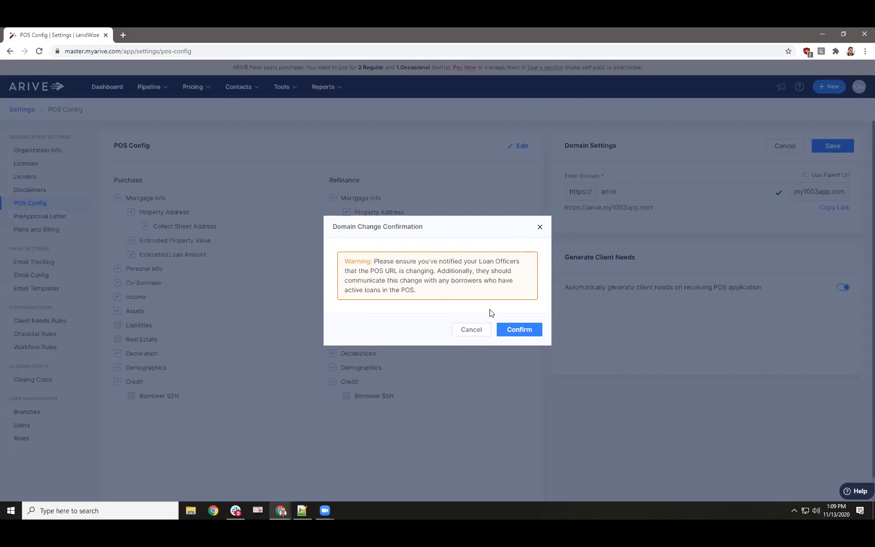
left_click(526, 331)
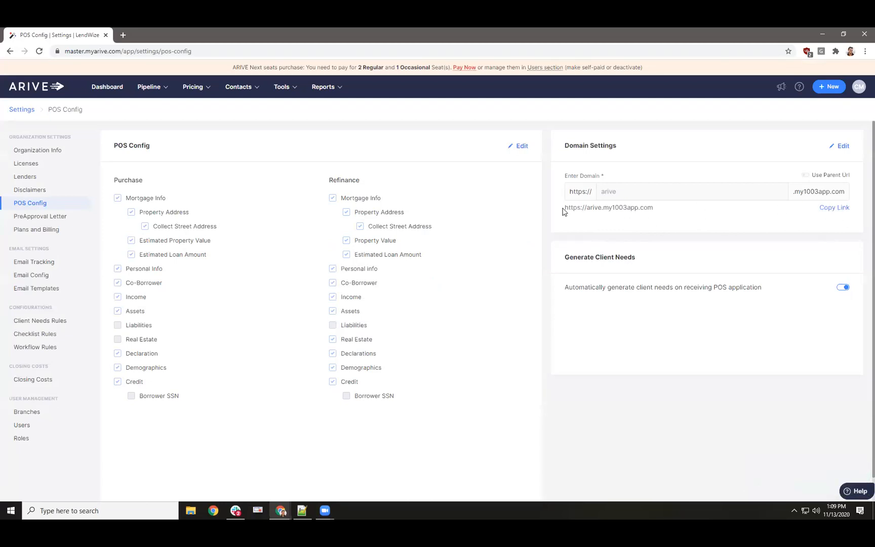
left_click_drag(565, 207, 667, 209)
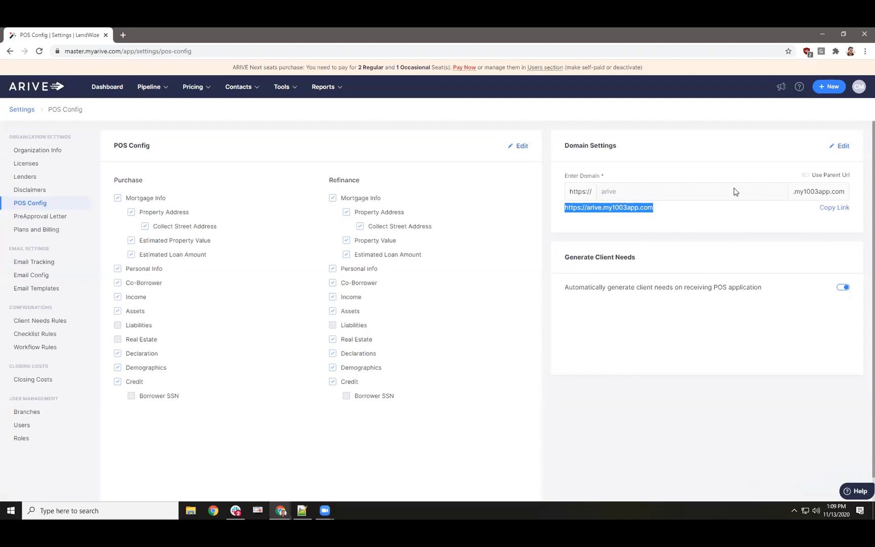
In Organization Info, assign the signed-in company admin as Lead Assignee and save the organization details.
left_click(48, 150)
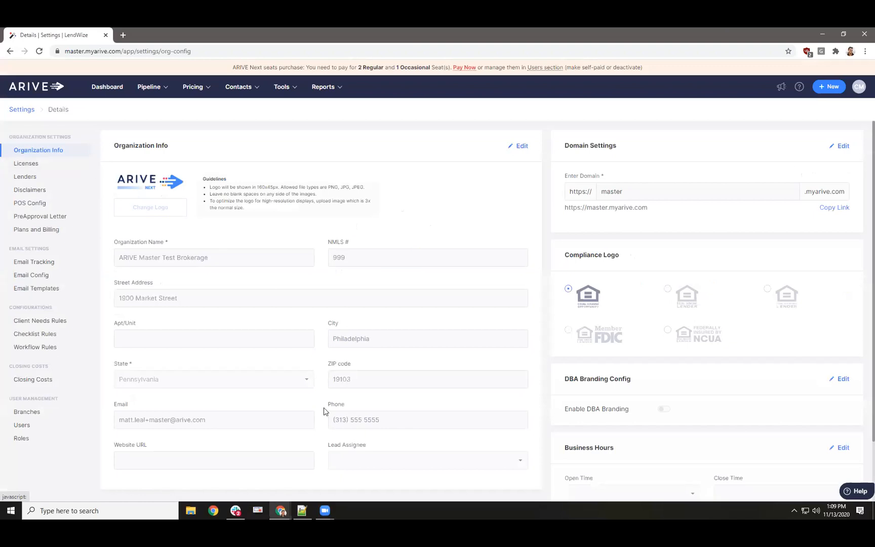
scroll(343, 400, "down", 2)
left_click_drag(329, 374, 354, 373)
double_click(359, 375)
scroll(531, 172, "up", 1)
left_click(519, 147)
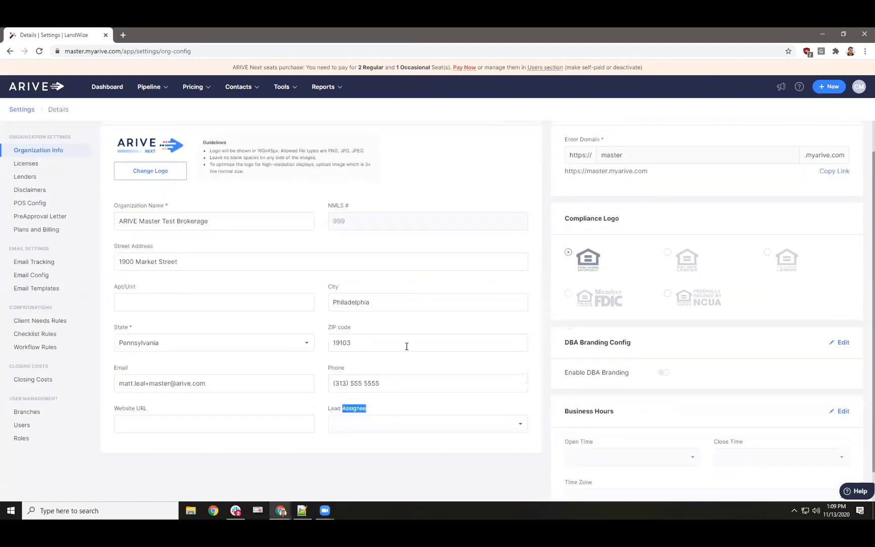
scroll(425, 293, "down", 1)
left_click(426, 389)
left_click(369, 411)
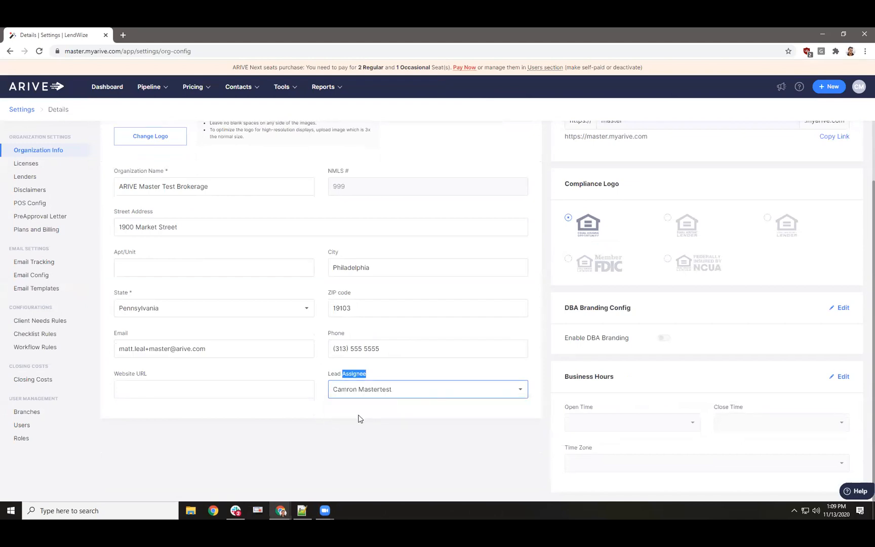
scroll(501, 218, "up", 2)
left_click(515, 152)
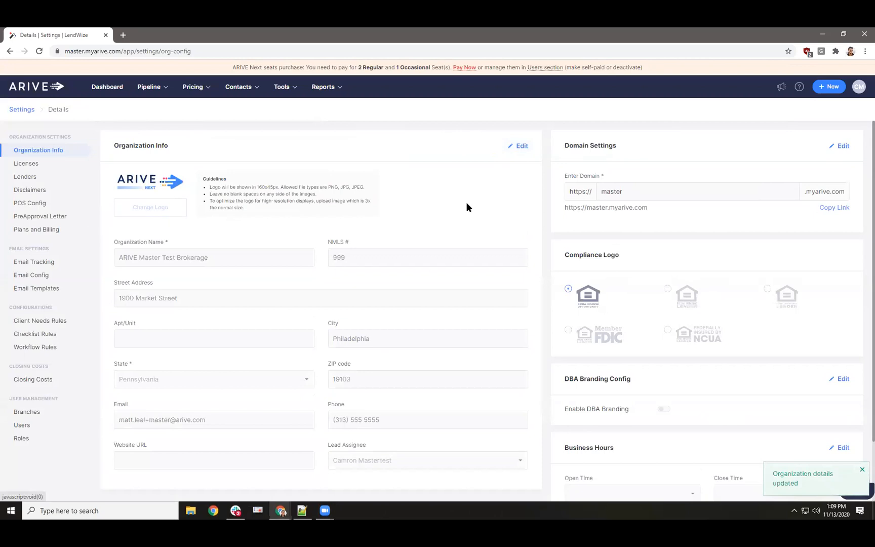
scroll(467, 205, "down", 2)
scroll(223, 267, "up", 2)
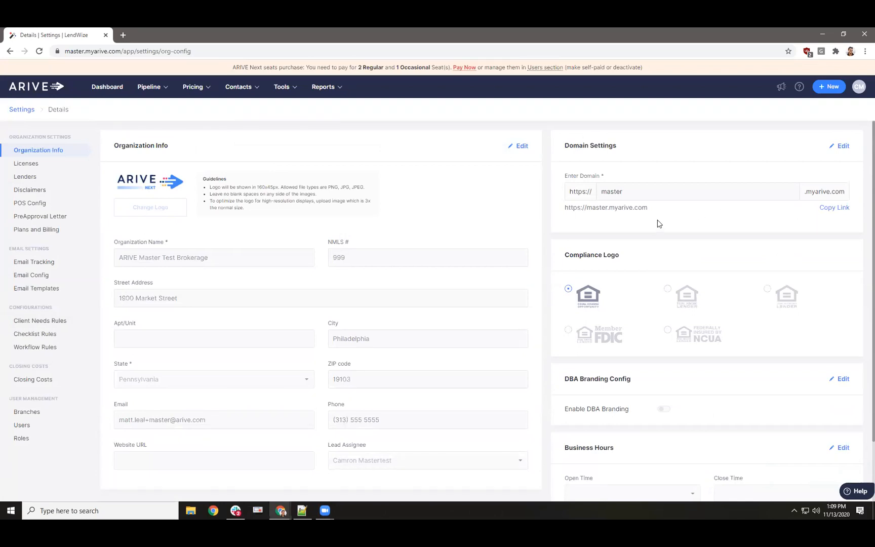
Return to the POS Config page and highlight the company's POS link.
left_click(35, 203)
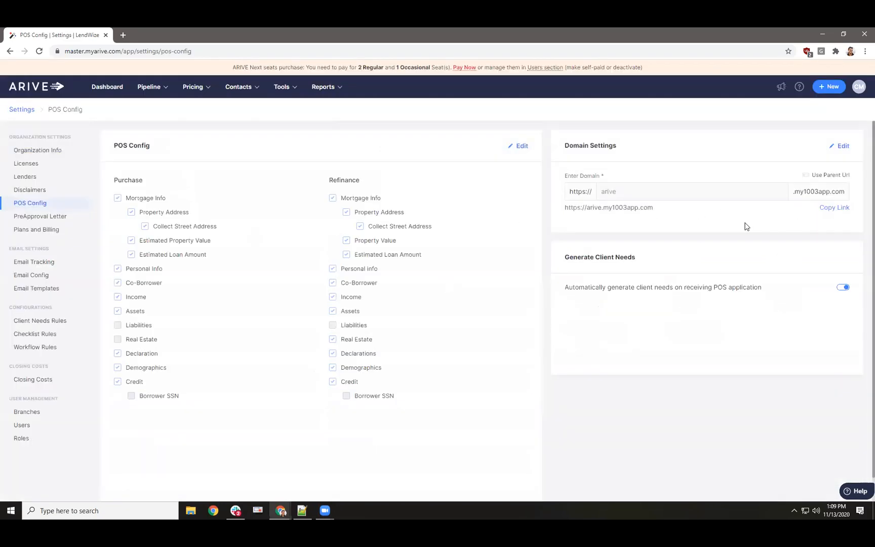
left_click_drag(641, 207, 653, 208)
triple_click(651, 208)
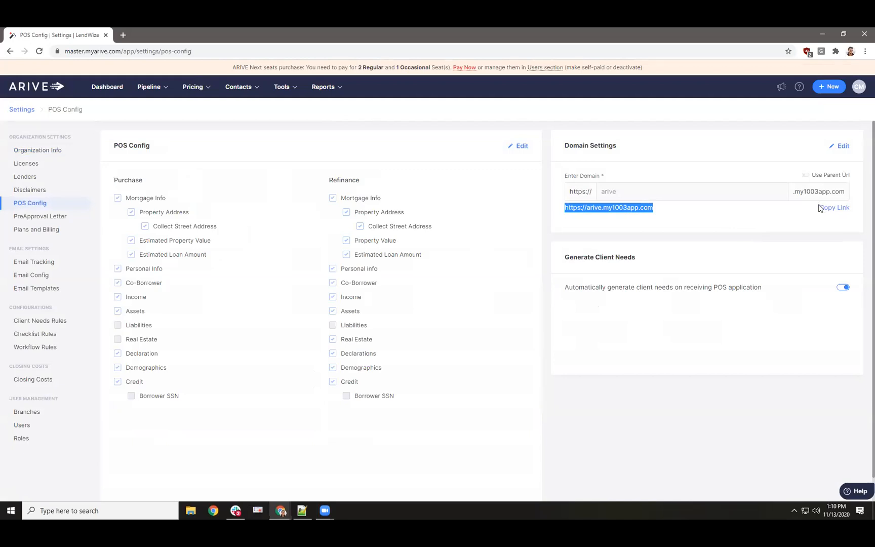
left_click(602, 208)
triple_click(603, 208)
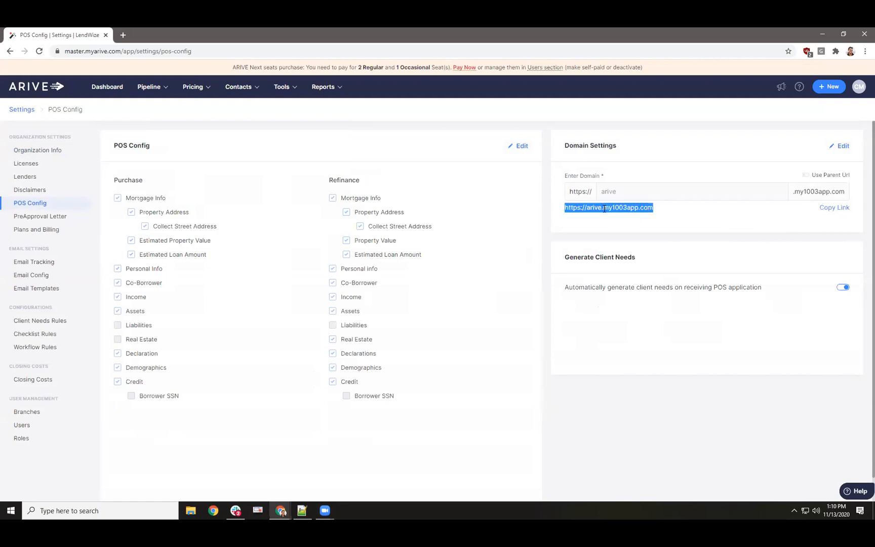
Copy the signed-in loan officer's Borrower Portal link, open it in a new browser tab and go to its sign-in page.
left_click(858, 88)
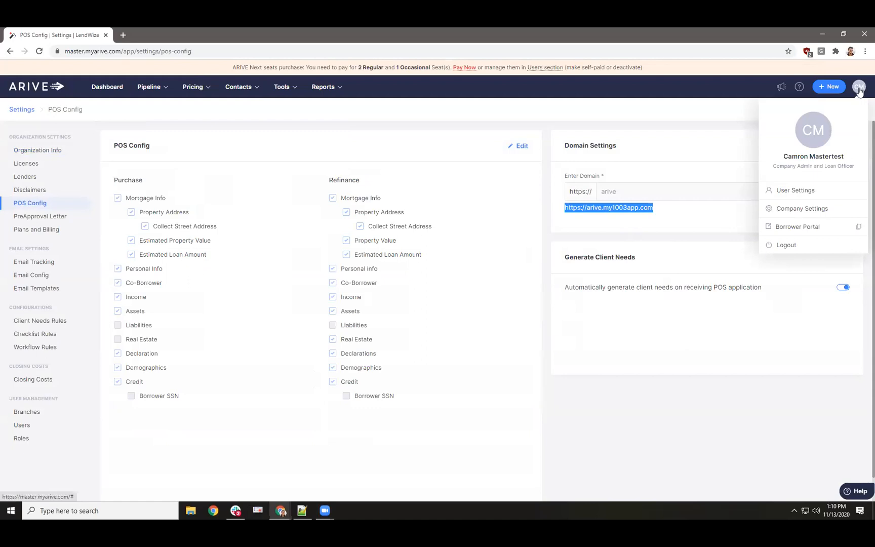
left_click(859, 88)
left_click(859, 88)
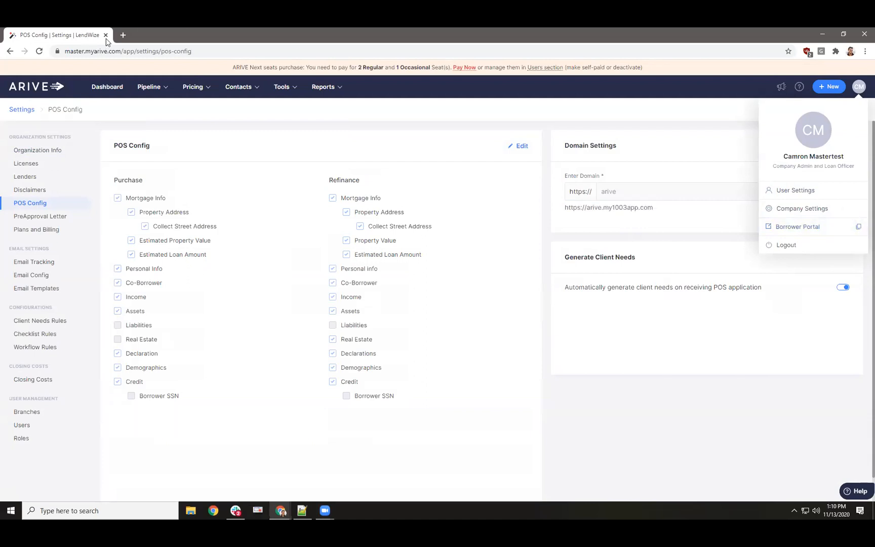
left_click(121, 35)
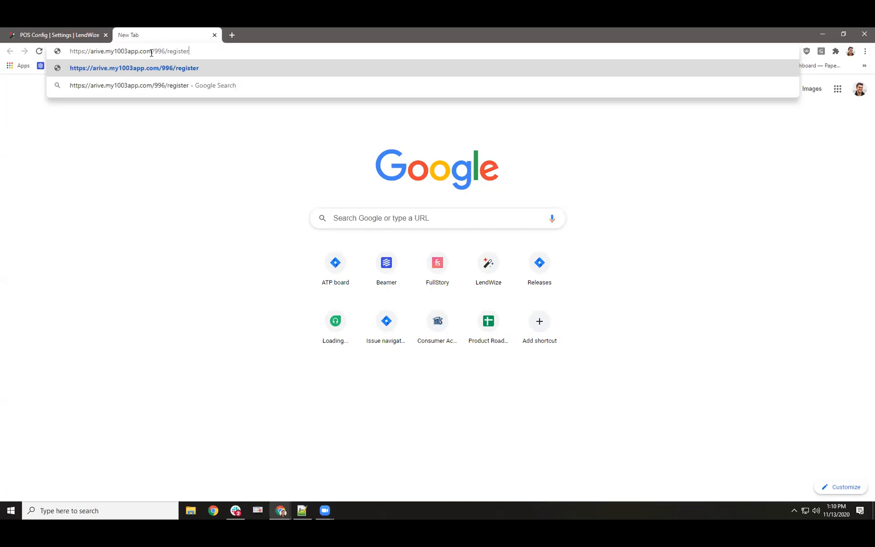
key("Return")
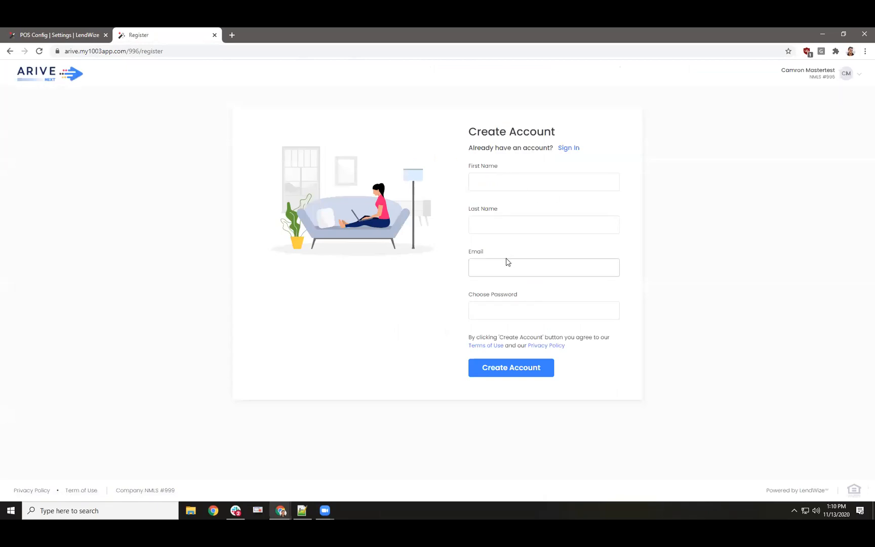
left_click(574, 148)
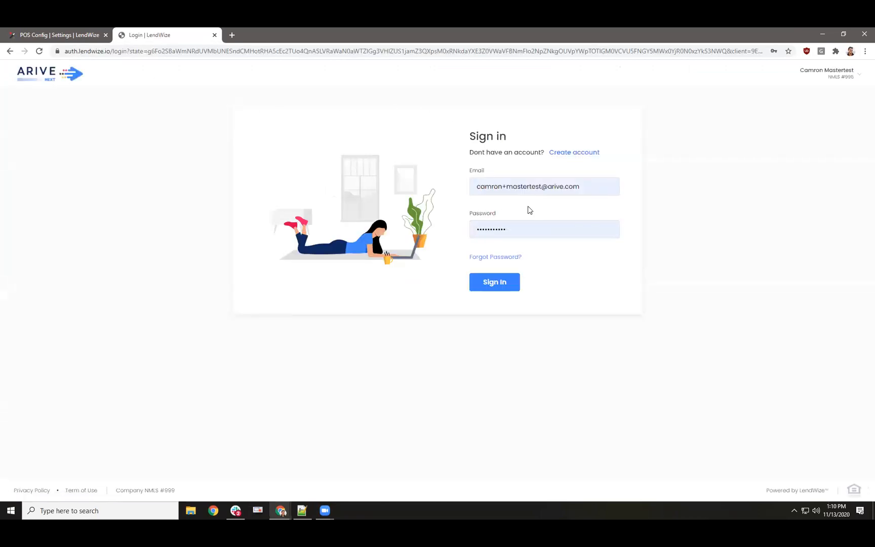
Return to the settings tab, open the loan pipeline and start adding a new loan.
left_click(56, 35)
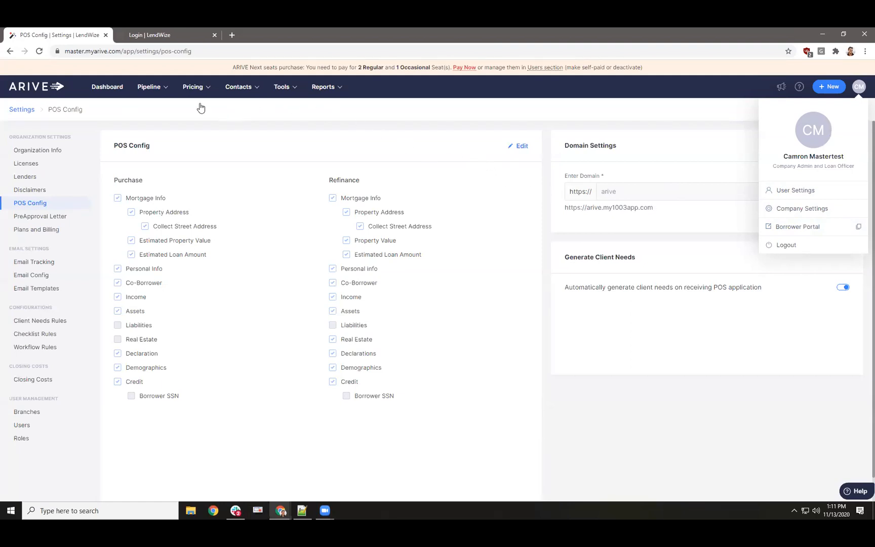
mouse_move(149, 95)
left_click(147, 112)
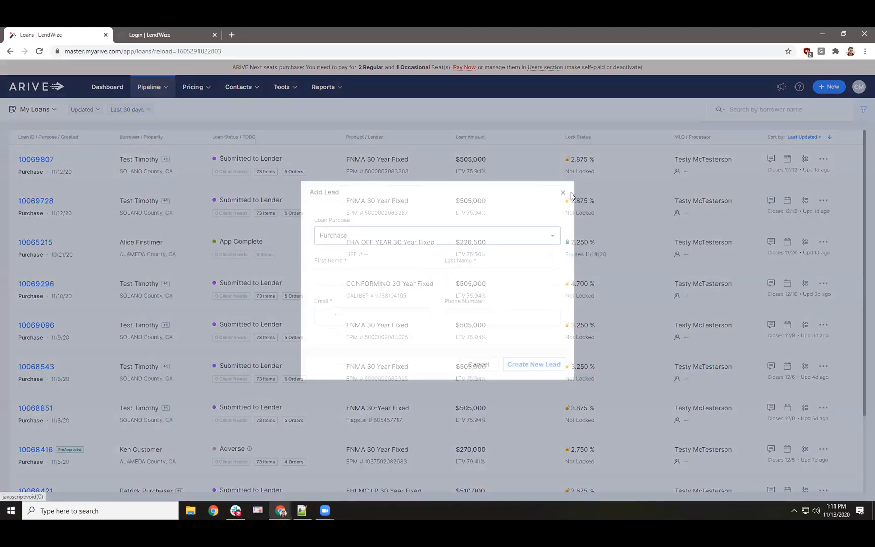
left_click(564, 193)
mouse_move(832, 91)
left_click(800, 114)
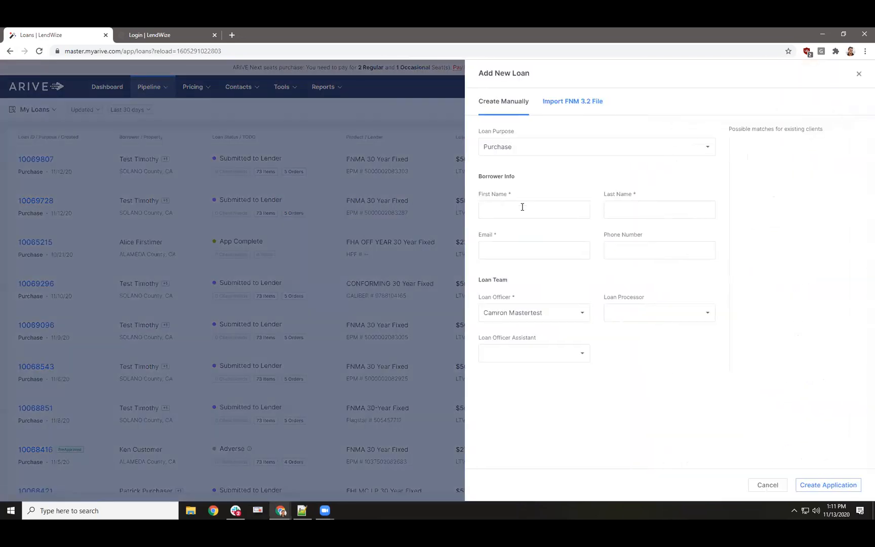
Create a purchase loan application with first name POS, last name borrower and the borrower's e-mail address.
left_click(522, 207)
type("POS")
key("Tab")
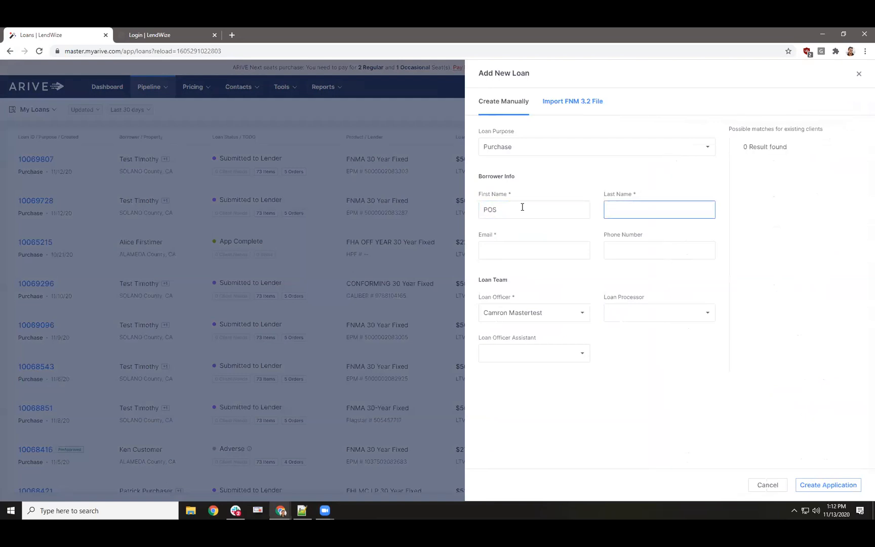
type("borrower")
key("Tab")
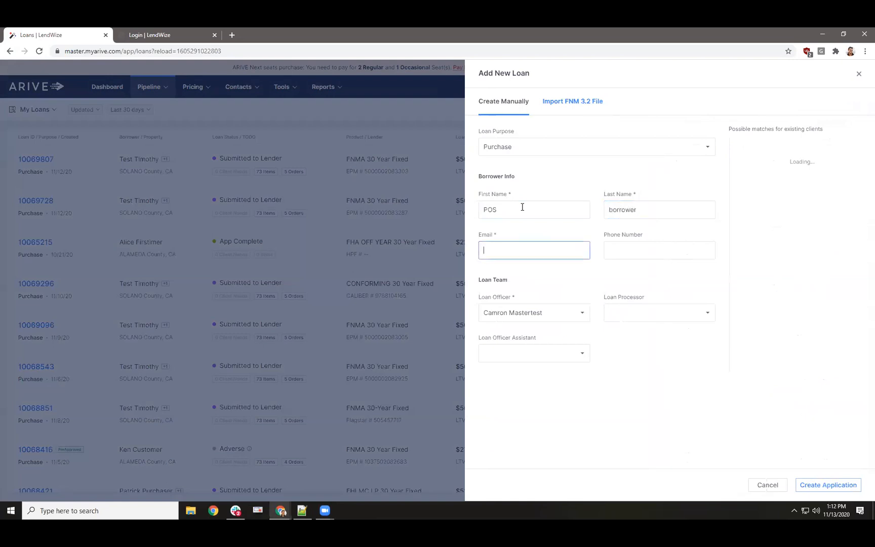
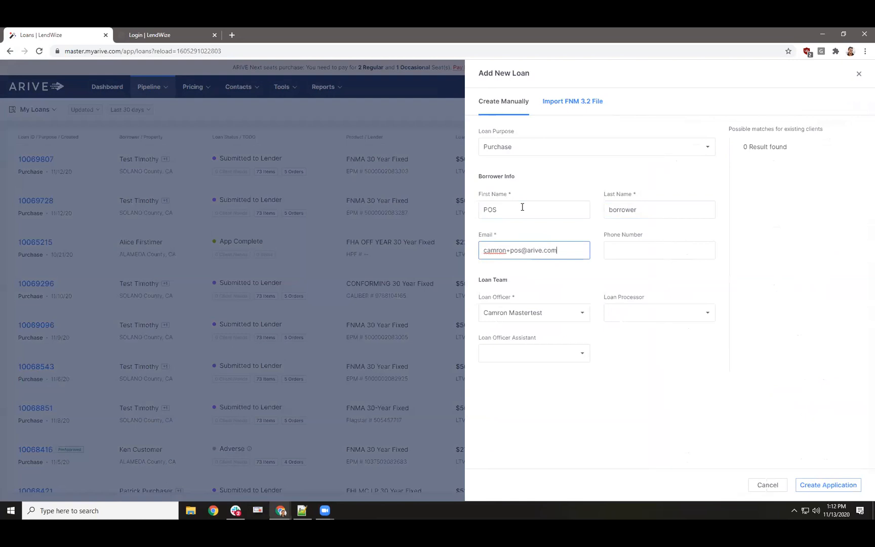
left_click(658, 381)
left_click(810, 485)
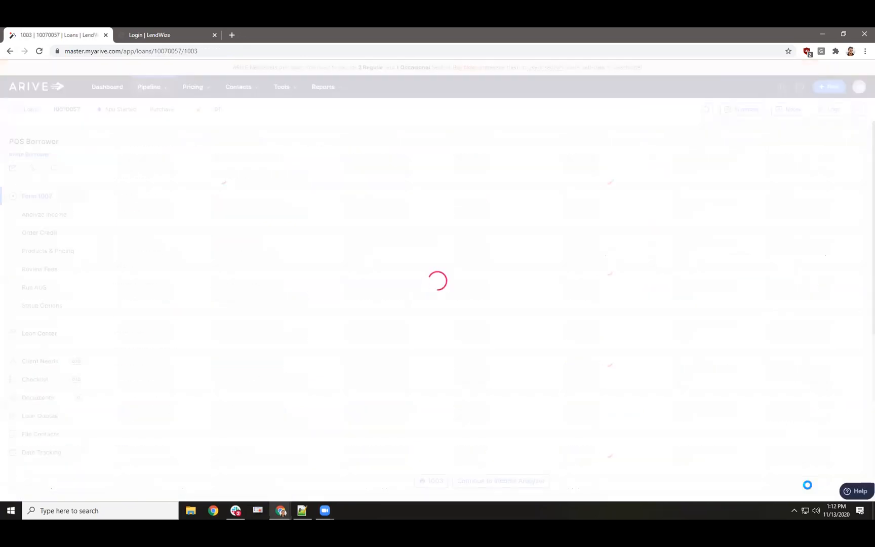
Review the borrower's loan application invitation and close it without sending.
left_click(28, 155)
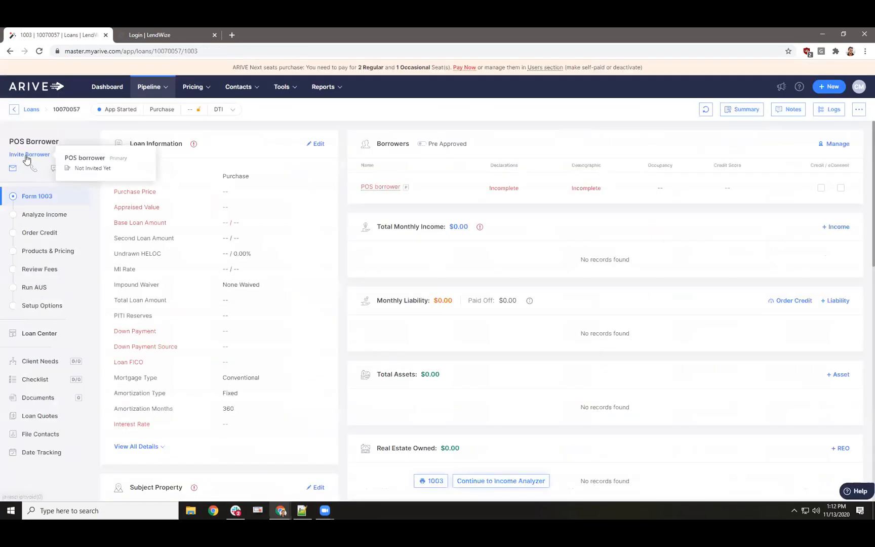
left_click(27, 156)
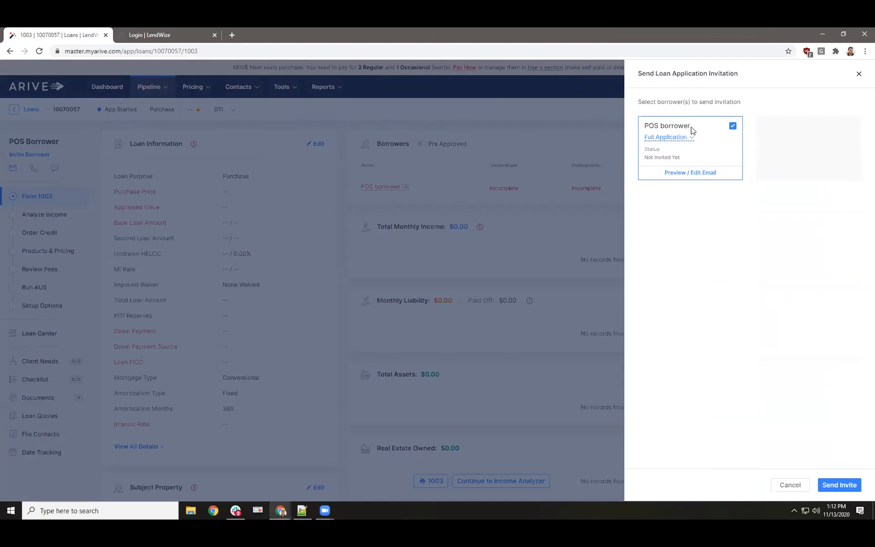
left_click(859, 75)
Copy the loan officer's Borrower Portal link from the new loan's page.
left_click(860, 87)
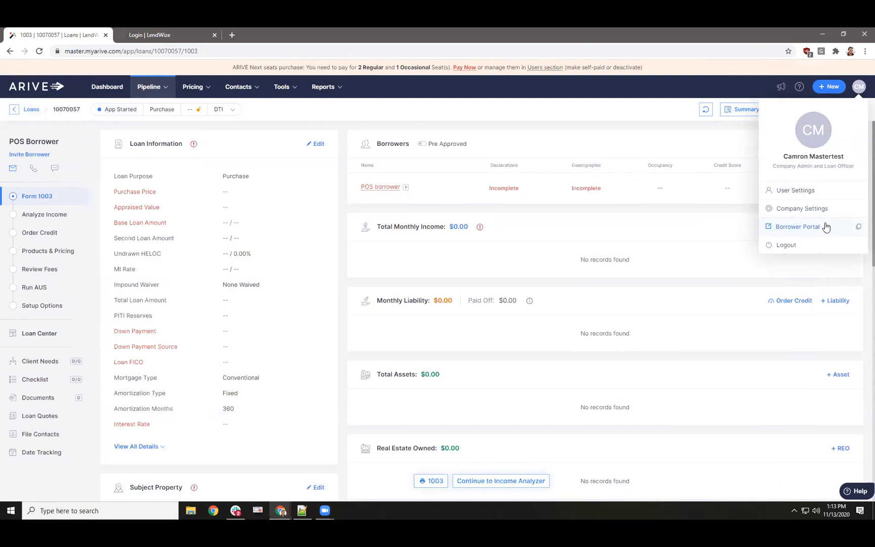
left_click(858, 227)
left_click(647, 123)
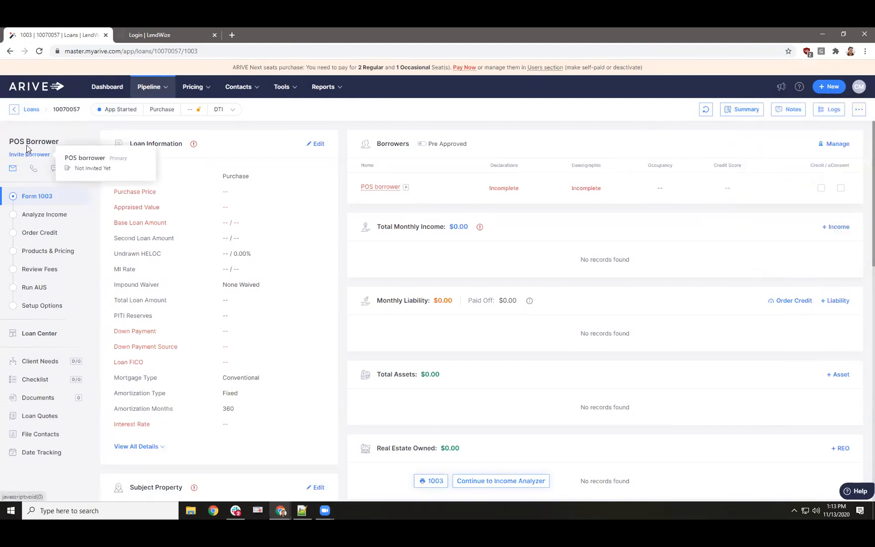
mouse_move(30, 159)
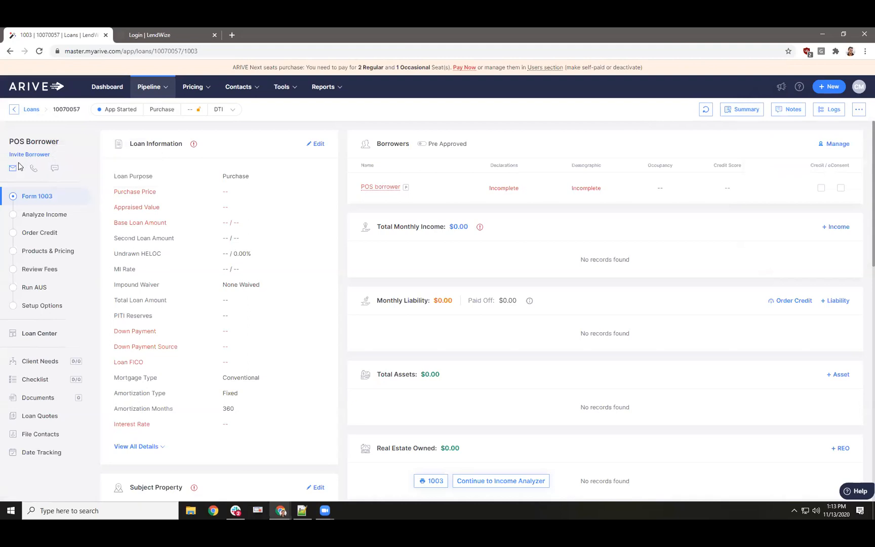
Open the POS Config page in the company settings.
left_click(860, 87)
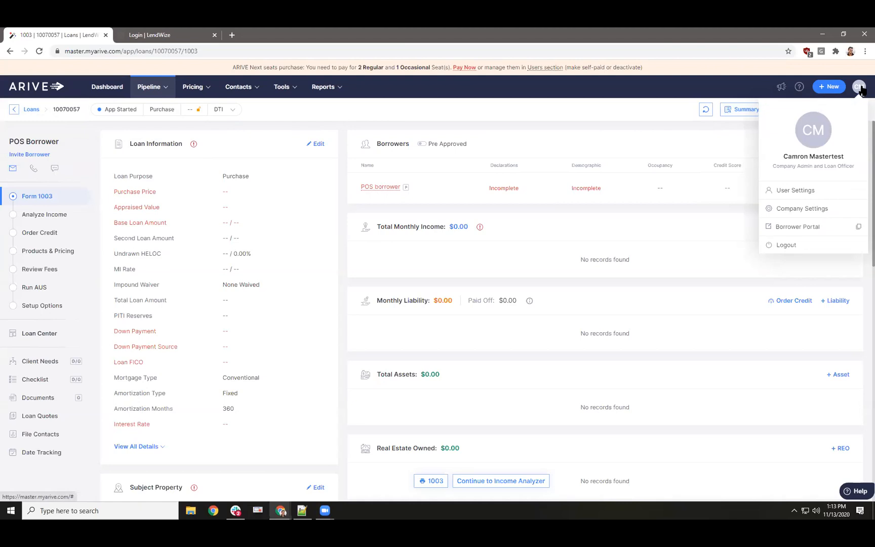
left_click(797, 209)
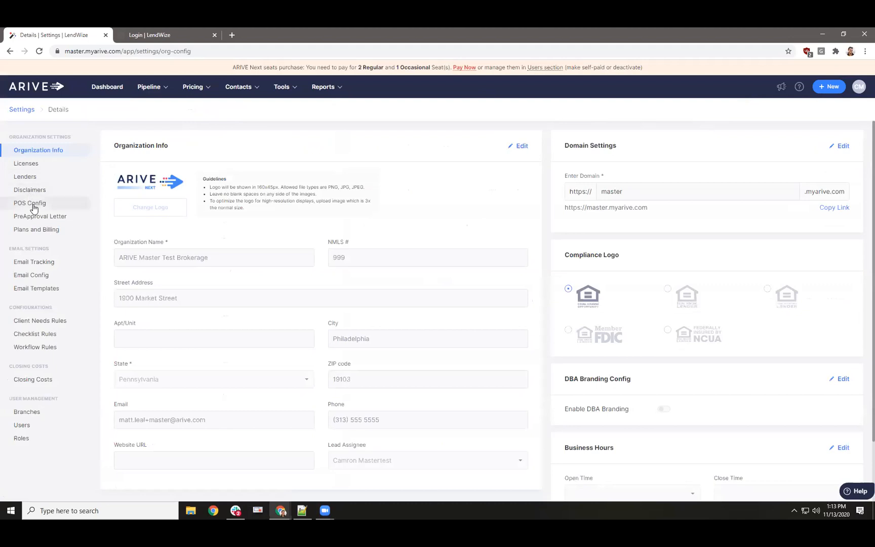
left_click(31, 204)
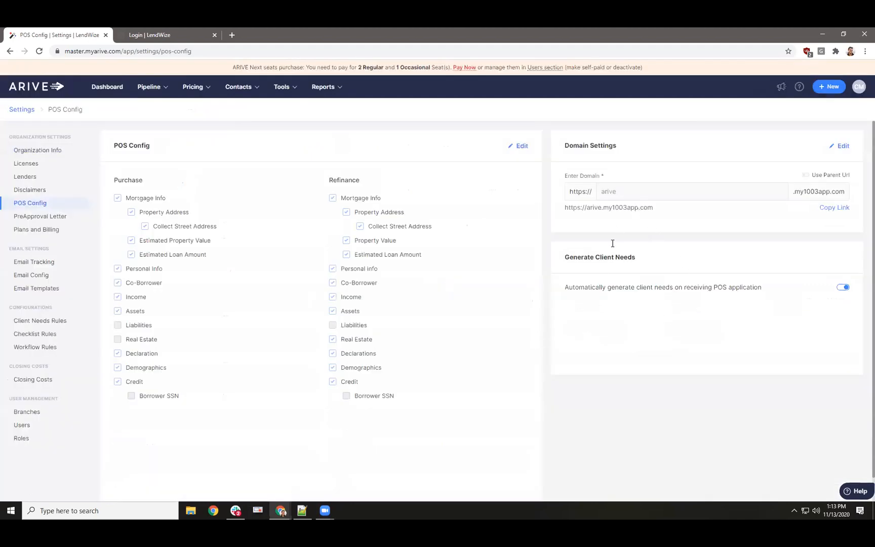
triple_click(125, 145)
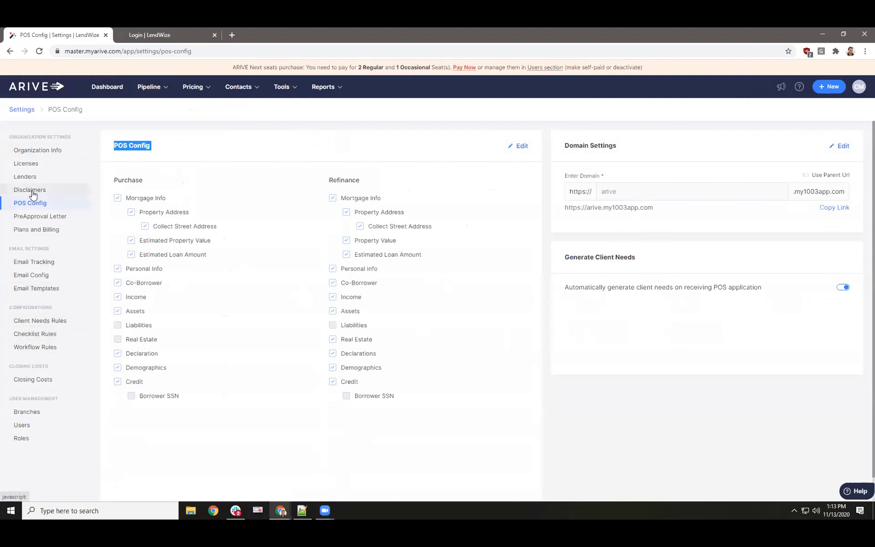
double_click(442, 140)
left_click(126, 144)
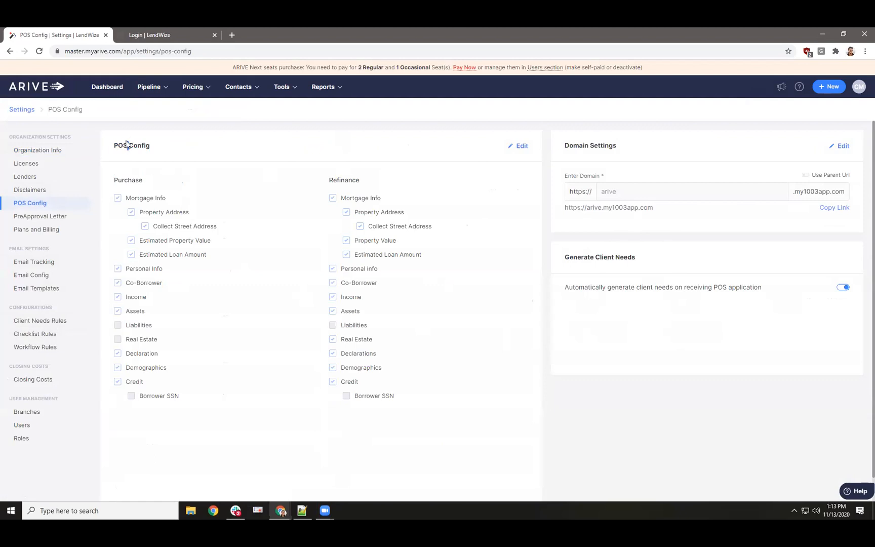
left_click(137, 144)
Disable Collect Street Address for both purchase and refinance applications in the POS configuration and save the change.
left_click(521, 147)
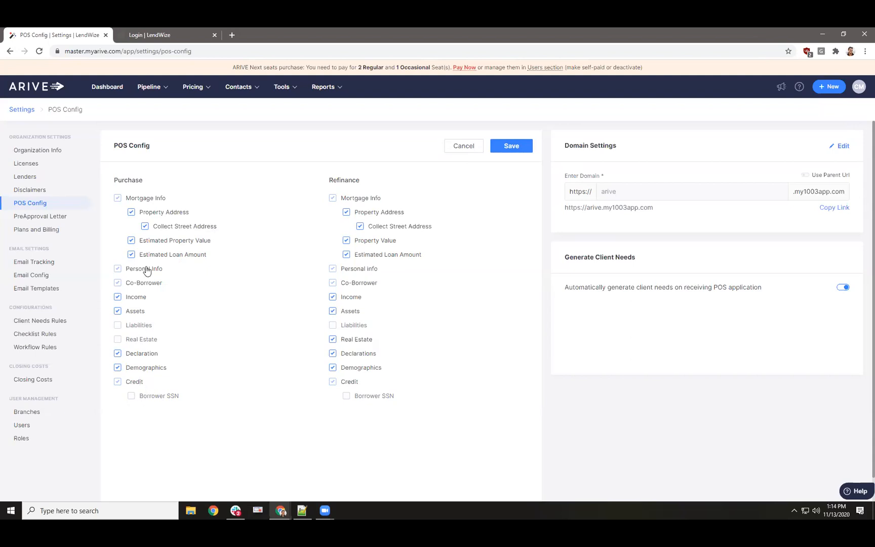
left_click(145, 226)
left_click(360, 226)
left_click(513, 150)
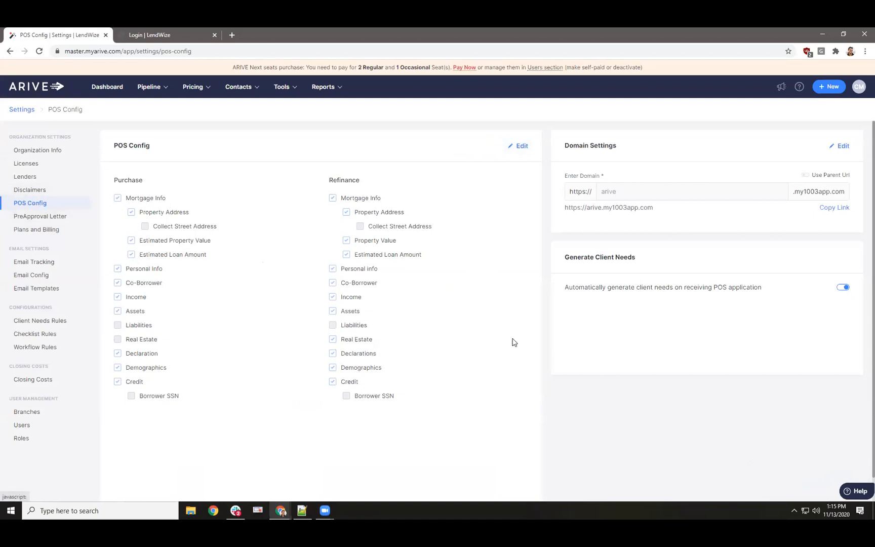
Review the Generate Client Needs setting that automatically generates client needs on receiving a POS application.
triple_click(574, 256)
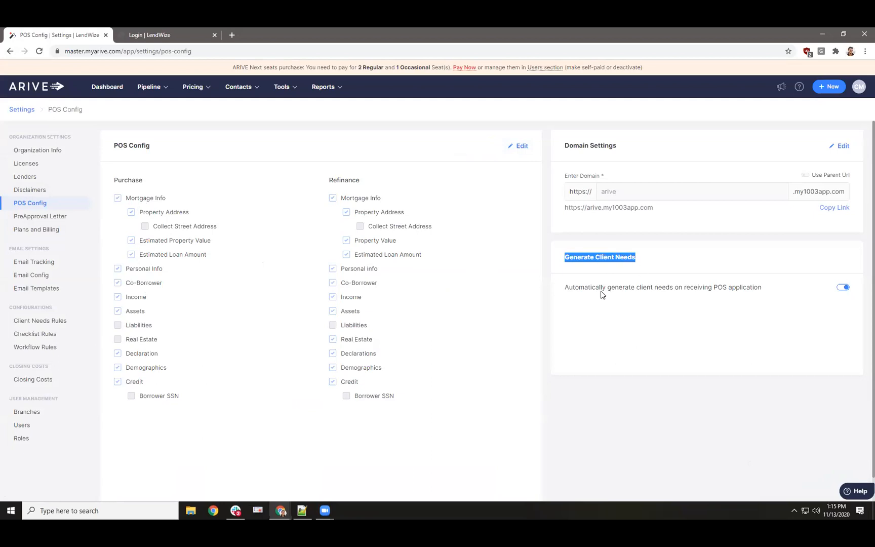
triple_click(588, 285)
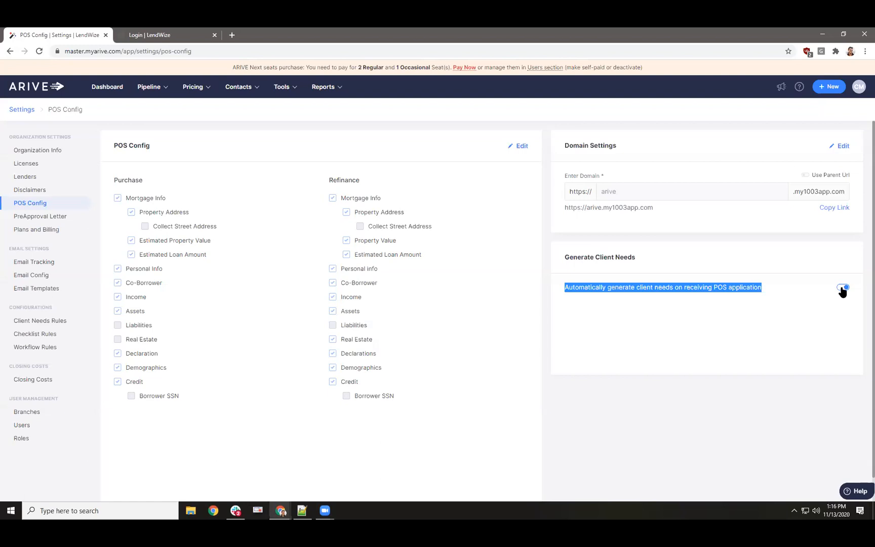
double_click(739, 289)
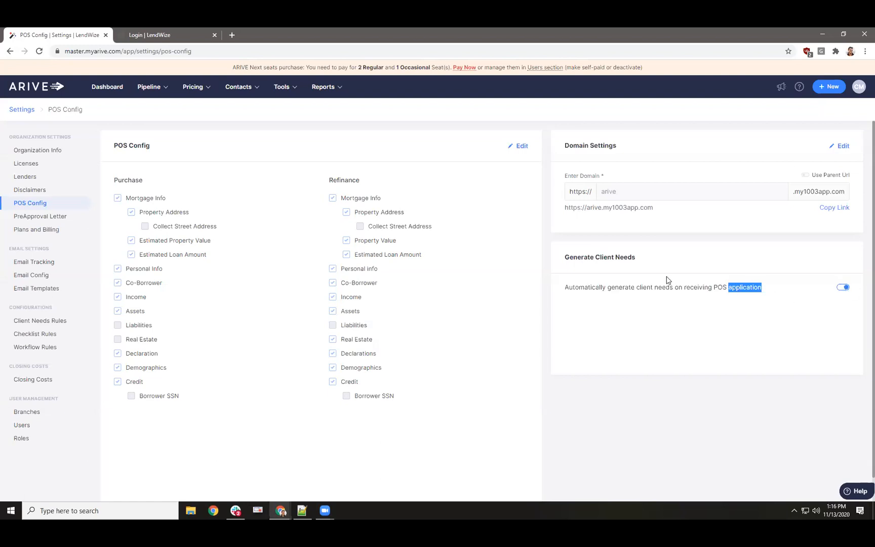
left_click(647, 283)
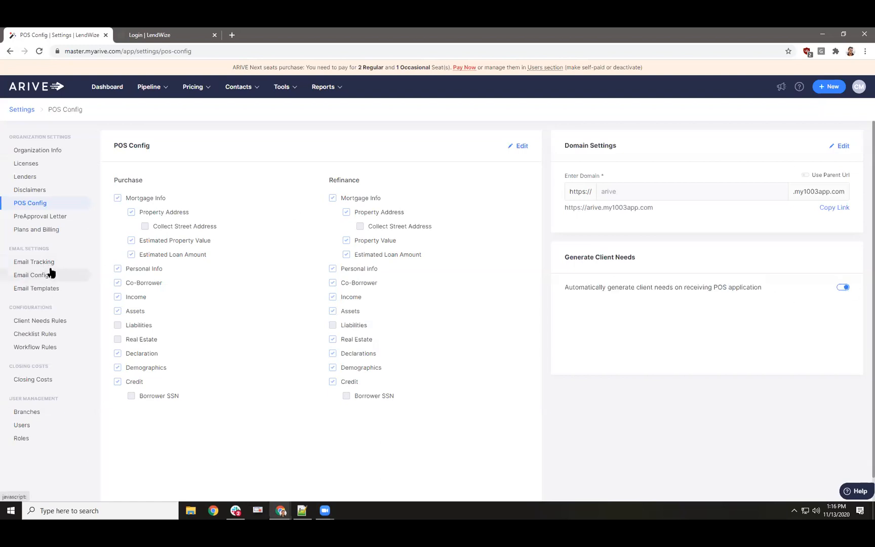
Open the Client Needs Rules configuration and review the existing rules.
left_click(34, 323)
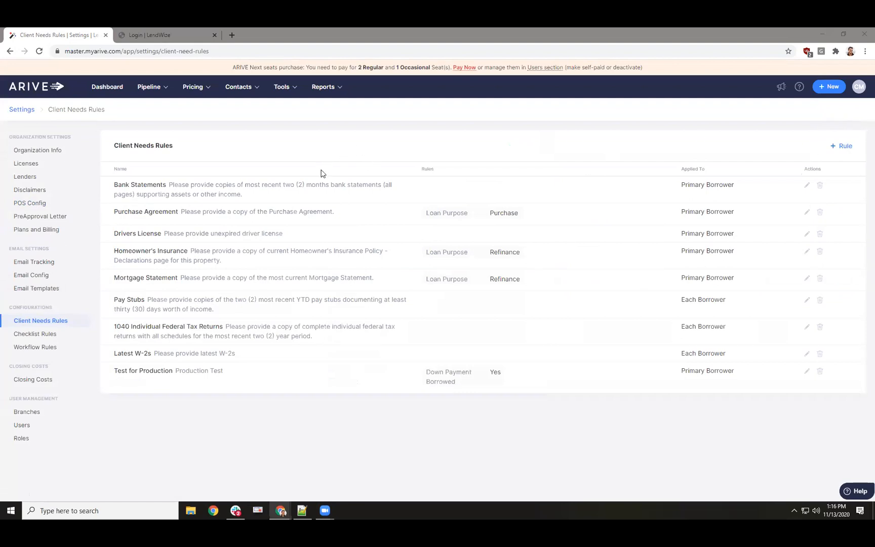
double_click(149, 145)
left_click(171, 170)
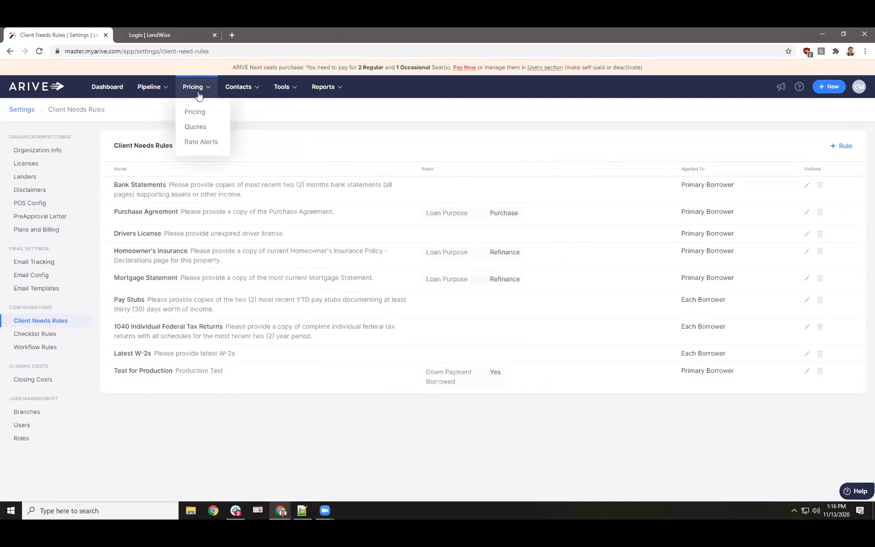
mouse_move(160, 93)
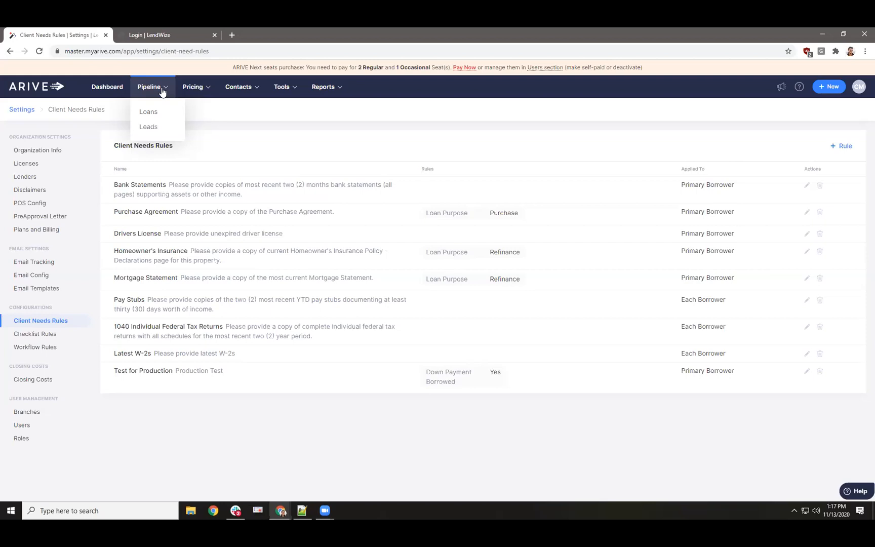
left_click_drag(114, 145, 175, 150)
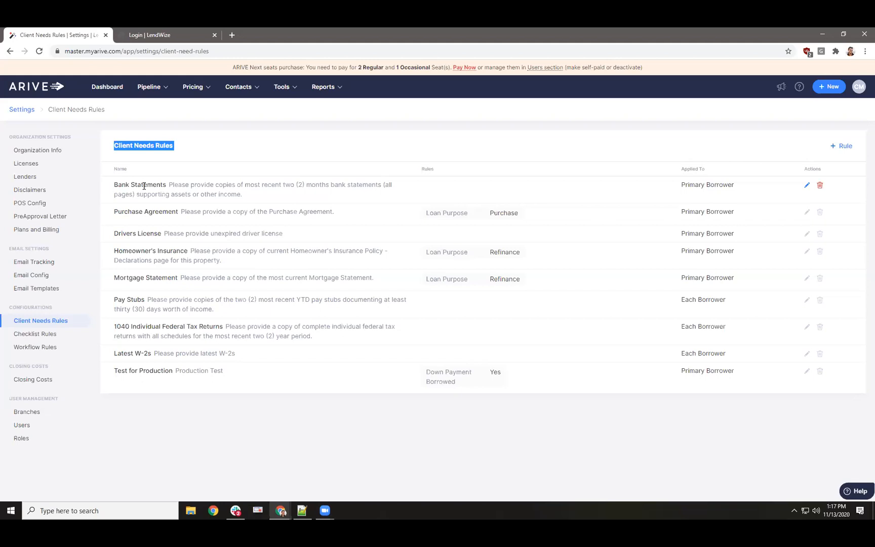
Start a new client need rule and examine its available conditions, from mortgage type and property state to buying stage and borrower declarations.
left_click(846, 147)
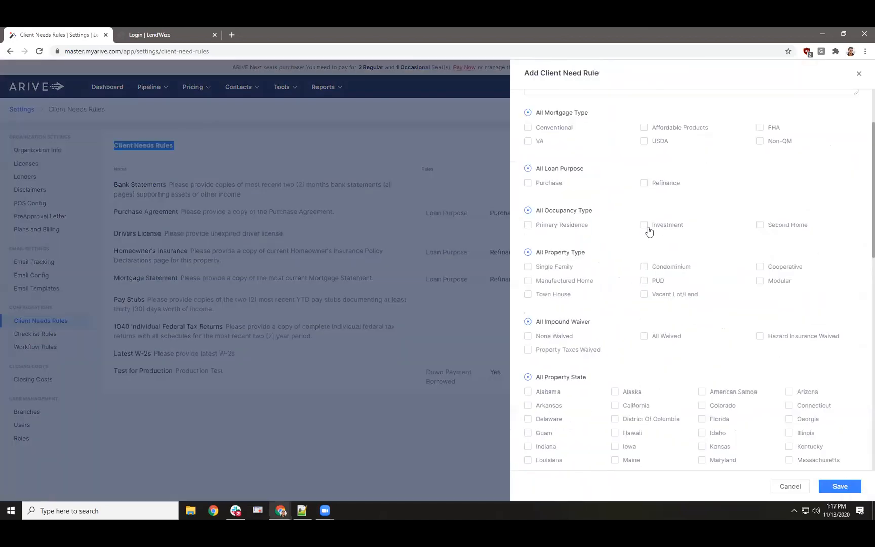
scroll(544, 328, "down", 3)
scroll(543, 328, "down", 9)
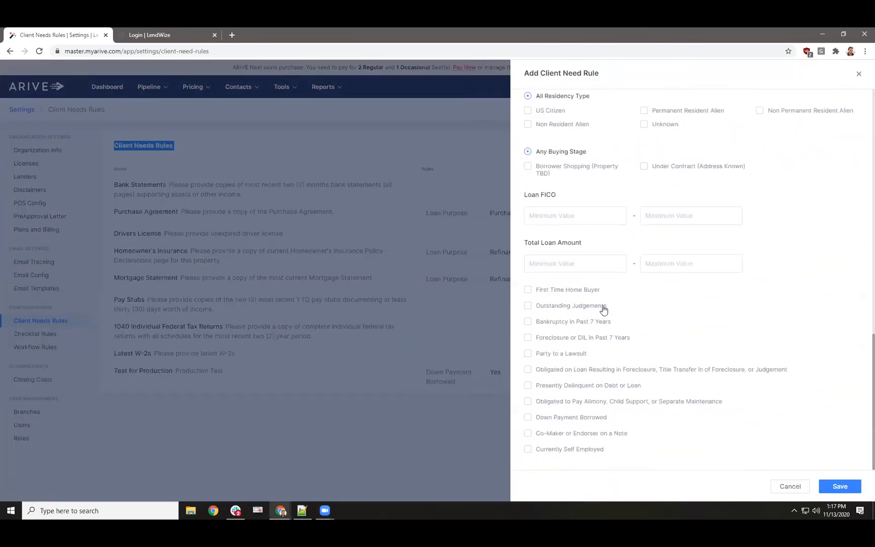
scroll(604, 307, "up", 12)
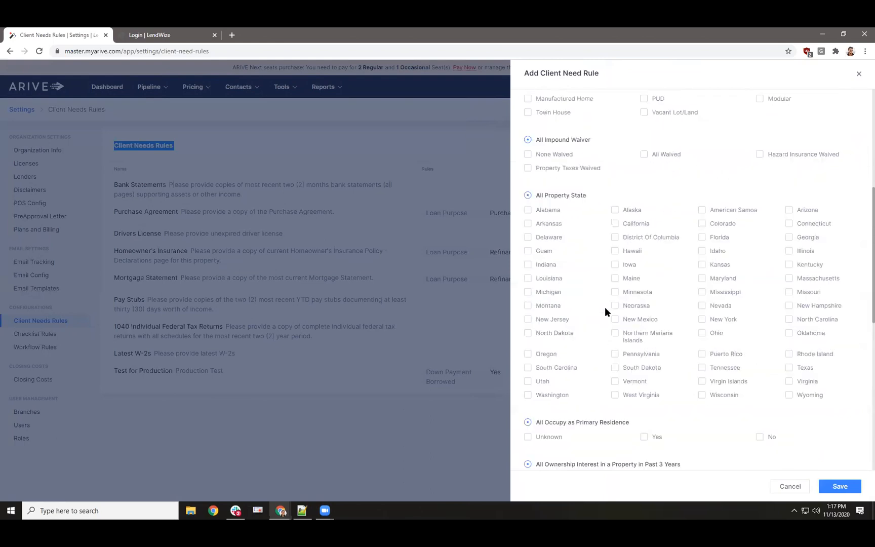
scroll(615, 338, "down", 11)
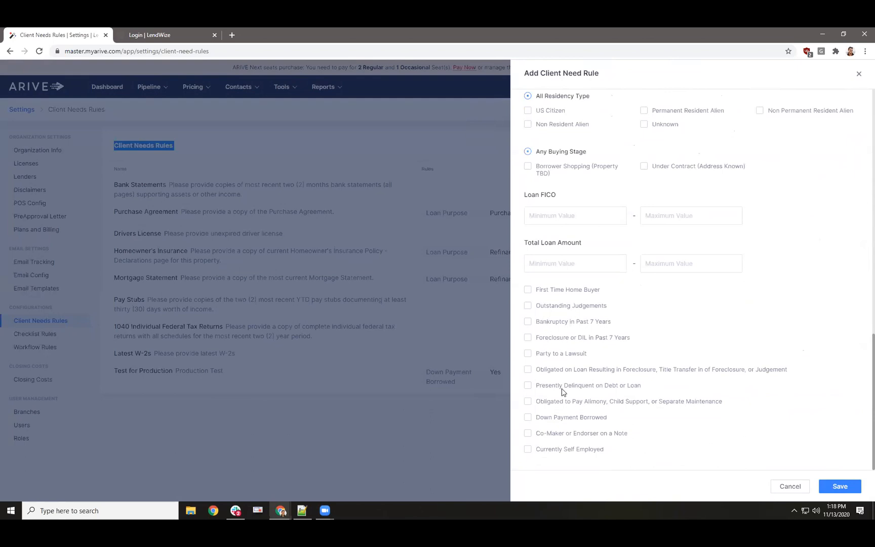
scroll(625, 386, "up", 10)
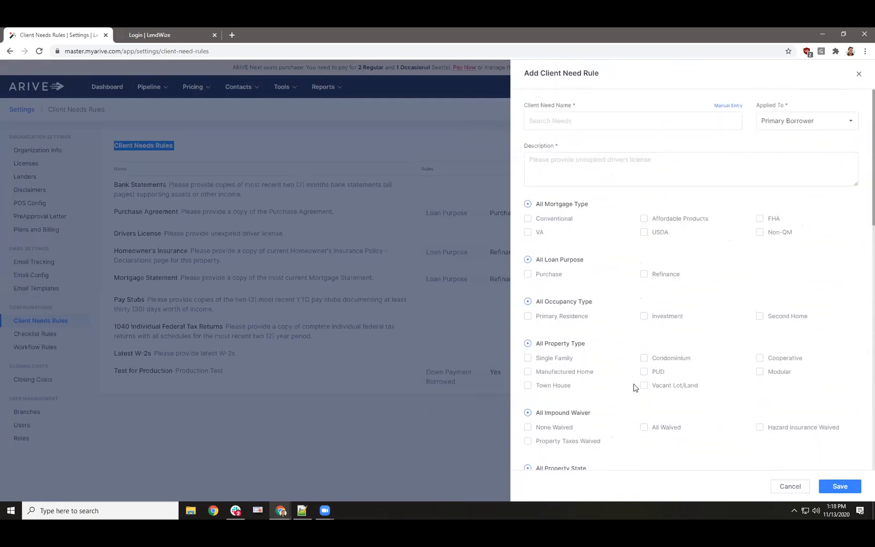
scroll(623, 277, "down", 7)
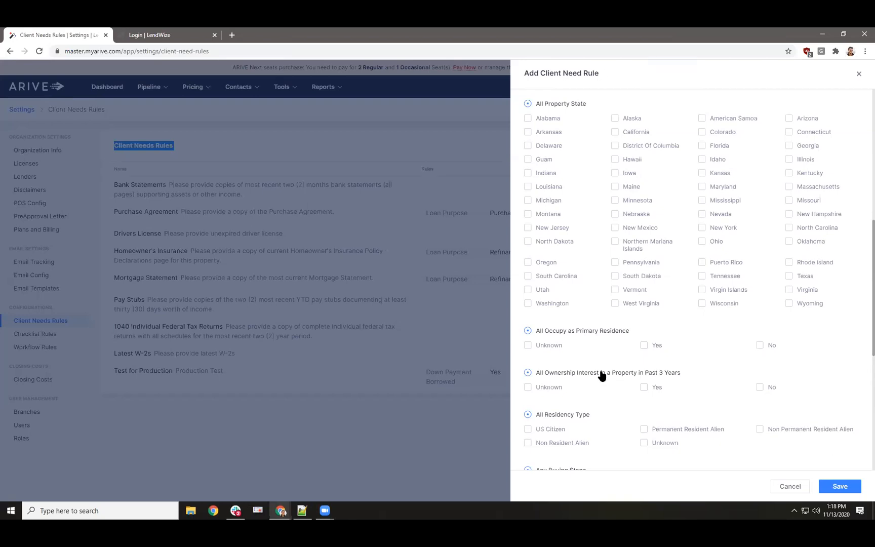
scroll(640, 271, "down", 3)
scroll(596, 274, "down", 4)
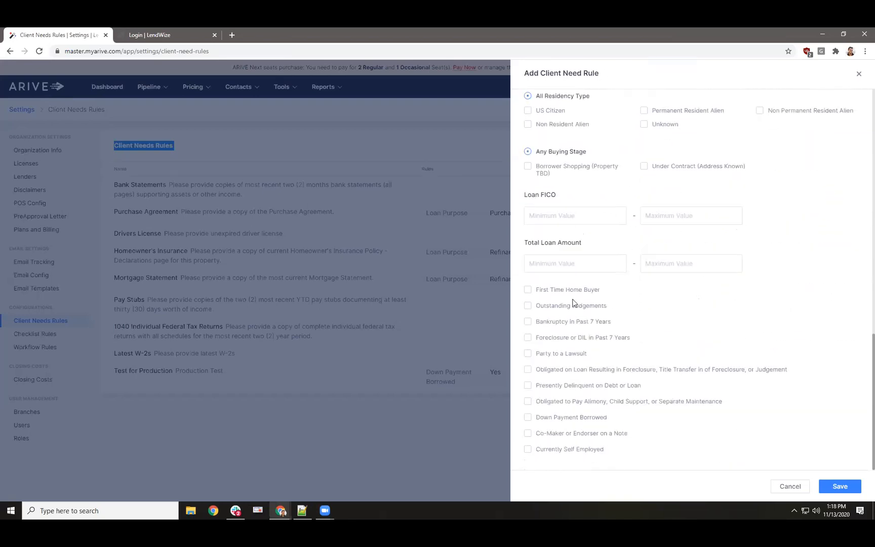
scroll(621, 263, "up", 7)
scroll(618, 265, "up", 8)
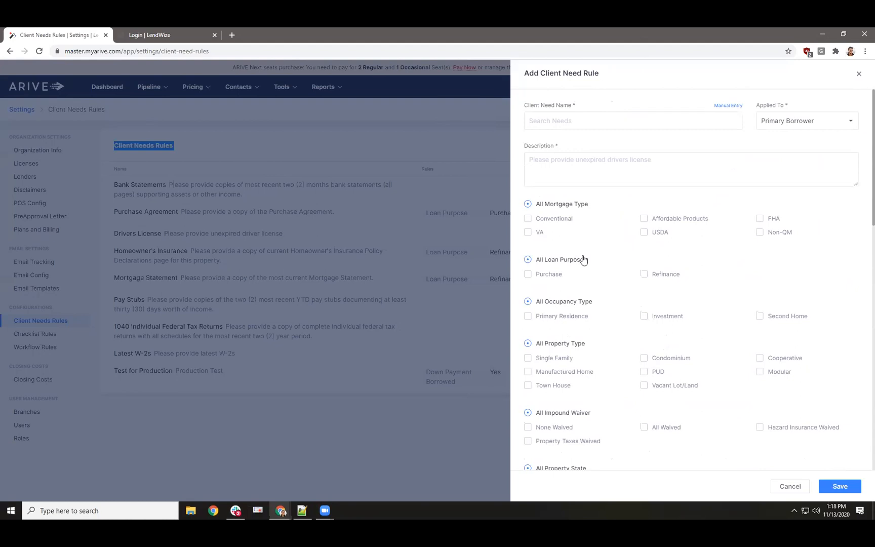
scroll(602, 256, "down", 4)
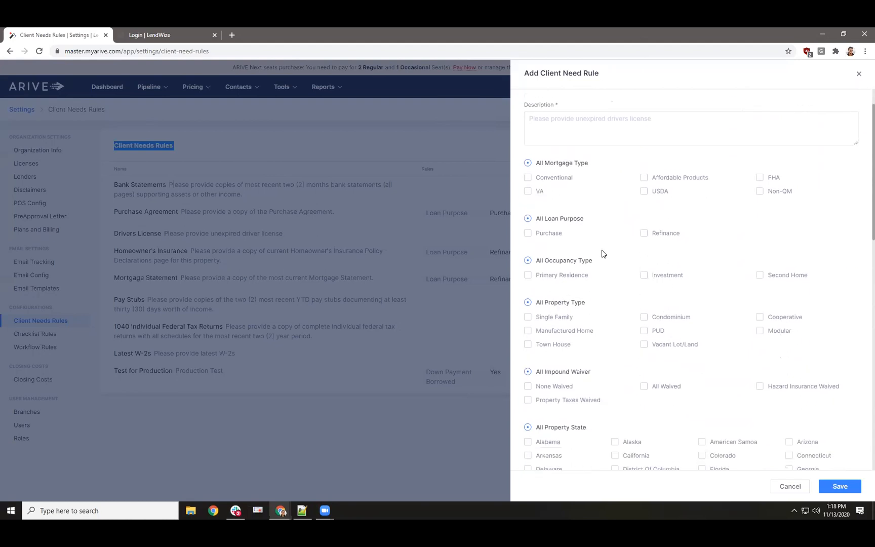
scroll(600, 261, "down", 6)
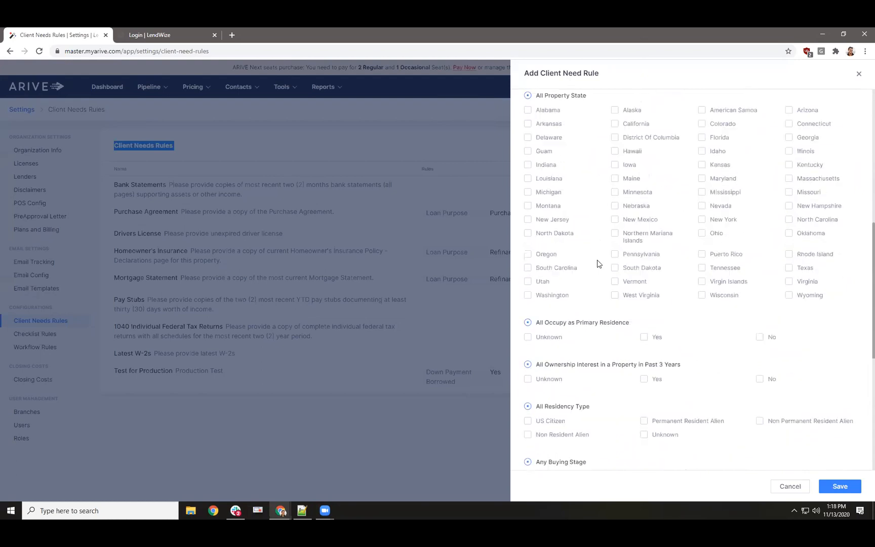
scroll(593, 287, "down", 3)
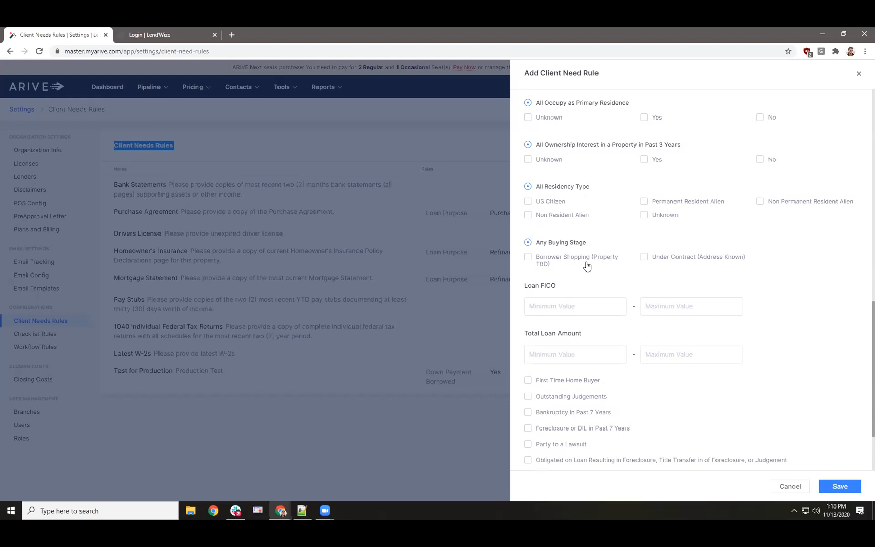
scroll(575, 236, "down", 2)
scroll(571, 252, "up", 10)
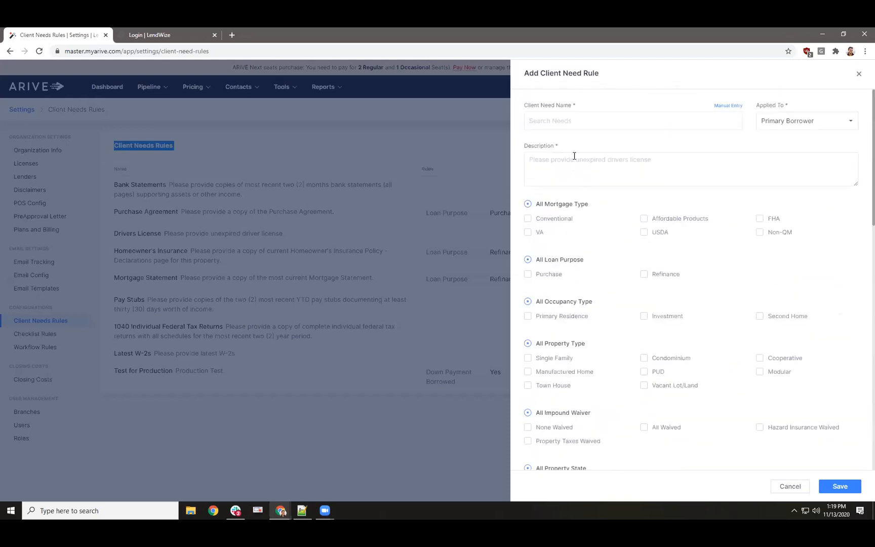
Browse the predefined client need names, search them for "loan application" and clear the search.
left_click(596, 120)
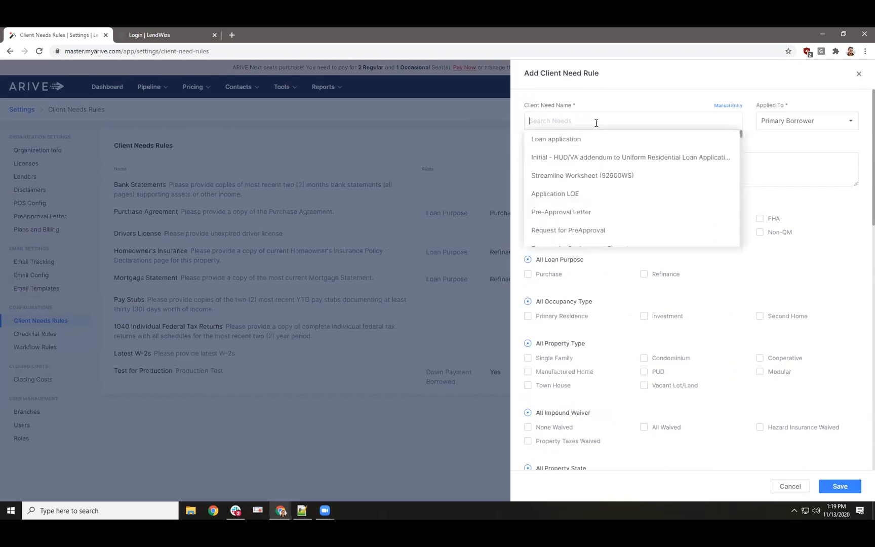
scroll(579, 171, "down", 10)
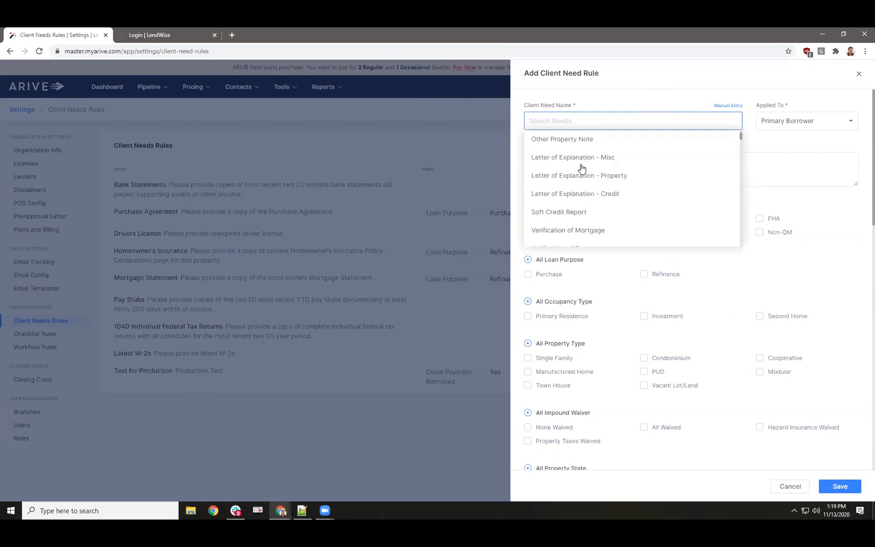
mouse_move(741, 140)
left_mouse_down()
mouse_move(737, 250)
mouse_move(732, 133)
left_mouse_up()
left_click(682, 103)
left_click(667, 116)
type("l")
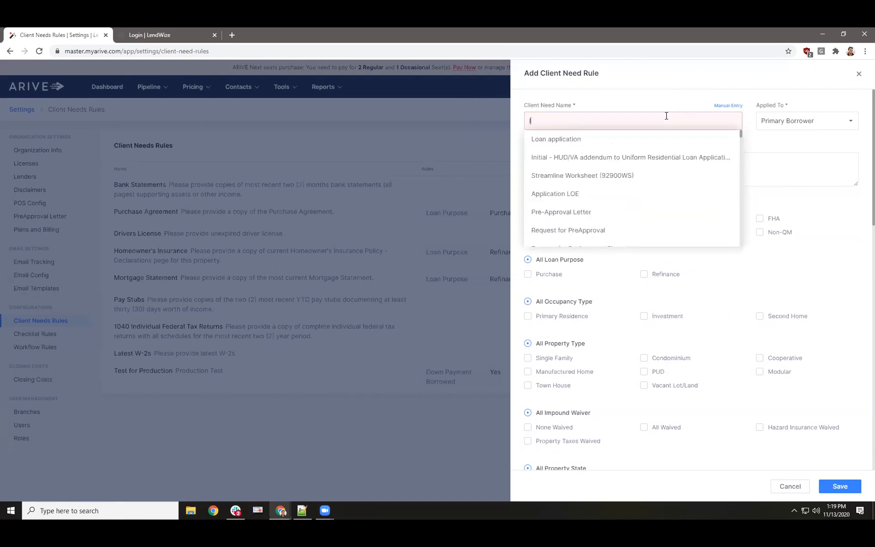
type("oan app")
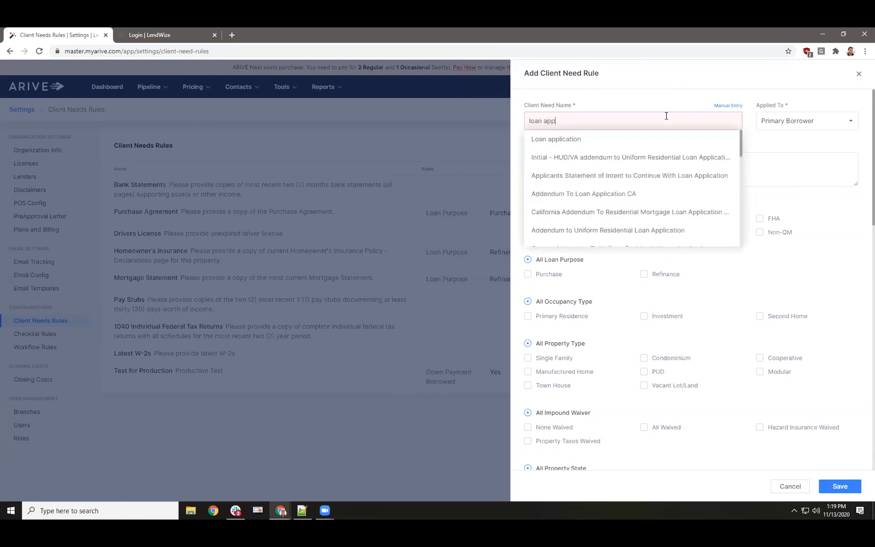
type("lication")
scroll(657, 172, "down", 2)
scroll(638, 161, "up", 2)
triple_click(623, 122)
key("BackSpace")
left_click(662, 107)
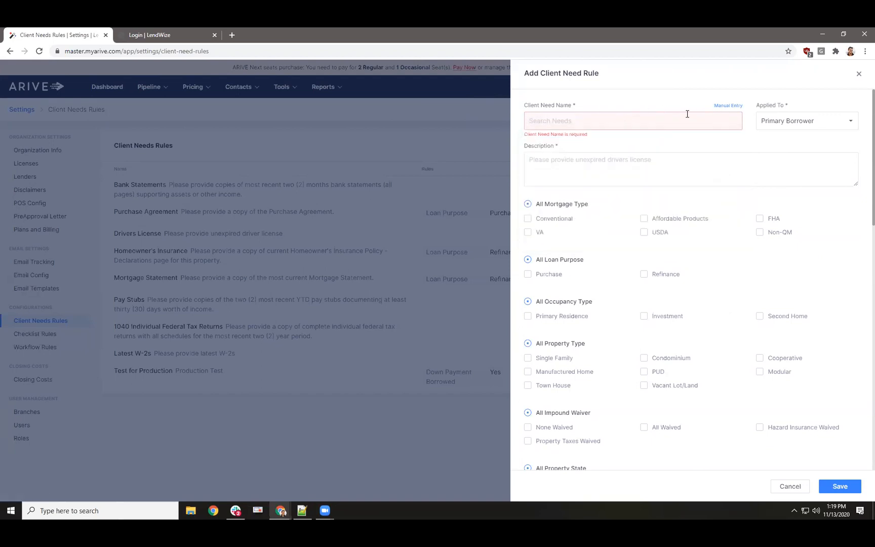
Switch the client need name to manual entry and name it "Hey man how's it going, upload something funny".
left_click(728, 108)
type("Hey")
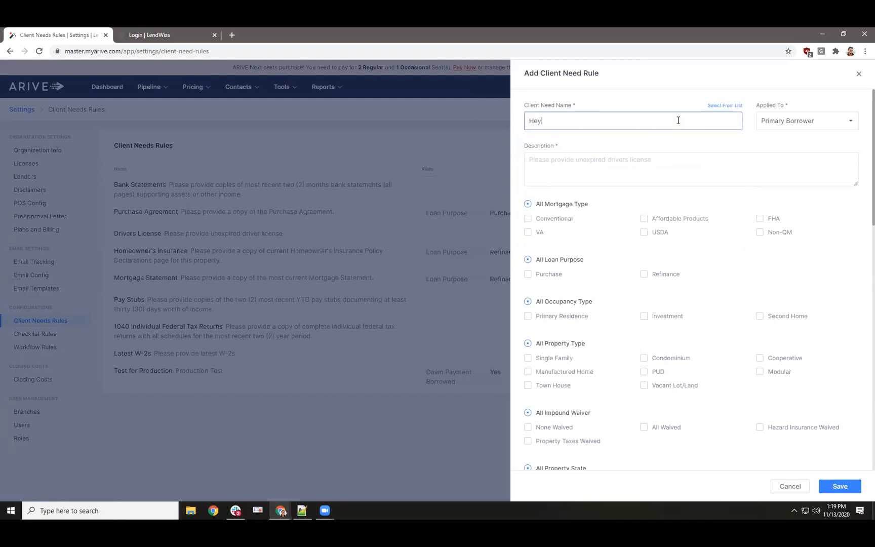
type(" man how's it going, upload something funny")
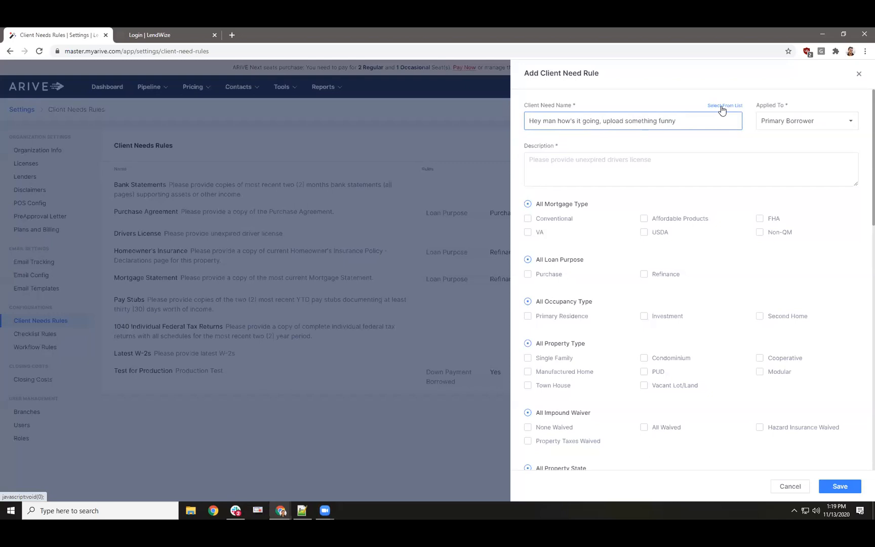
left_click(755, 128)
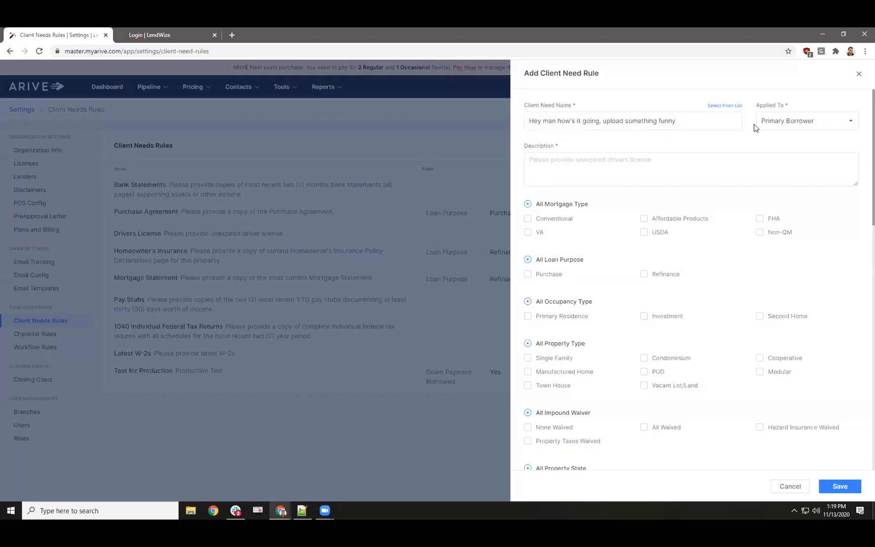
Replace the client need name with "Mailbox plz".
triple_click(723, 121)
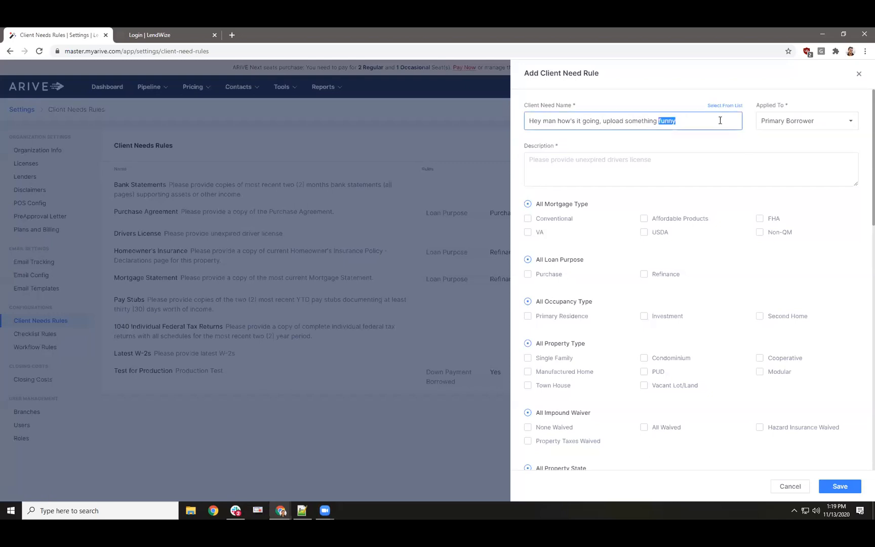
type("Mailbox plz")
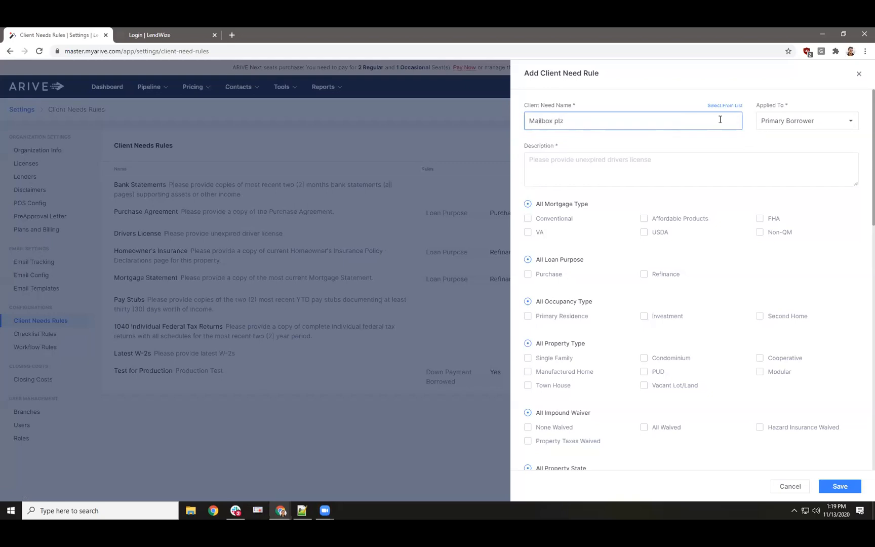
left_click(752, 132)
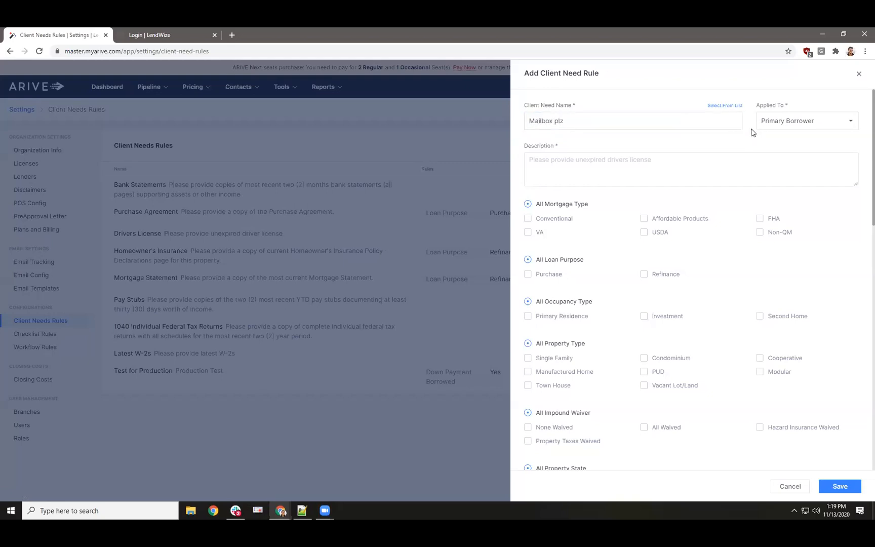
Apply the rule to Co-Borrowers, and switch it to Each Borrower while reviewing the other recipient options.
left_click_drag(760, 108, 790, 114)
left_click(783, 123)
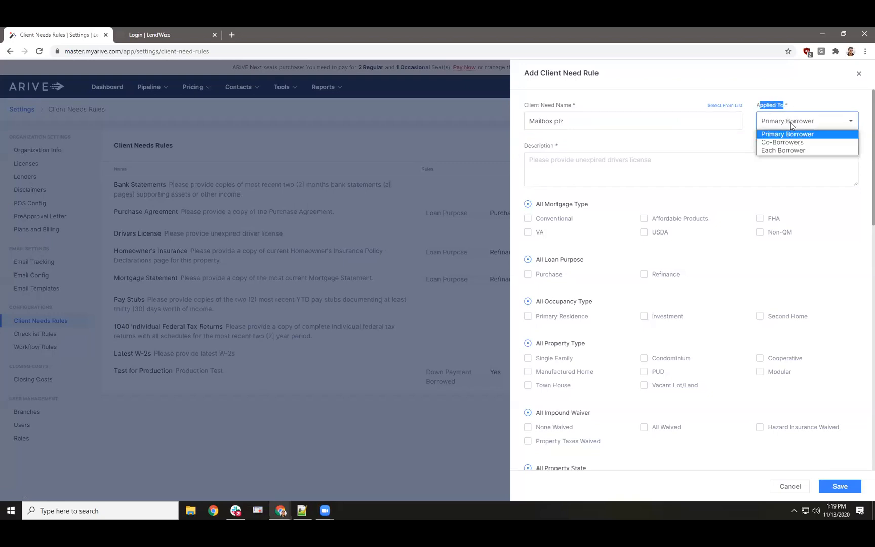
left_click(786, 121)
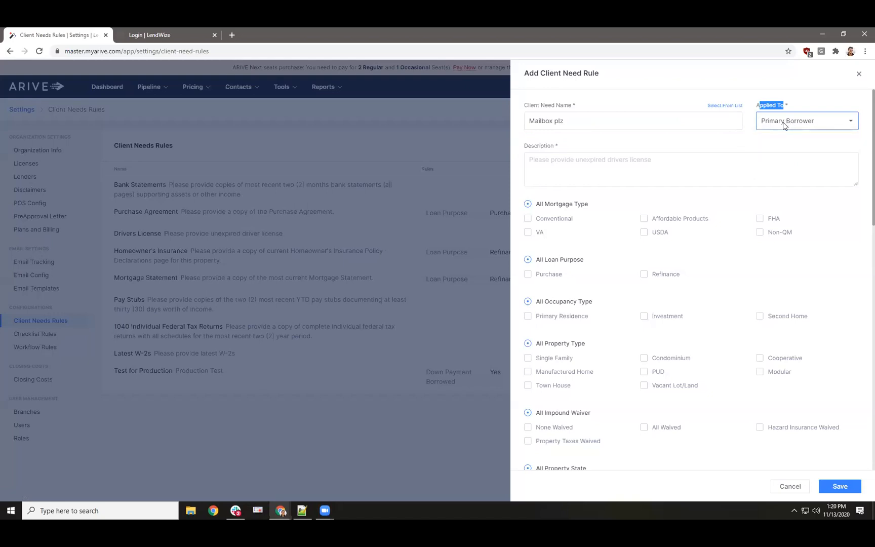
left_click(784, 124)
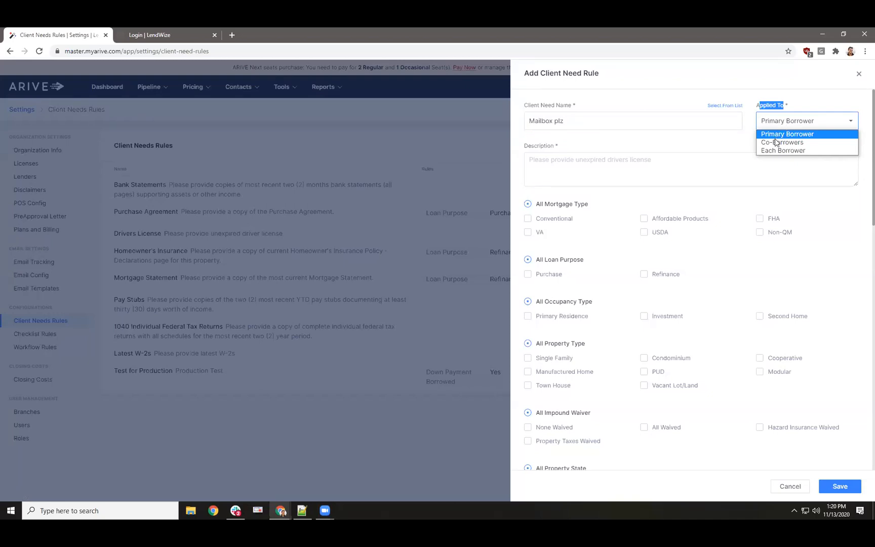
left_click(773, 142)
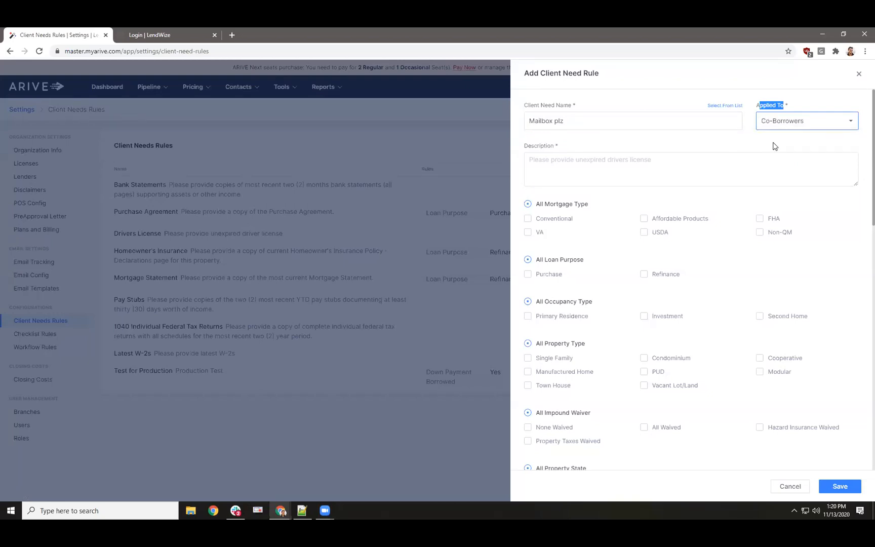
left_click(792, 123)
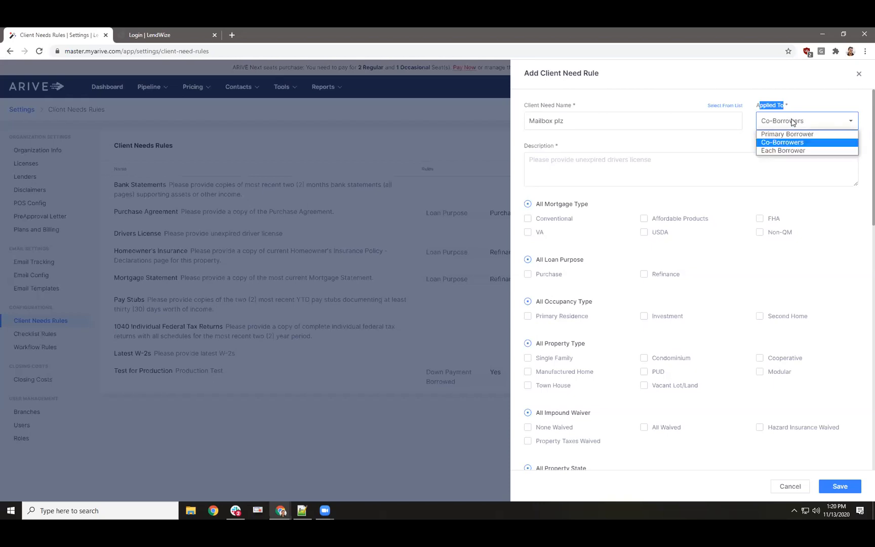
left_click(785, 149)
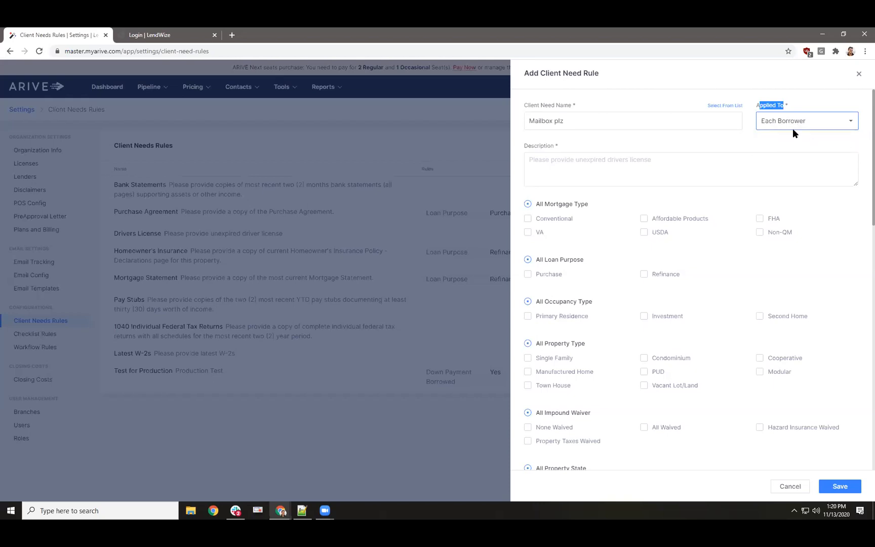
triple_click(621, 121)
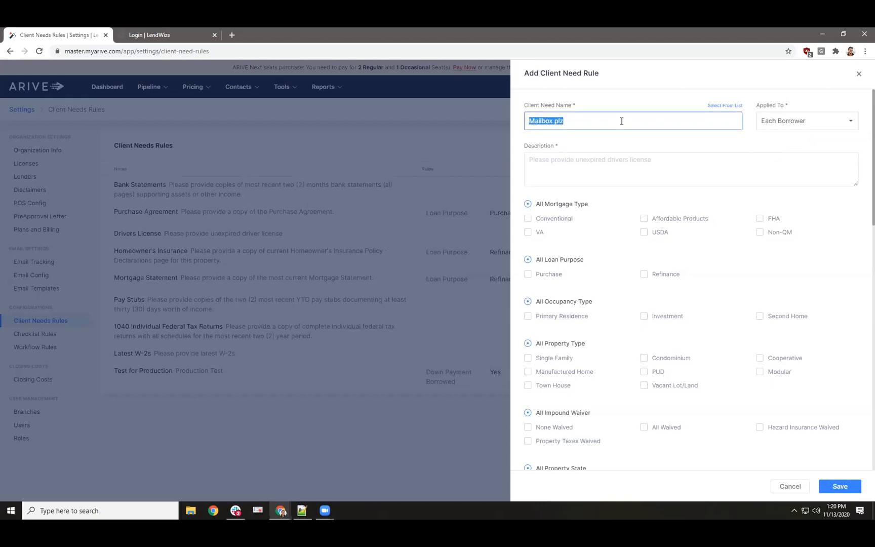
left_click(779, 124)
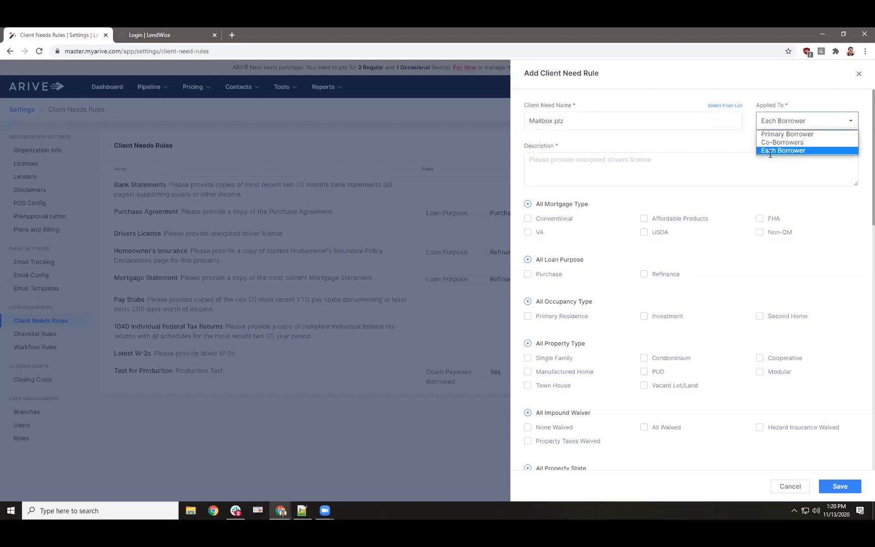
left_click(773, 149)
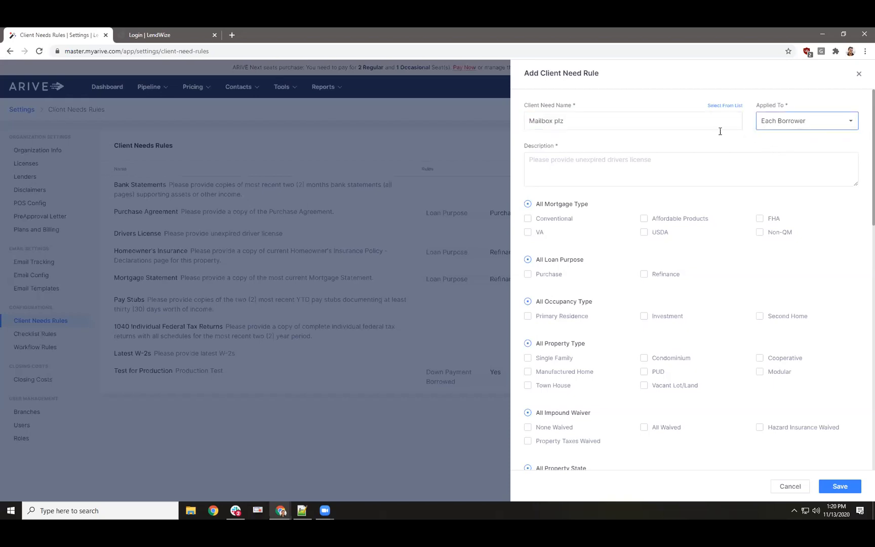
Set the rule to apply to the Primary Borrower and review the recipient options again.
left_click(565, 123)
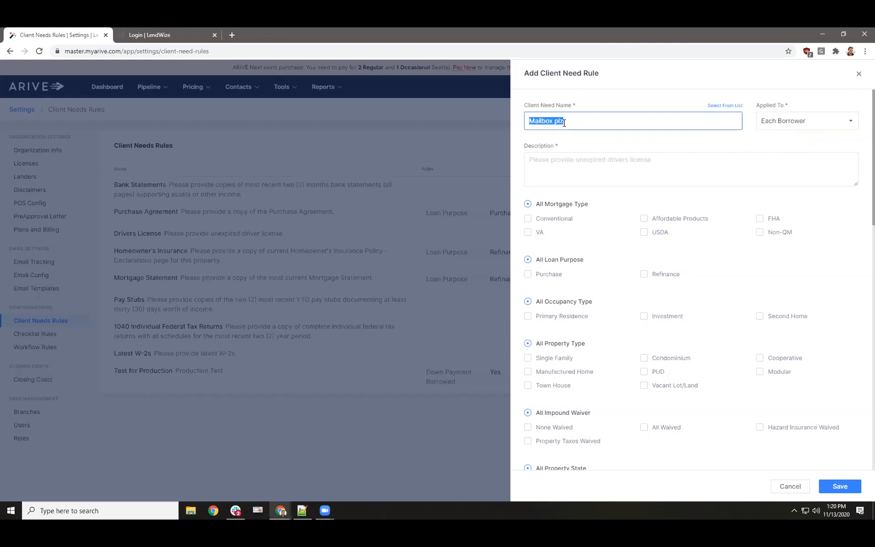
left_click(794, 127)
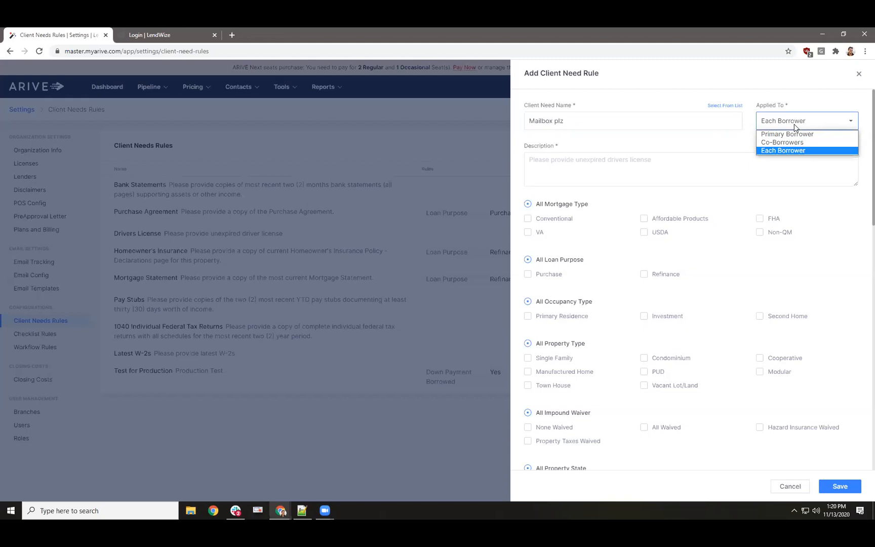
left_click(783, 135)
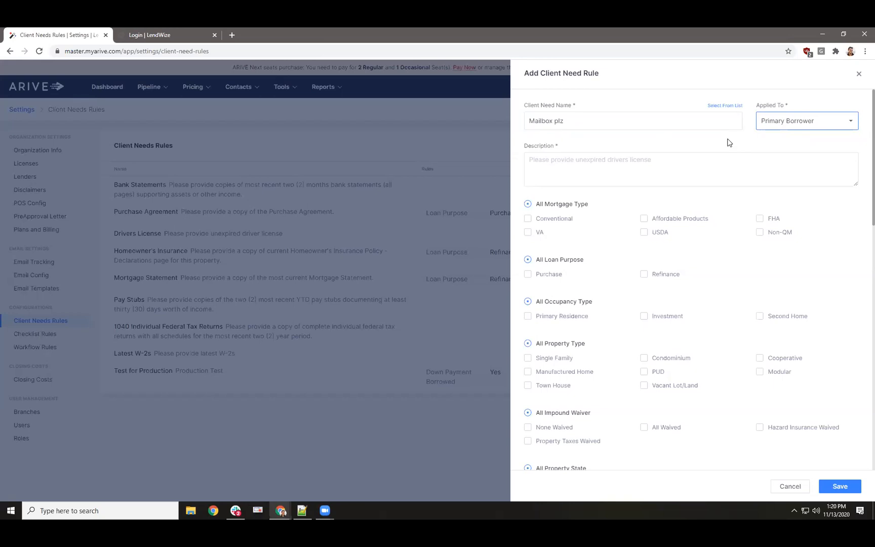
left_click(781, 124)
left_click(773, 136)
left_click(779, 125)
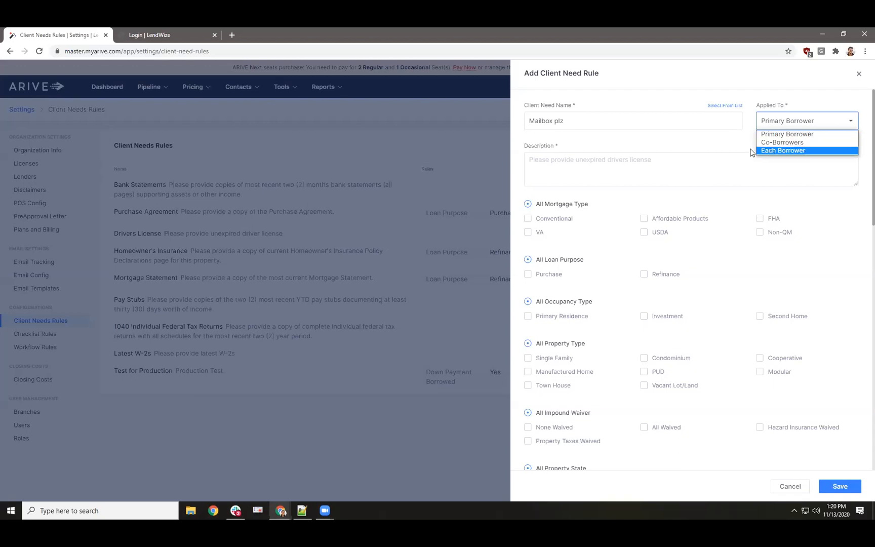
left_click(734, 144)
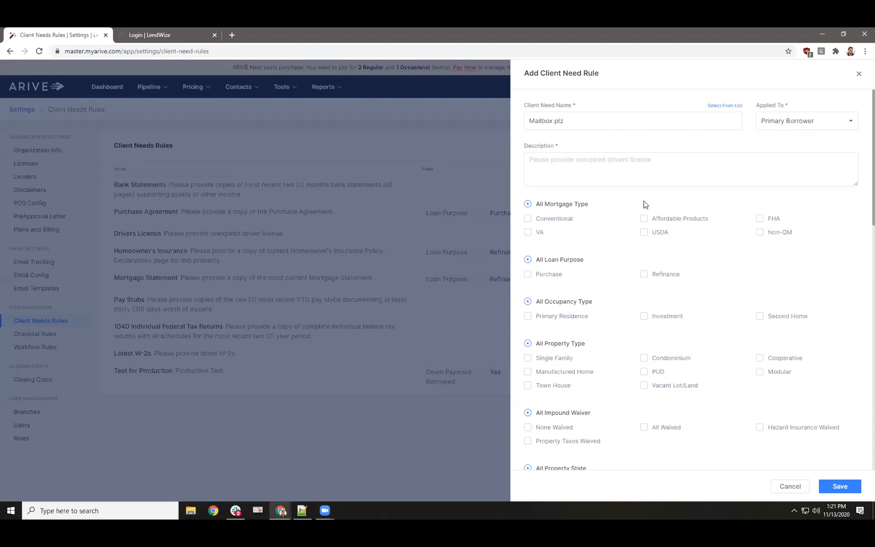
Enter "Please upload a picture of the mailbox" as the client need's description.
left_click(604, 169)
type("Please upload a")
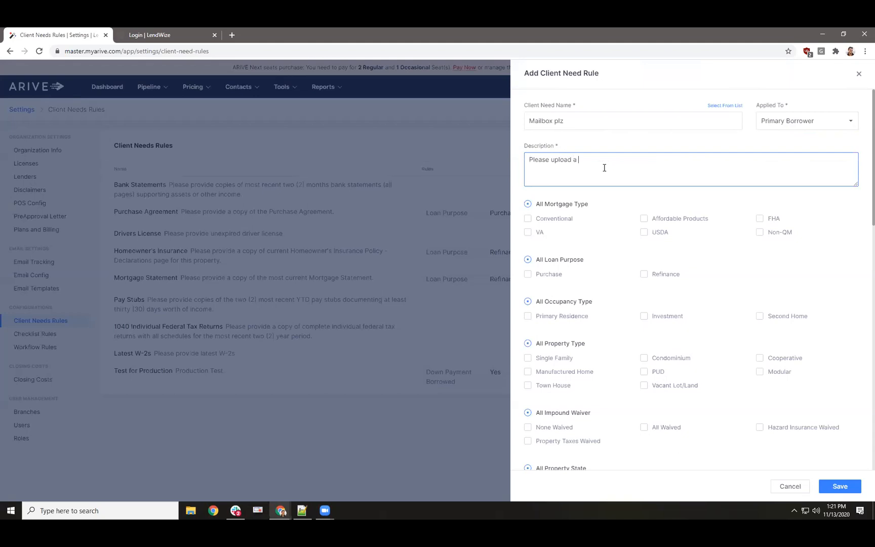
type(" picture of the mailbox")
left_click(643, 142)
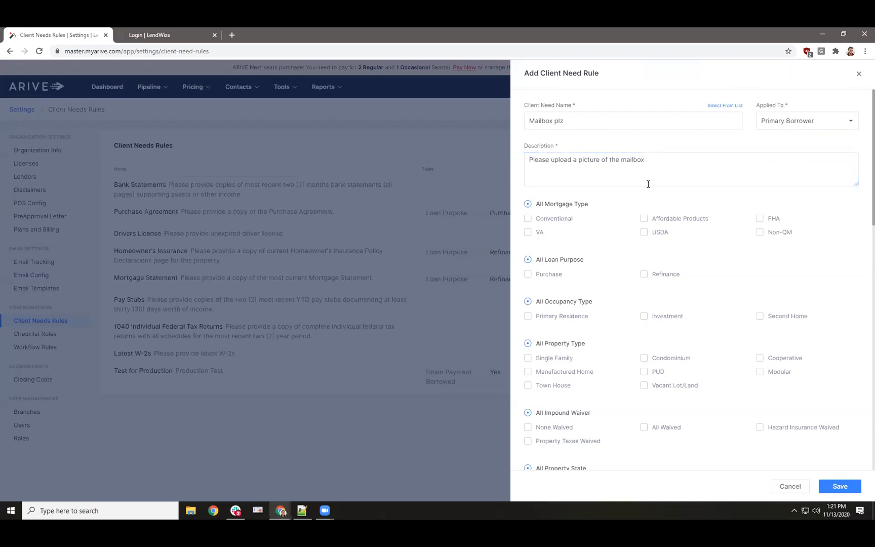
Limit the client need rule to properties in California.
scroll(646, 187, "down", 2)
scroll(643, 192, "up", 2)
scroll(595, 181, "down", 2)
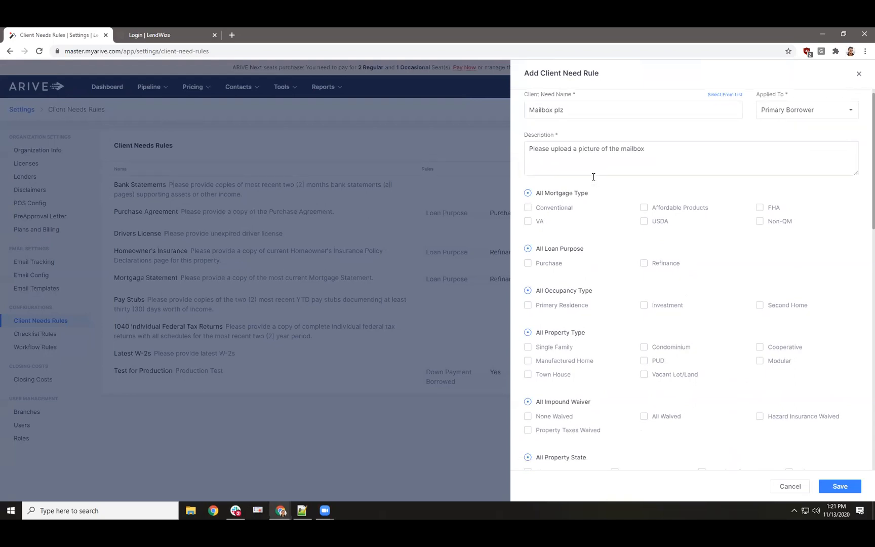
scroll(580, 156, "up", 2)
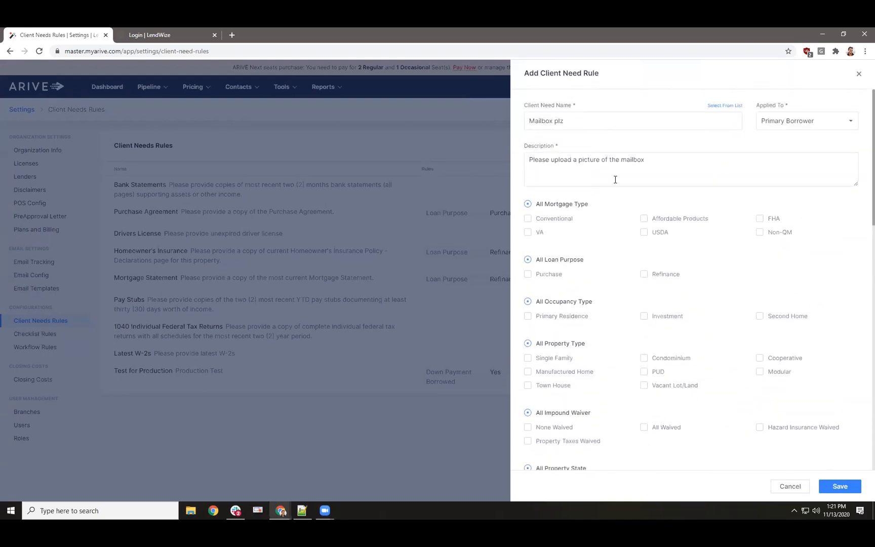
scroll(617, 167, "down", 3)
scroll(600, 184, "down", 3)
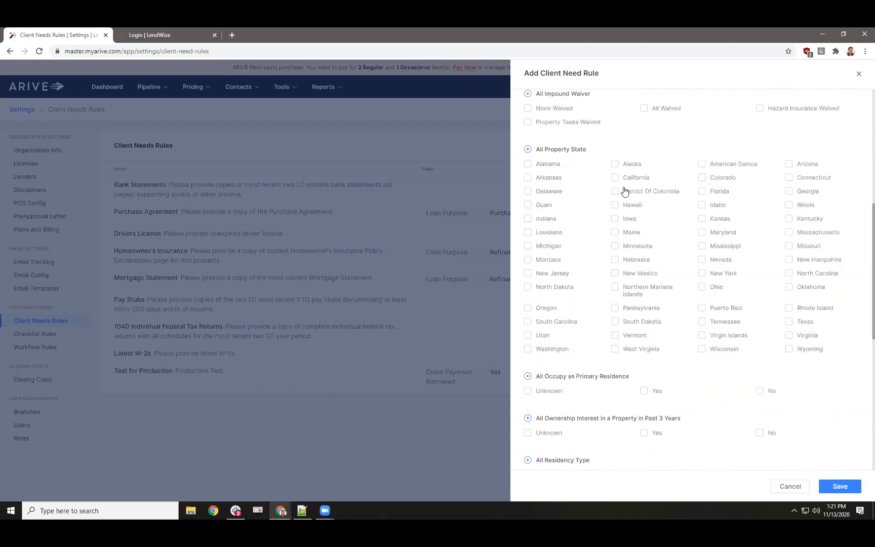
left_click(615, 179)
Restrict the rule to the Borrower Shopping (Property TBD) buying stage and save it.
scroll(658, 368, "down", 3)
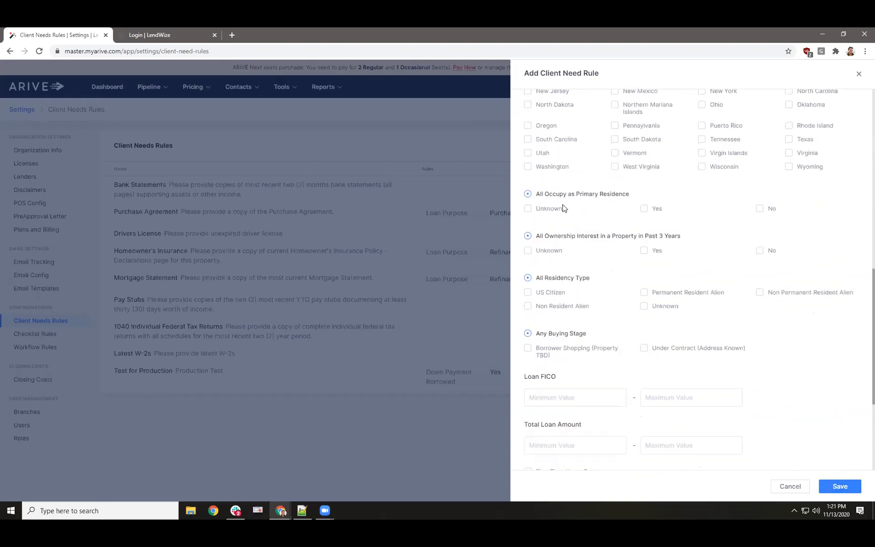
scroll(616, 231, "down", 2)
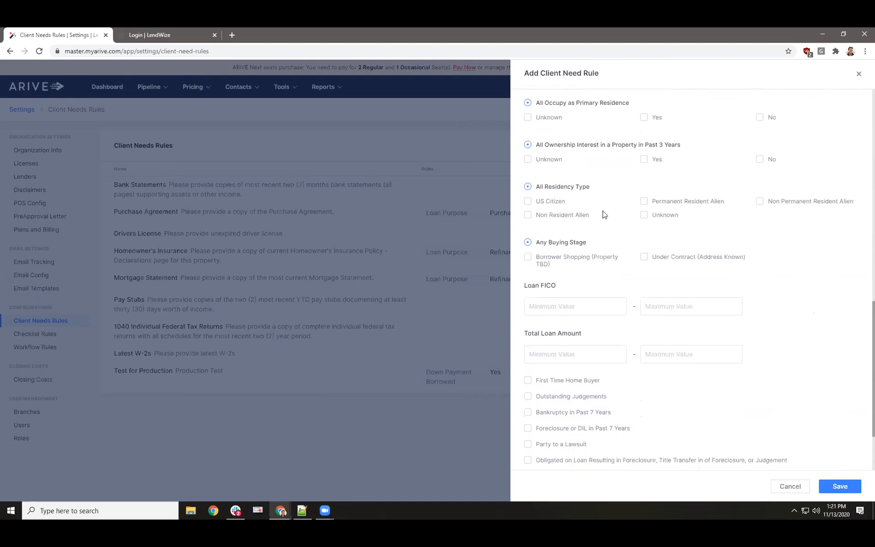
left_click(527, 257)
left_click(836, 487)
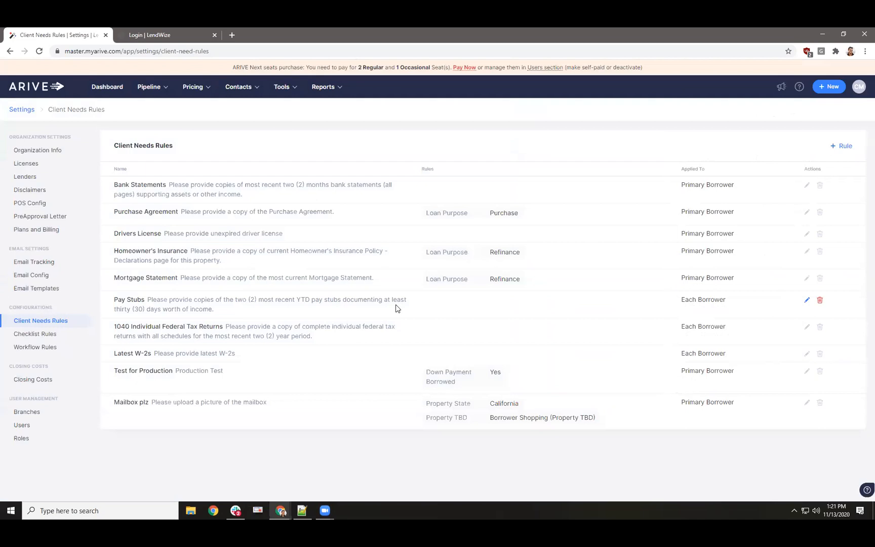
Open the Bank Statements rule for editing, look over its settings and close it without changes.
left_click(806, 185)
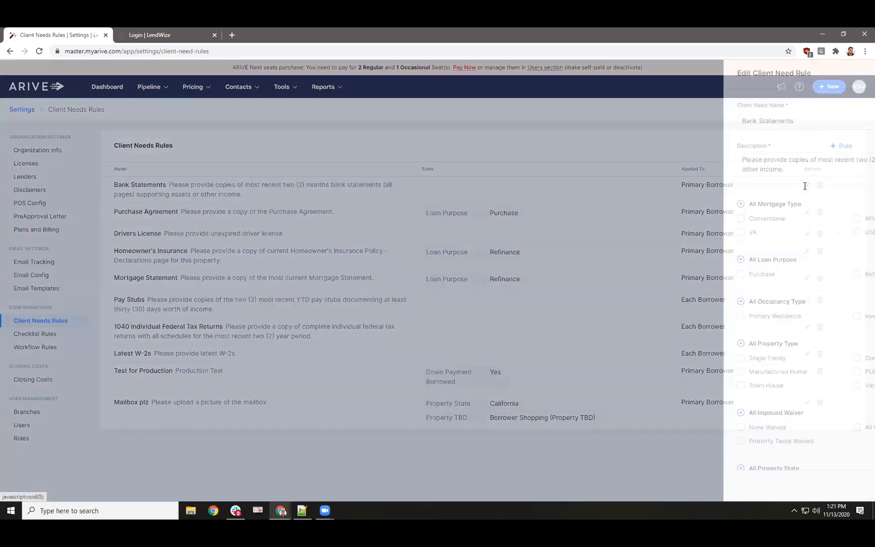
left_click(857, 76)
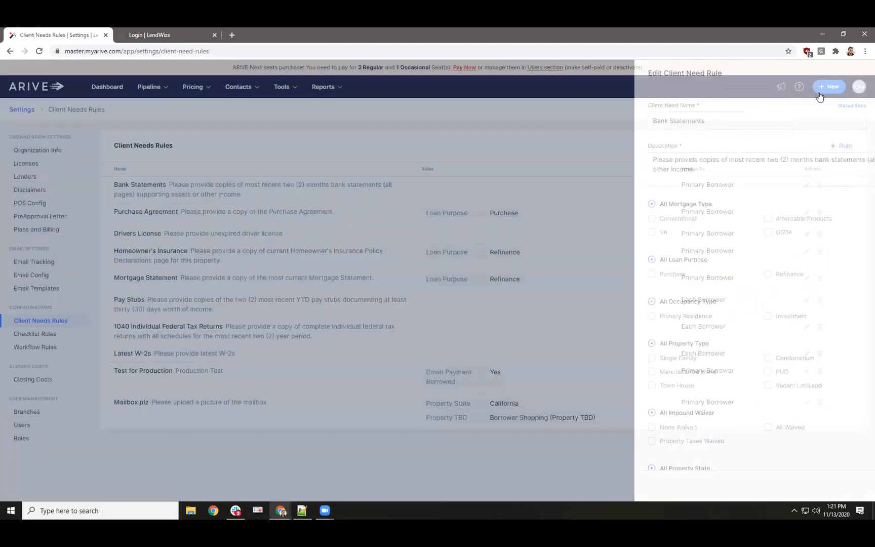
left_click(807, 186)
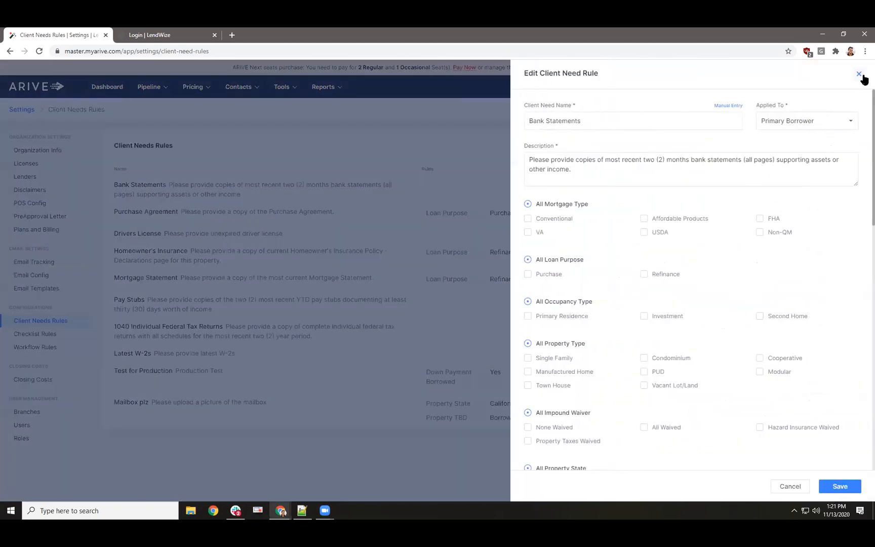
left_click(860, 74)
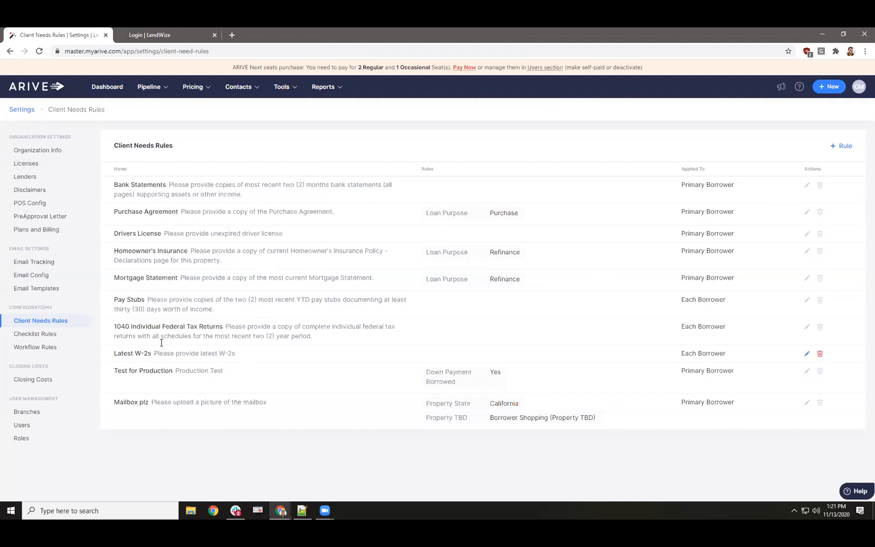
Review the Generate Client Needs setting in the POS configuration and return to the Client Needs Rules.
left_click(39, 205)
left_click_drag(564, 257, 653, 271)
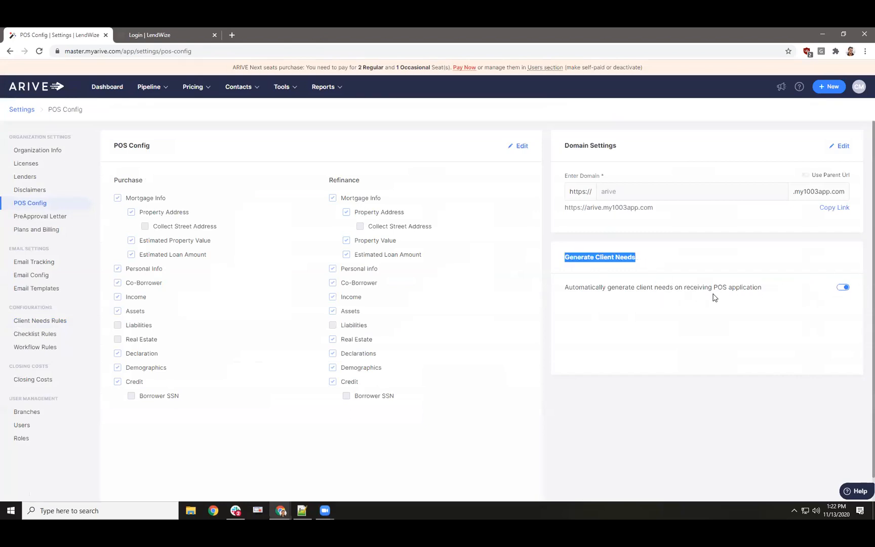
triple_click(597, 257)
left_click(50, 321)
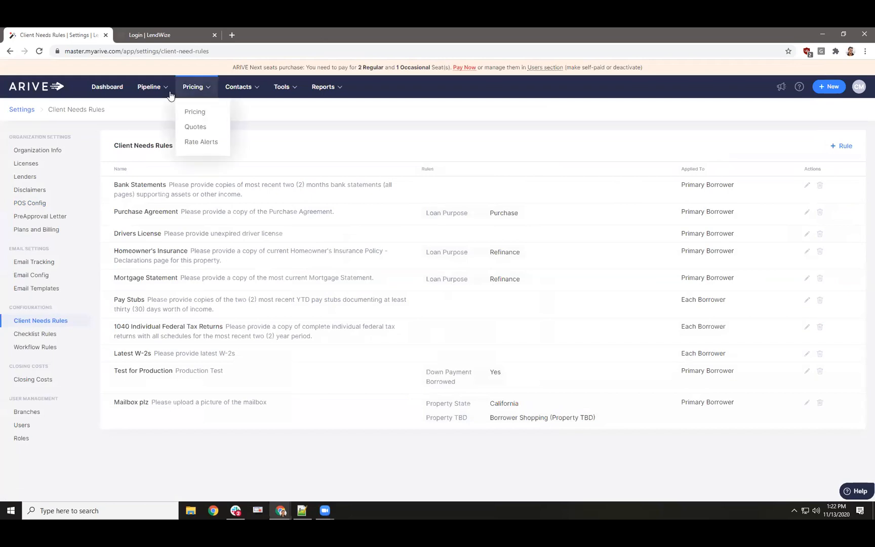
Open the POS borrower's purchase loan from the loan pipeline and view the borrower's basic information.
mouse_move(163, 89)
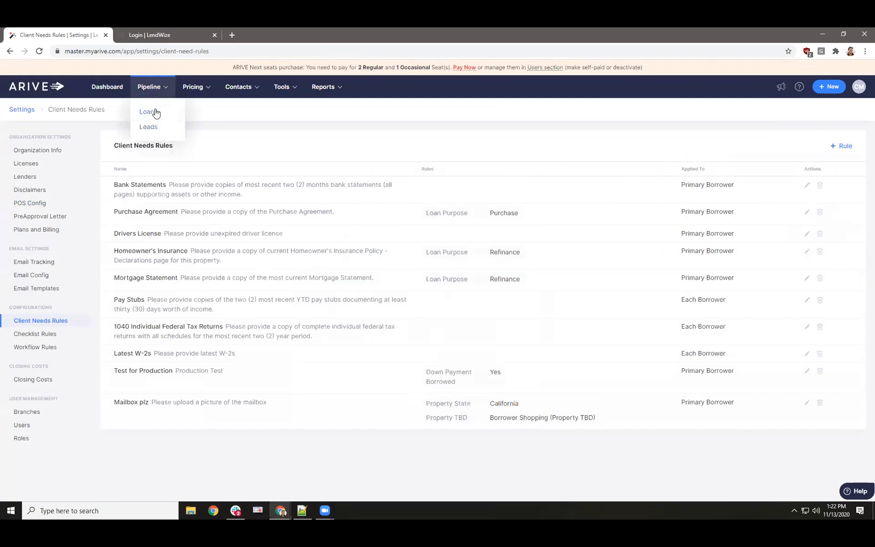
left_click(152, 111)
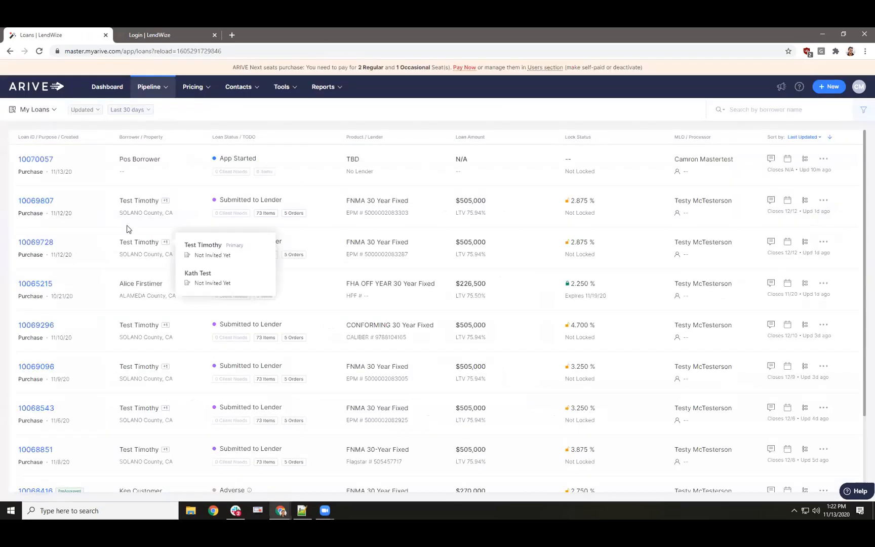
left_click(36, 160)
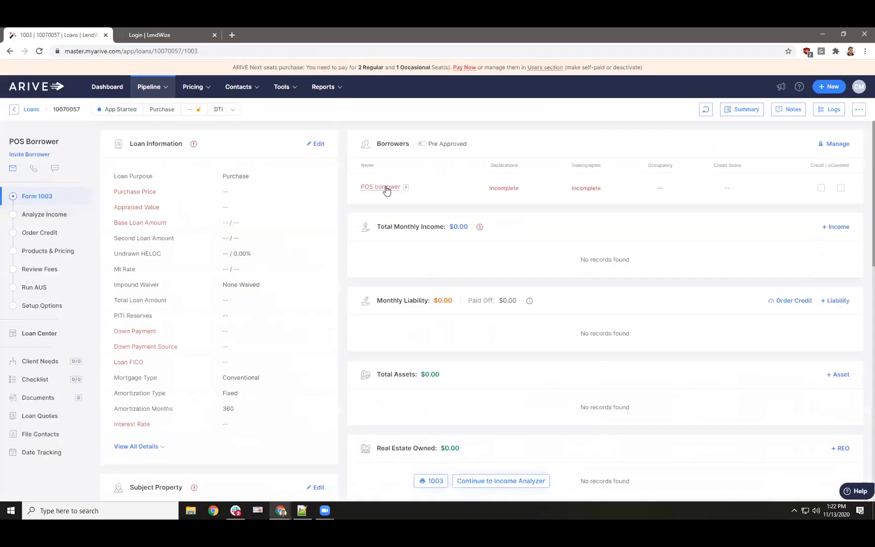
left_click(386, 188)
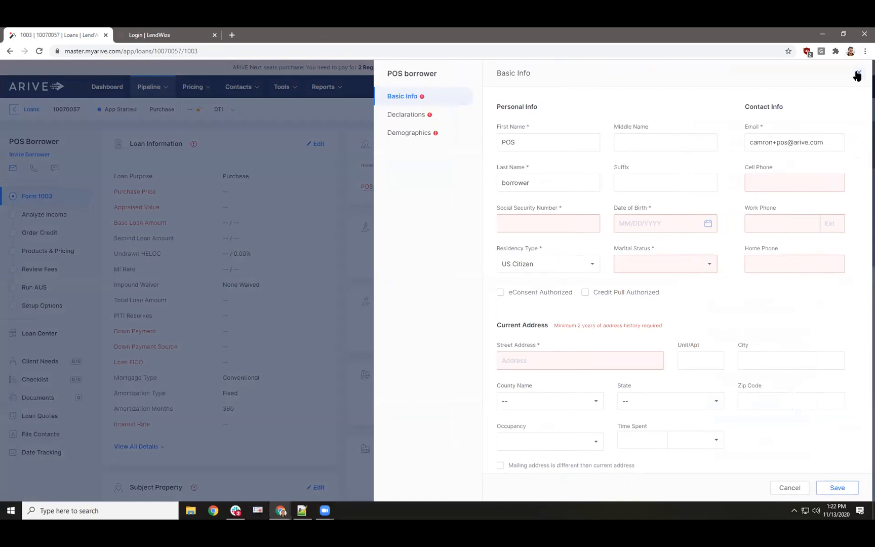
Close the borrower's basic info, set the loan's purchase price to $450,000 and base loan amount to $300,000, and save despite missing mandatory fields.
left_click(855, 73)
left_click(31, 155)
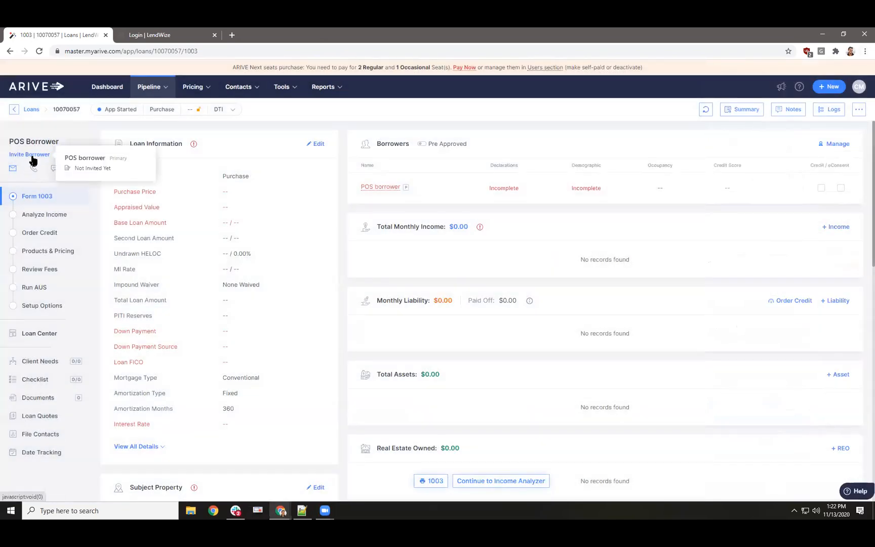
left_click(317, 144)
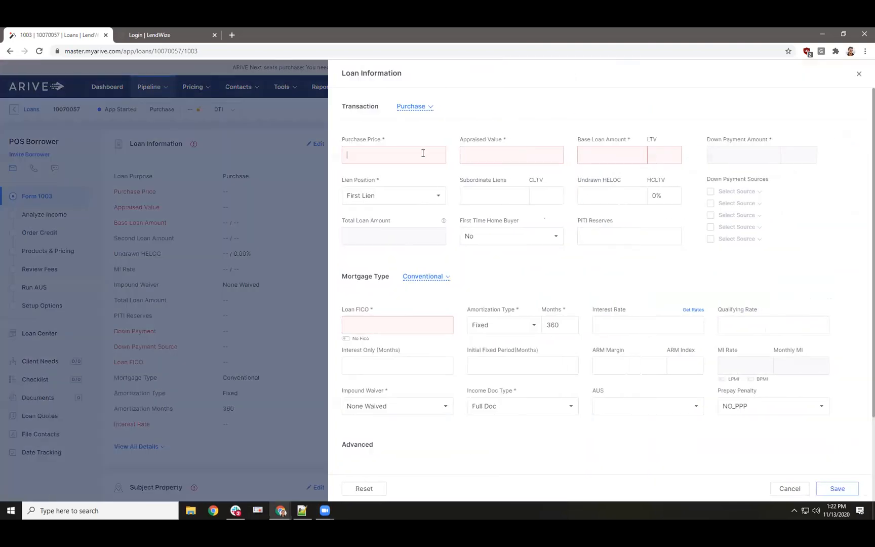
left_click(423, 153)
type("450,000")
left_click(599, 155)
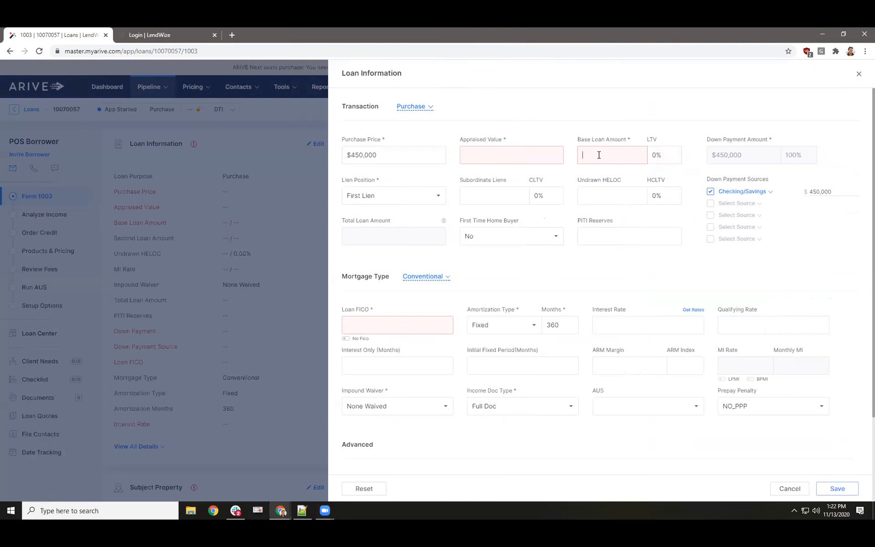
type("000")
left_click(579, 136)
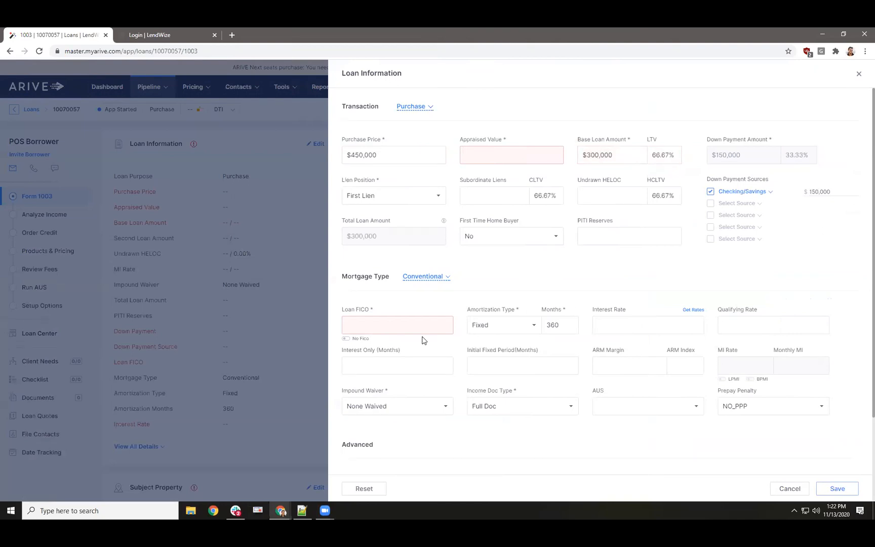
left_click(838, 489)
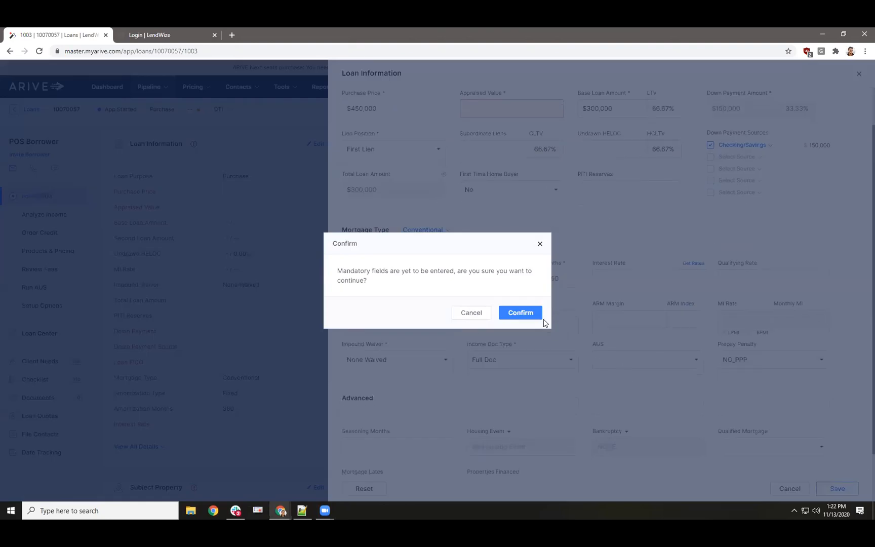
left_click(530, 313)
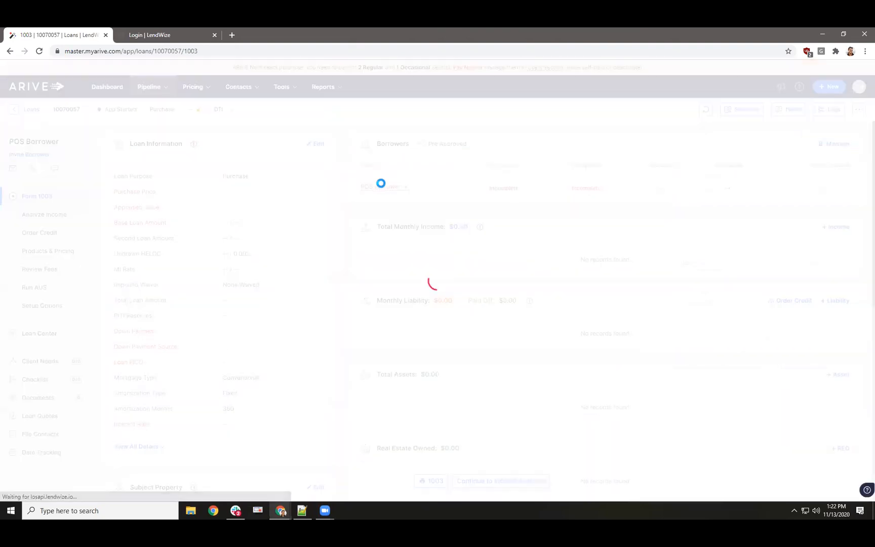
Add base employment income for the POS borrower with employer First Employer, a suggested street address and $12,000 monthly base income.
left_click(836, 226)
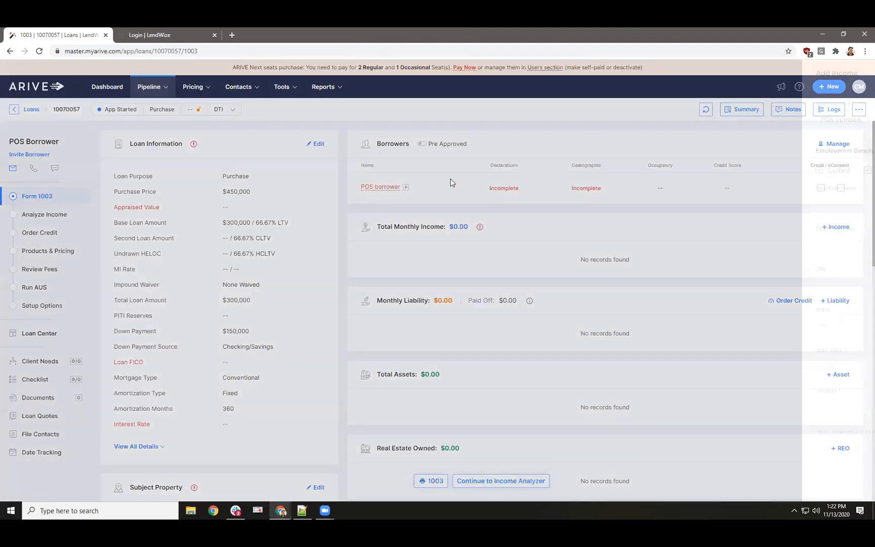
left_click(514, 200)
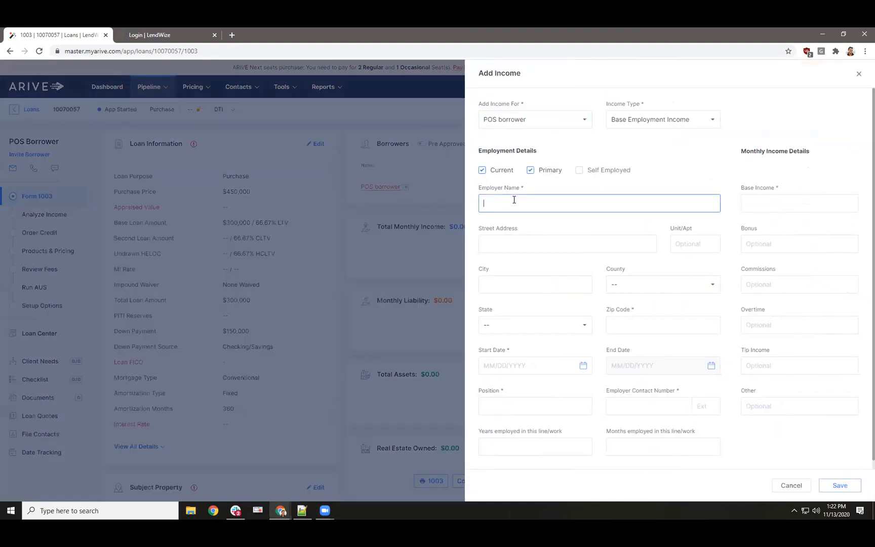
type("First Employe")
left_click(511, 238)
type("123")
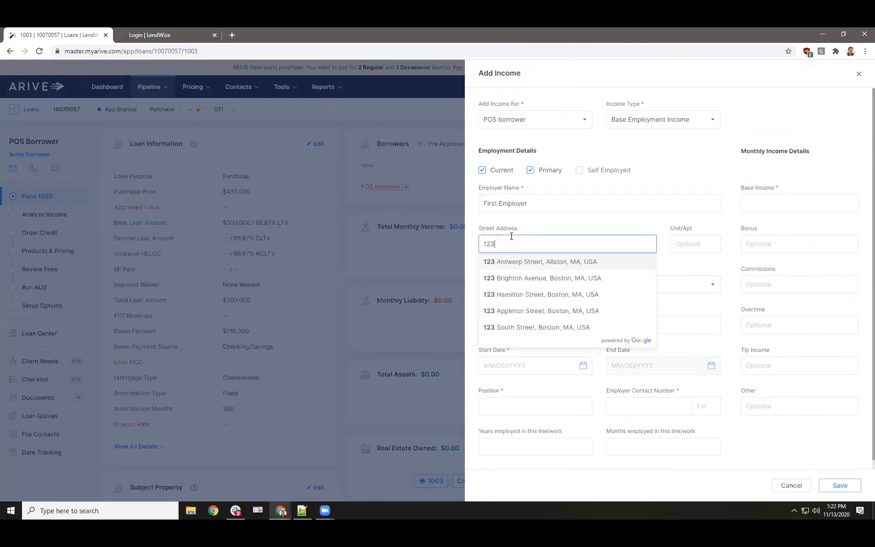
left_click(516, 261)
left_click(778, 205)
type("12000")
left_click(637, 272)
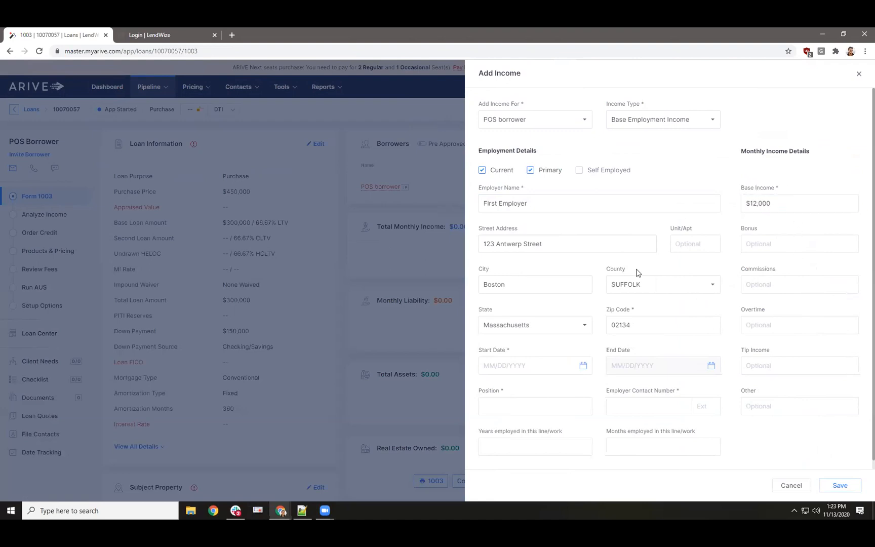
Enter position COder, the employer's contact number and 10 years in this line of work, and save the income despite missing mandatory fields.
scroll(506, 272, "down", 1)
left_click(541, 394)
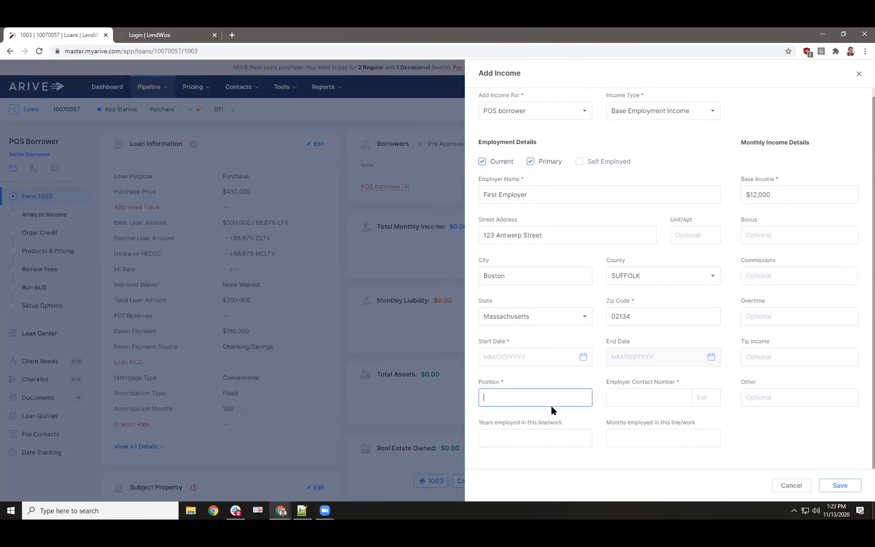
type("COder")
key("Tab")
type("111) 111 111")
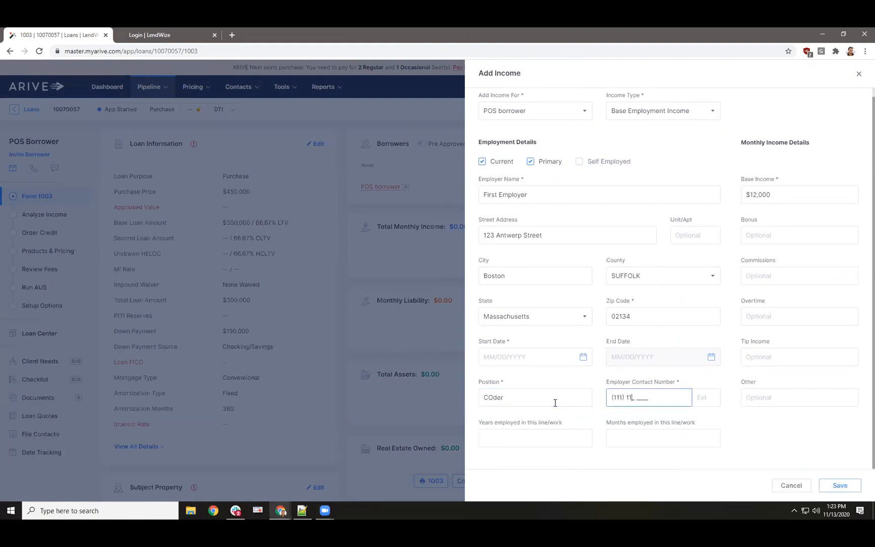
left_click(551, 434)
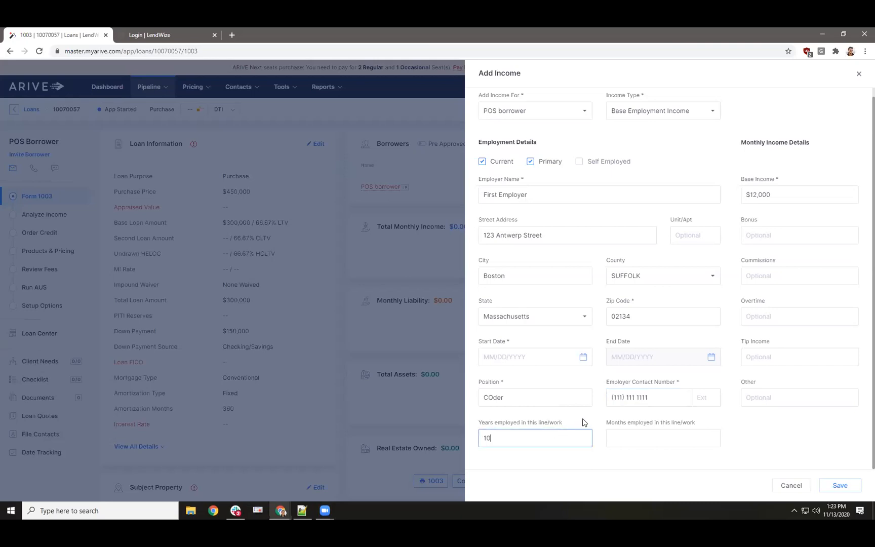
left_click(841, 486)
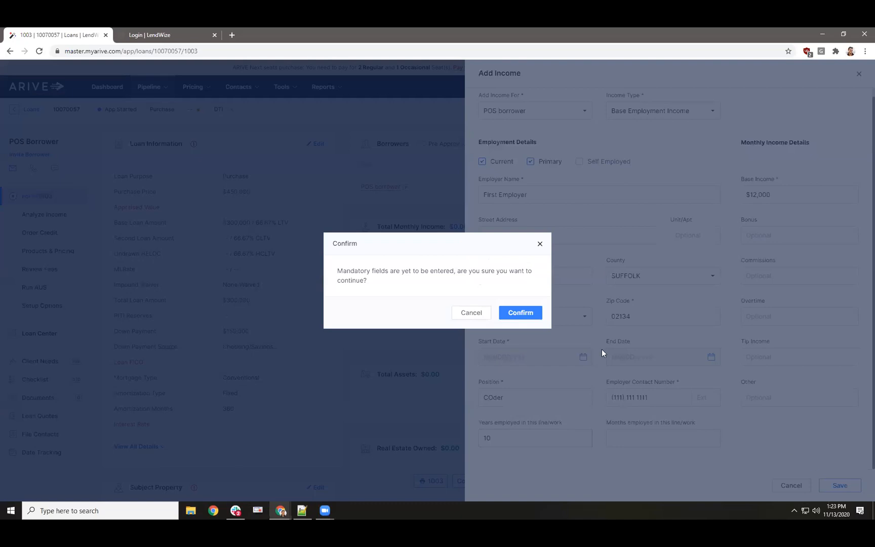
left_click(516, 312)
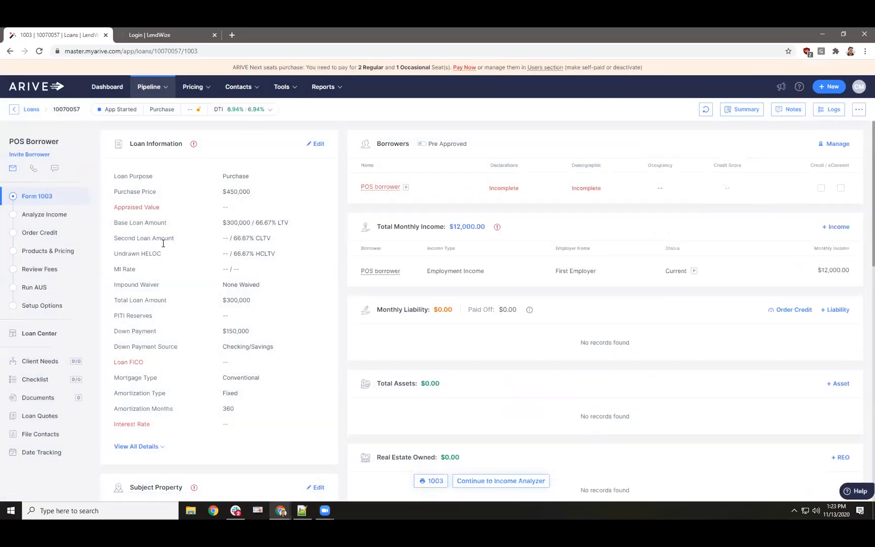
Add "Test test test" to the POS borrower's Full Application invitation email, save the email and send the invite.
left_click(37, 153)
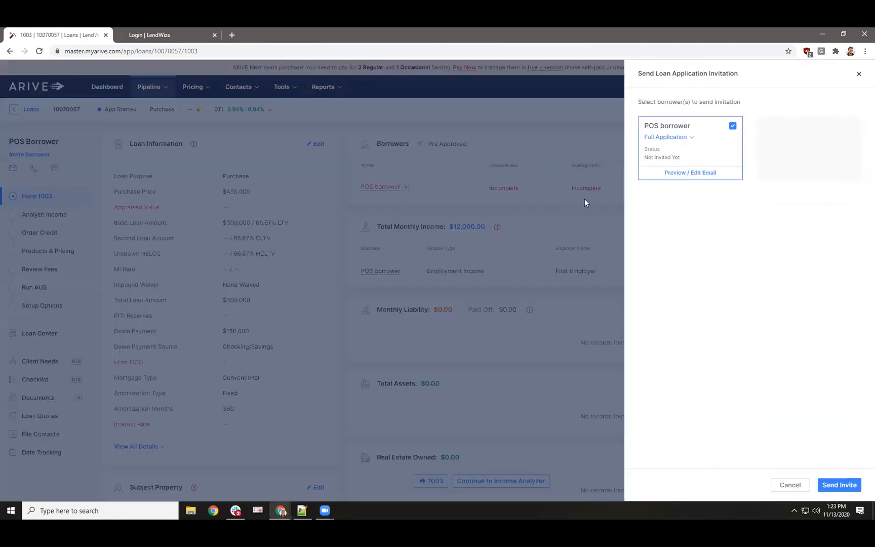
left_click(712, 173)
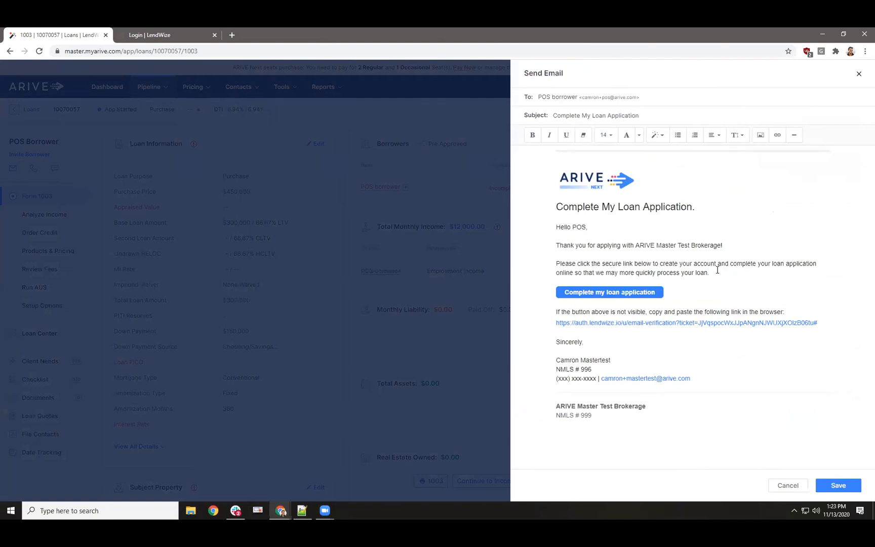
type("st test test")
left_click(852, 485)
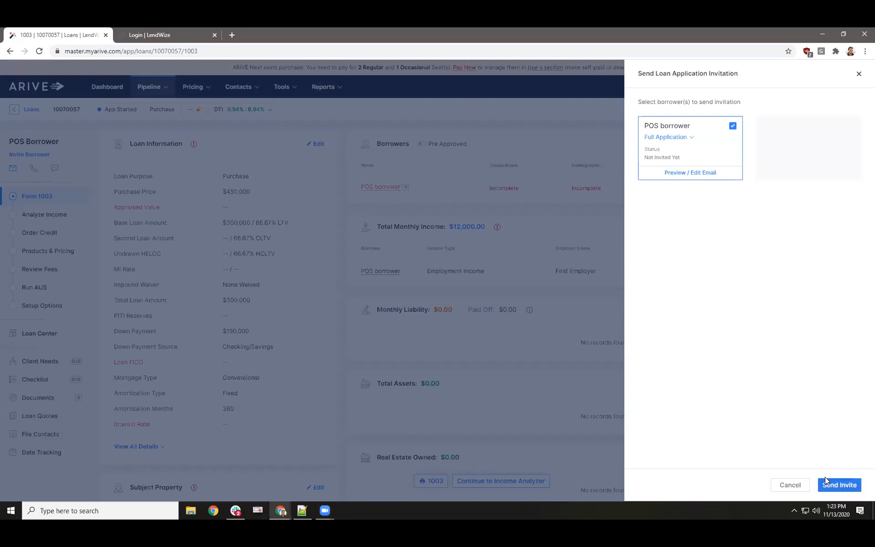
left_click(835, 486)
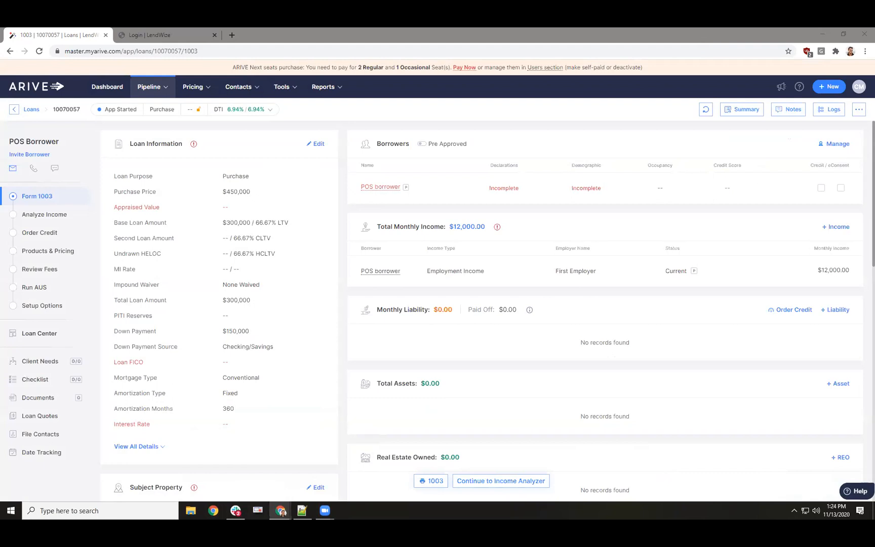
Switch to Gmail and examine the greeting and the added test text in the Complete My Loan Application email.
key("super+shift+Right")
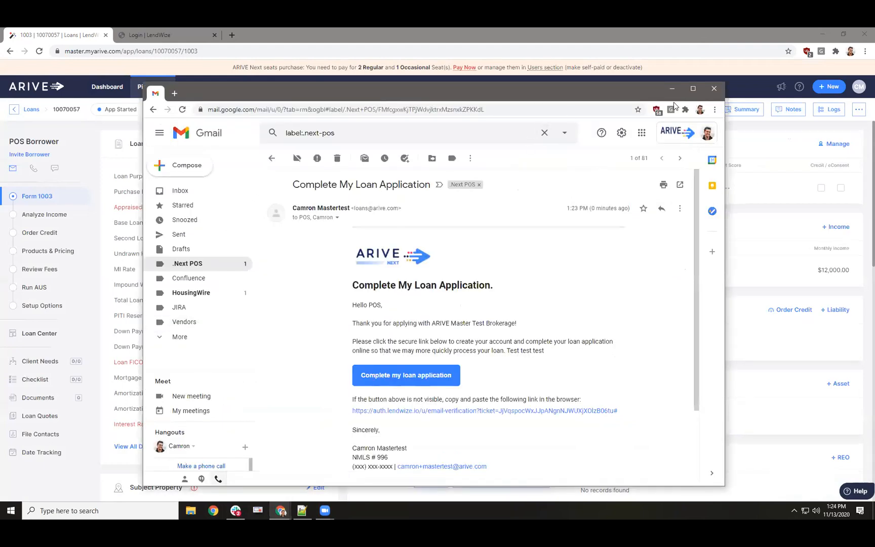
left_click(699, 90)
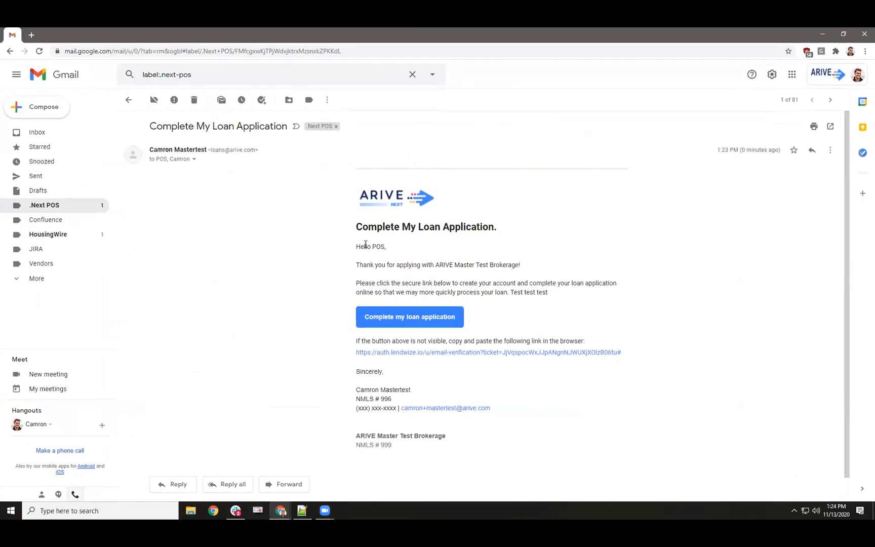
double_click(381, 246)
left_click_drag(511, 292, 553, 292)
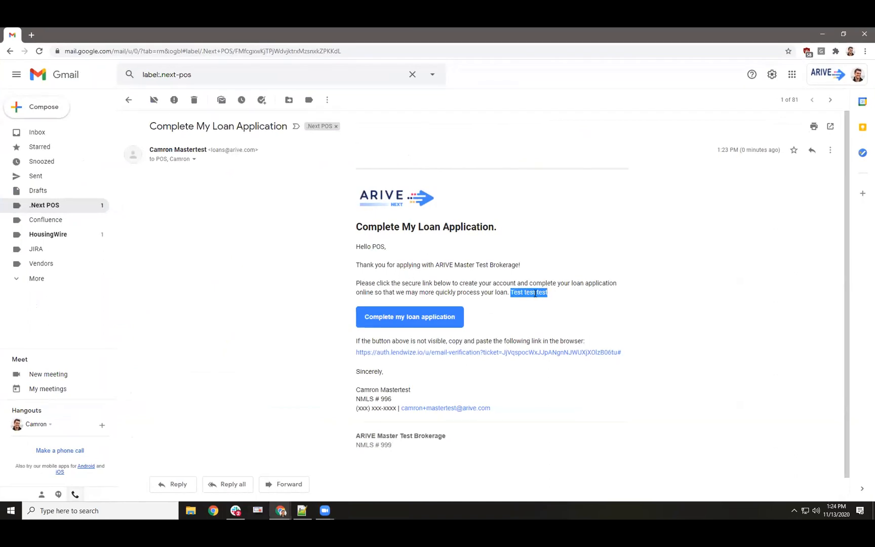
Open the email's Complete my loan application link in an incognito window and bring its Set Password page to the front.
right_click(433, 315)
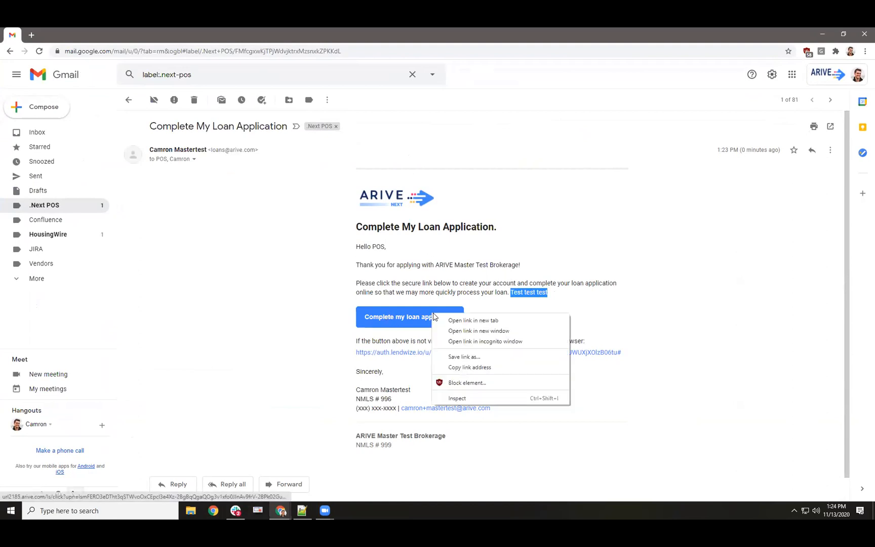
left_click(471, 341)
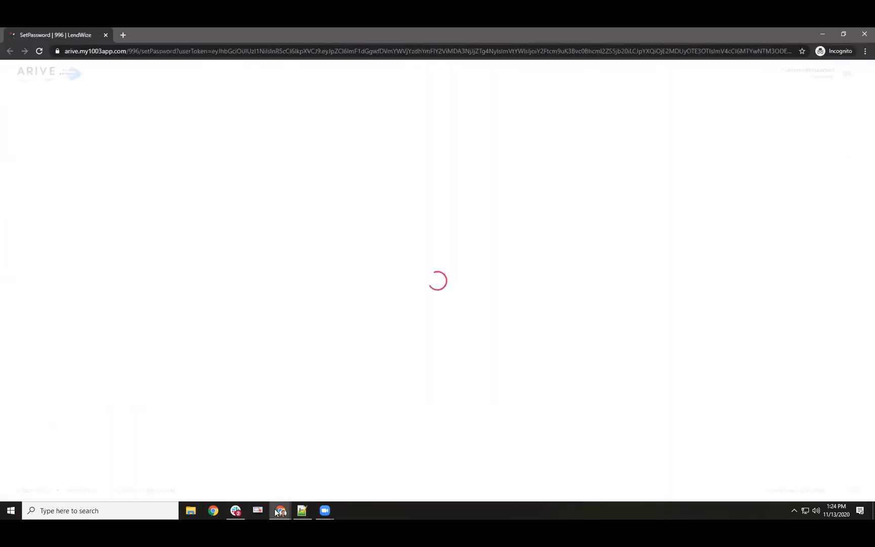
mouse_move(280, 510)
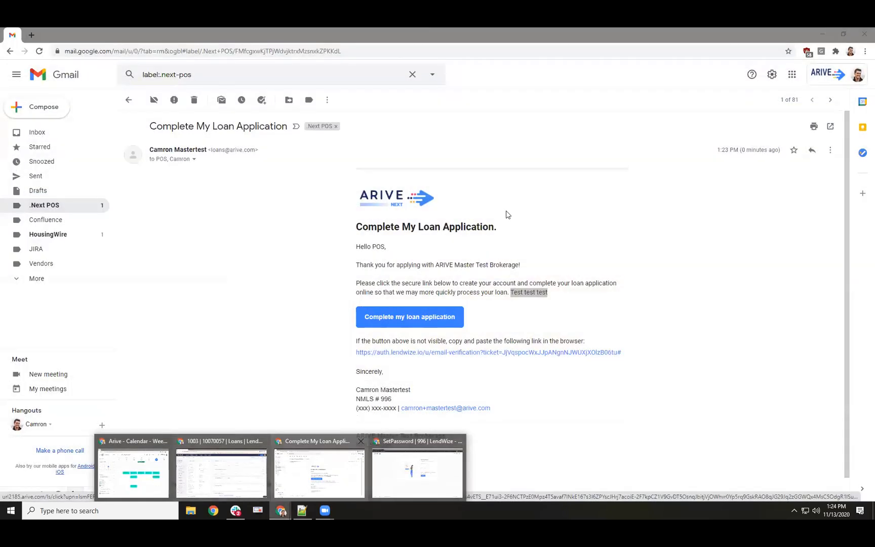
left_click(319, 469)
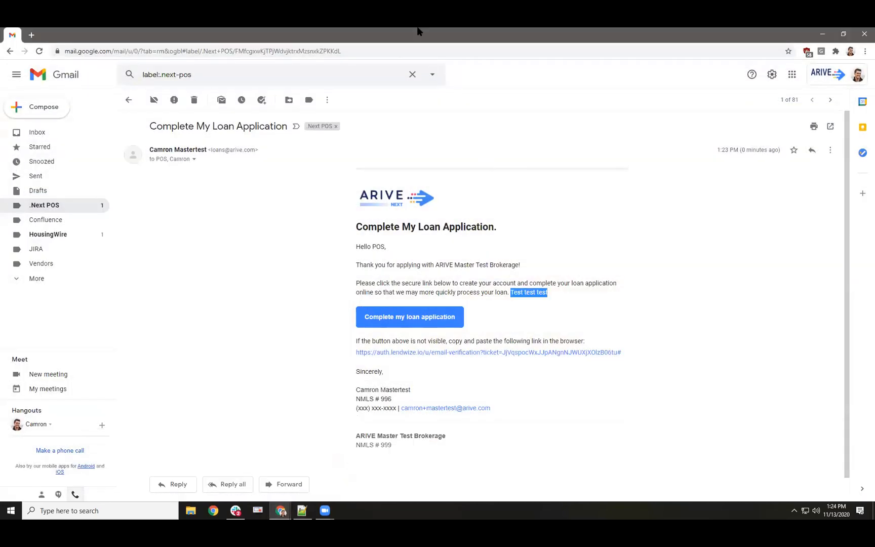
key("alt+Tab")
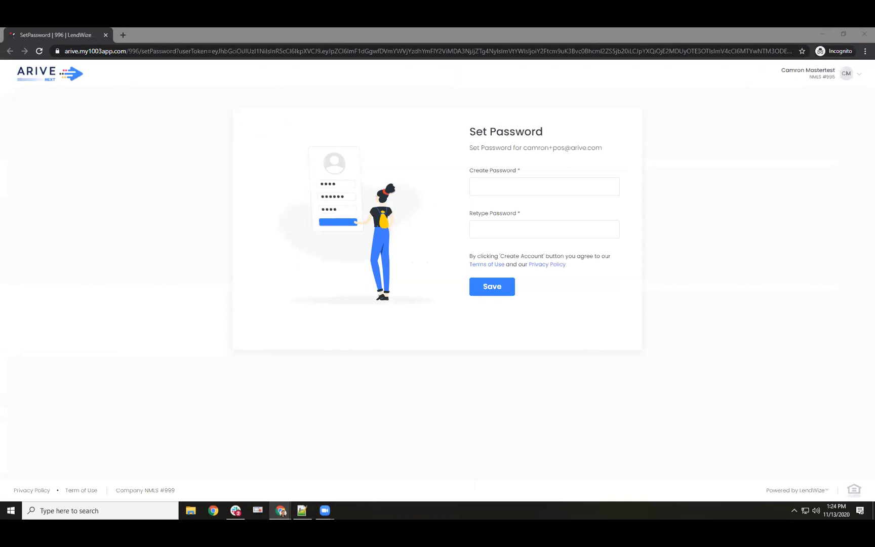
Create the borrower's portal account password, retype it to confirm and save it.
left_click(483, 180)
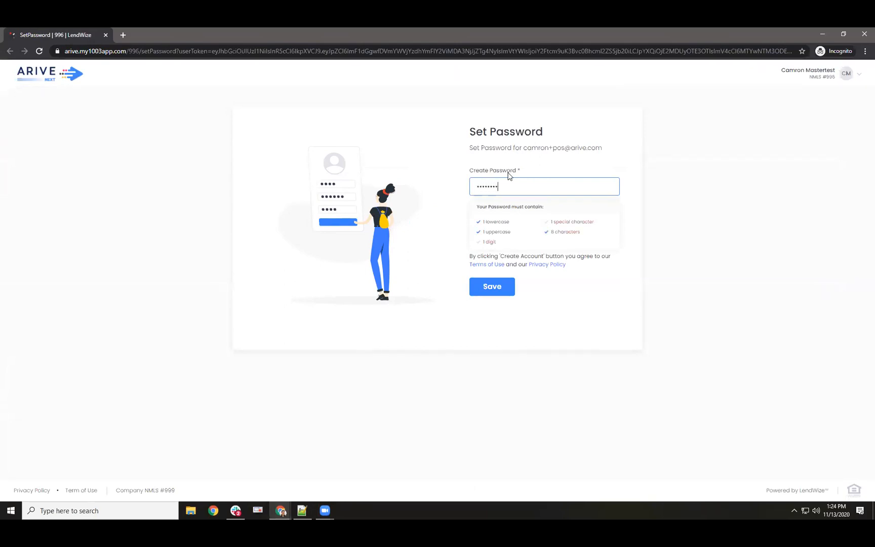
type("1")
key("Tab")
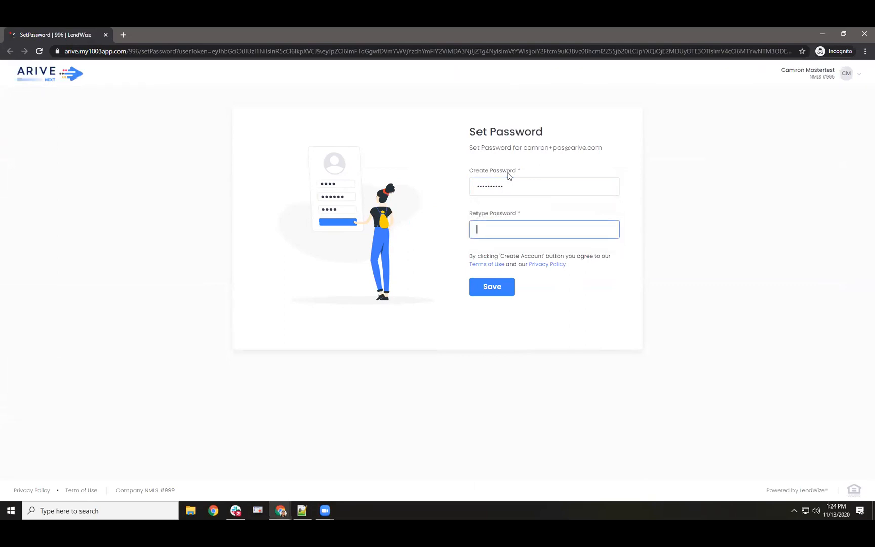
type("••••••••")
left_click(486, 282)
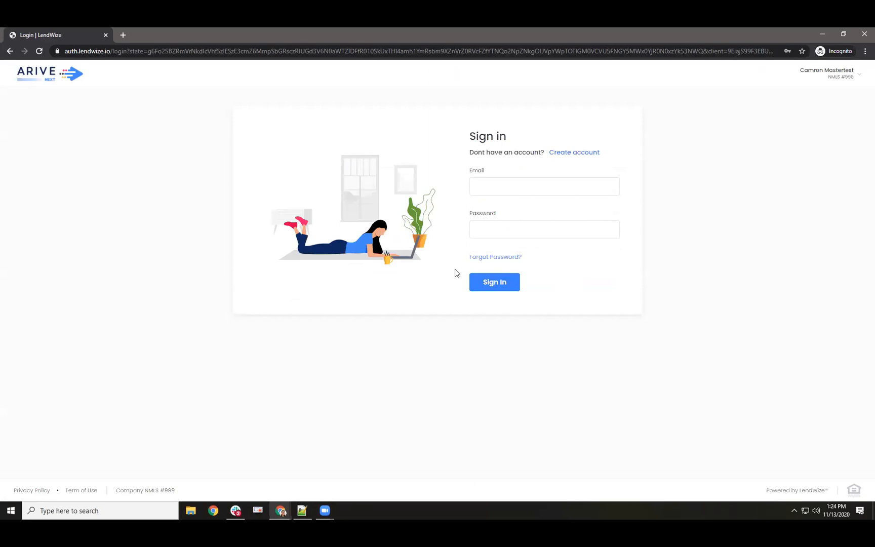
Sign in to the borrower portal with the borrower's email and account password, and highlight the Purchase heading of the loan application.
left_click(499, 190)
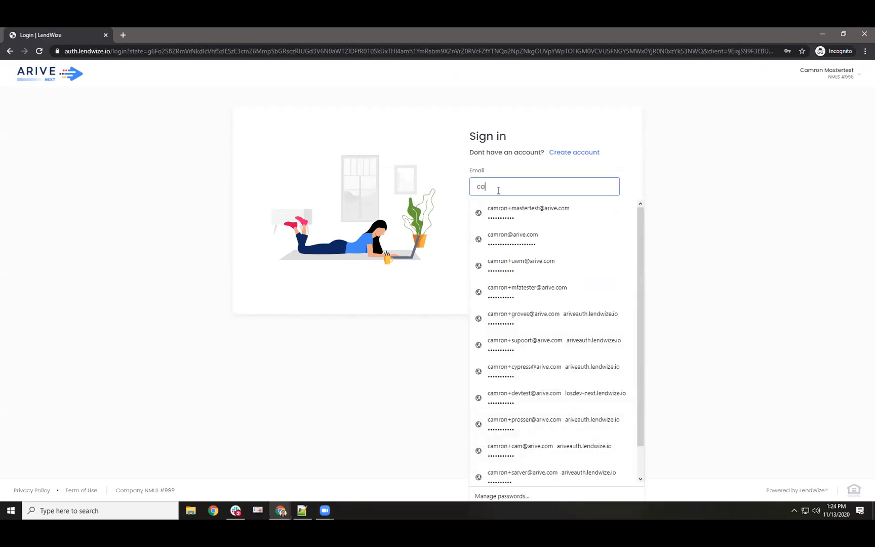
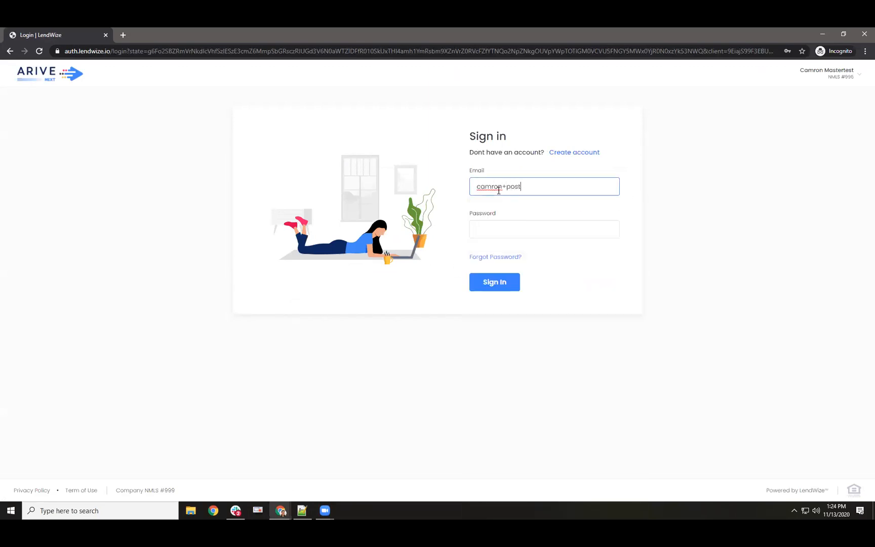
key("Tab")
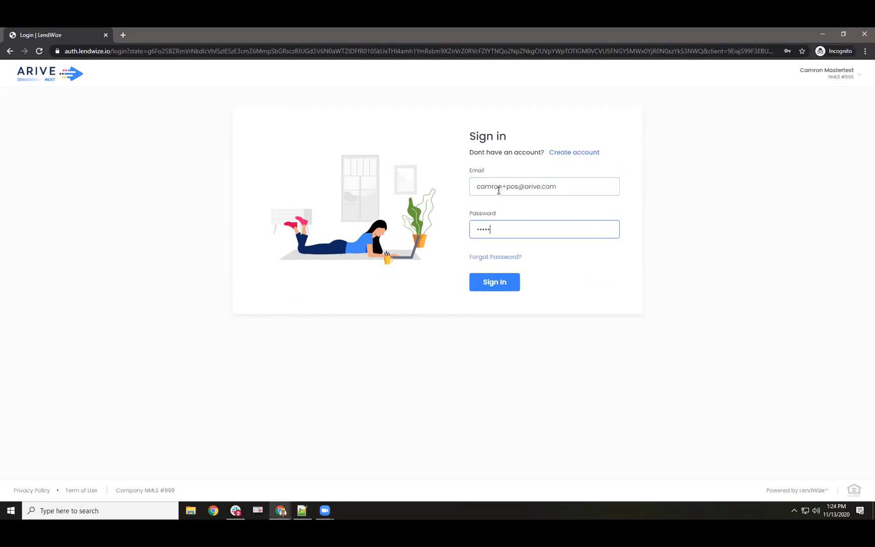
key("Return")
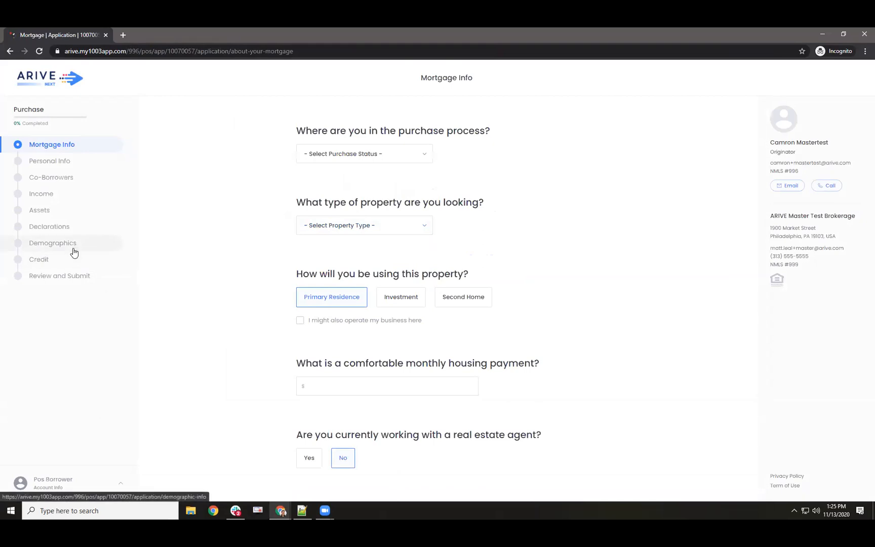
double_click(29, 111)
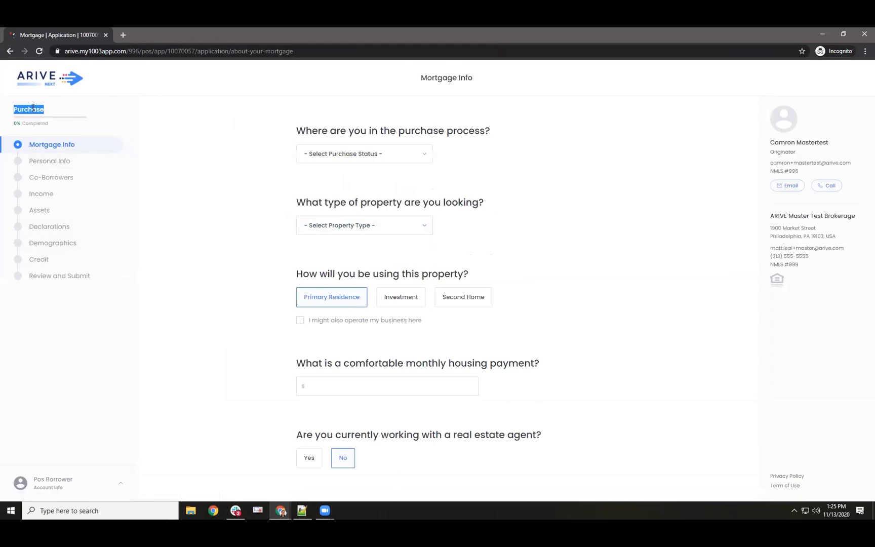
Set the purchase status to Just Getting Started and the purchase location to Costa Mesa, CA 92626, in Orange county.
scroll(229, 169, "down", 6)
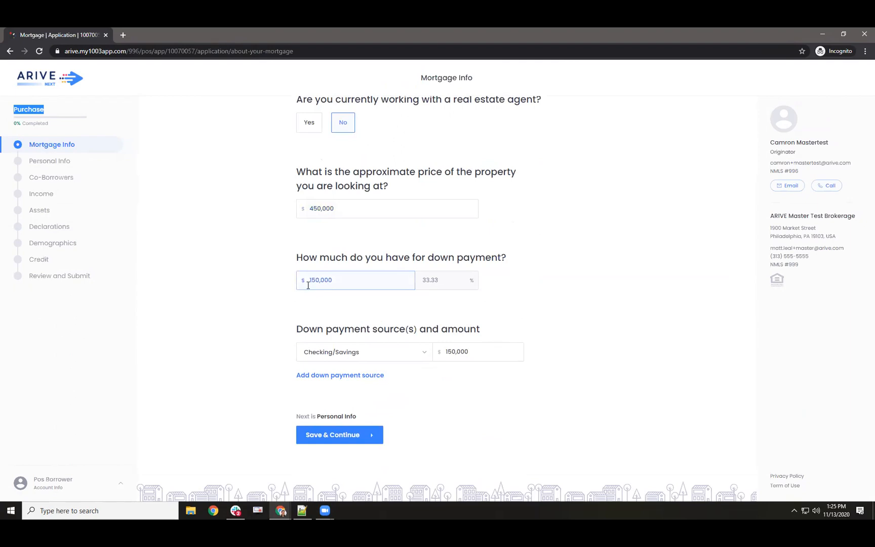
scroll(328, 284, "up", 6)
left_click(353, 156)
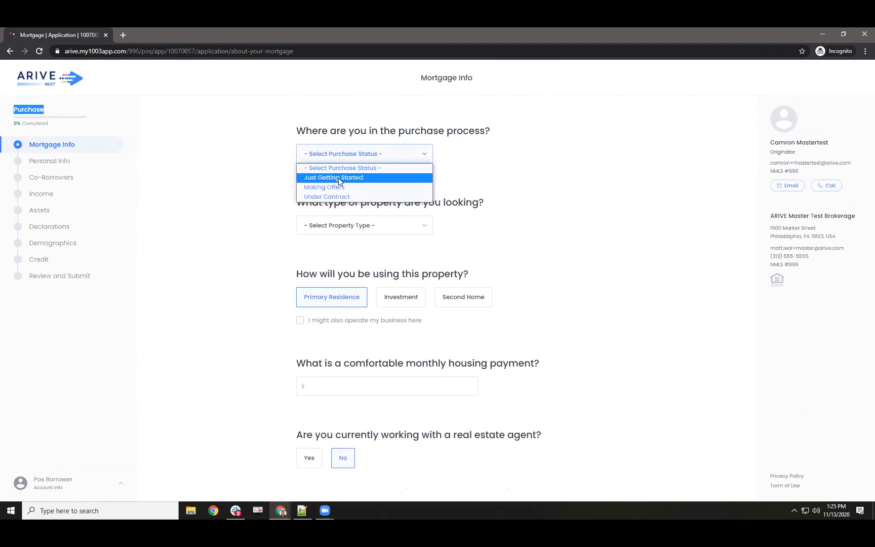
left_click(344, 177)
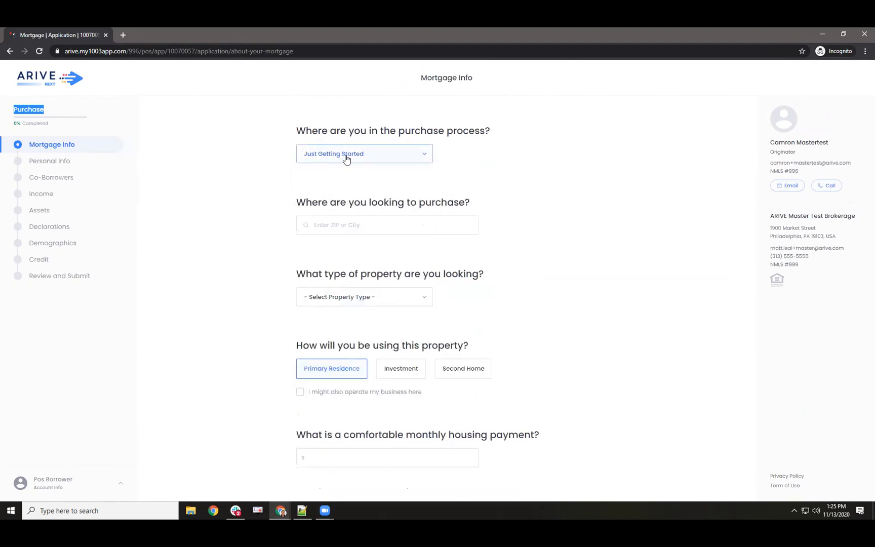
left_click(363, 224)
type("92626")
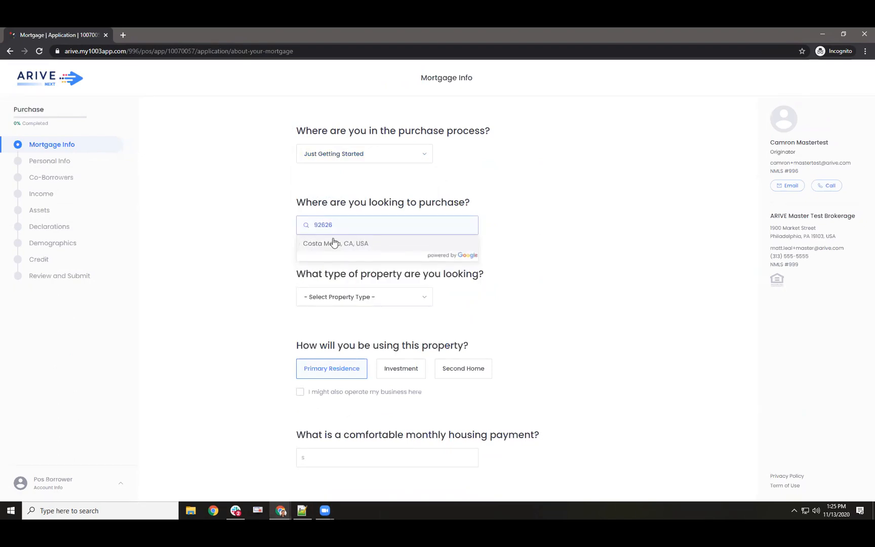
left_click(328, 248)
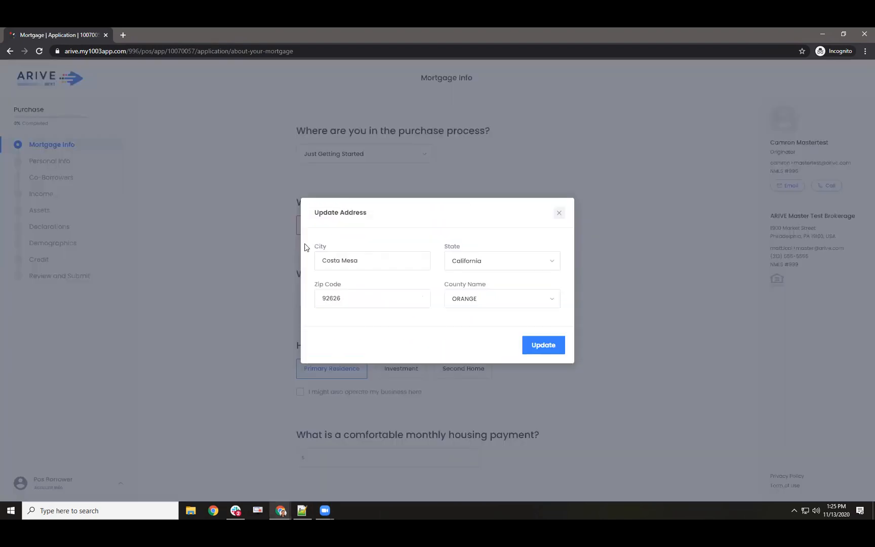
left_click(542, 348)
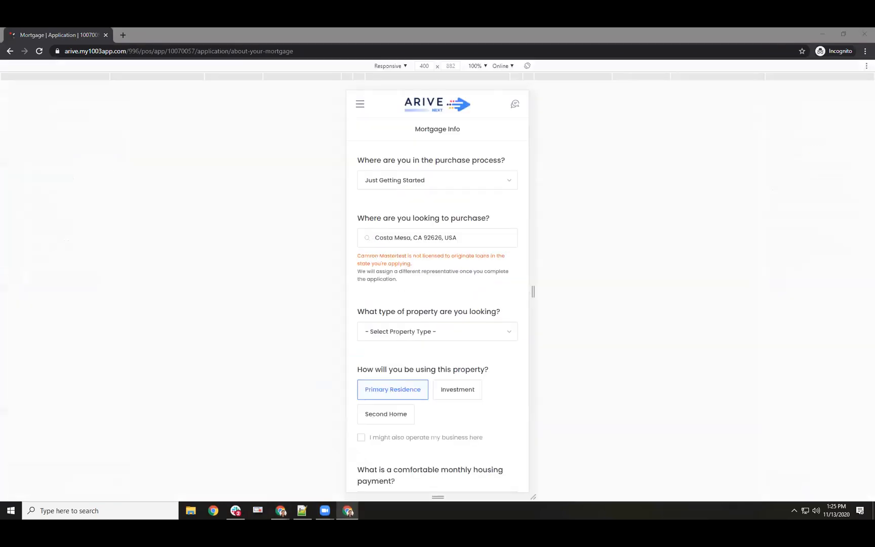
Enter 2220 as the comfortable monthly housing payment in the mobile layout and save the Mortgage Info section.
scroll(398, 200, "down", 4)
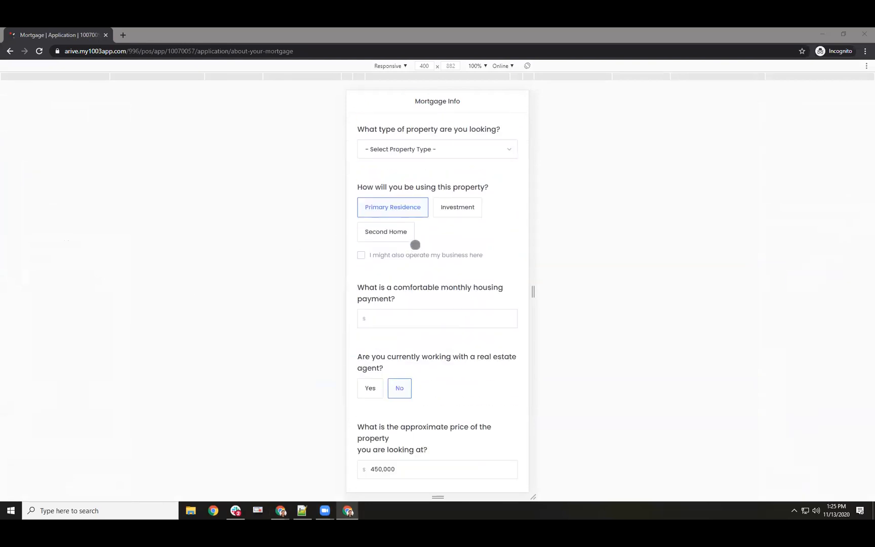
left_click(402, 327)
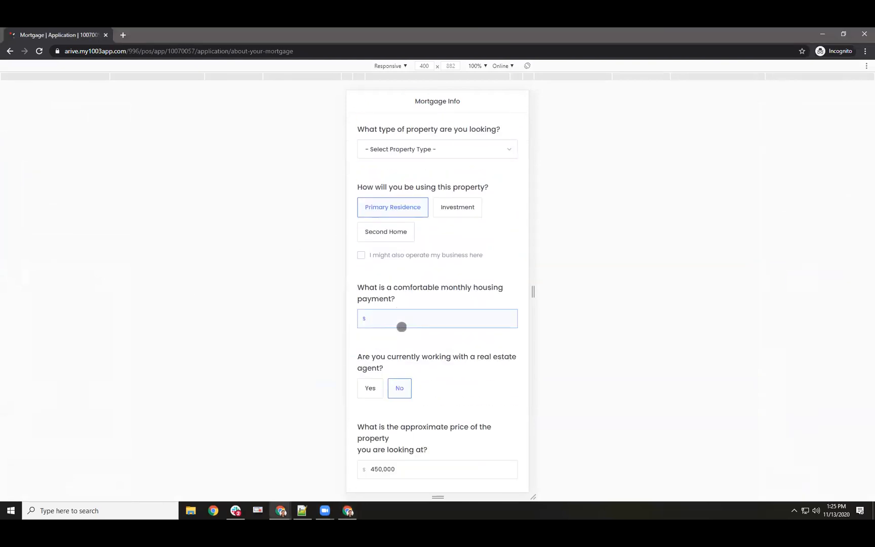
scroll(366, 282, "down", 1)
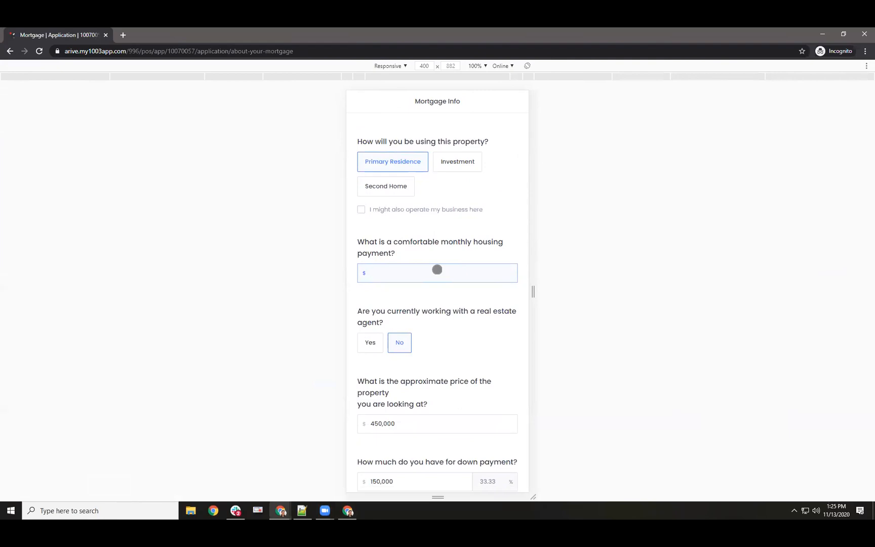
type("2220")
left_click(397, 292)
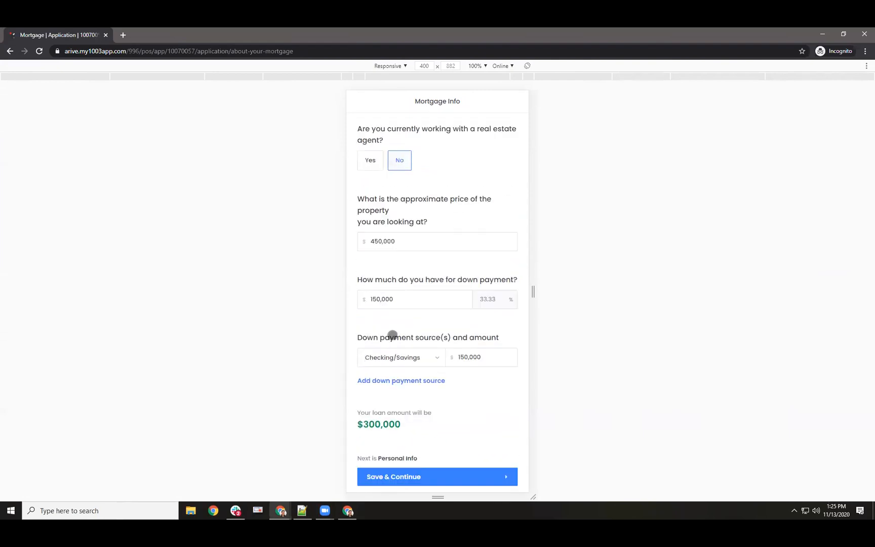
scroll(390, 377, "down", 1)
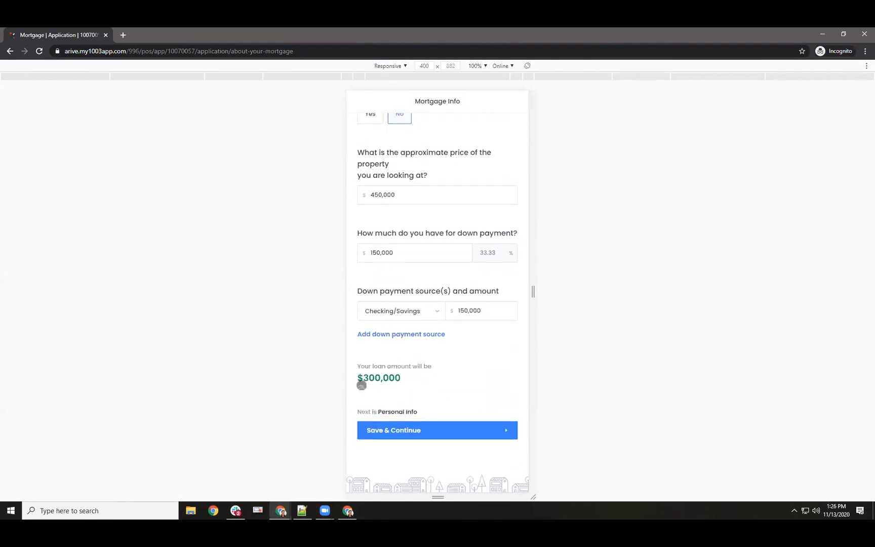
left_click(400, 428)
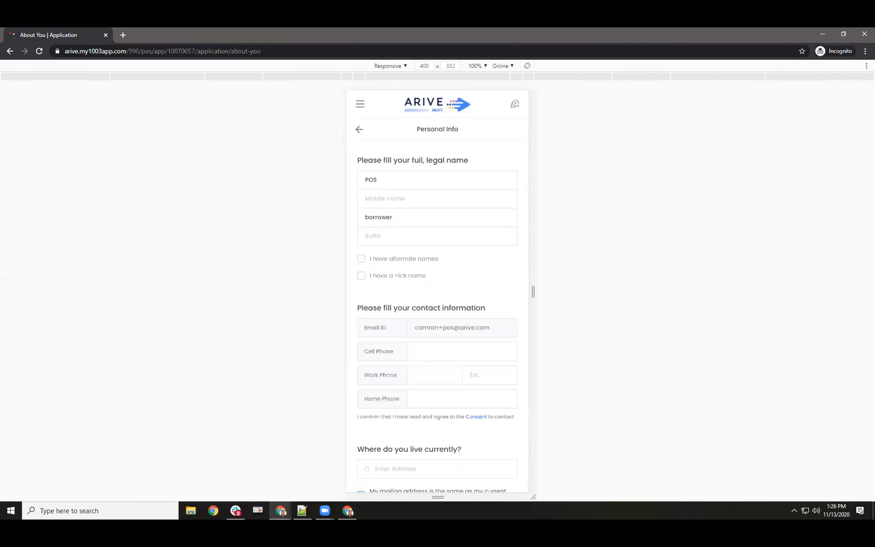
Return the portal from the mobile device view to the desktop layout, close the developer tools and try resizing the window.
key("ctrl+shift+m")
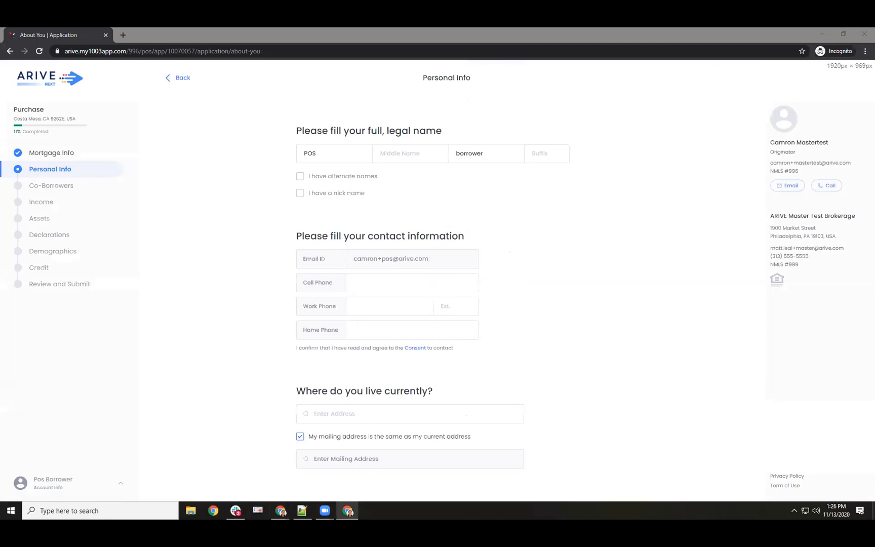
key("F12")
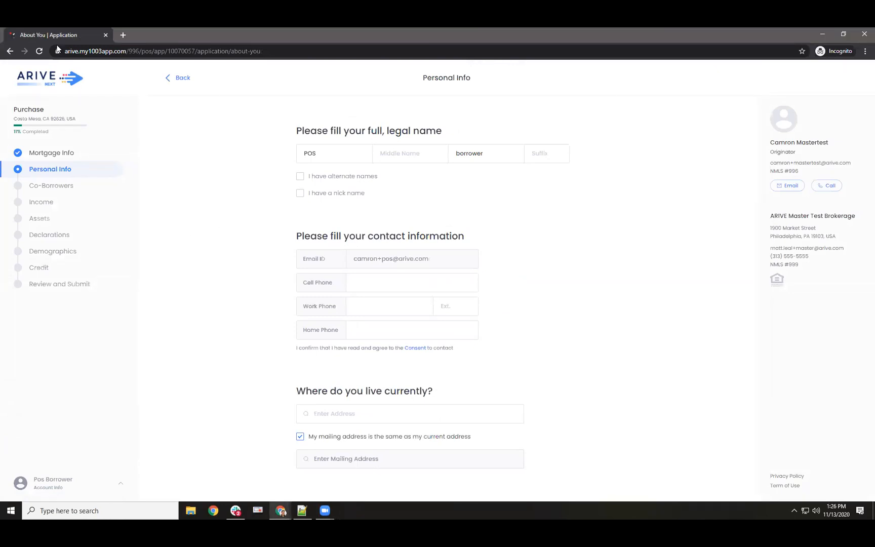
left_click(844, 34)
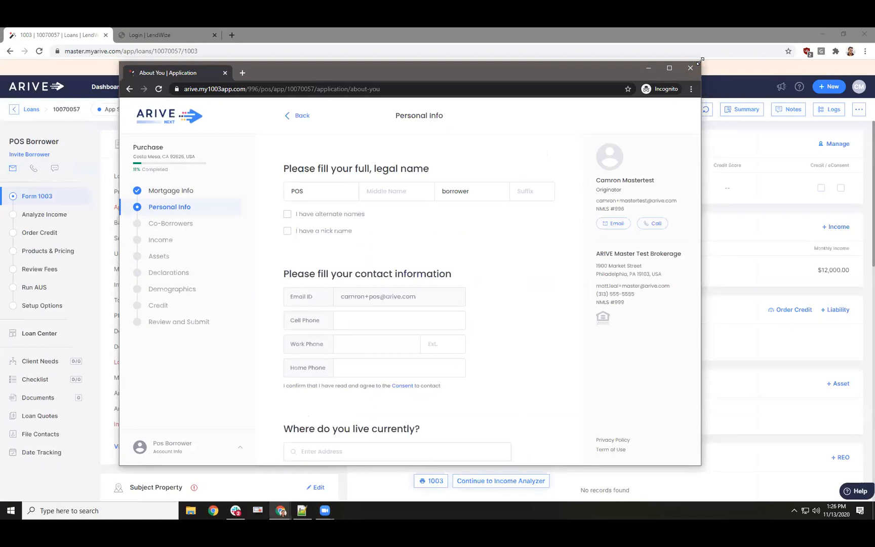
left_click_drag(700, 61, 749, 59)
left_click(715, 68)
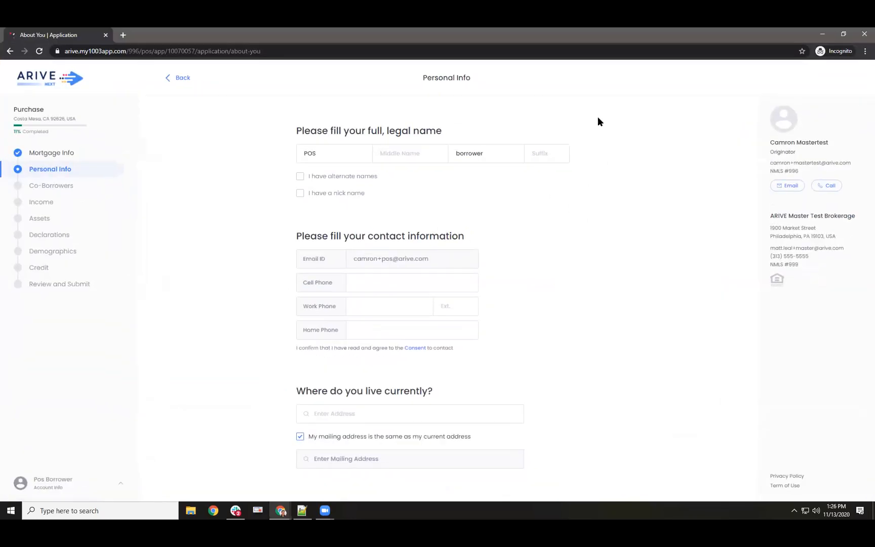
Enter the borrower's cell phone number and fill in the current home address from the address suggestions.
scroll(387, 235, "down", 1)
left_click(391, 229)
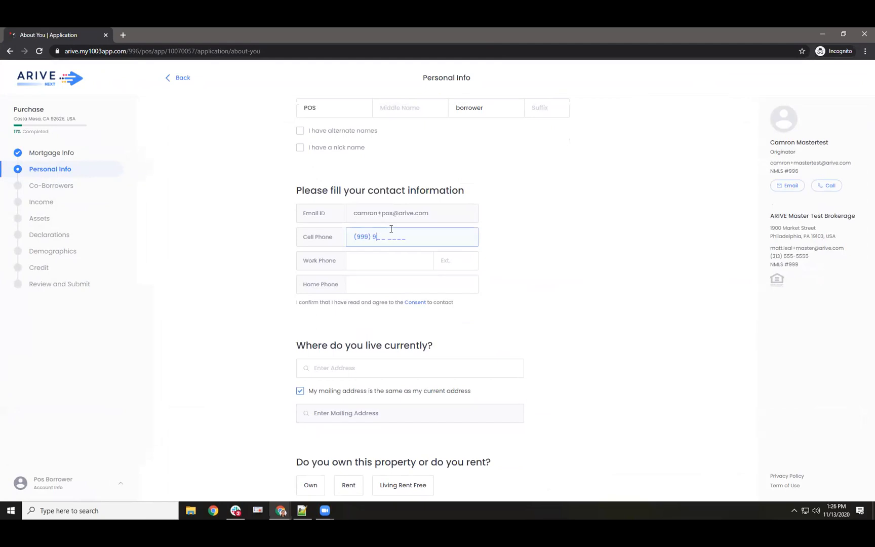
scroll(365, 274, "down", 2)
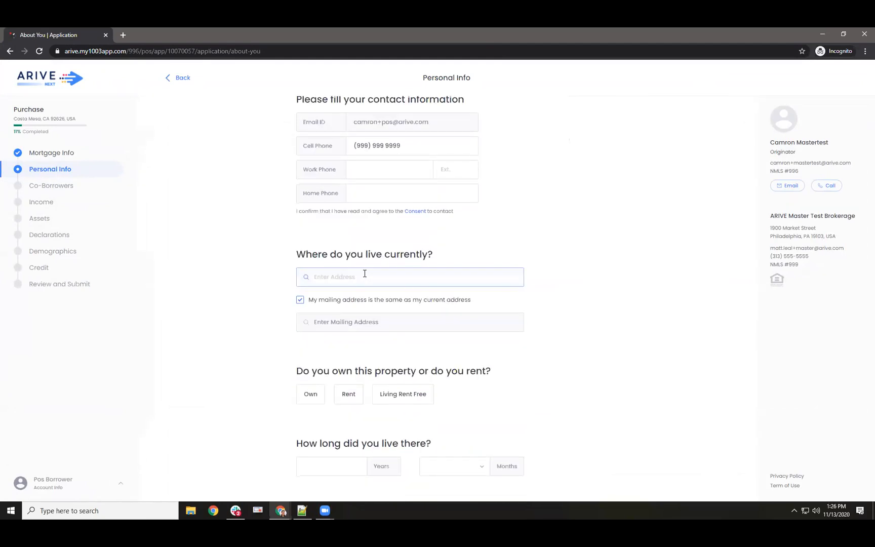
type("120")
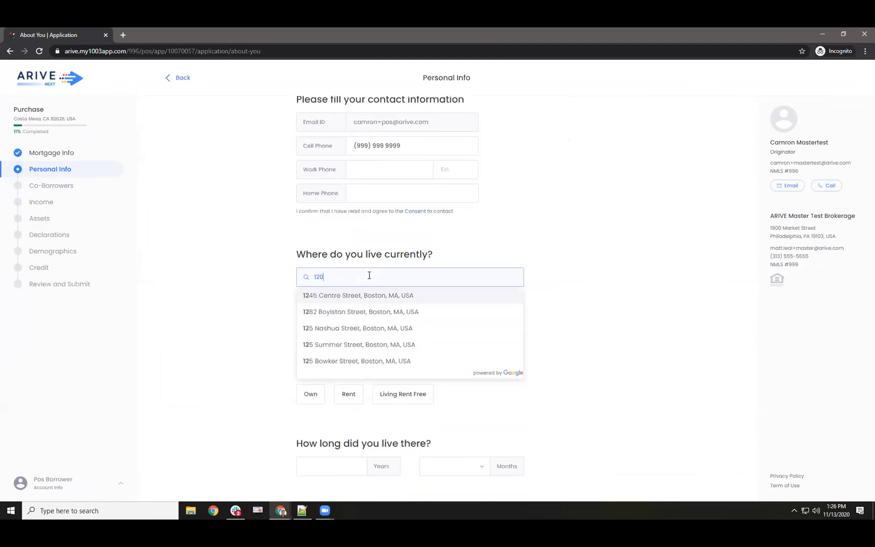
left_click(353, 297)
left_click(523, 362)
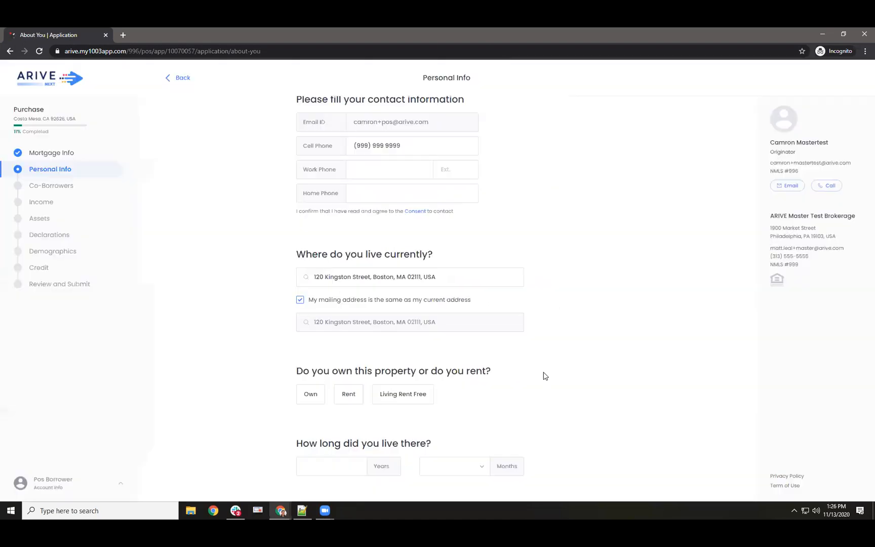
Mark the current residence as Living Rent Free and set the time lived there to 22 years.
scroll(543, 375, "down", 2)
left_click(388, 304)
scroll(355, 314, "down", 2)
left_click(349, 288)
type("22")
Try Non Active Reserve National Guard as the current military status and look at how the follow-up questions change.
scroll(278, 315, "down", 4)
left_click(331, 251)
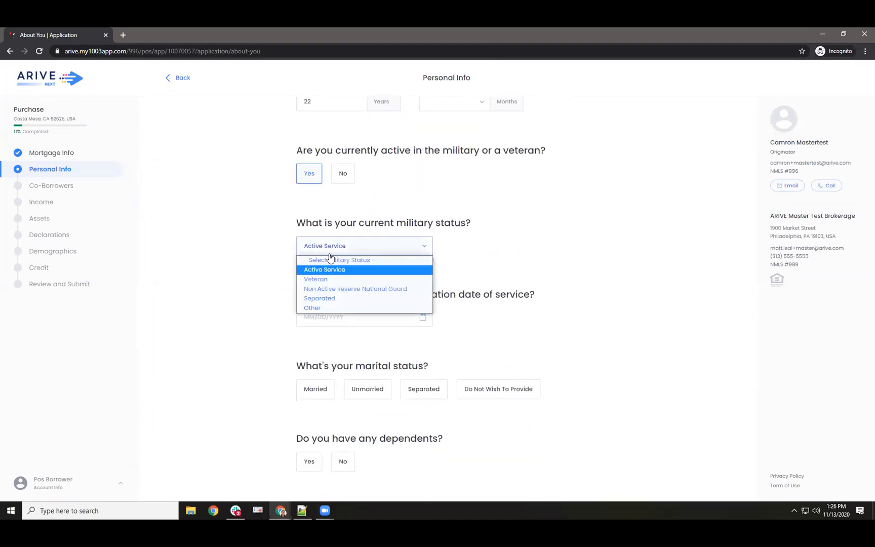
left_click(272, 267)
left_click(328, 249)
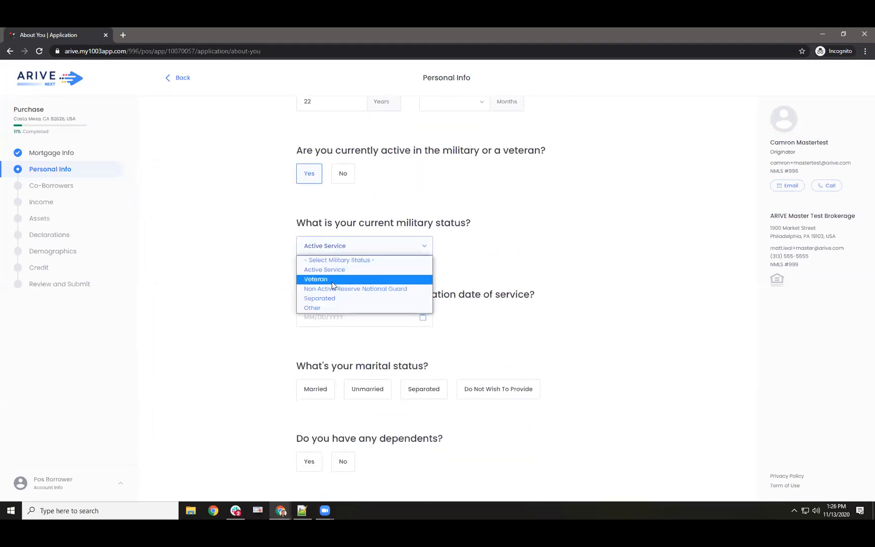
left_click(329, 288)
left_click(330, 249)
left_click(244, 218)
scroll(246, 233, "up", 3)
scroll(269, 274, "down", 3)
Set the current military status to Active Service with a projected expiration date of service of 1/1/2025.
left_click(314, 292)
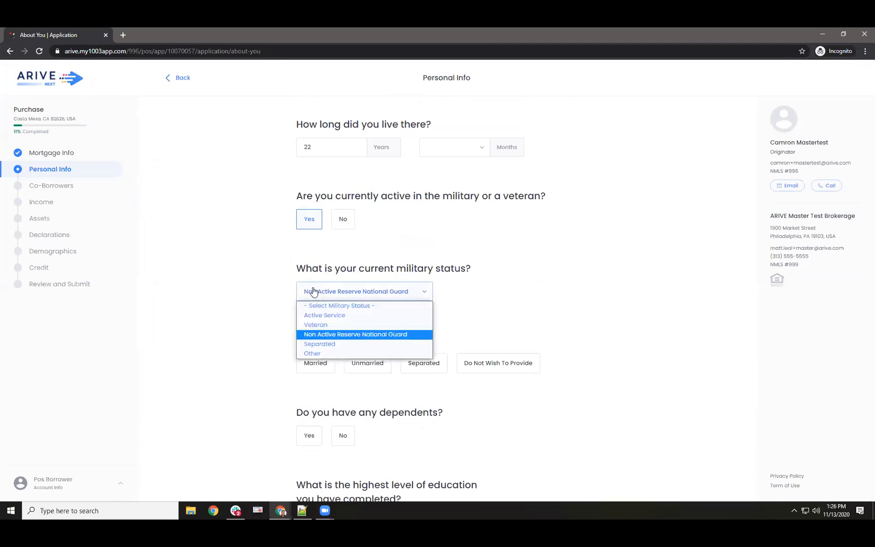
left_click(319, 316)
scroll(282, 335, "down", 1)
left_click(351, 319)
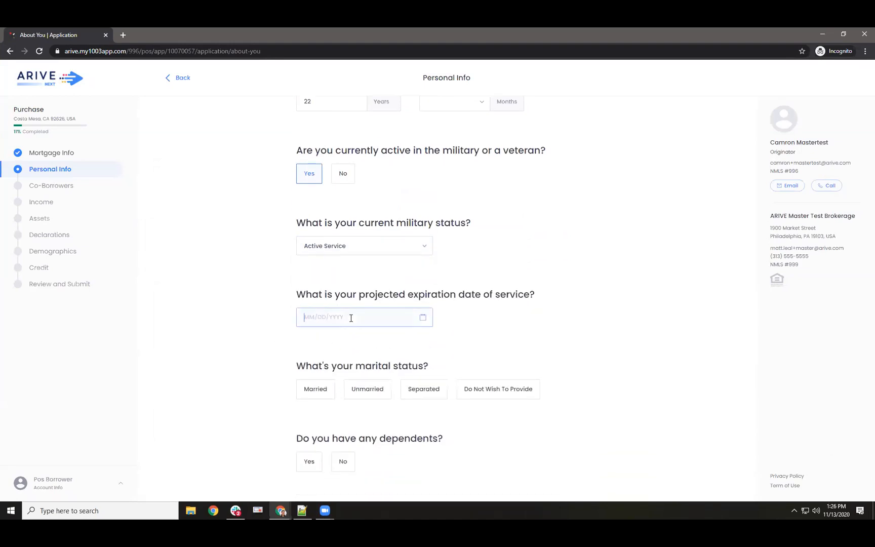
left_click(423, 317)
left_click(332, 346)
left_click(348, 393)
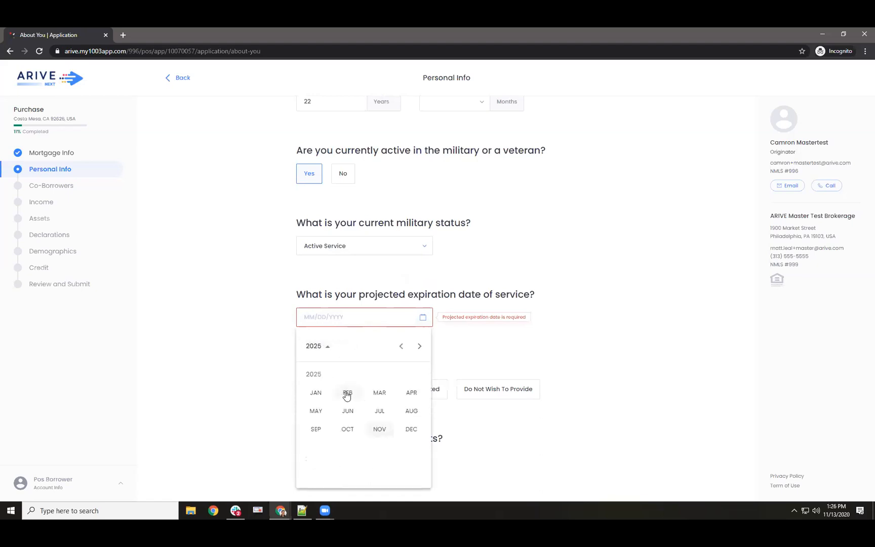
left_click(317, 393)
left_click(363, 387)
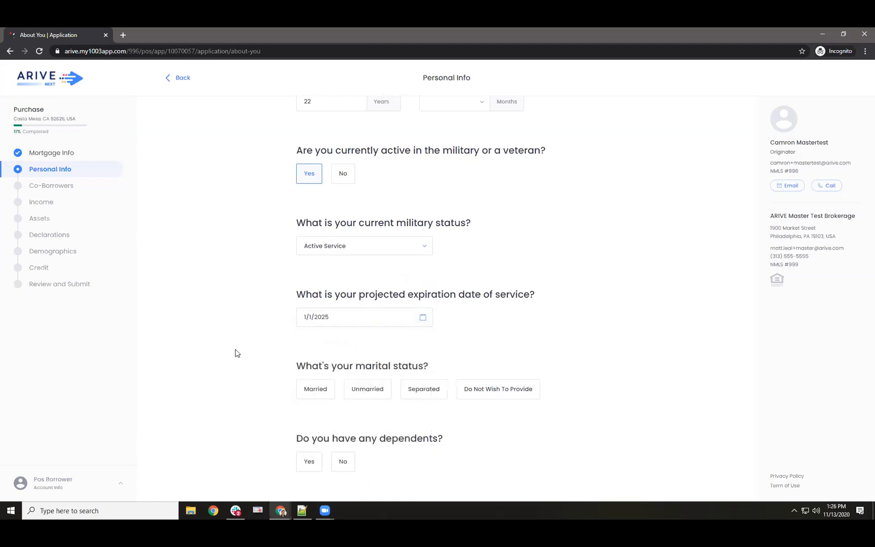
Answer Unmarried with no dependents, choose the highest education level and save the Personal Info section.
scroll(238, 304, "down", 3)
left_click(344, 255)
left_click(340, 326)
scroll(328, 340, "down", 1)
left_click(328, 370)
left_click(328, 391)
left_click(322, 434)
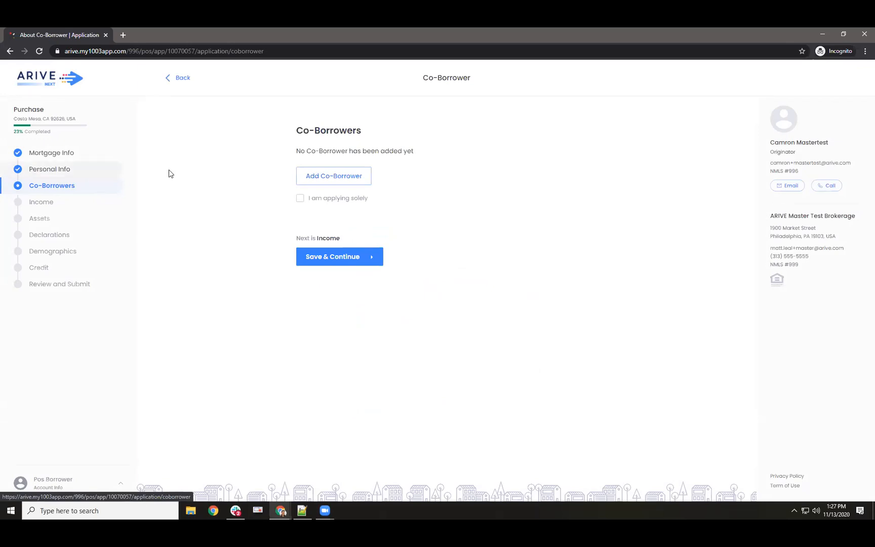
Open the blank co-borrower form, go back to Personal Info, change the marital status to Married and save the section.
left_click(323, 177)
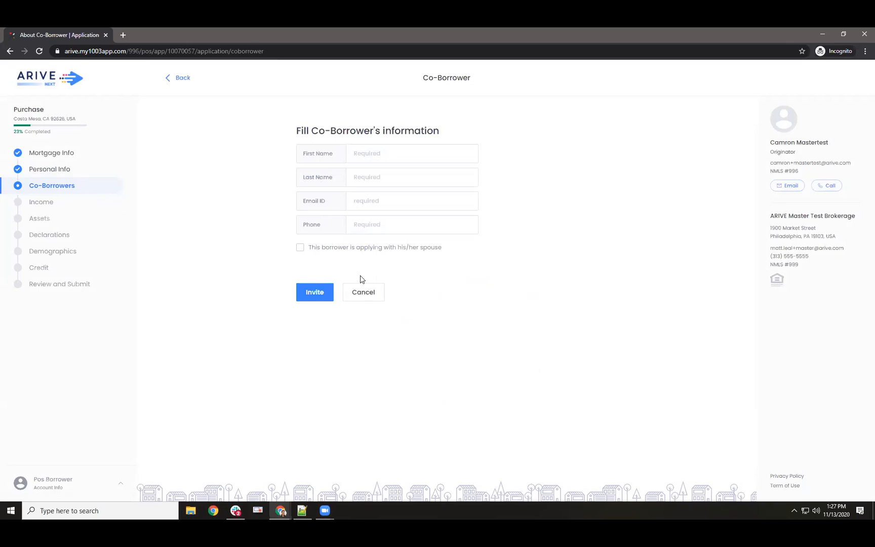
left_click(81, 171)
scroll(349, 289, "down", 7)
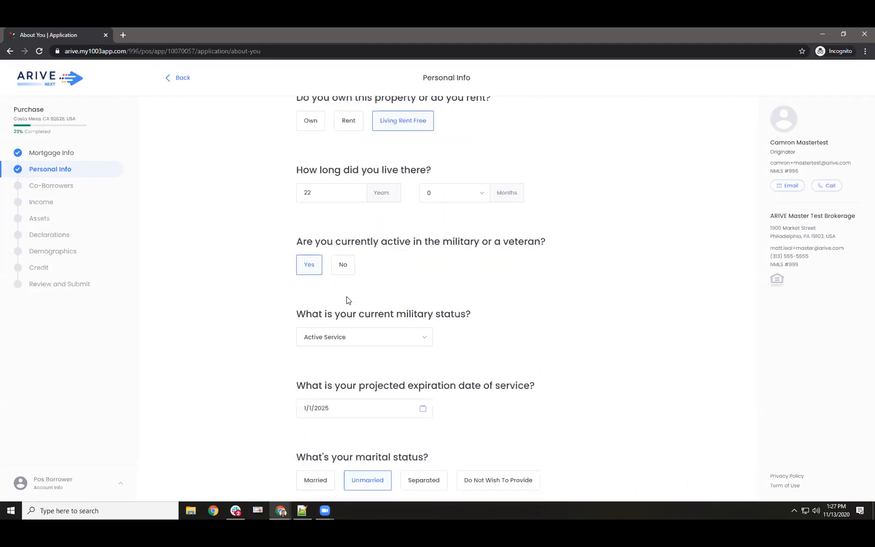
scroll(360, 304, "down", 3)
left_click(321, 342)
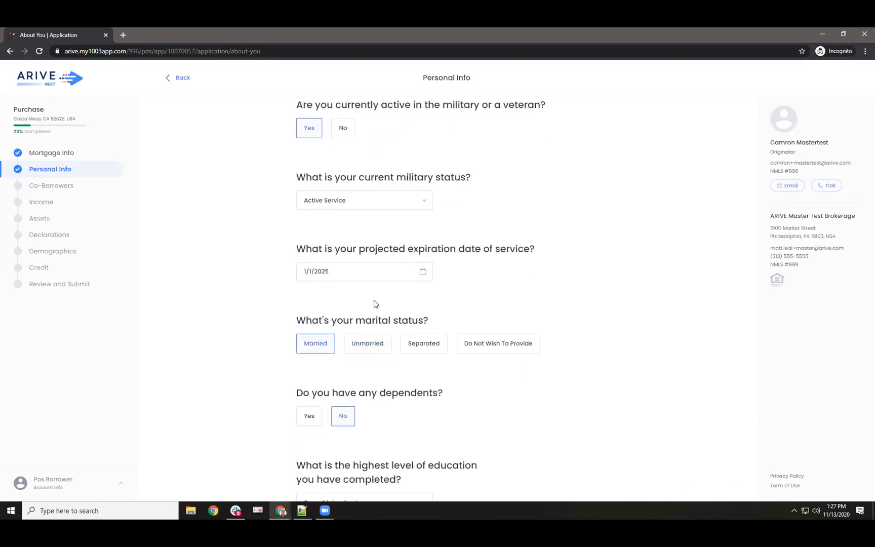
scroll(350, 355, "down", 3)
left_click(343, 436)
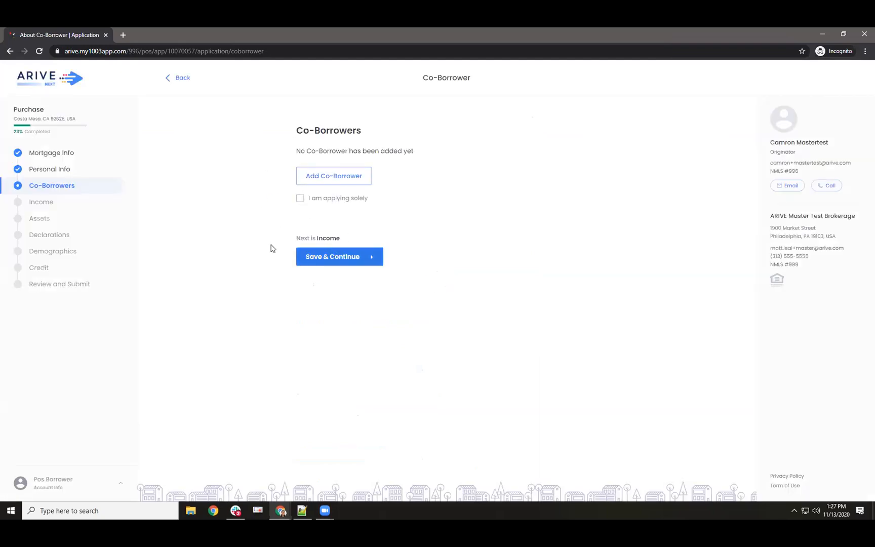
Recheck the marital status in Personal Info, save back to the Co-Borrowers section and highlight its message about added co-borrowers.
left_click(49, 171)
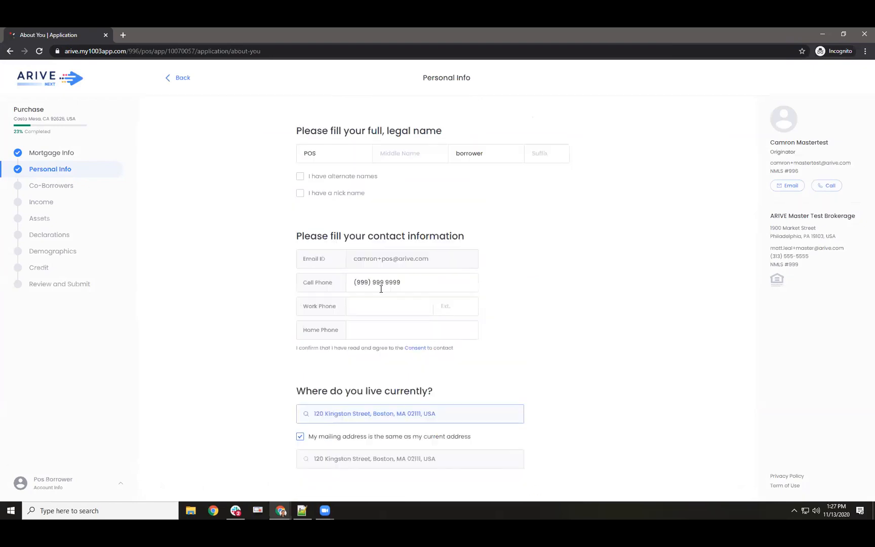
scroll(337, 202, "down", 10)
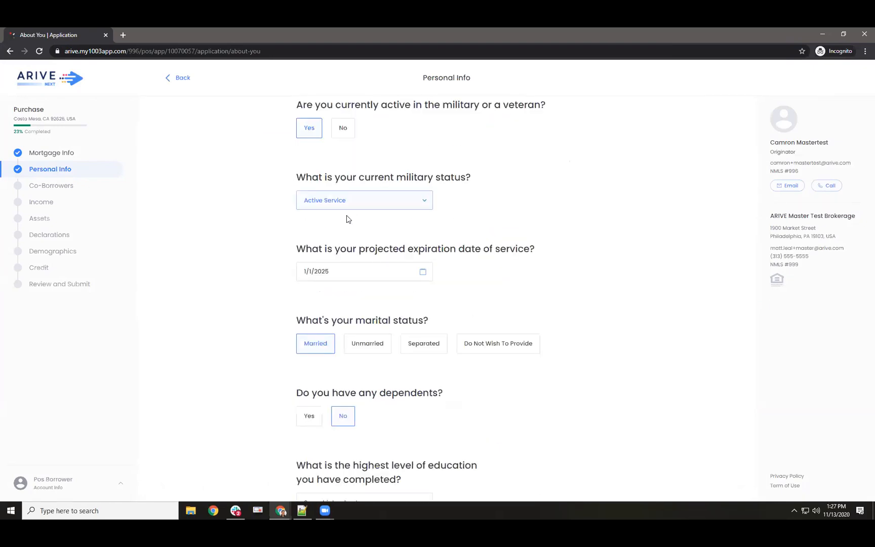
scroll(334, 442, "down", 3)
left_click(333, 441)
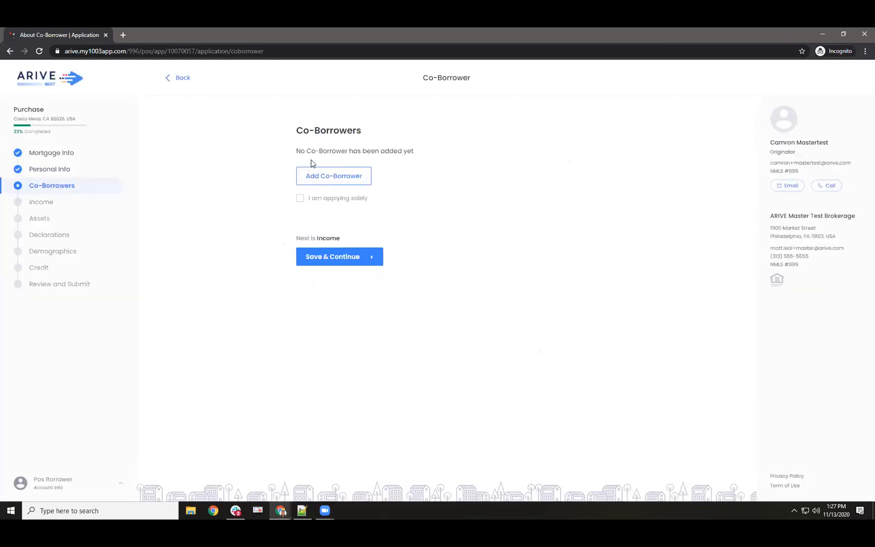
triple_click(317, 152)
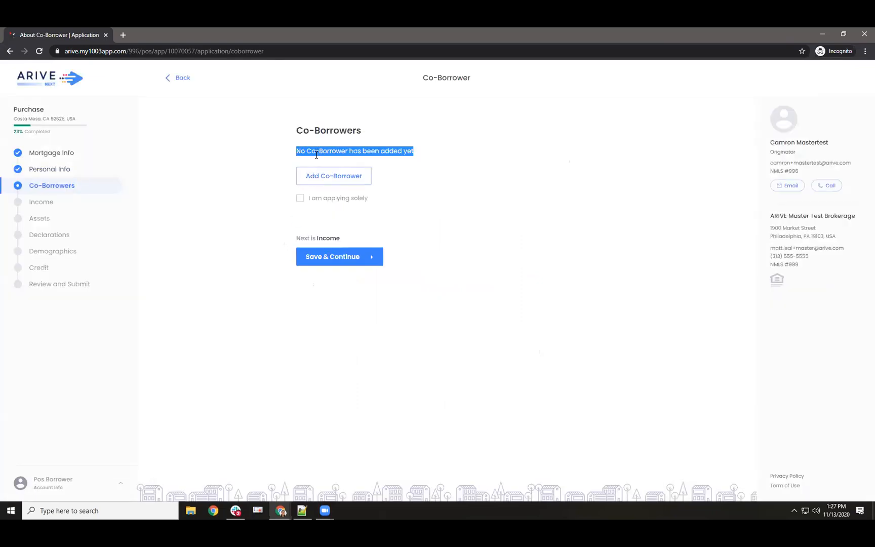
Open a new co-borrower form, compare the Spouse and Someone else options, examine the spouse's fields and cancel the form.
left_click(317, 153)
triple_click(316, 150)
left_click(320, 177)
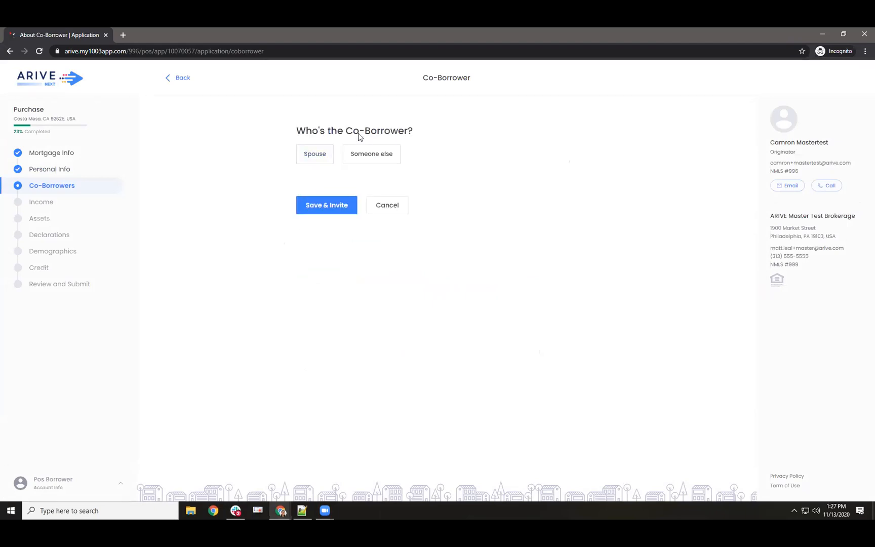
left_click(301, 161)
left_click(376, 160)
left_click(326, 161)
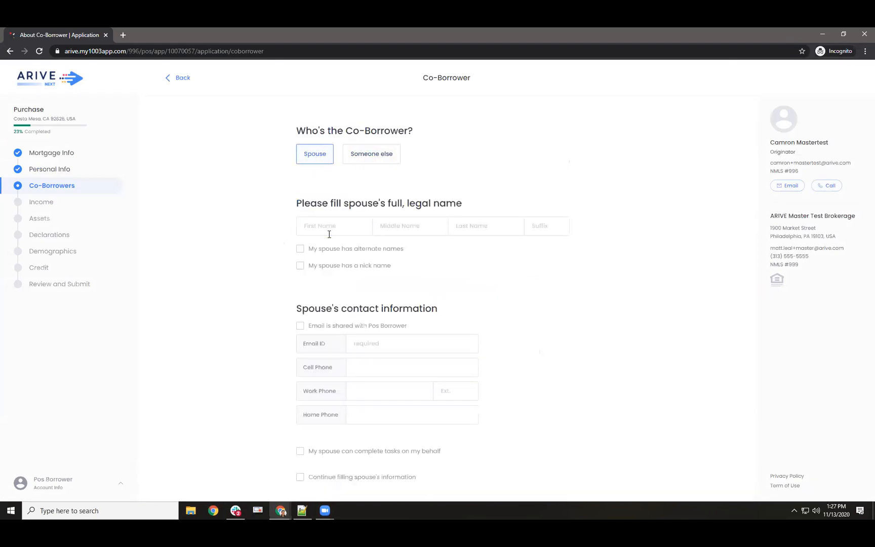
scroll(223, 137, "down", 2)
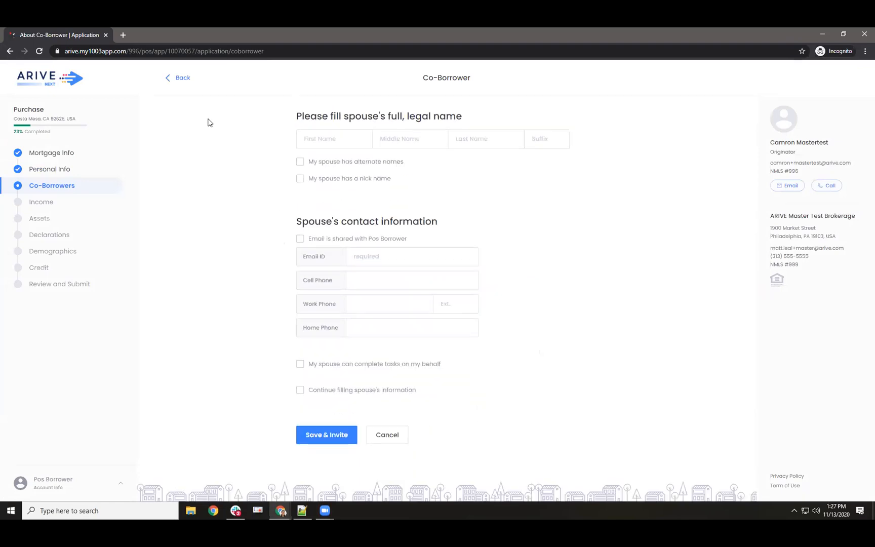
left_click(389, 435)
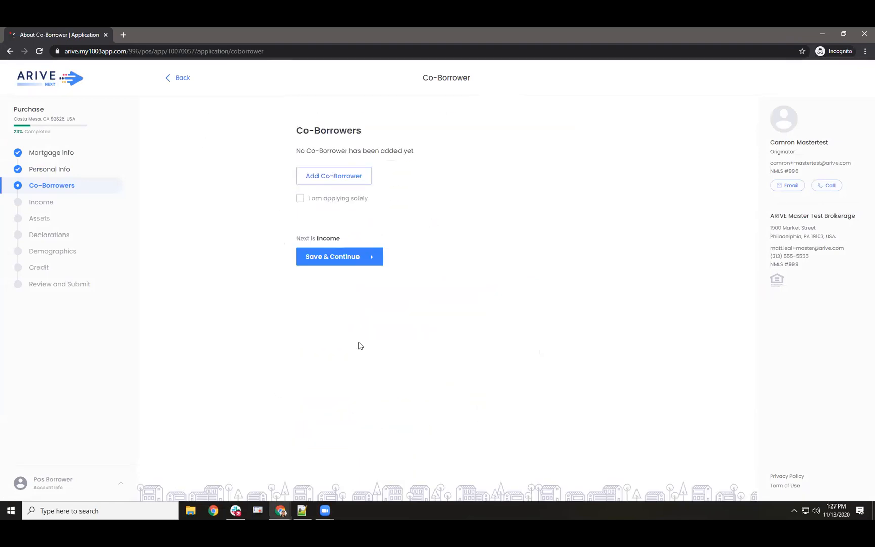
Continue to Income without a co-borrower, set the First Employer start date to 1/1/2006 and save the employment entry.
left_click(322, 264)
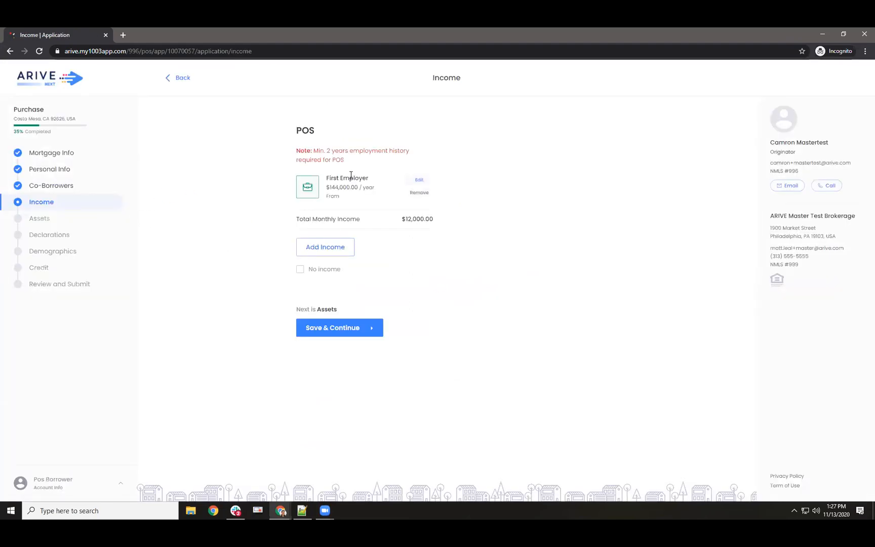
left_click(419, 180)
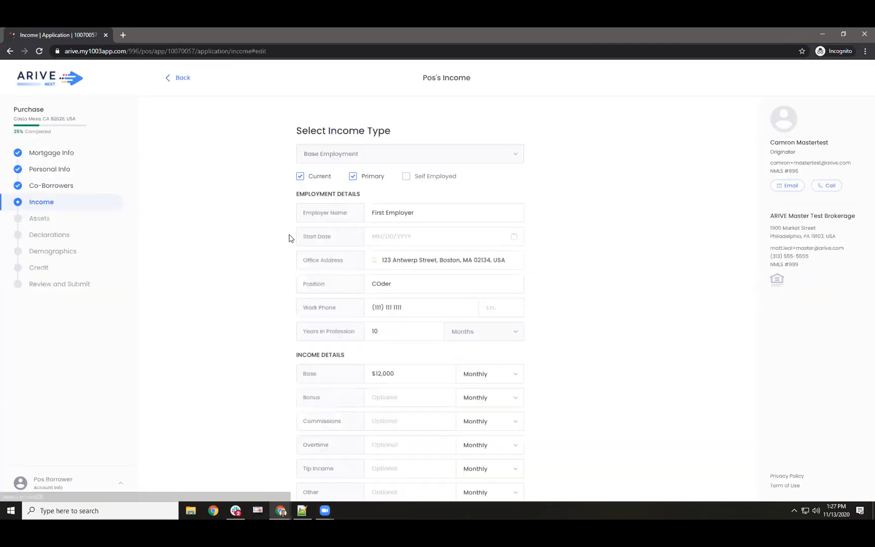
scroll(291, 218, "down", 2)
scroll(381, 200, "up", 1)
left_click(411, 174)
left_click(514, 173)
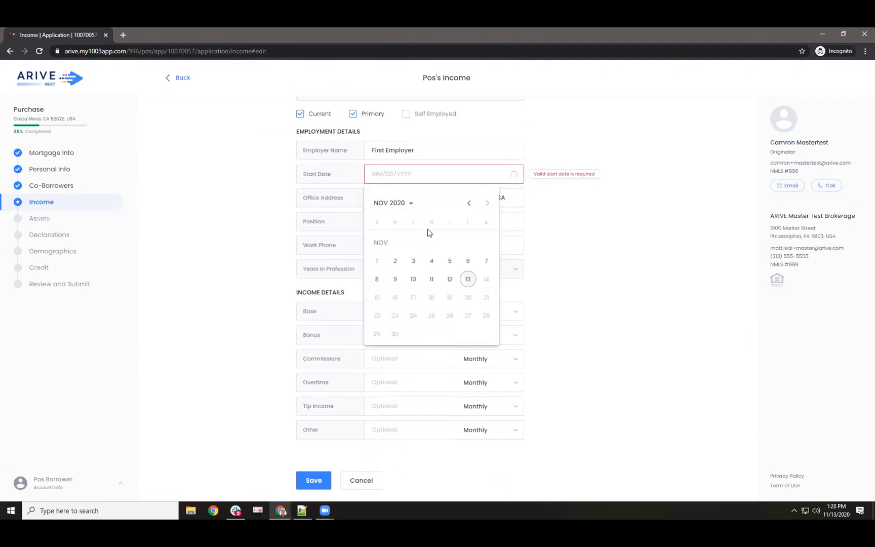
left_click(406, 203)
left_click(416, 268)
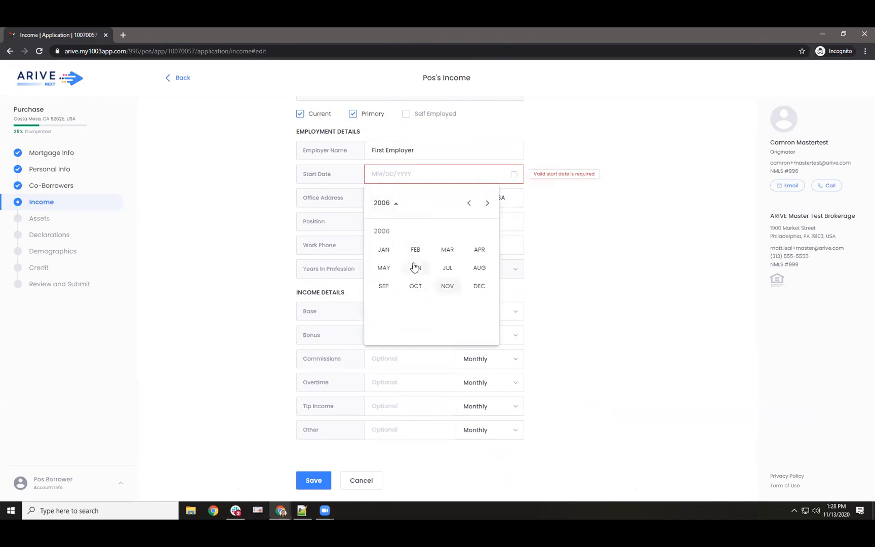
left_click(385, 250)
left_click(379, 260)
scroll(289, 260, "down", 1)
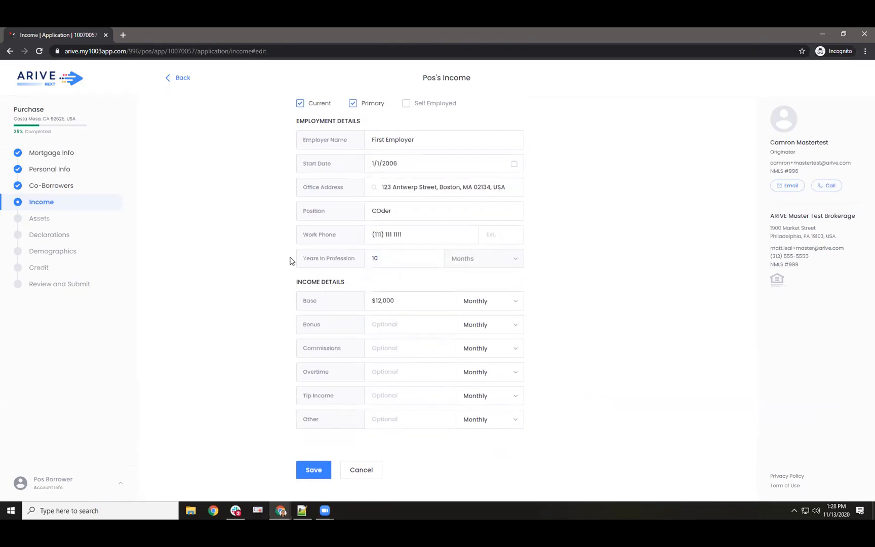
left_click(309, 435)
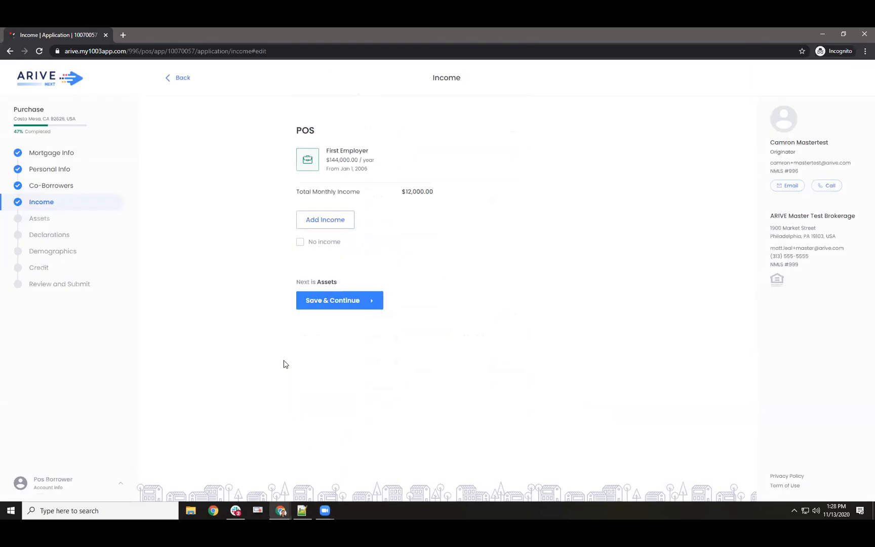
Save the Assets section without adding any asset and answer No to the first six declaration questions, starting with outstanding judgements.
left_click(50, 220)
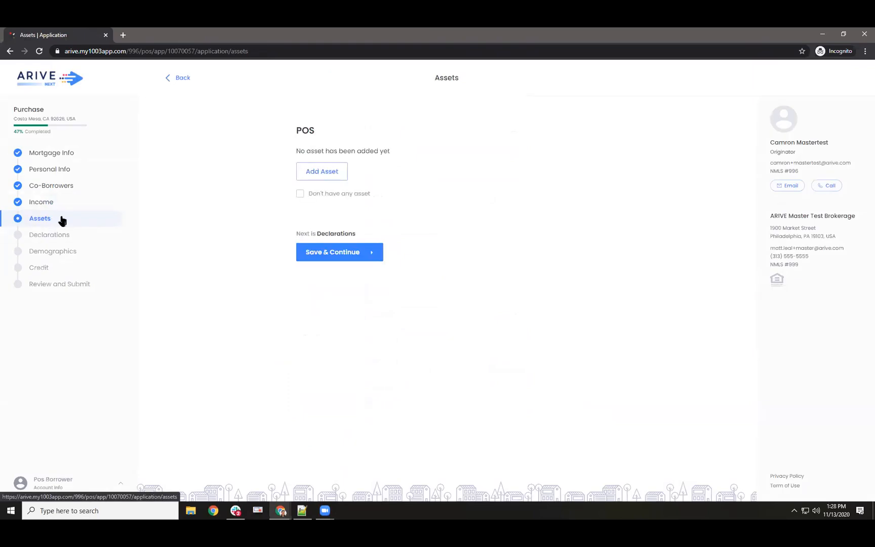
left_click(358, 252)
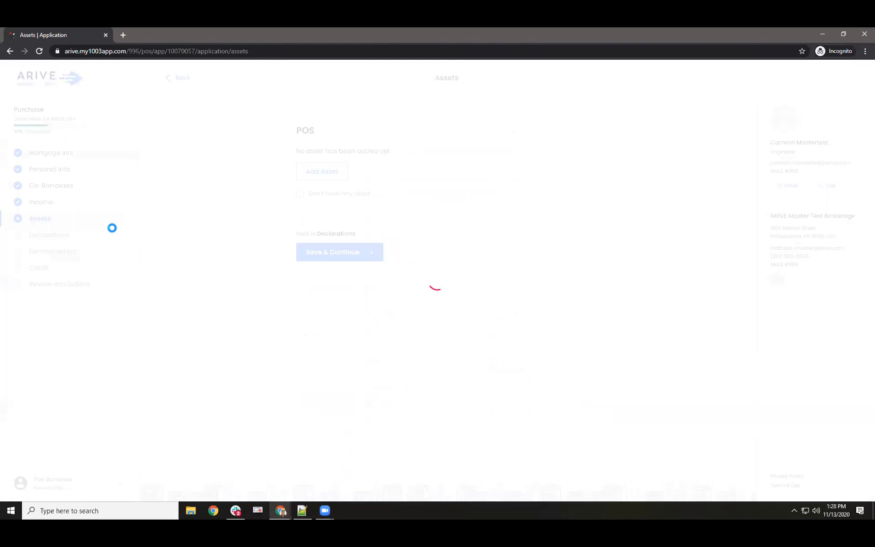
left_click(343, 154)
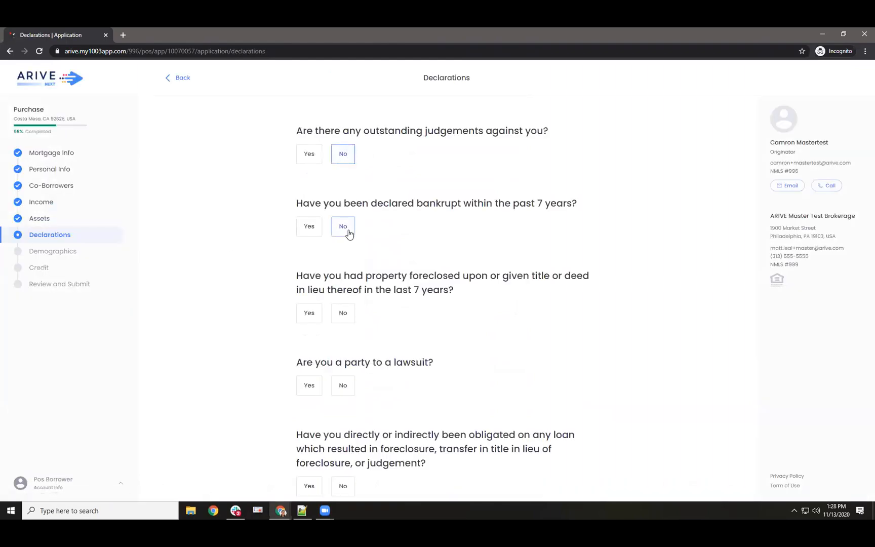
left_click(348, 232)
left_click(344, 269)
left_click(345, 203)
left_click(343, 305)
left_click(343, 310)
Answer No on alimony, borrowed down payment, co-maker and past property ownership, Yes on U.S. citizenship, and save the Declarations section.
left_click(343, 225)
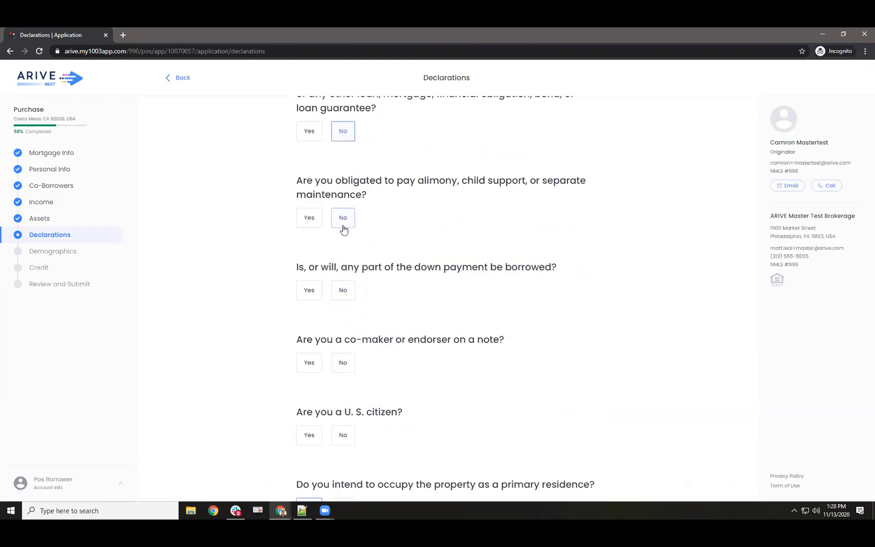
left_click(343, 290)
left_click(346, 271)
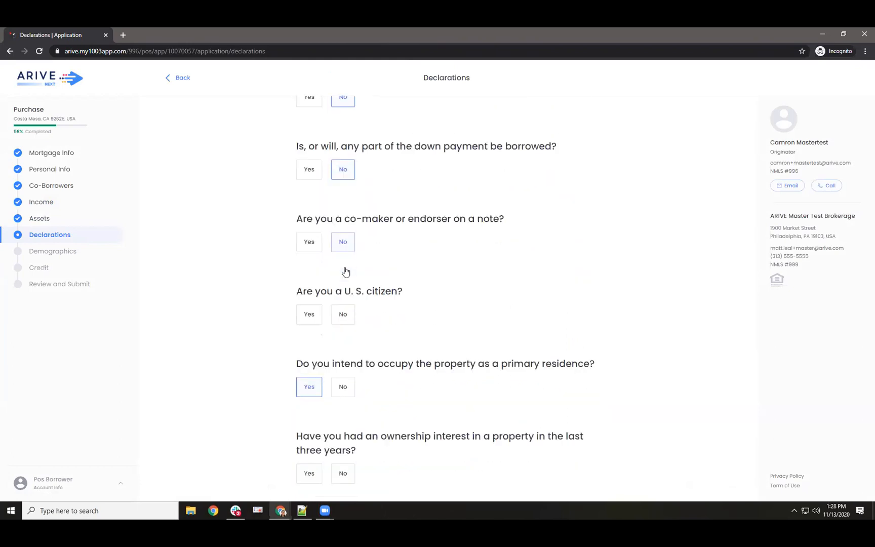
left_click(311, 254)
left_click(347, 370)
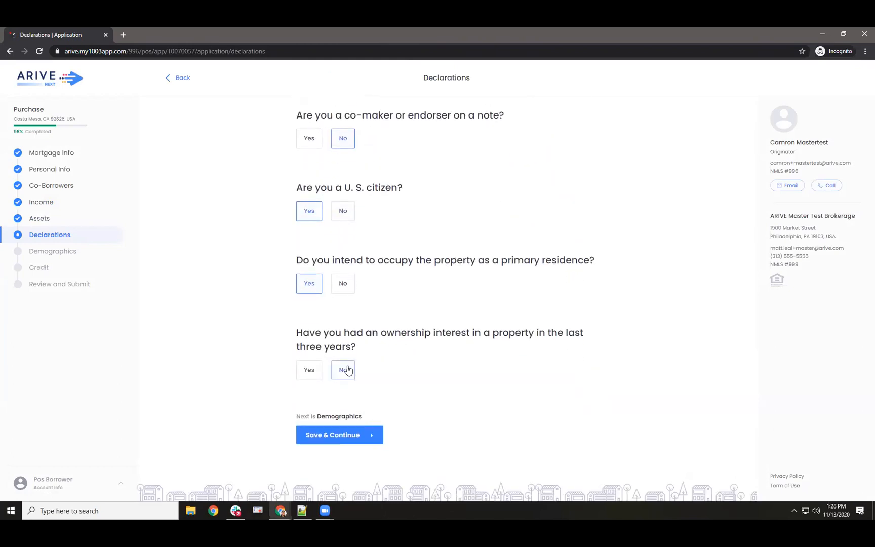
left_click(354, 436)
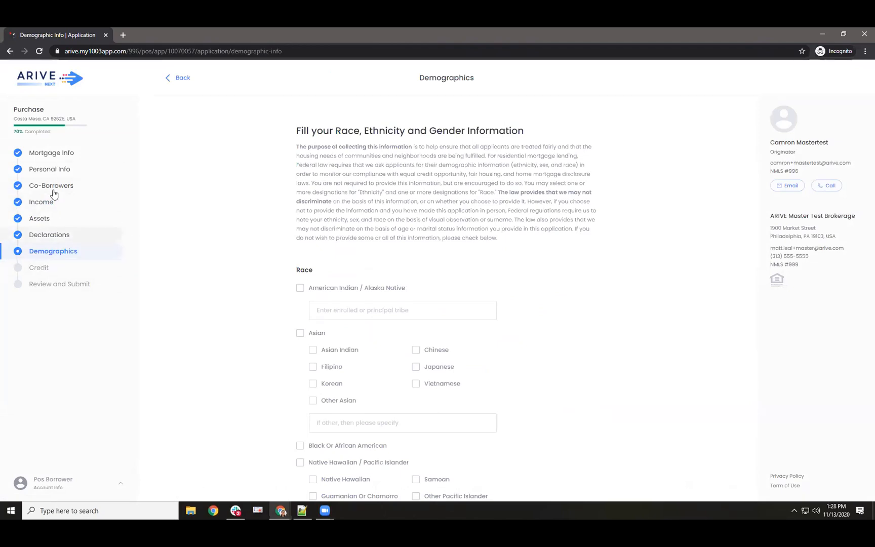
Choose Do not wish to provide for race, ethnicity and gender, and save the Demographics section.
scroll(339, 332, "down", 3)
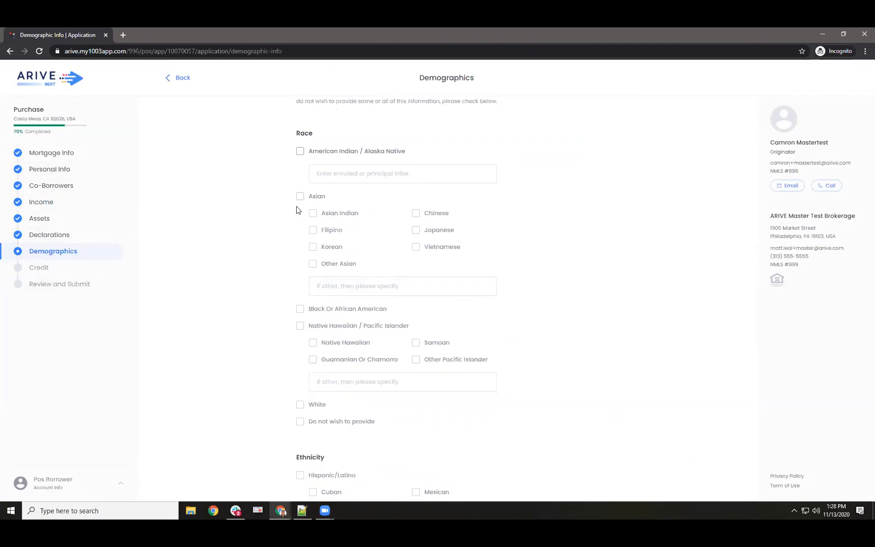
left_click(302, 421)
scroll(304, 420, "down", 5)
left_click(302, 343)
scroll(304, 360, "down", 1)
left_click(301, 377)
left_click(329, 437)
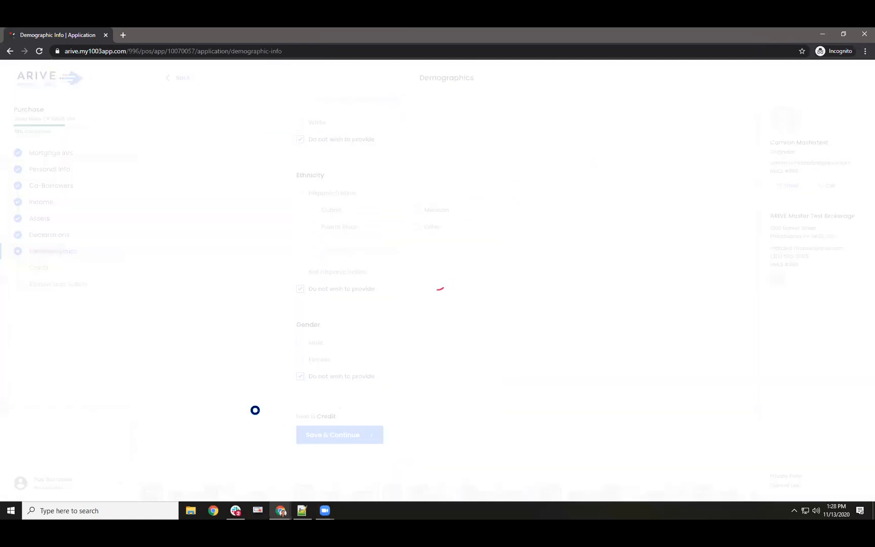
Try to enter the borrower's date of birth as digits without separators in the Credit section.
left_click(418, 150)
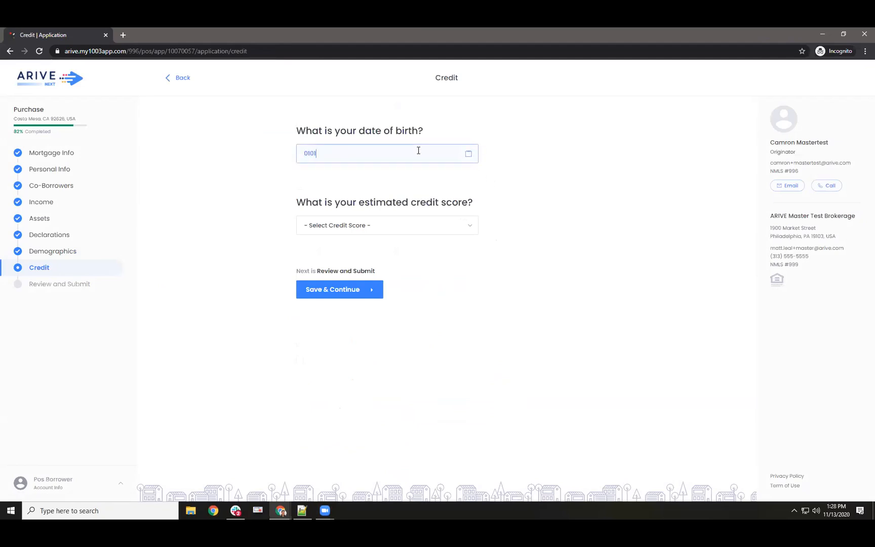
type("01011980")
left_click(348, 231)
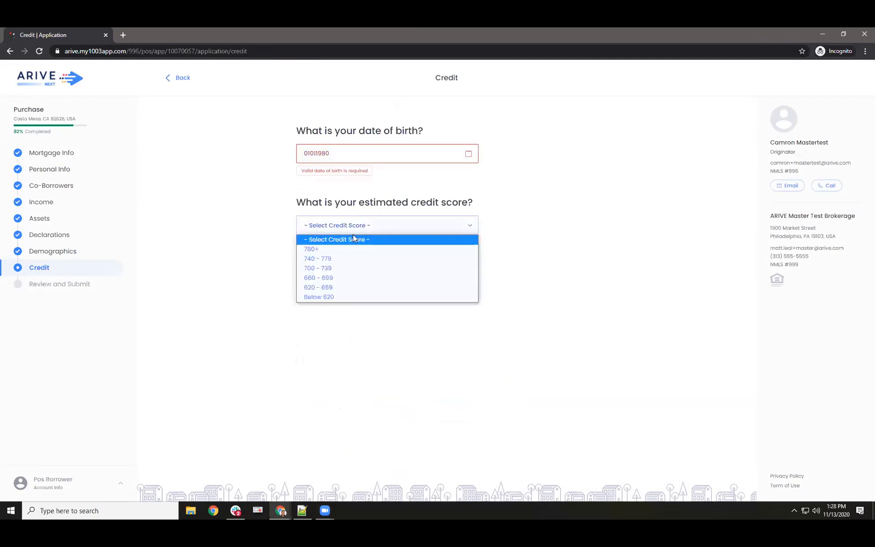
left_click(350, 152)
key("BackSpace")
key("BackSpace")
key("BackSpace")
key("BackSpace")
key("BackSpace")
key("BackSpace")
key("BackSpace")
key("BackSpace")
type("010")
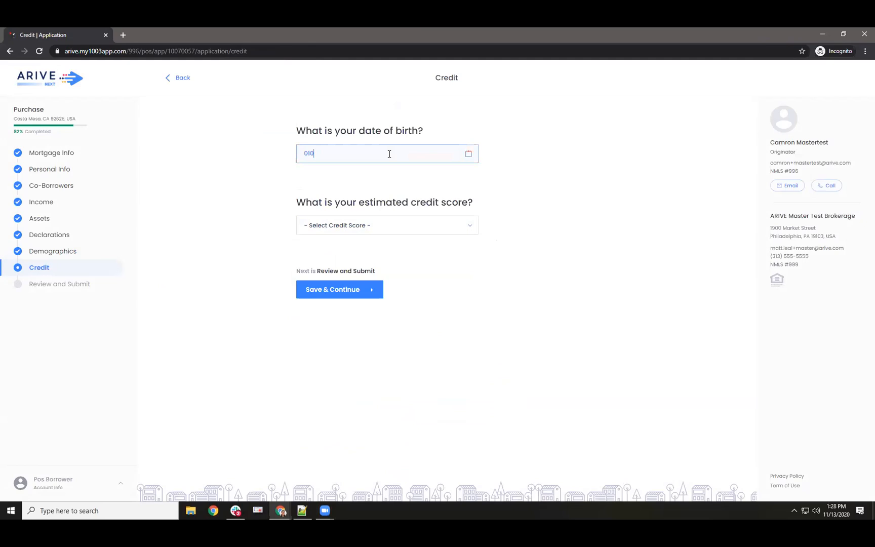
type("11980")
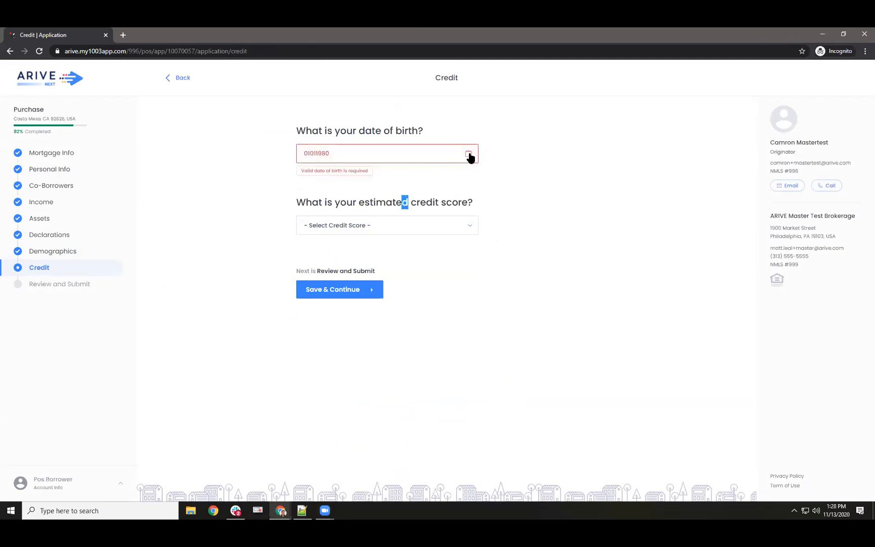
Choose the borrower's date of birth from the calendar in the Credit section.
left_click(469, 154)
left_click(332, 190)
left_click(316, 212)
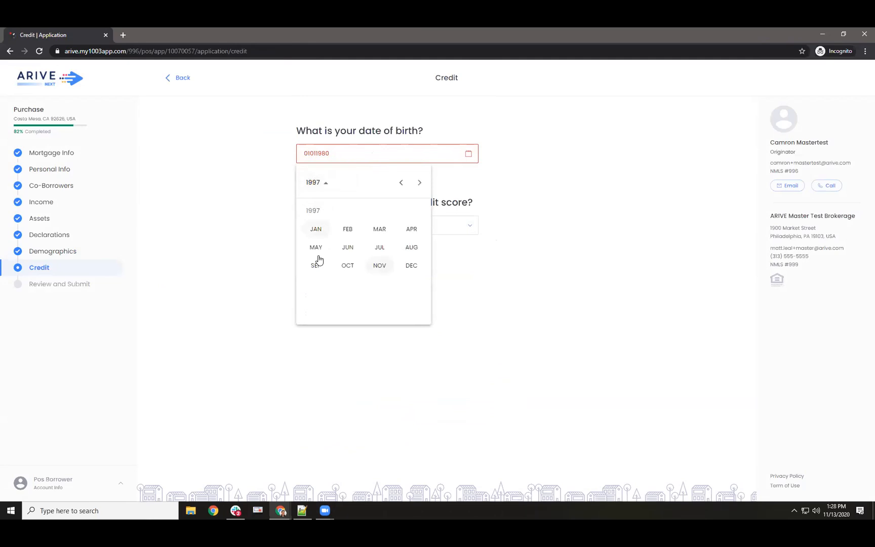
left_click(326, 188)
left_click(401, 182)
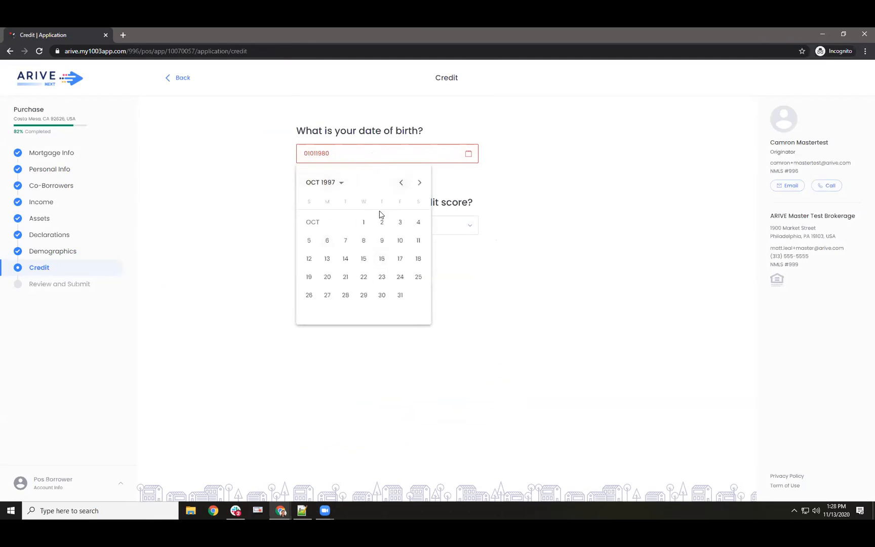
left_click(336, 187)
left_click(401, 182)
left_click(316, 211)
left_click(316, 229)
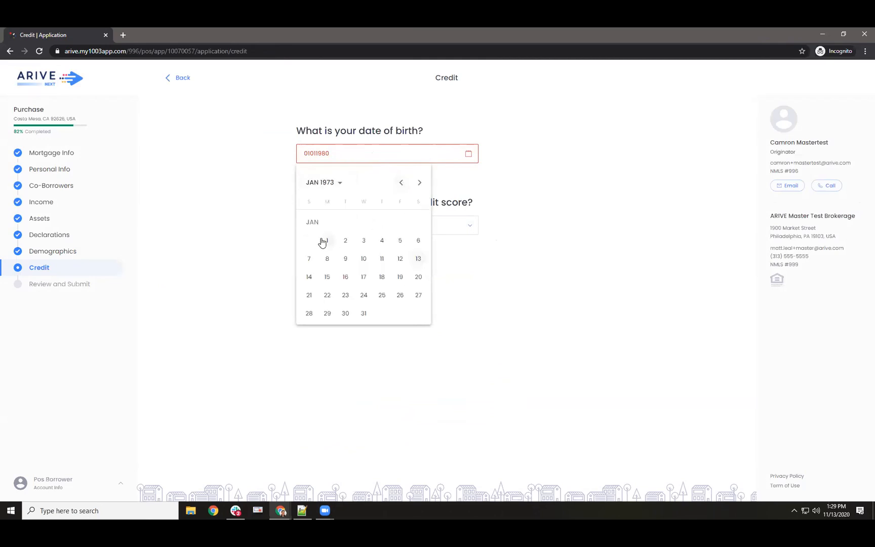
left_click(323, 241)
Set the estimated credit score to 740 - 779 and save the Credit section.
left_click(332, 229)
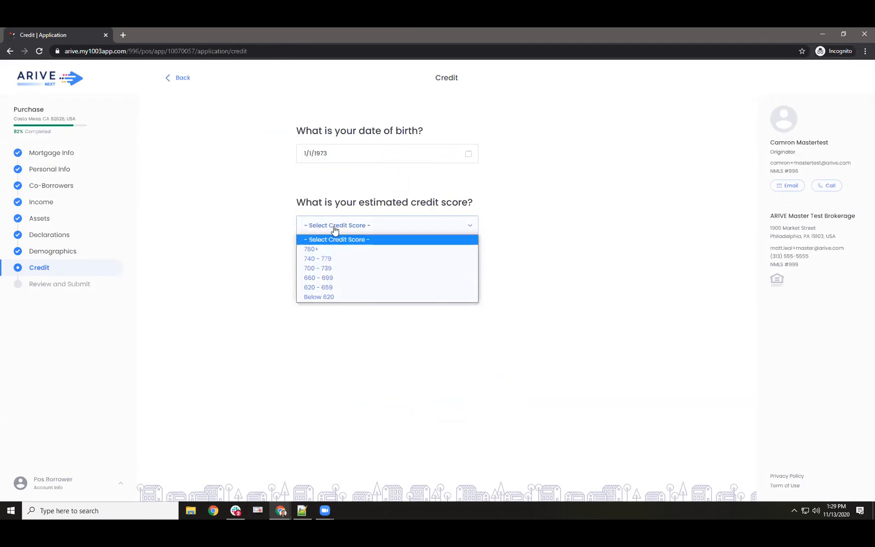
left_click(331, 258)
left_click(342, 287)
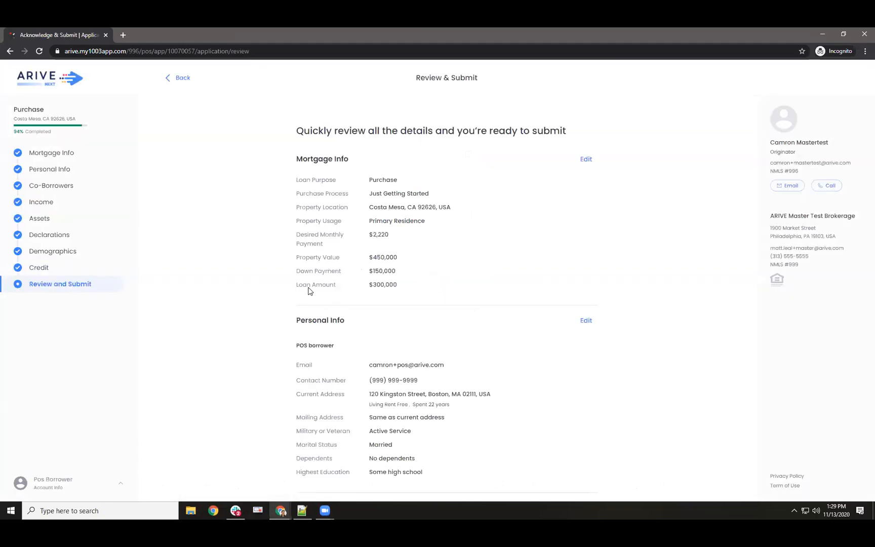
Review every section of the application summary, from Mortgage Info to Credit, down to the referral source and consent options.
scroll(283, 292, "down", 3)
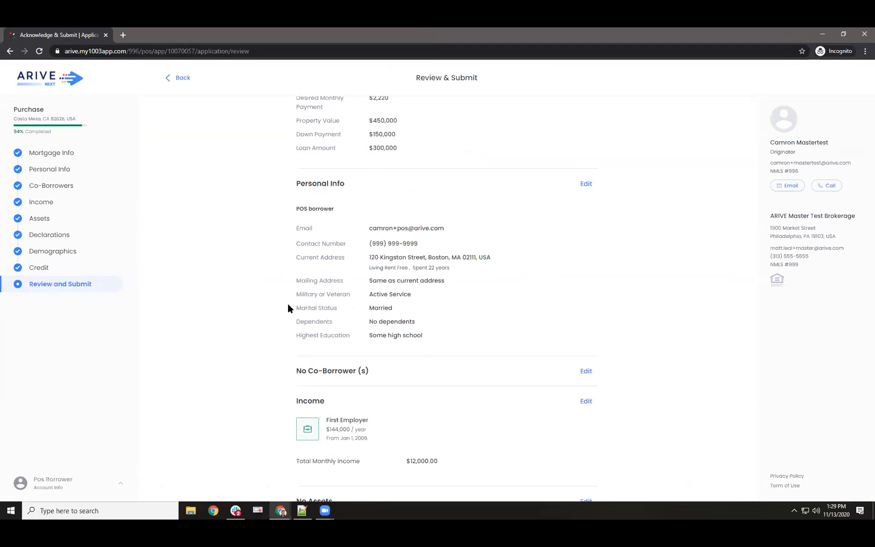
scroll(284, 309, "down", 4)
scroll(274, 303, "up", 10)
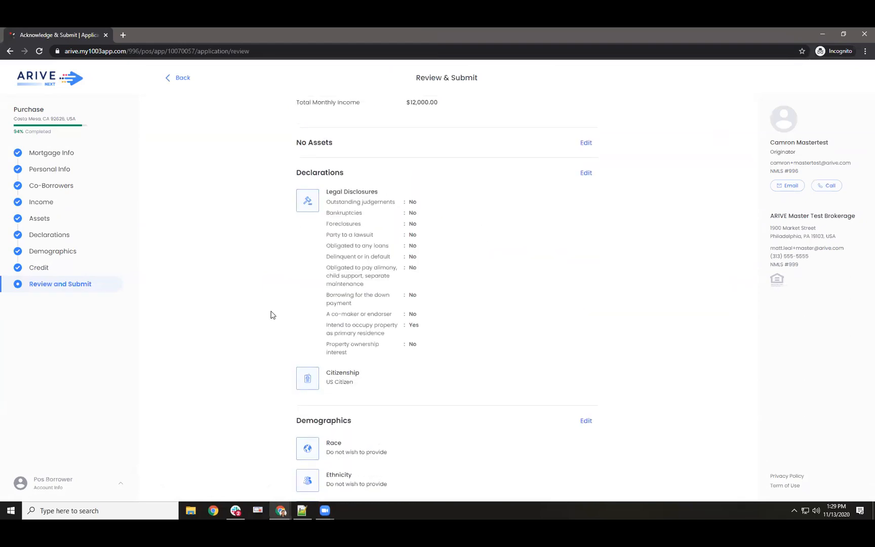
scroll(320, 223, "down", 6)
scroll(323, 237, "down", 10)
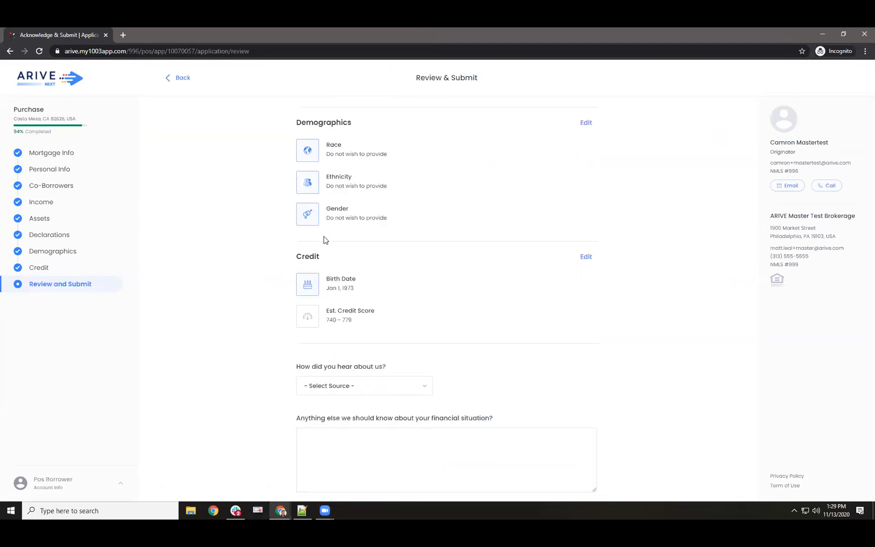
scroll(390, 203, "up", 6)
scroll(388, 234, "up", 12)
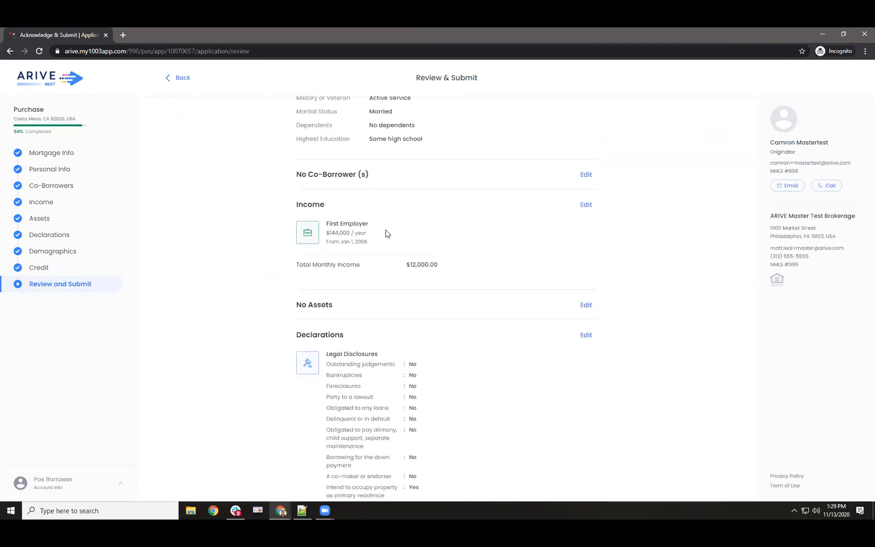
scroll(385, 248, "down", 13)
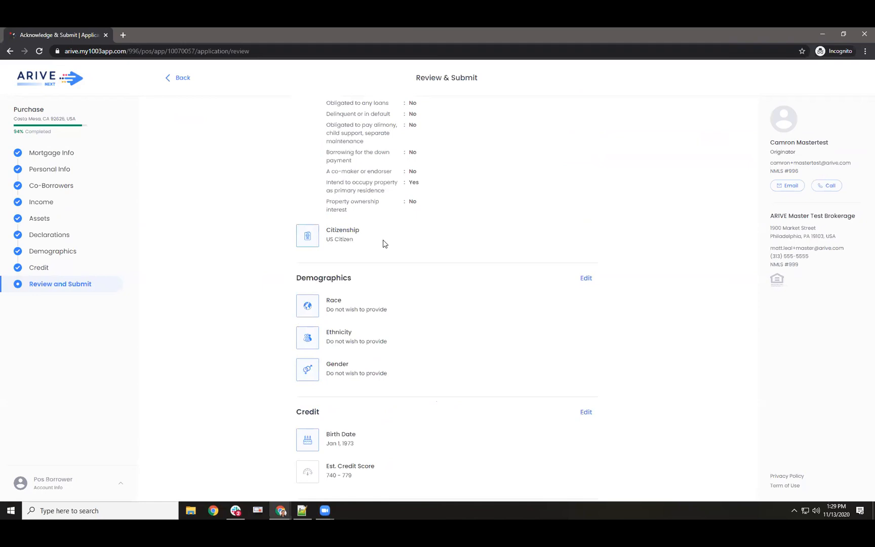
scroll(365, 167, "up", 5)
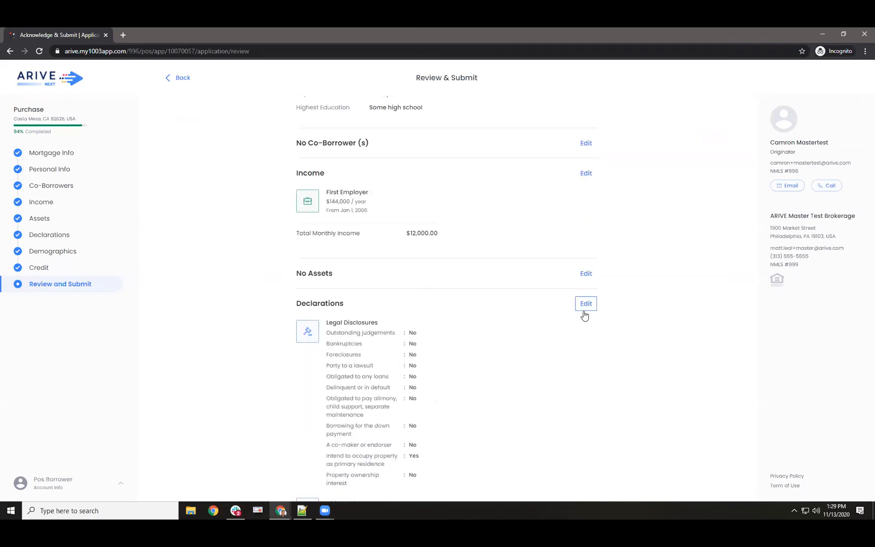
scroll(431, 314, "down", 5)
scroll(431, 315, "down", 5)
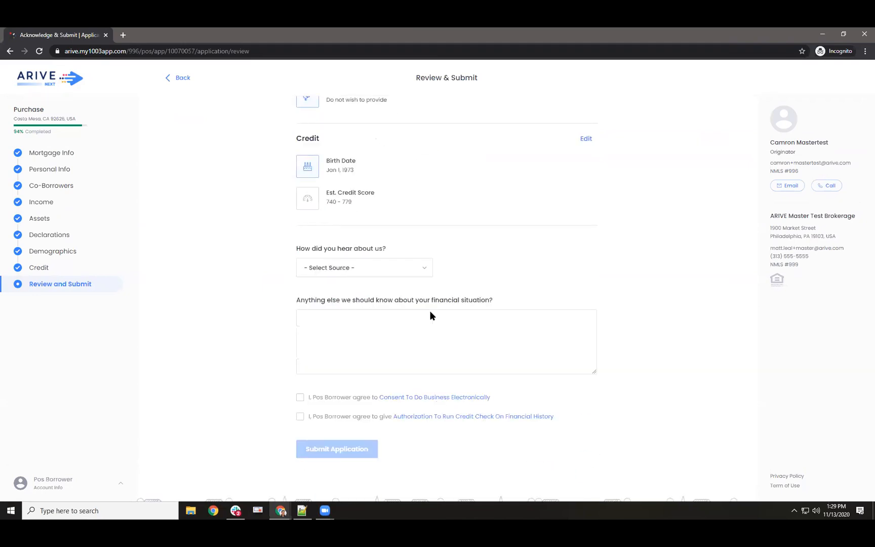
Set how the borrower heard about the company to Referral - Friend/Family and describe the referral as a recommendation from an uncle.
left_click(353, 269)
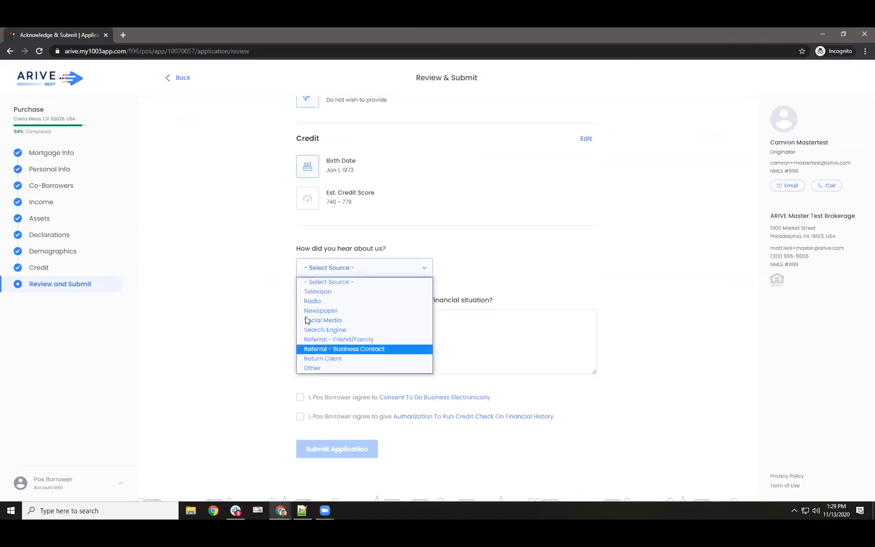
left_click(354, 340)
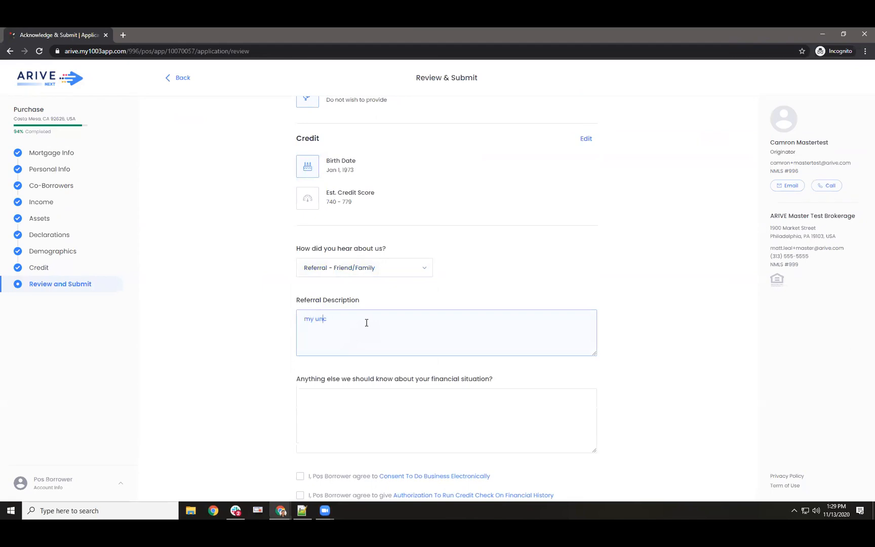
type("my uncle bob recommended me to you guys")
Answer the question about anything else regarding the financial situation with "nope I'm good".
scroll(353, 354, "down", 2)
left_click(354, 354)
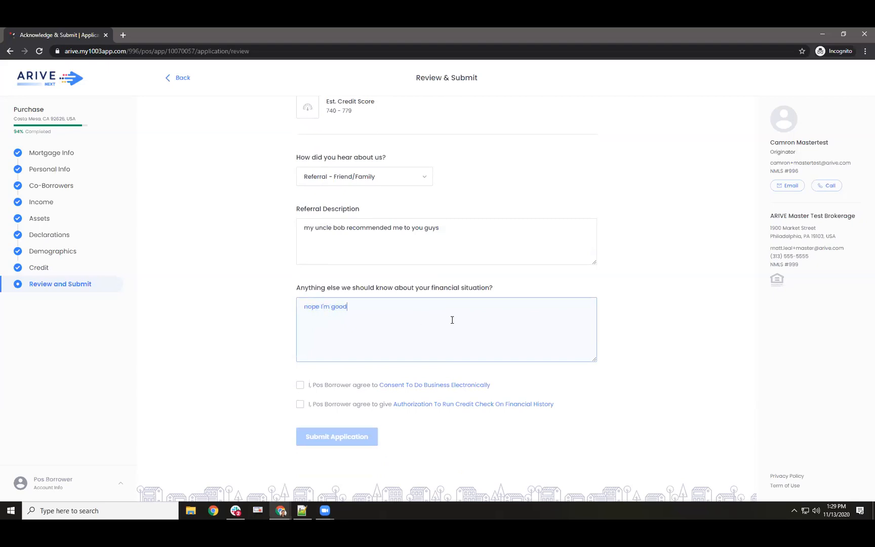
left_click(260, 335)
Agree to the electronic business consent and the credit check authorization, and submit the application.
left_click(300, 385)
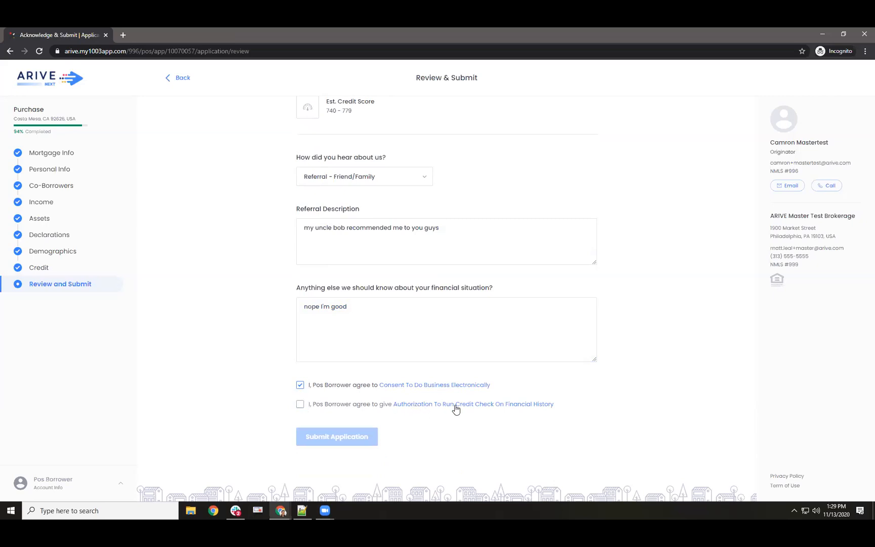
left_click(300, 404)
left_click(323, 437)
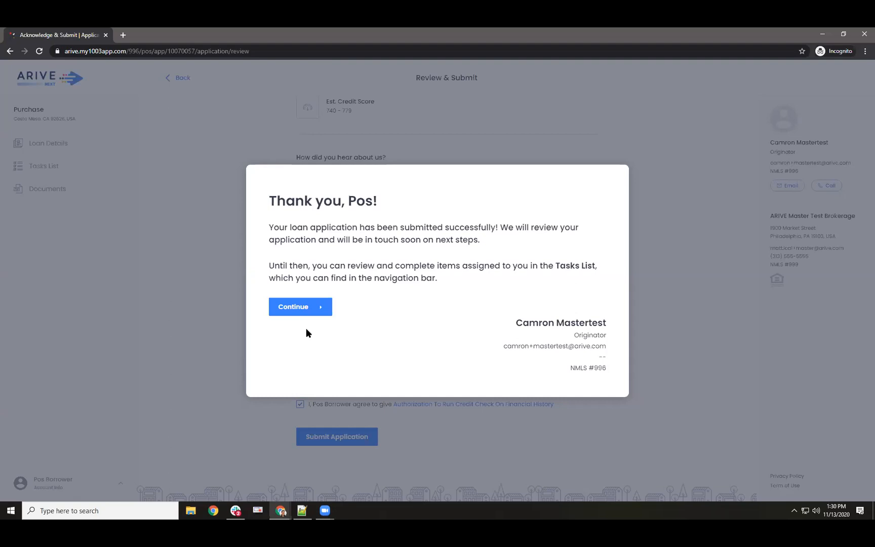
Read the submission confirmation, continue to the Tasks List and review the pending tasks, especially the Mailbox plz request.
left_click_drag(278, 204, 370, 282)
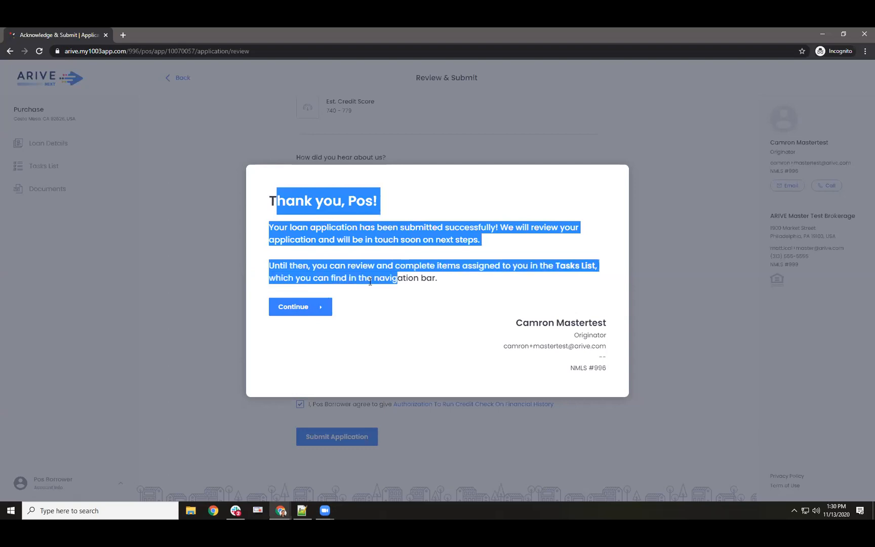
left_click(318, 312)
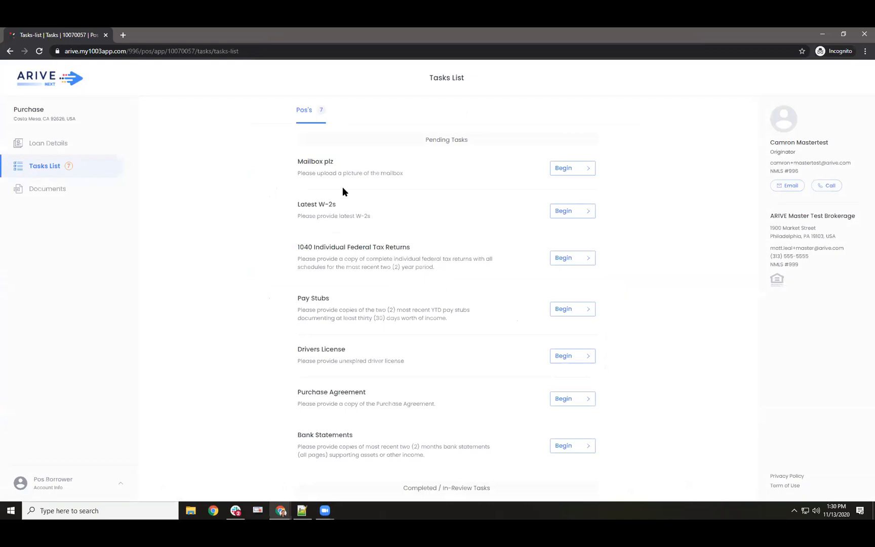
scroll(342, 340, "down", 2)
scroll(312, 362, "up", 3)
left_click_drag(297, 164, 343, 169)
triple_click(343, 174)
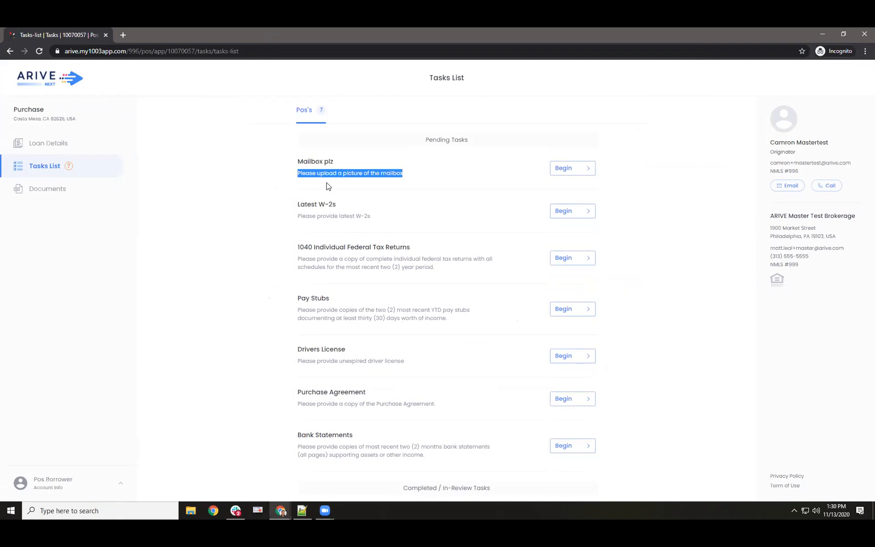
double_click(310, 161)
Switch to the originator's ARIVE loan window and refresh the loan with the borrower's submitted data.
left_click(825, 32)
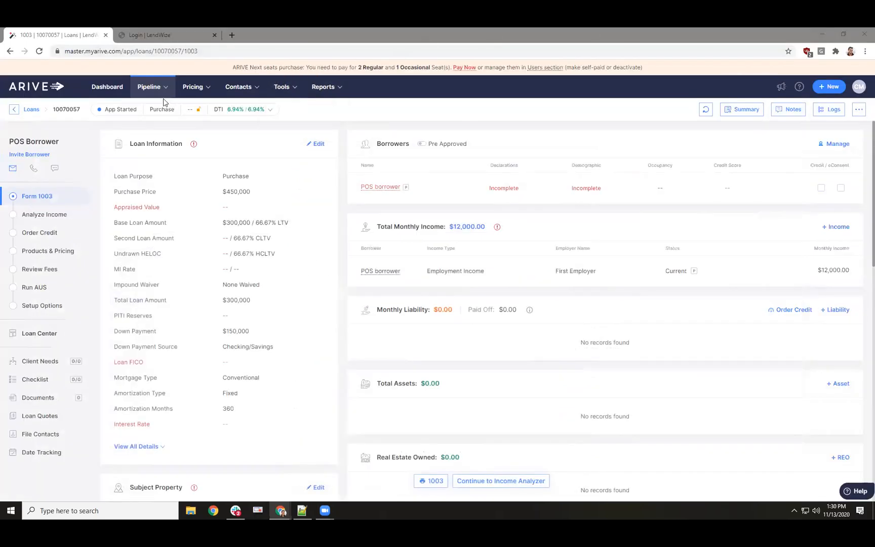
left_click(706, 109)
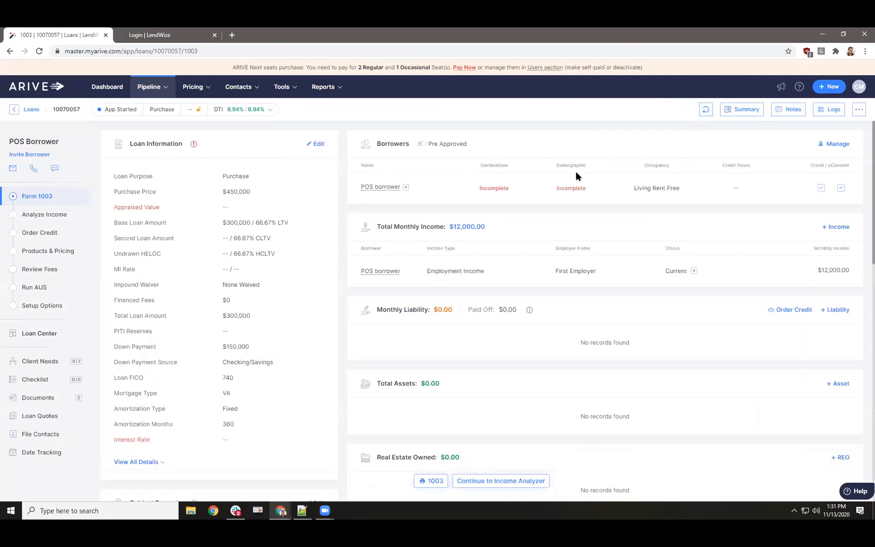
scroll(407, 221, "down", 5)
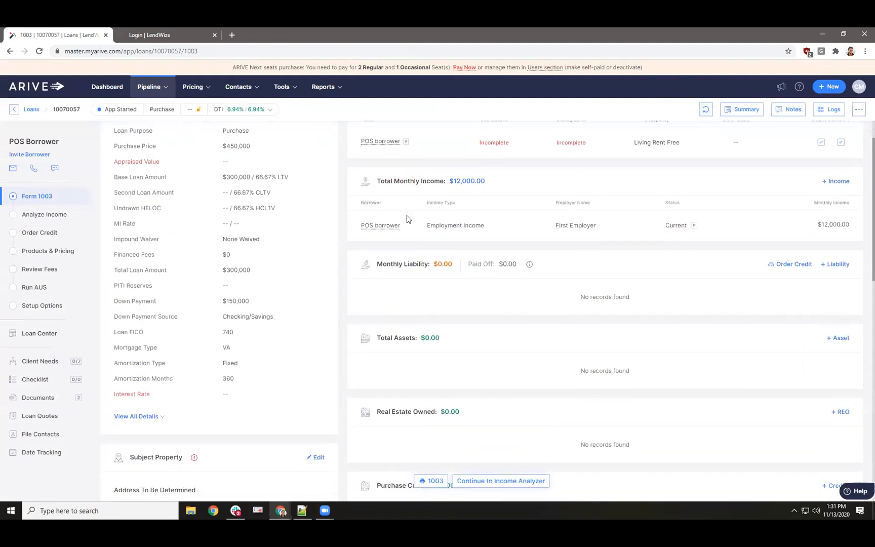
scroll(375, 258, "up", 5)
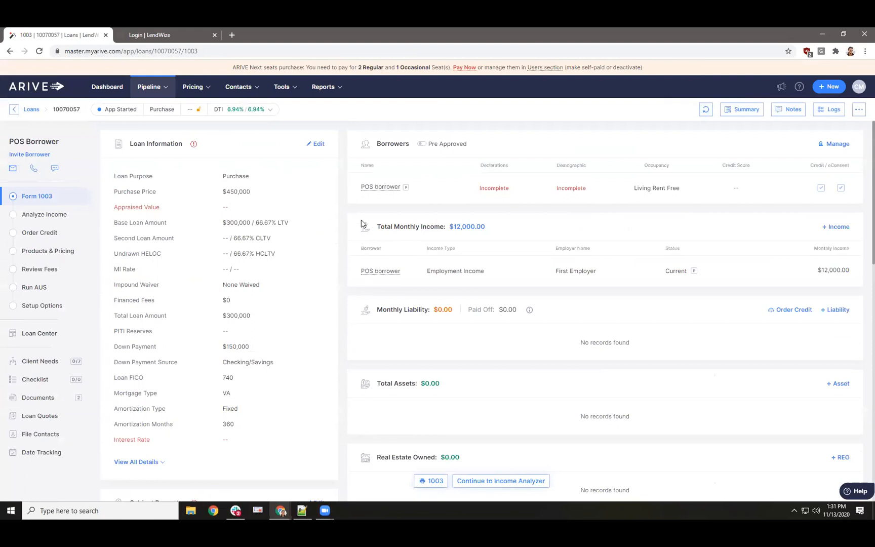
Open the borrower's record from Form 1003 and examine the Basic Info, Declarations and Demographics, including the Social Security Number field.
left_click(374, 188)
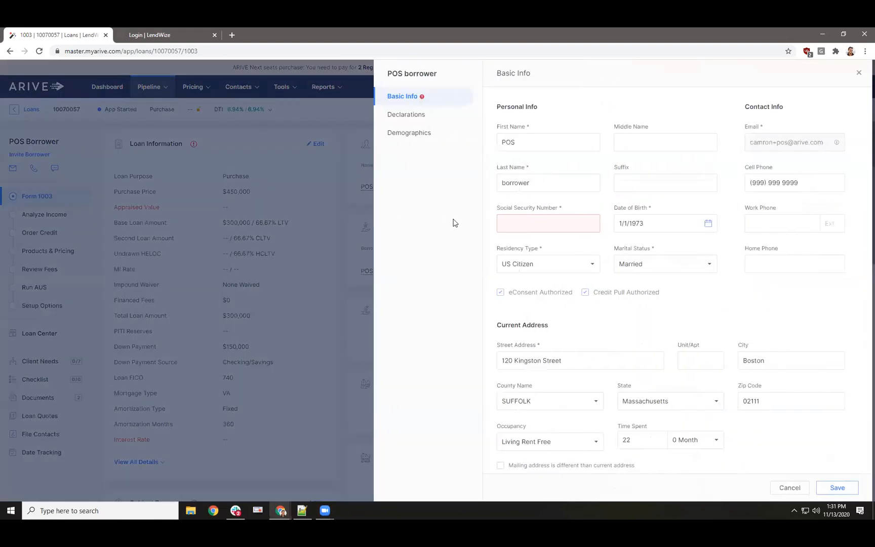
double_click(513, 209)
scroll(521, 210, "down", 3)
scroll(536, 210, "up", 3)
left_click(532, 212)
scroll(531, 217, "down", 10)
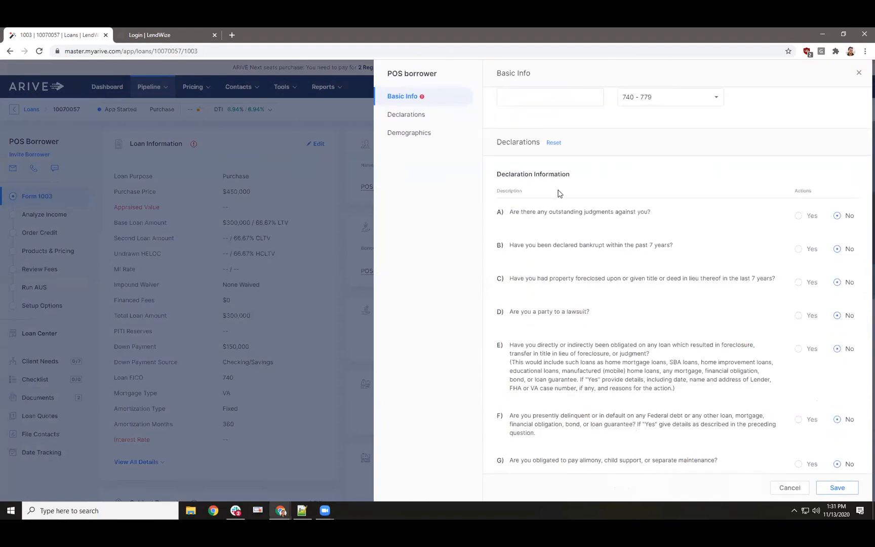
scroll(559, 193, "down", 10)
scroll(517, 136, "down", 5)
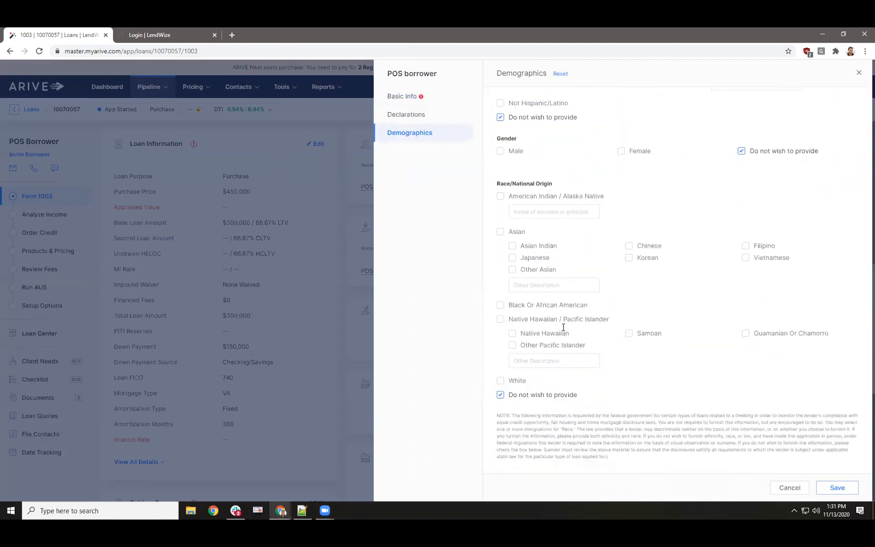
left_click(859, 73)
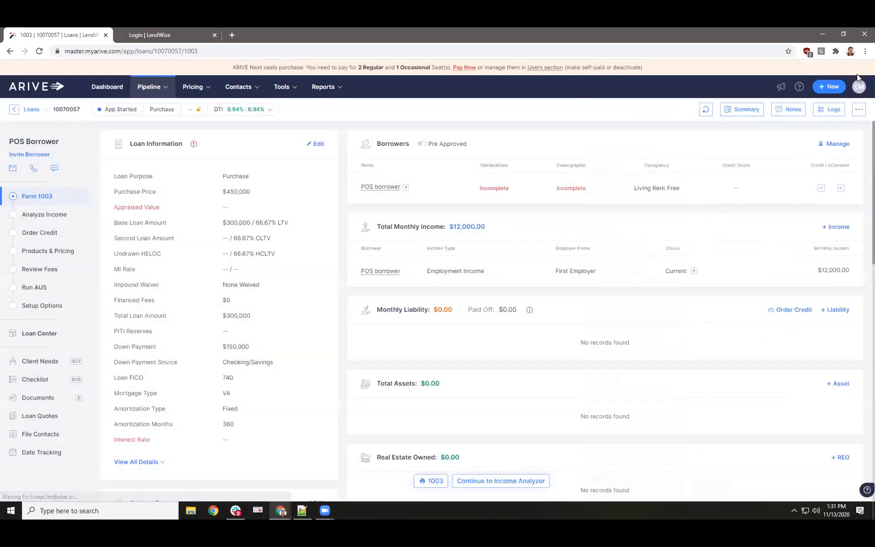
Open the loan's Client Needs list to check the document requests sent to the borrower.
scroll(266, 193, "down", 4)
scroll(248, 252, "up", 4)
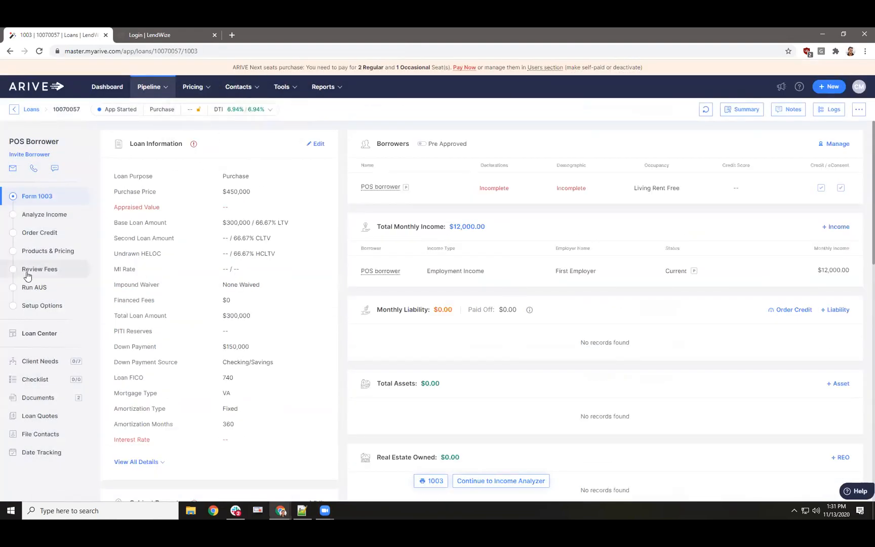
left_click(41, 362)
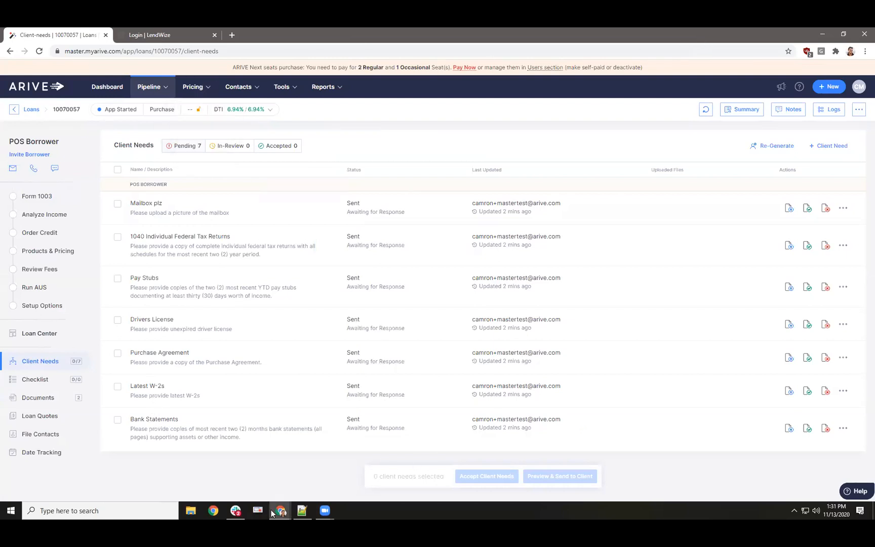
Switch to the borrower portal, upload Arive-Next-Logo.png for the Mailbox plz task and submit it for approval.
mouse_move(281, 511)
left_click(339, 484)
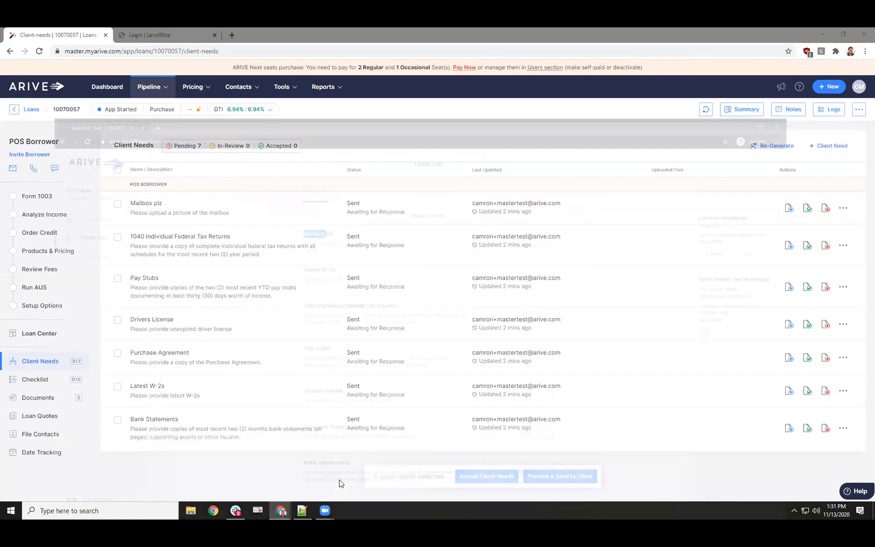
left_click(572, 170)
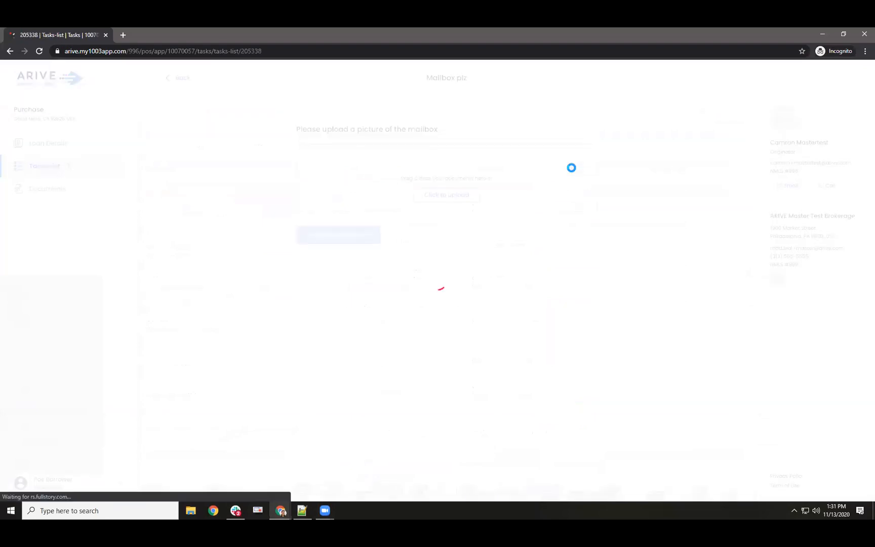
left_click(440, 199)
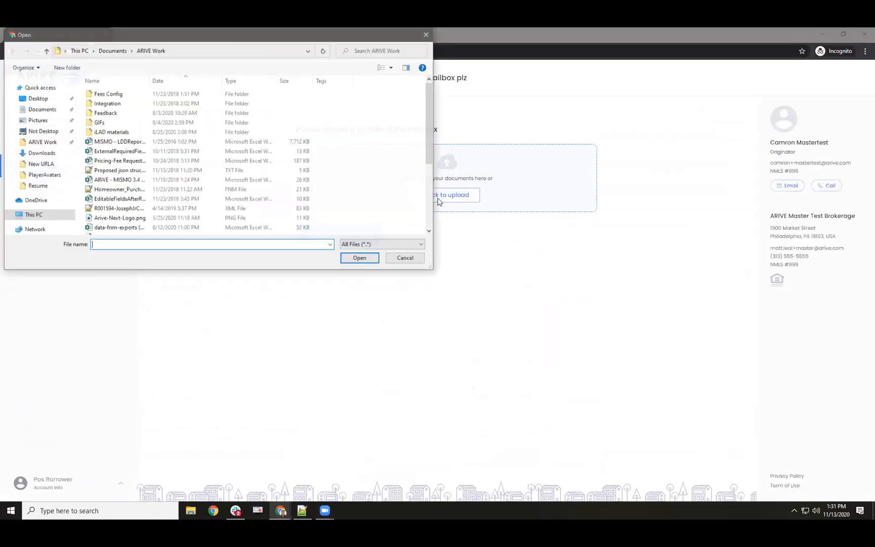
left_click(172, 223)
left_click(359, 259)
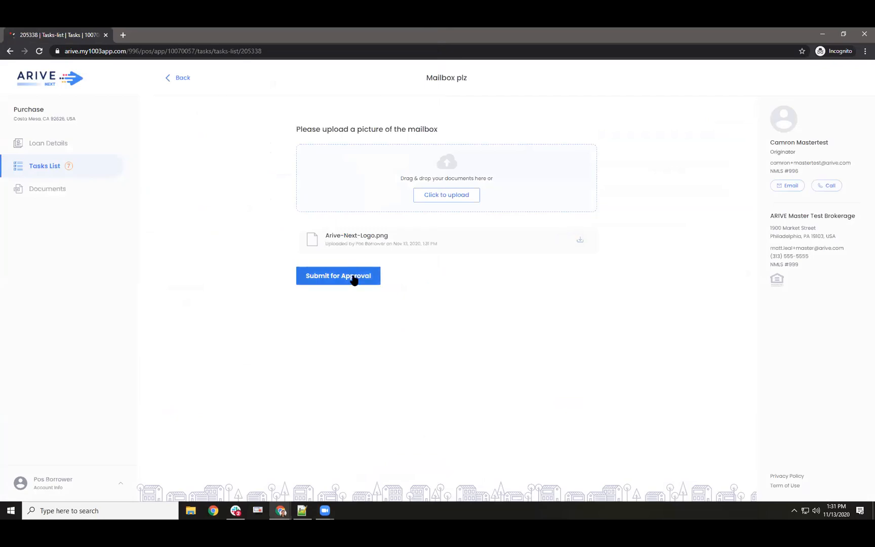
left_click(353, 277)
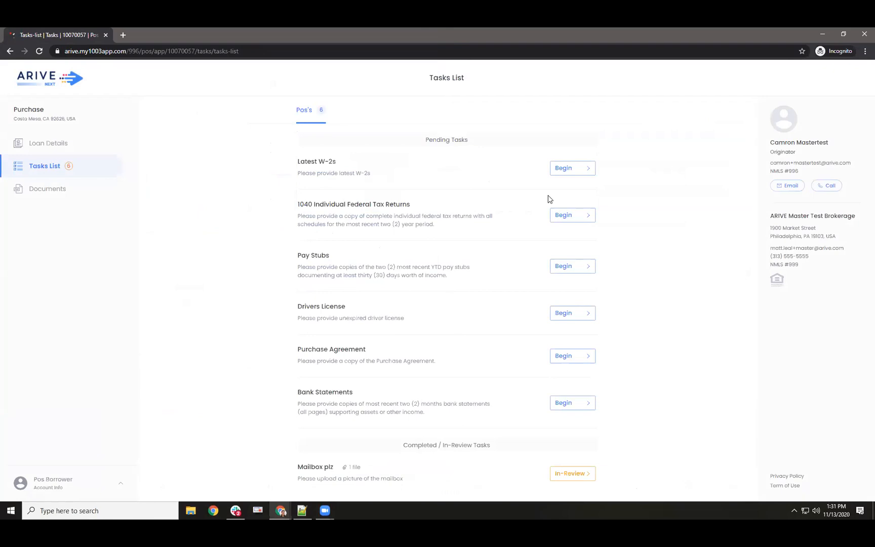
Upload See the New URLA in Print.pdf for the Latest W-2s task, submit it for approval and check the updated Tasks List.
left_click(559, 174)
left_click(433, 194)
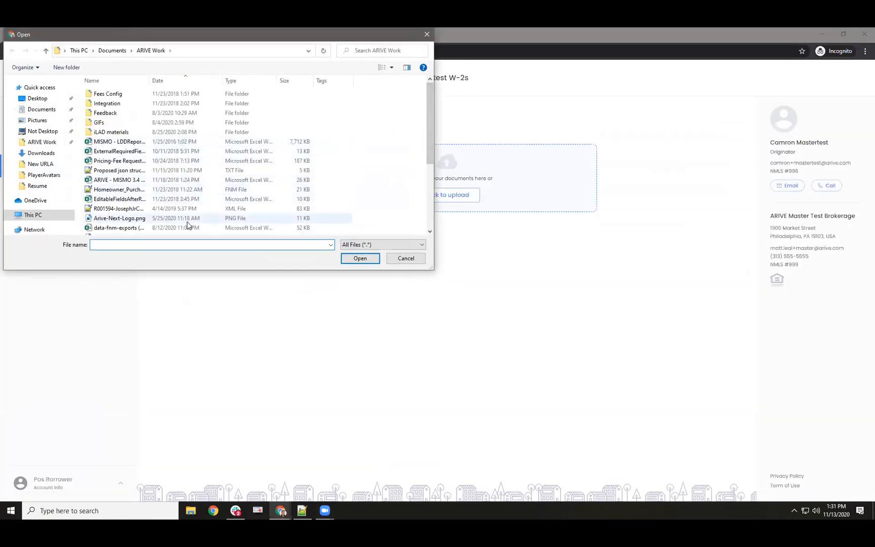
scroll(191, 203, "down", 1)
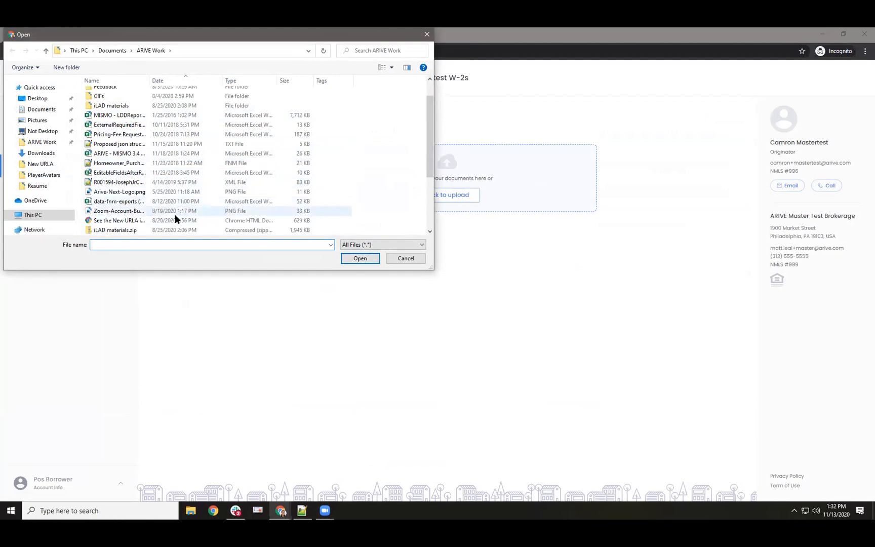
left_click(185, 222)
left_click(357, 258)
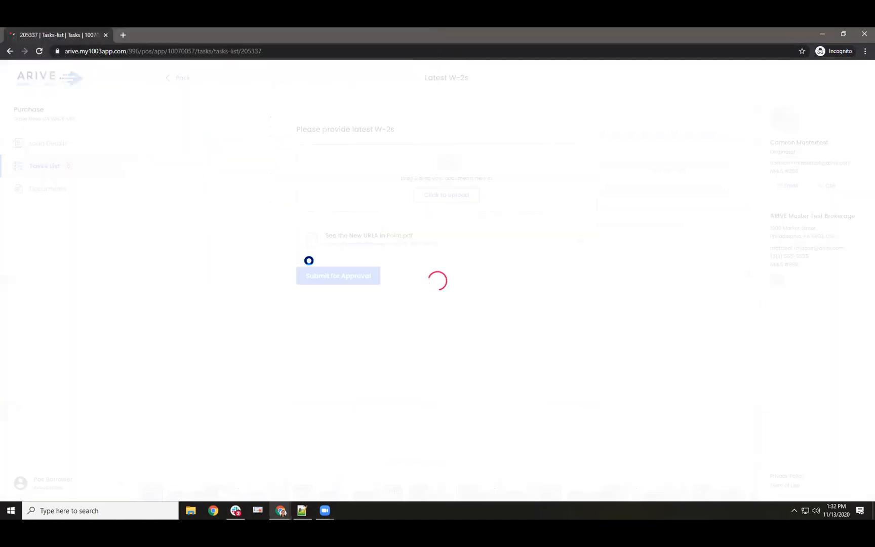
left_click(319, 276)
scroll(461, 291, "down", 1)
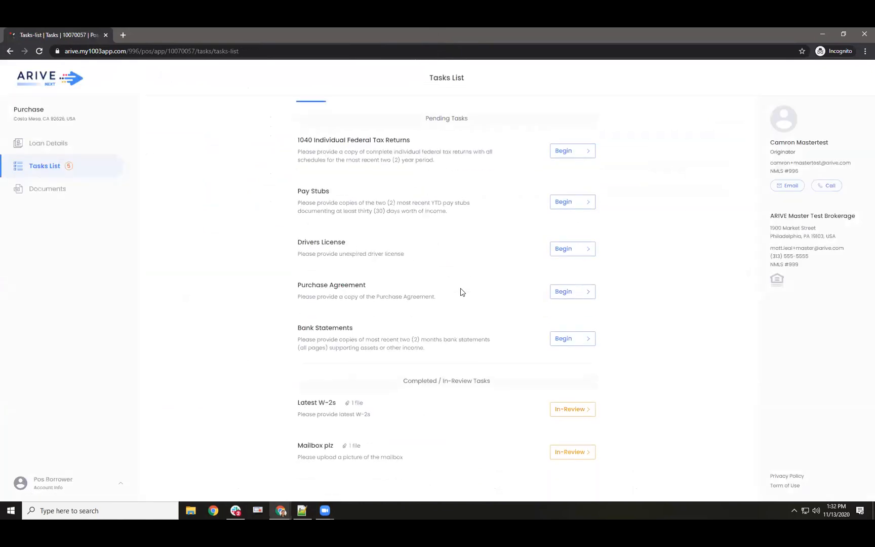
scroll(415, 368, "up", 1)
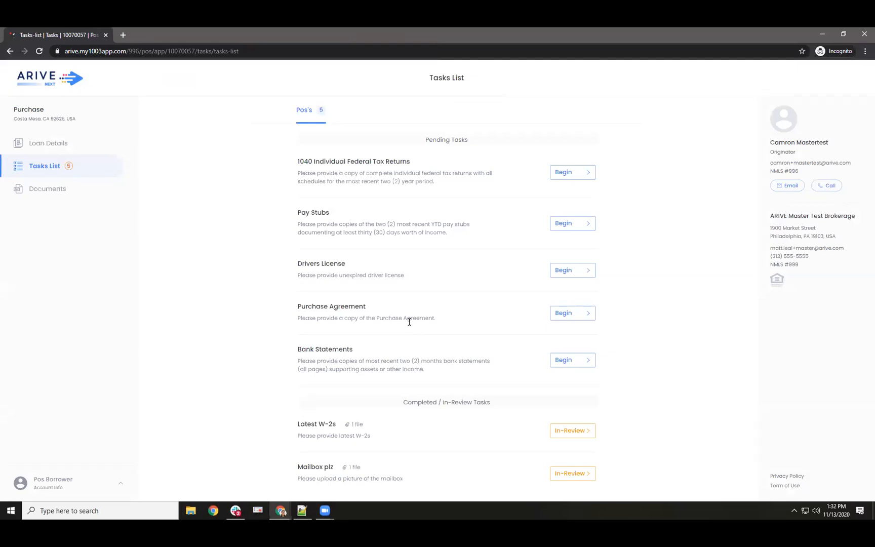
scroll(393, 400, "down", 2)
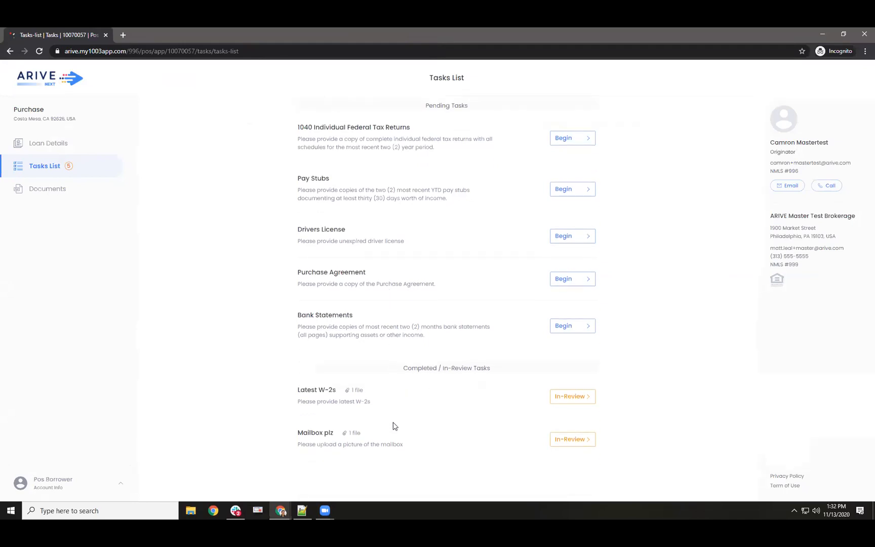
scroll(393, 401, "up", 2)
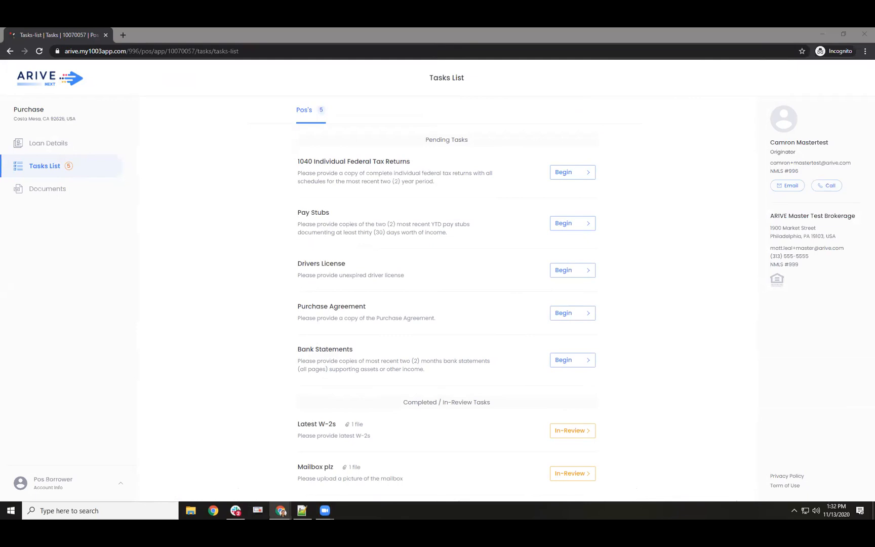
Switch to Gmail, check the sender and reply-to details of the Thank You for Applying email, and return to the .Next POS mail list.
left_click_drag(874, 69, 645, 69)
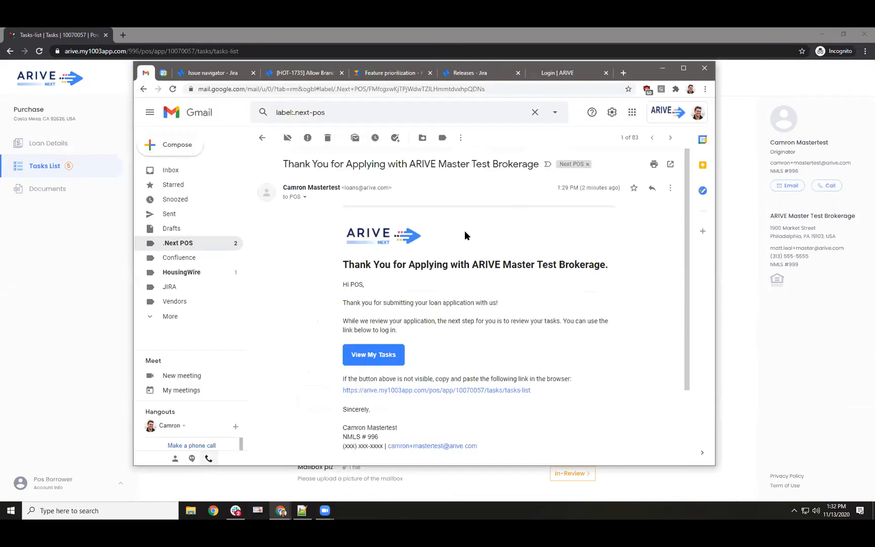
left_click(305, 197)
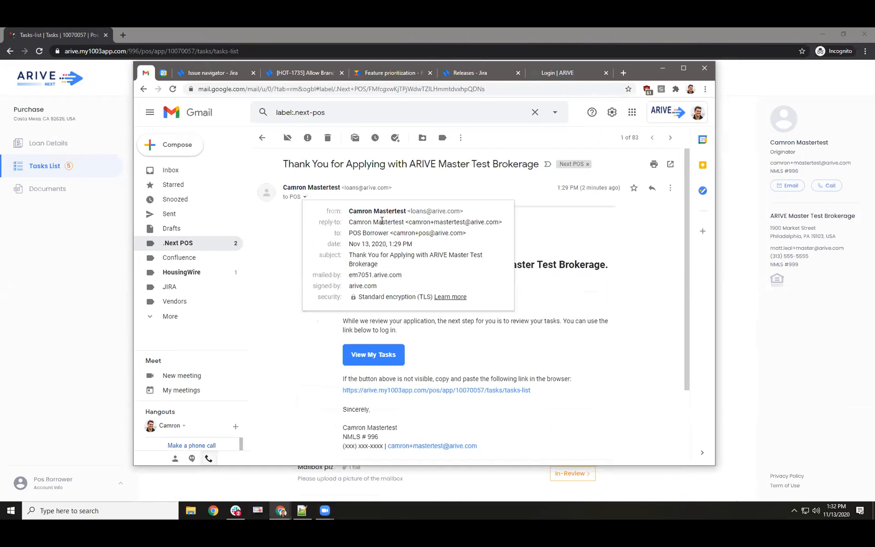
mouse_move(381, 221)
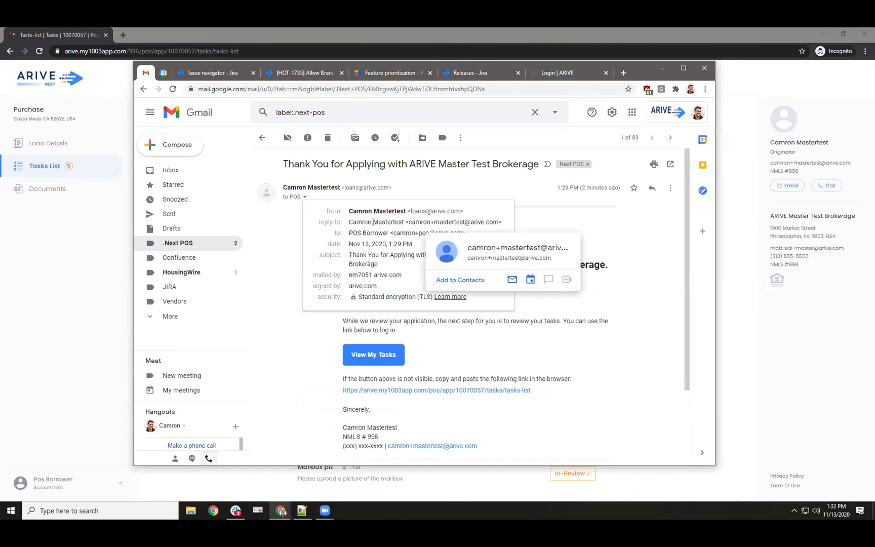
left_click(362, 330)
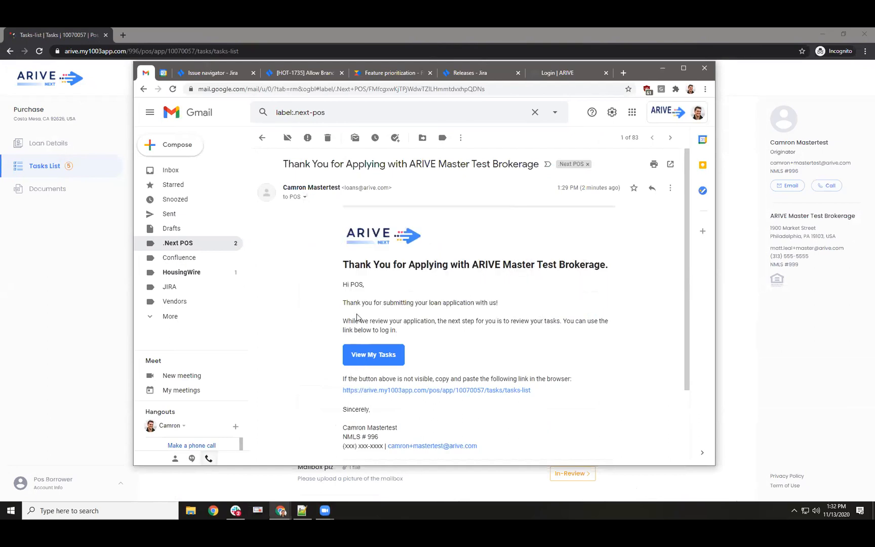
left_click(223, 244)
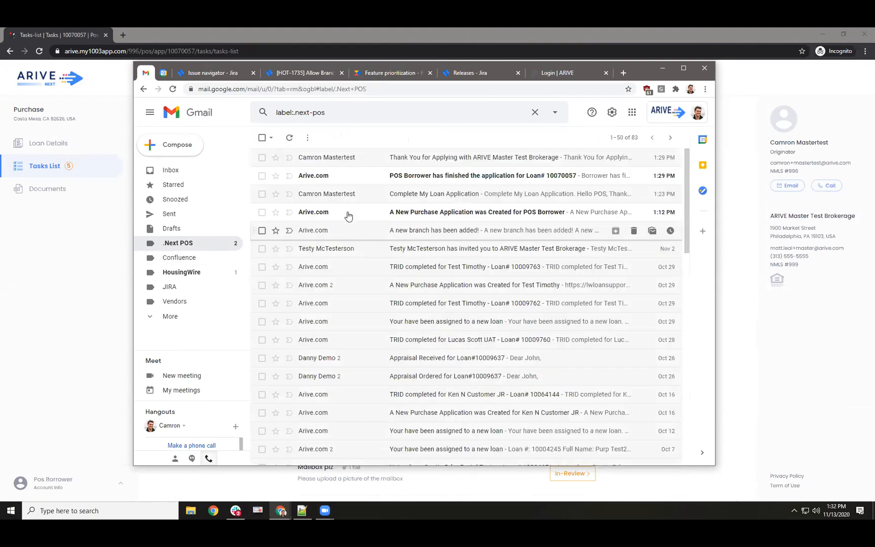
Open the email announcing that the borrower has finished the application and check its heading and details.
left_click(421, 176)
scroll(385, 286, "down", 1)
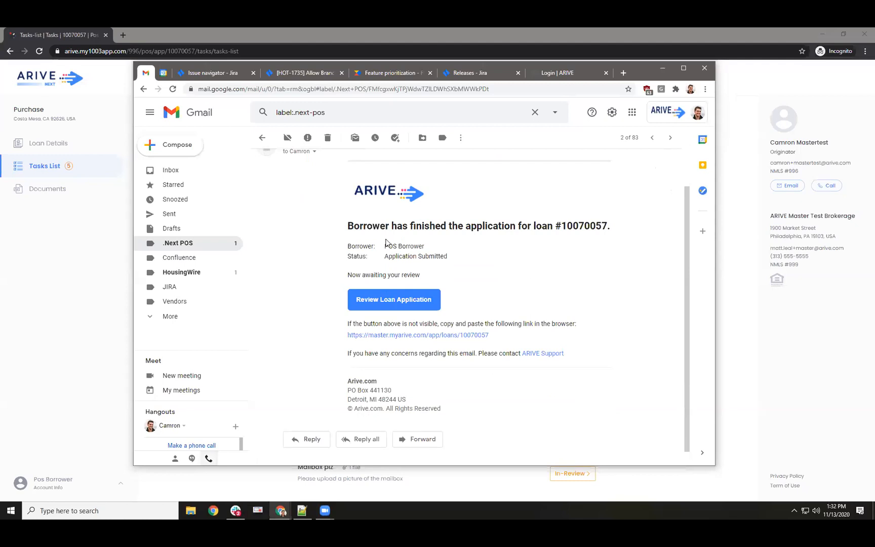
left_click_drag(373, 226, 555, 226)
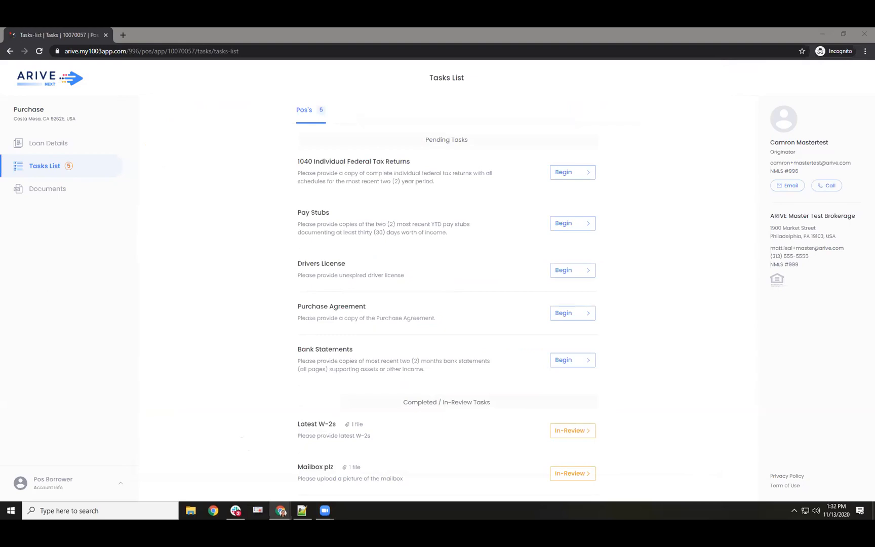
Return to the borrower portal and review the pending and in-review tasks in the Tasks List.
left_click_drag(325, 161, 349, 181)
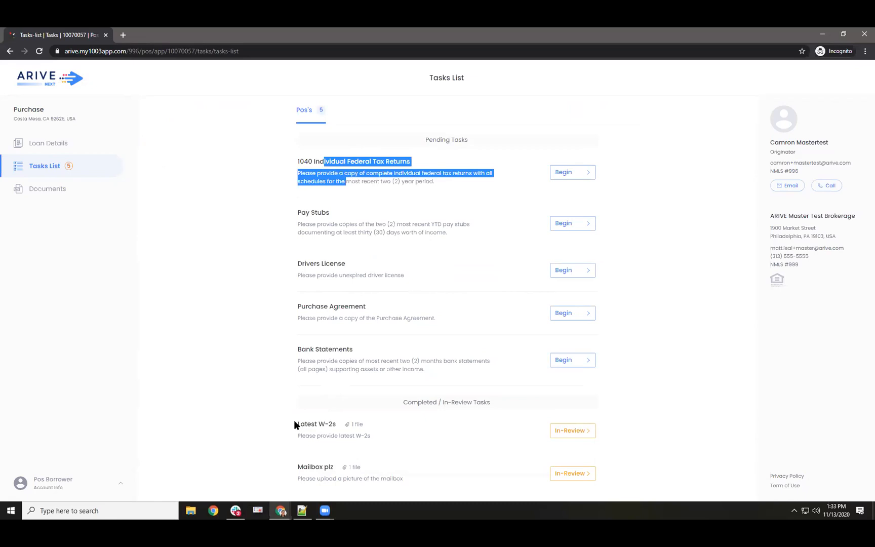
scroll(299, 424, "down", 1)
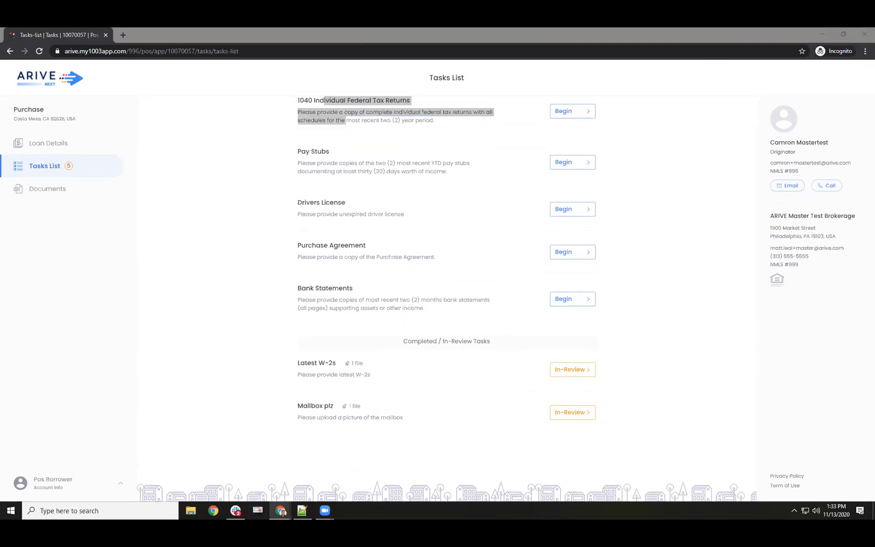
scroll(356, 235, "up", 1)
Switch to the loan in ARIVE and examine the Loan Team roles in its Setup Options.
left_click(811, 33)
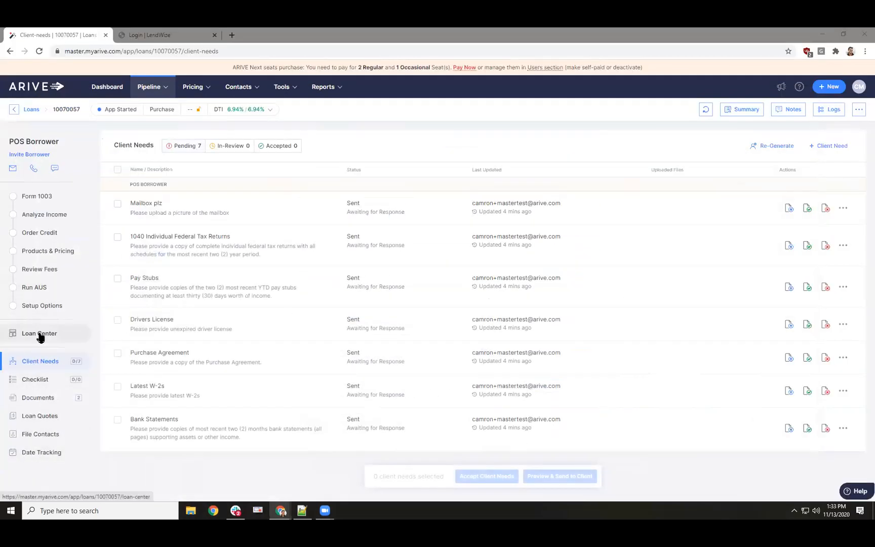
left_click(50, 307)
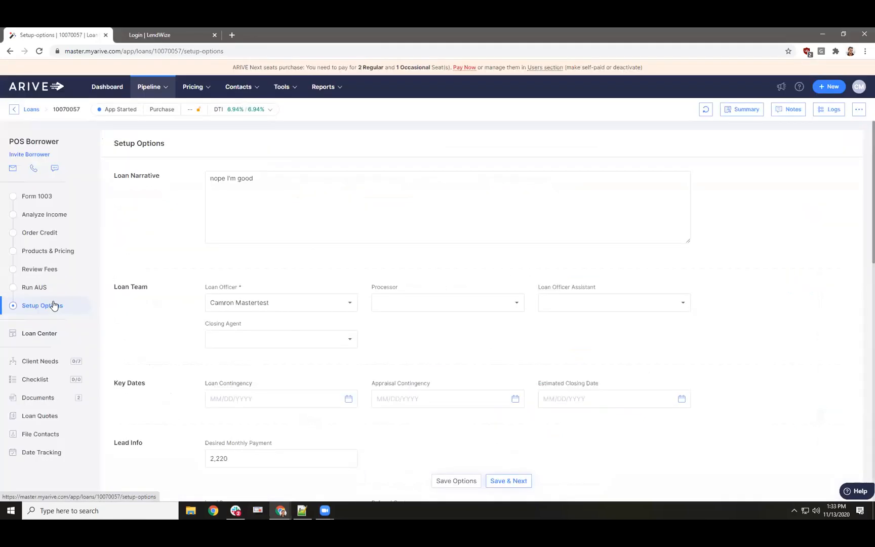
scroll(166, 228, "down", 2)
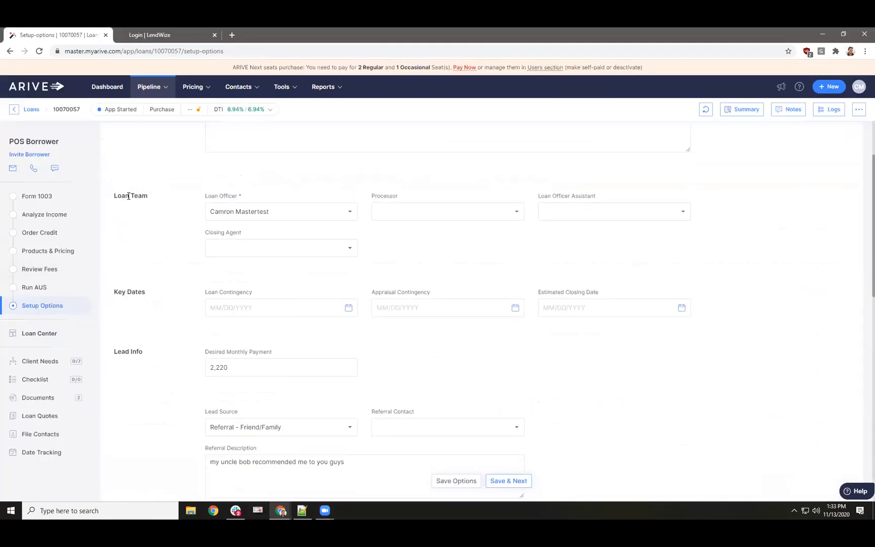
left_click_drag(114, 197, 145, 196)
left_click_drag(206, 197, 237, 197)
left_click_drag(541, 196, 592, 201)
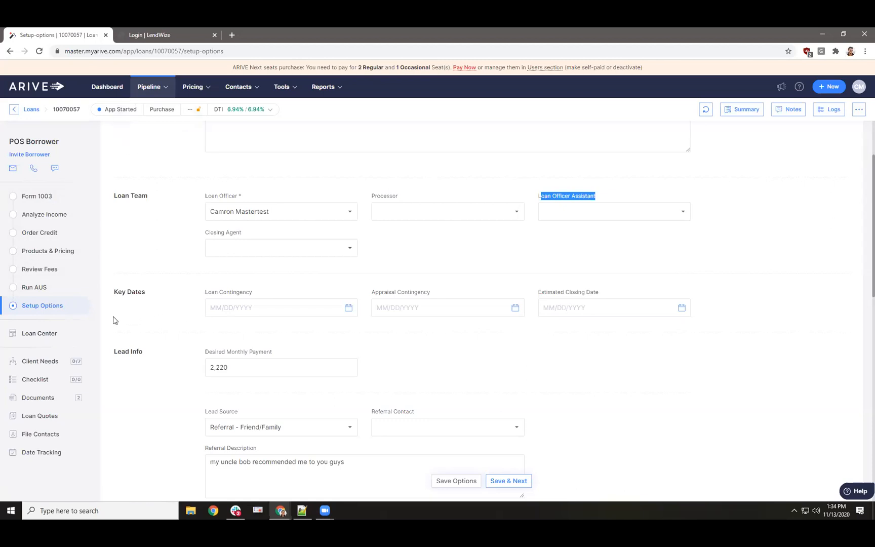
Show the loan's In-Review client needs and check who uploaded the file for the Mailbox plz request.
left_click(45, 363)
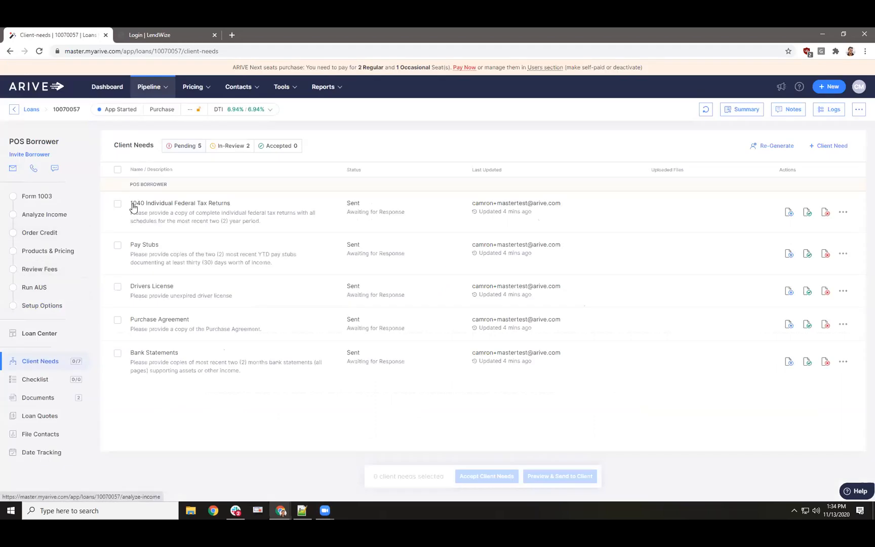
left_click(223, 148)
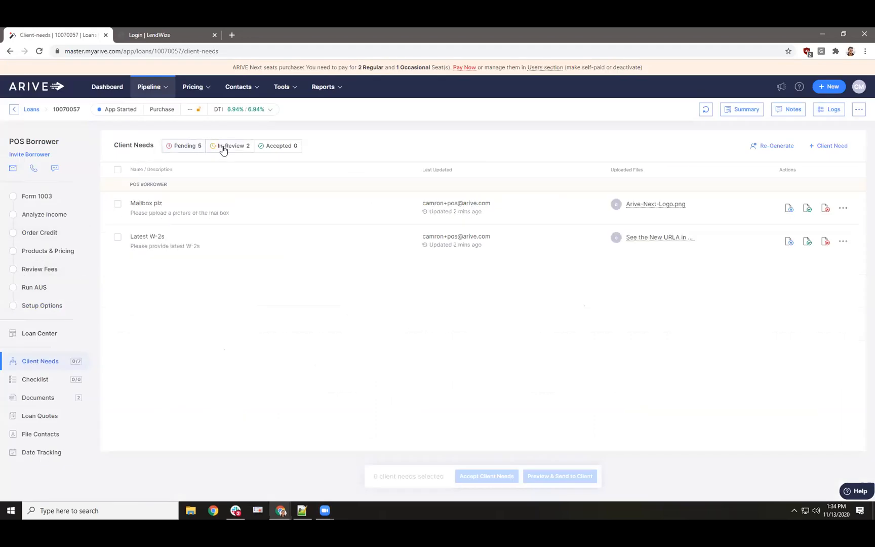
mouse_move(619, 209)
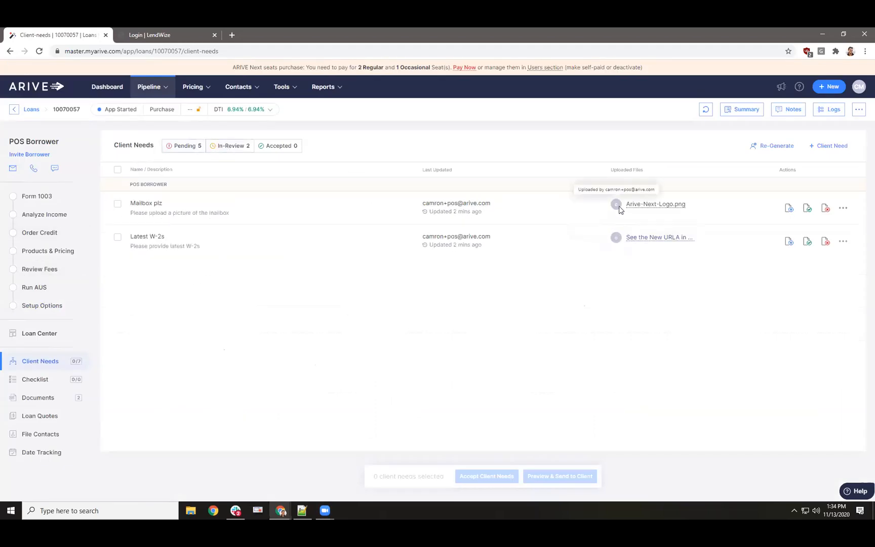
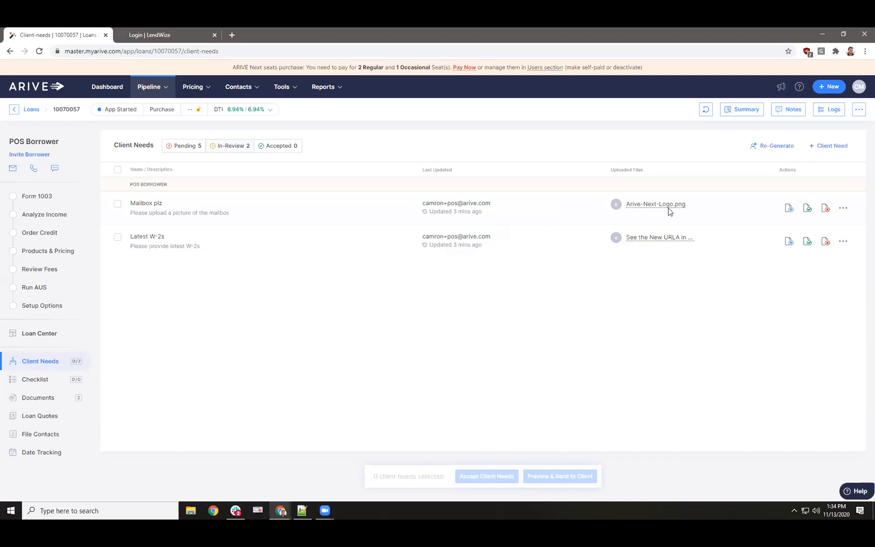
Preview the Arive-Next-Logo.png upload and accept the Mailbox plz client need.
left_click(652, 205)
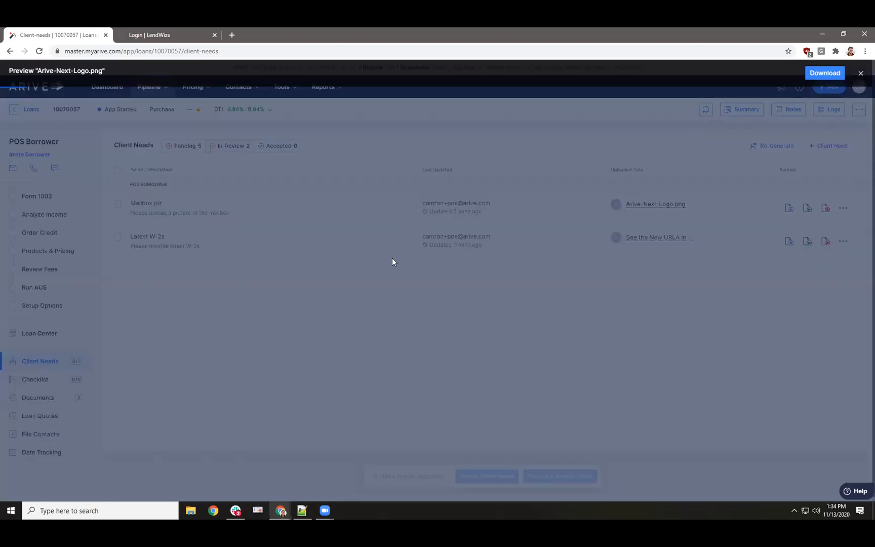
left_click(861, 73)
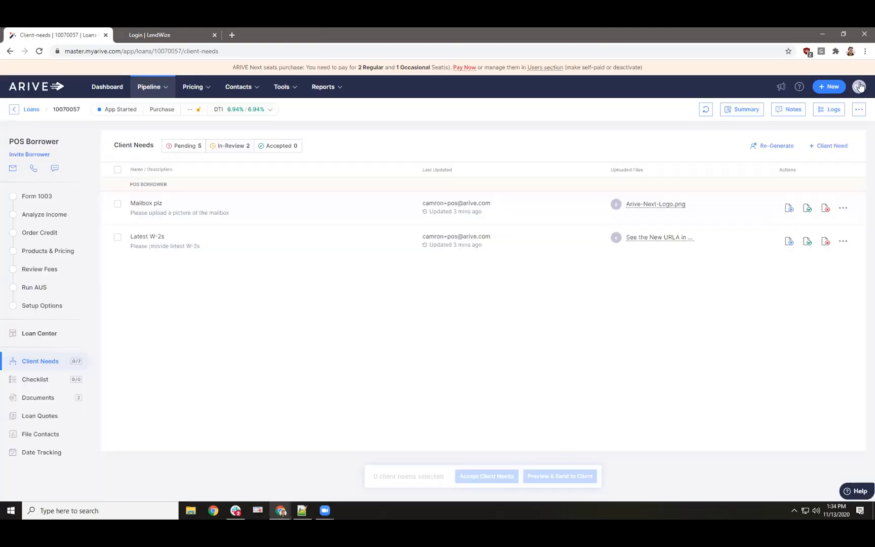
left_click(808, 209)
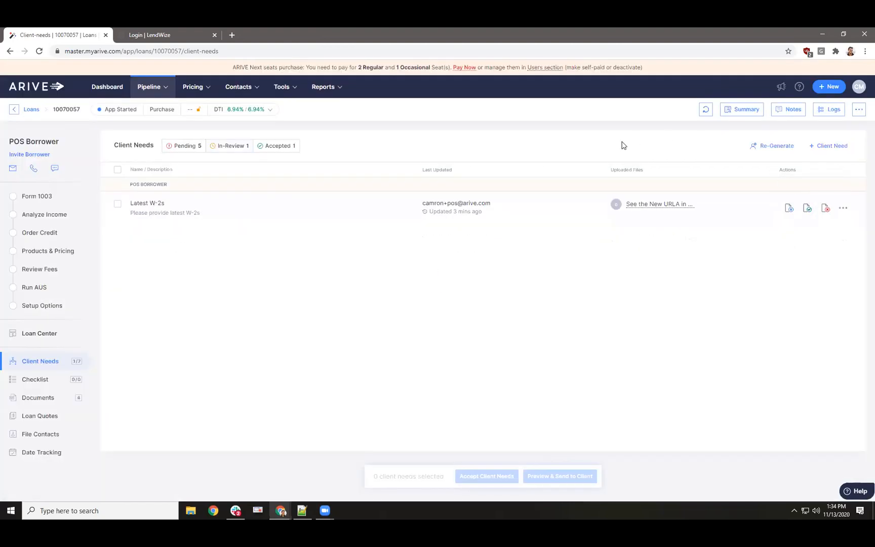
Preview the PDF uploaded for the Latest W-2s client need and close it.
left_click(660, 207)
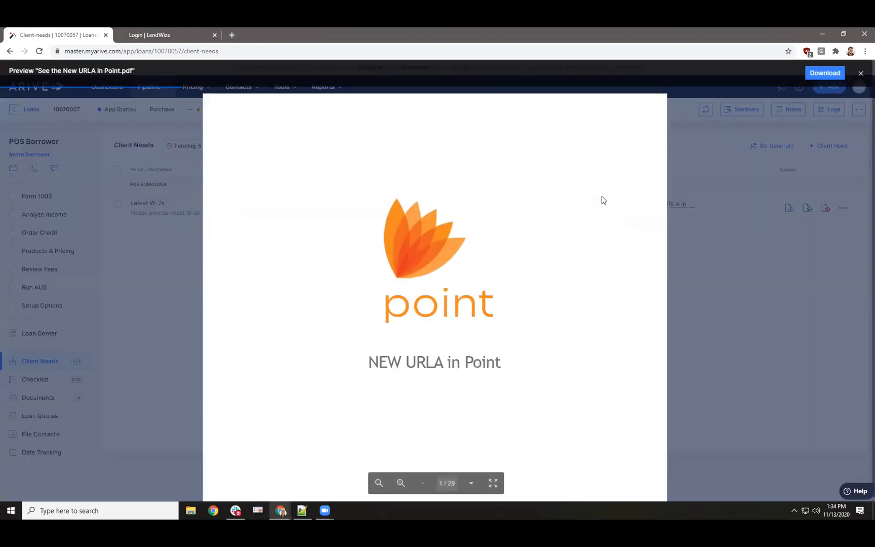
scroll(504, 235, "down", 3)
scroll(504, 234, "up", 3)
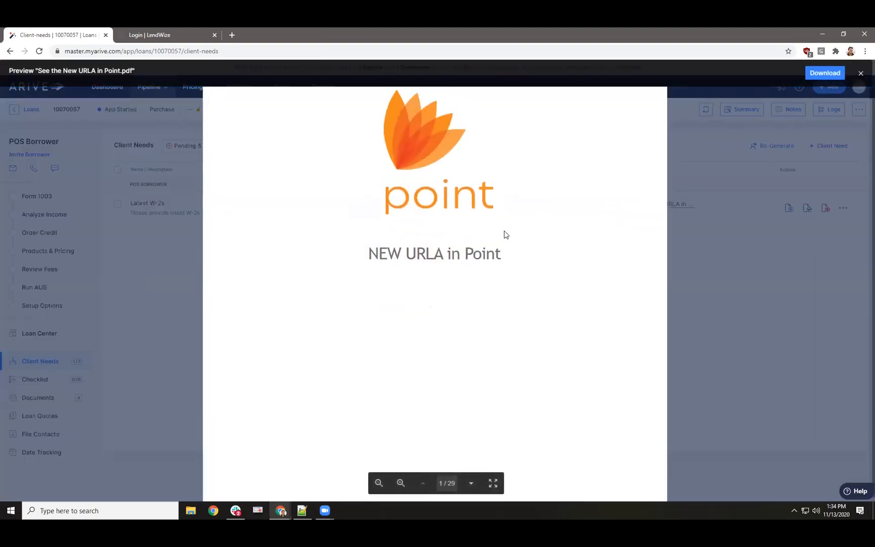
left_click(861, 74)
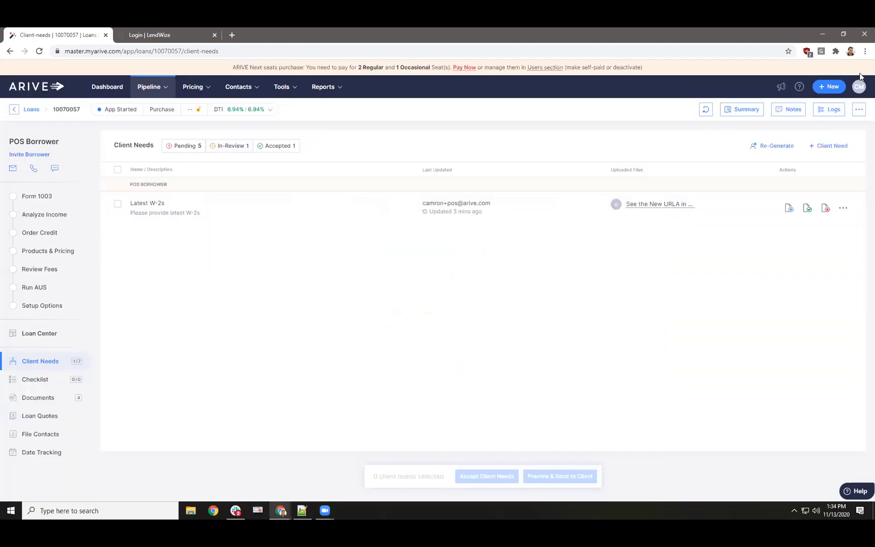
Reject the Latest W-2s client need as Missing Document with the borrower message "You uploaded the wrong thing".
left_click(825, 209)
left_click(698, 201)
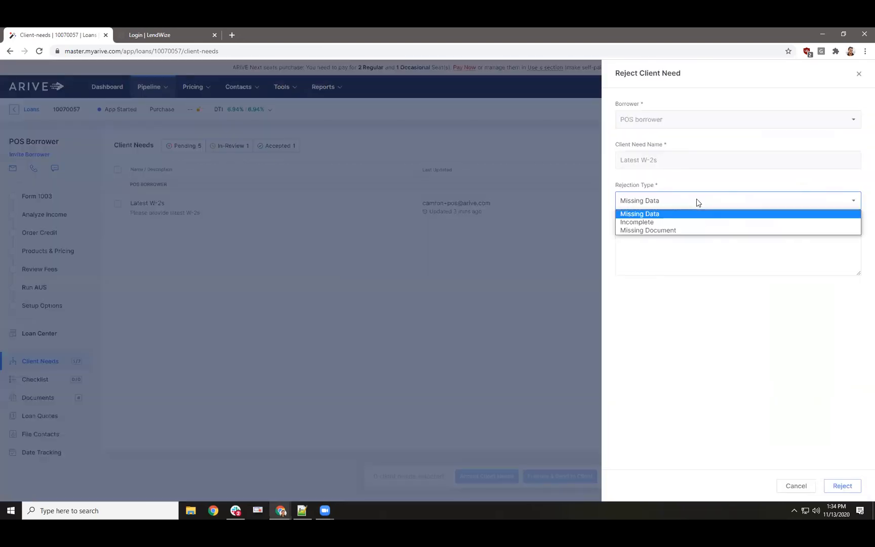
left_click(689, 230)
left_click(671, 247)
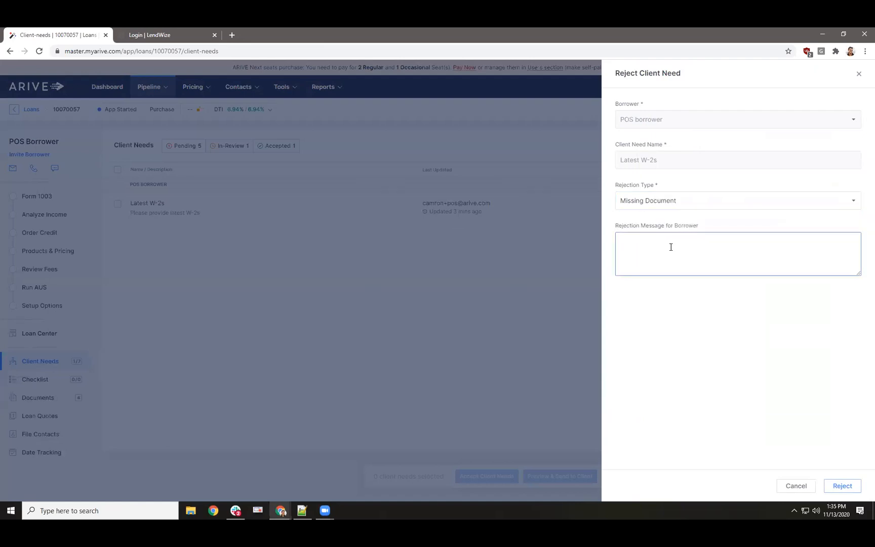
type("You uploaded the wrong thing")
left_click(838, 484)
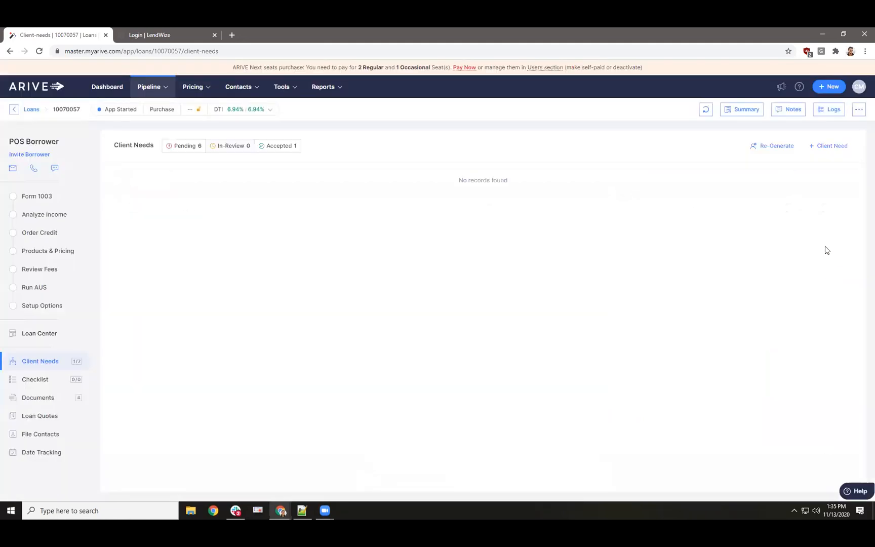
Switch to the borrower portal, refresh its Tasks List, and check the rejection message on Latest W-2s.
mouse_move(279, 511)
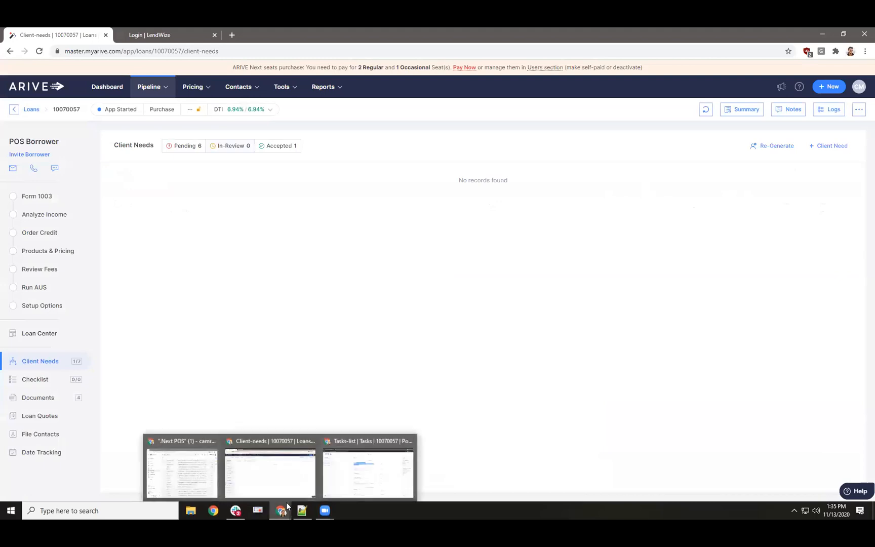
mouse_move(350, 478)
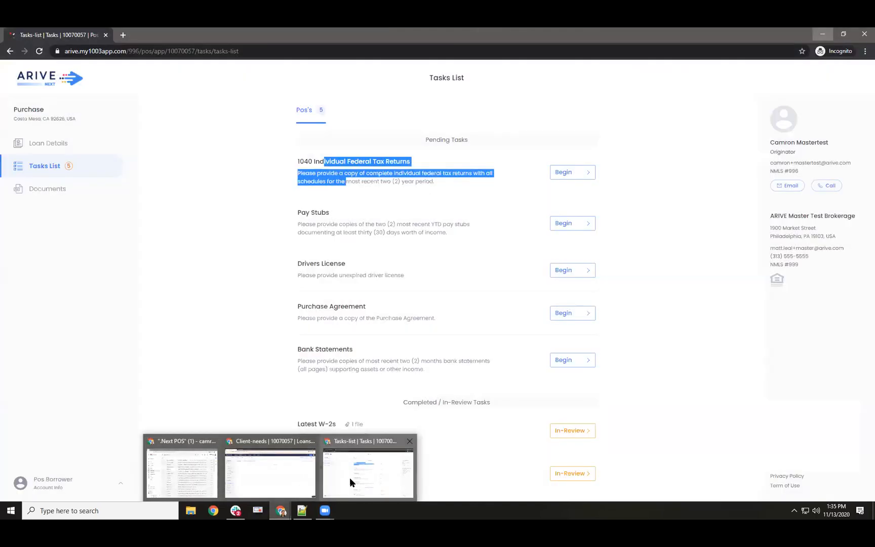
left_click(349, 479)
left_click(51, 143)
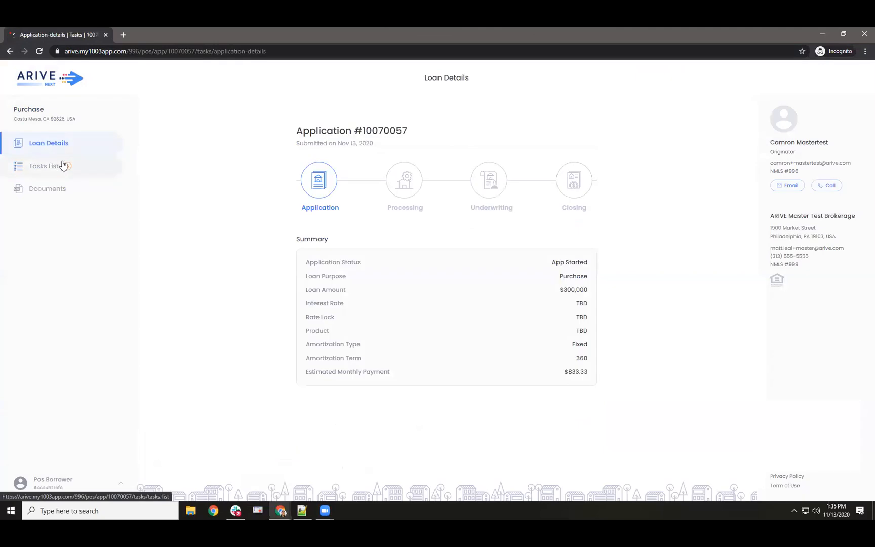
left_click(51, 166)
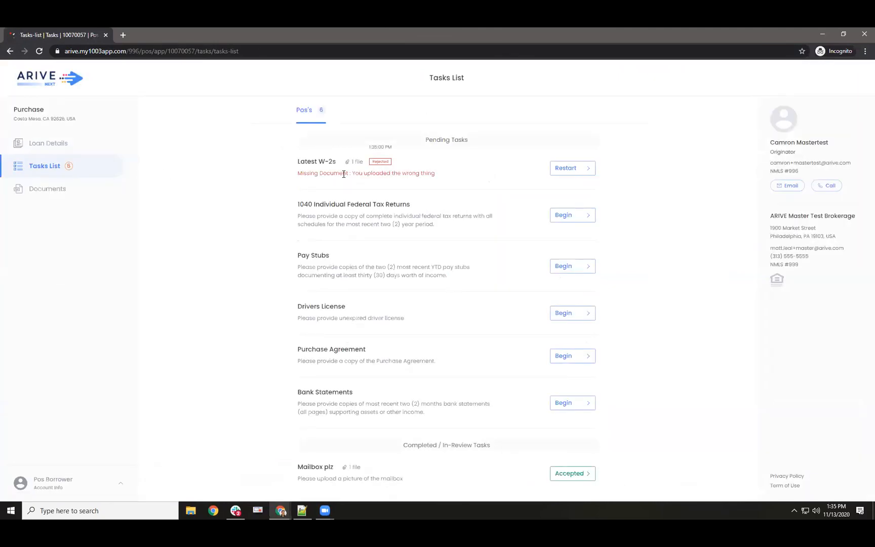
left_click_drag(311, 174, 434, 177)
Restart the Latest W-2s task, replace the rejected PDF with Bug_Quote10019707.pdf, and submit it for approval.
left_click(565, 168)
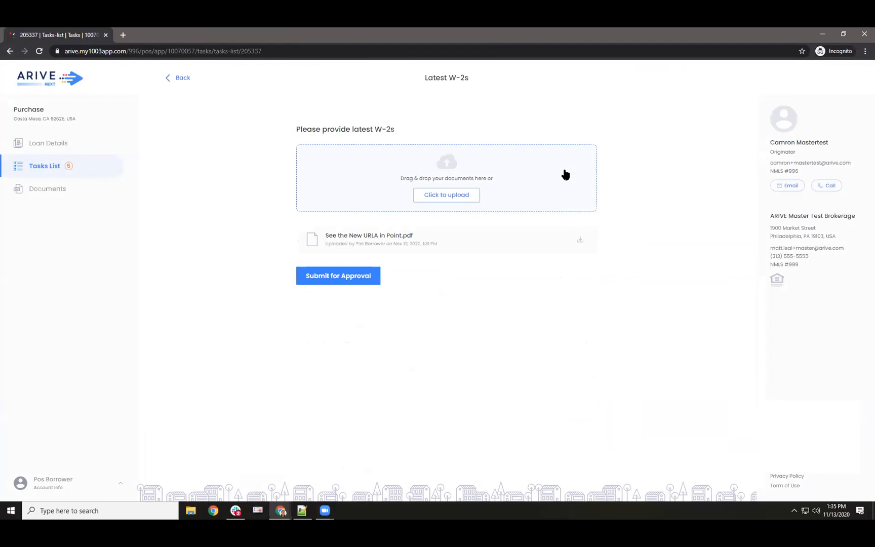
left_click(474, 196)
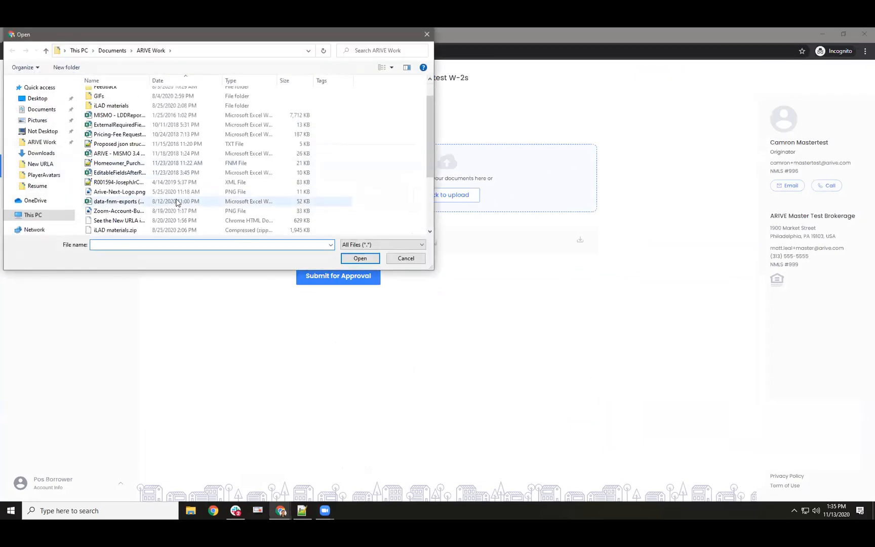
scroll(173, 212, "down", 4)
left_click(172, 230)
left_click(360, 258)
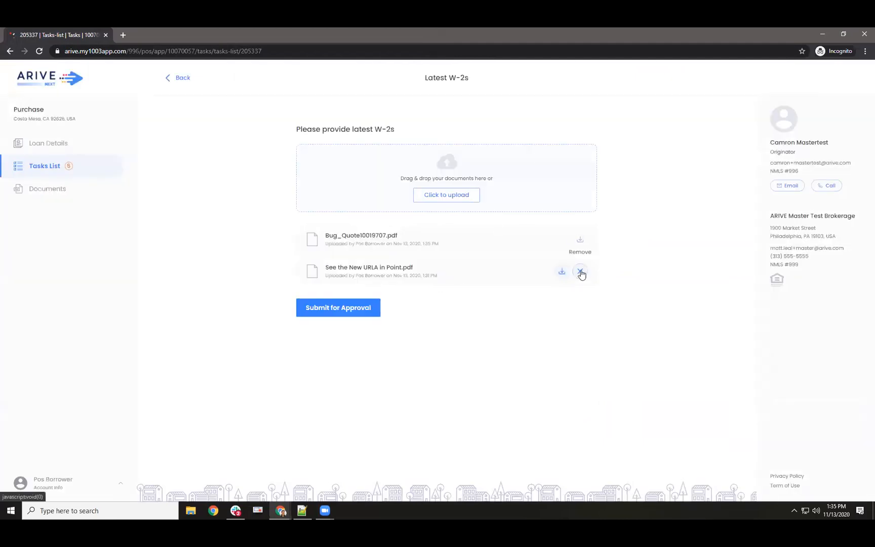
left_click(581, 271)
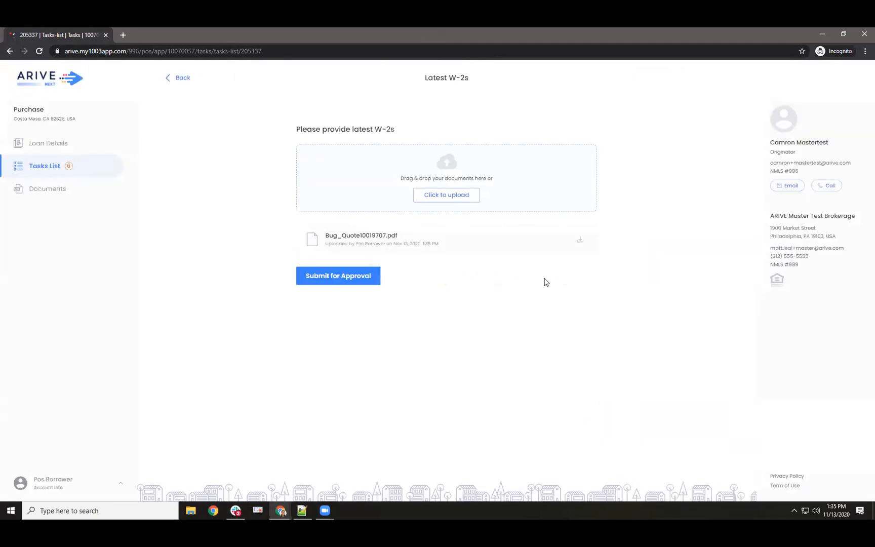
left_click(375, 278)
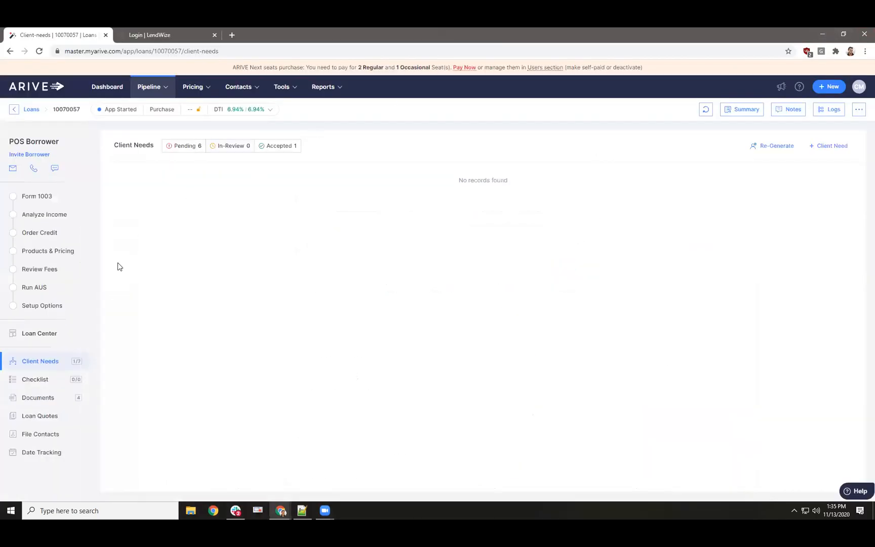
Back in the ARIVE loan, preview the resubmitted Bug_Quote10019707.pdf among In-Review client needs and accept Latest W-2s.
left_click(41, 362)
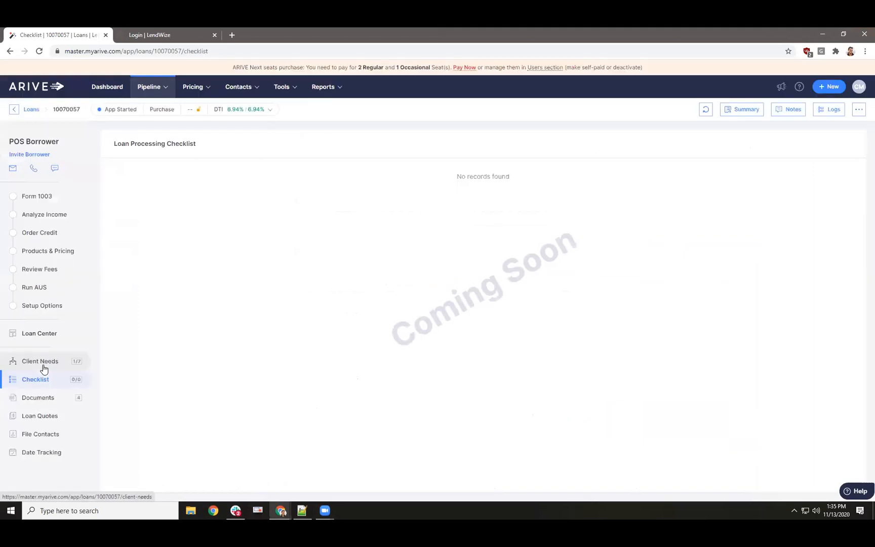
left_click(228, 147)
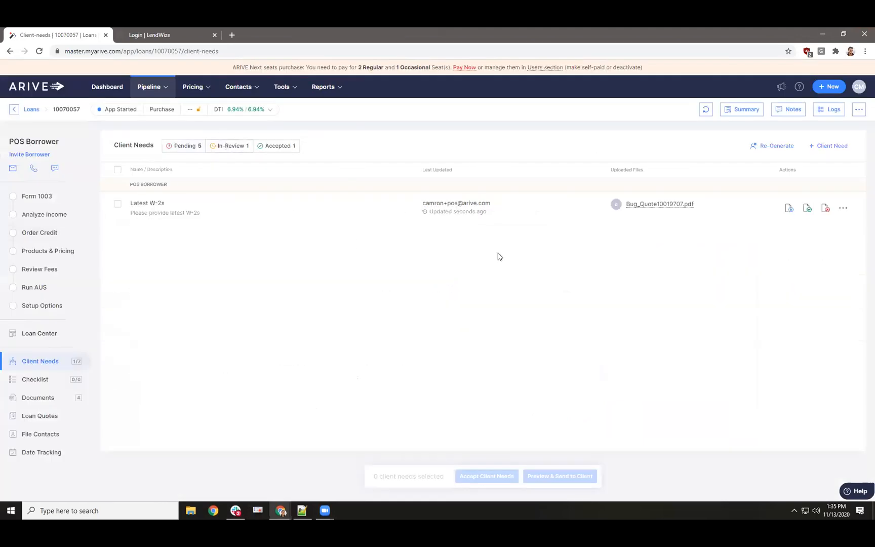
left_click(646, 207)
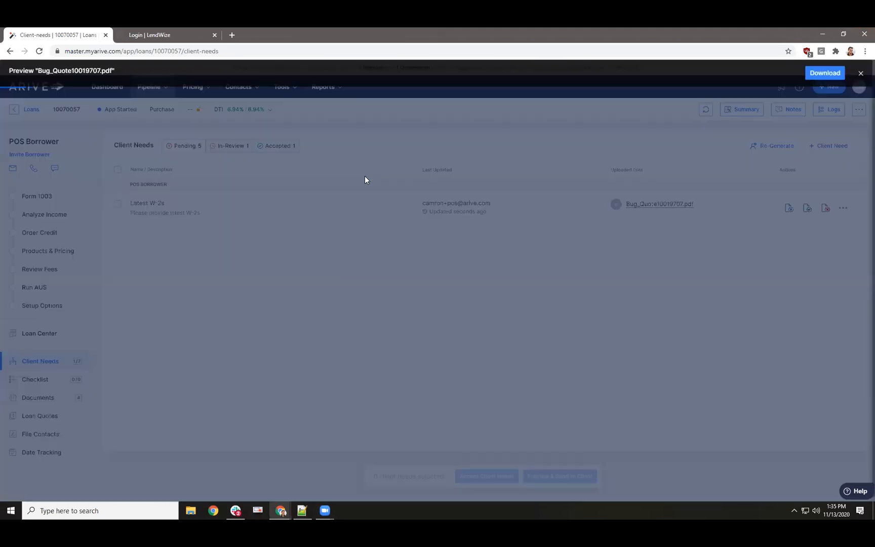
scroll(420, 304, "down", 6)
scroll(420, 304, "up", 6)
left_click(861, 74)
left_click(808, 207)
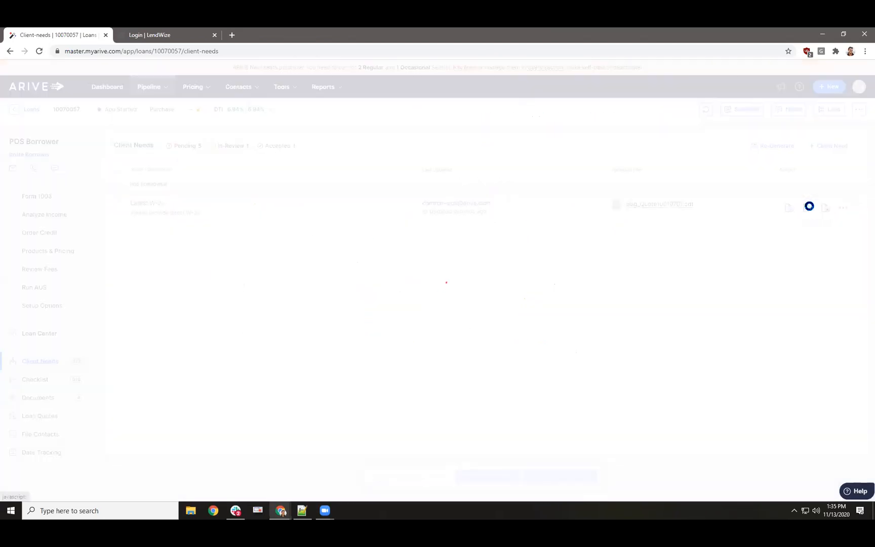
Review the loan's pending and accepted client needs, and preview the accepted Arive-Next-Logo.png file.
left_click(195, 147)
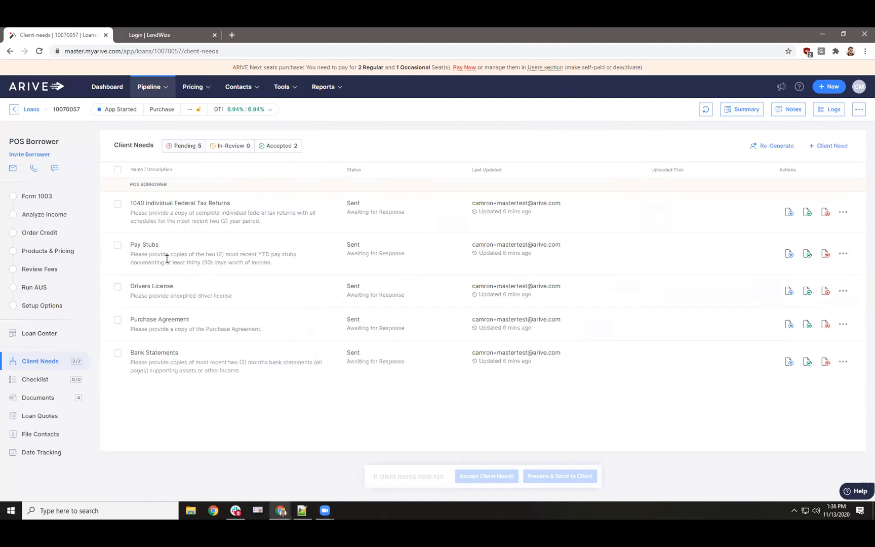
left_click(36, 398)
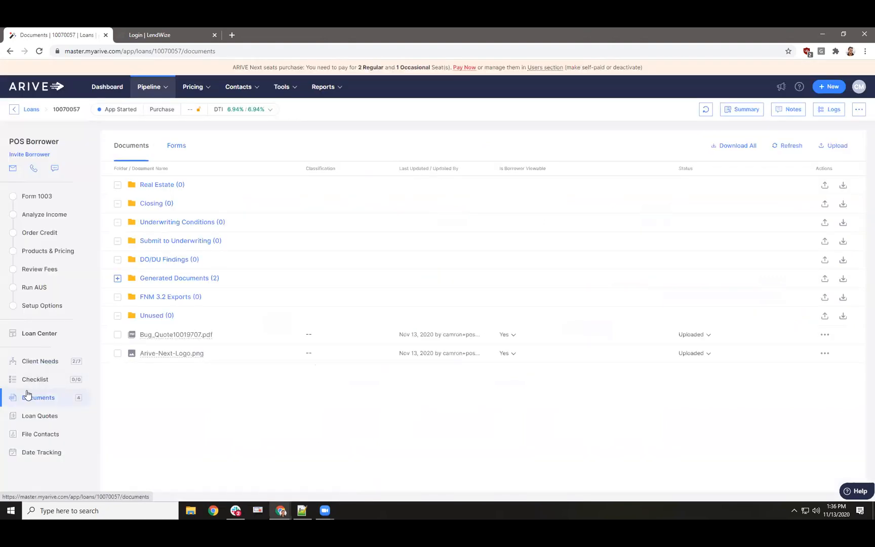
left_click(35, 360)
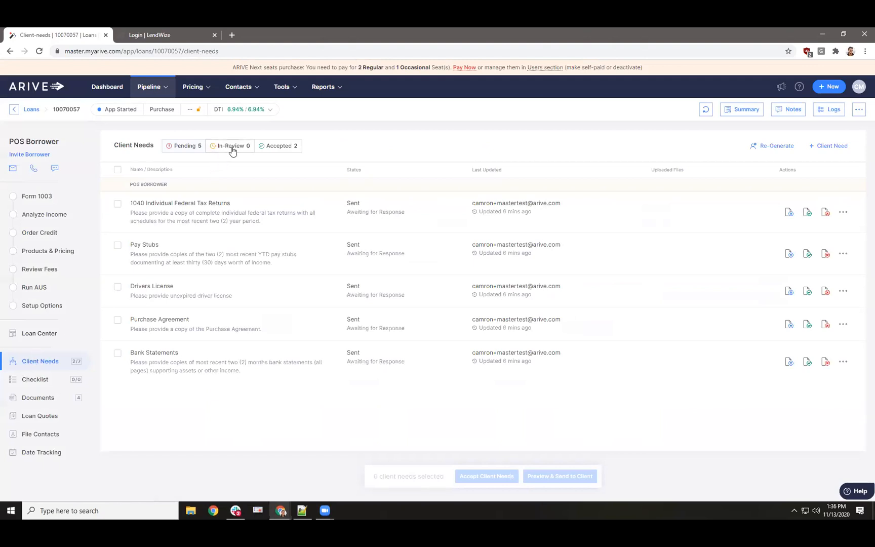
left_click(278, 146)
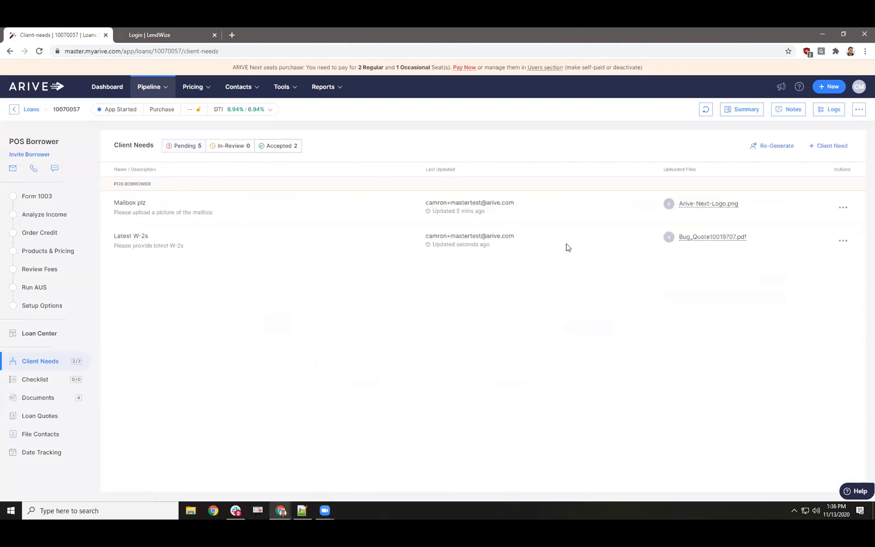
left_click(702, 205)
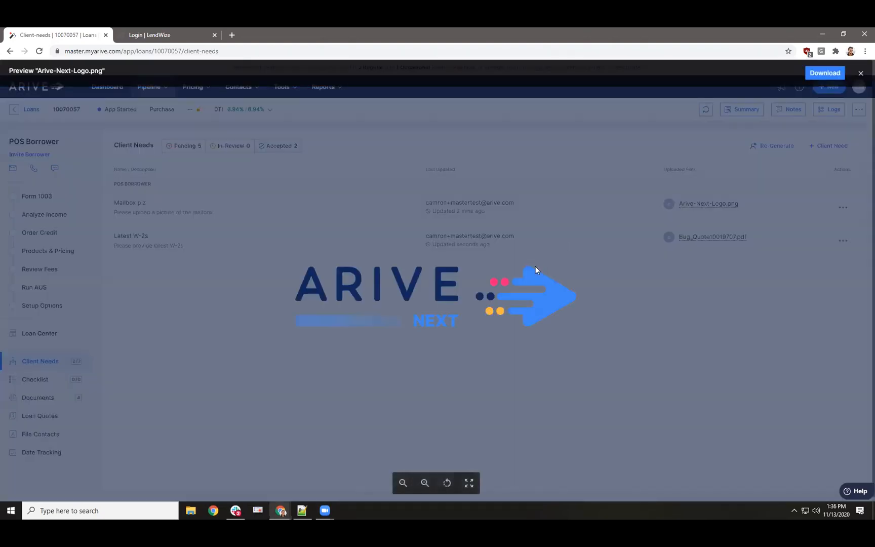
left_click(861, 73)
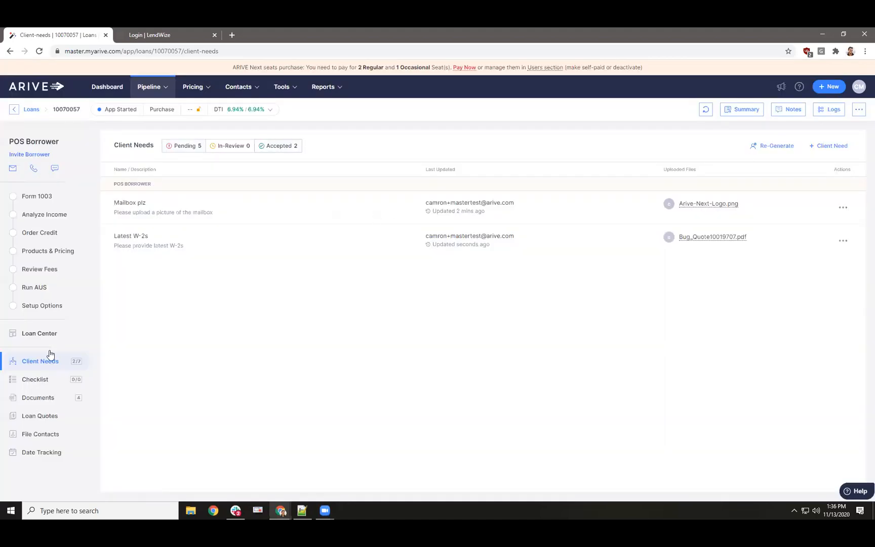
Show the accepted uploads in the loan's Documents list and preview Bug_Quote10019707.pdf.
left_click(38, 398)
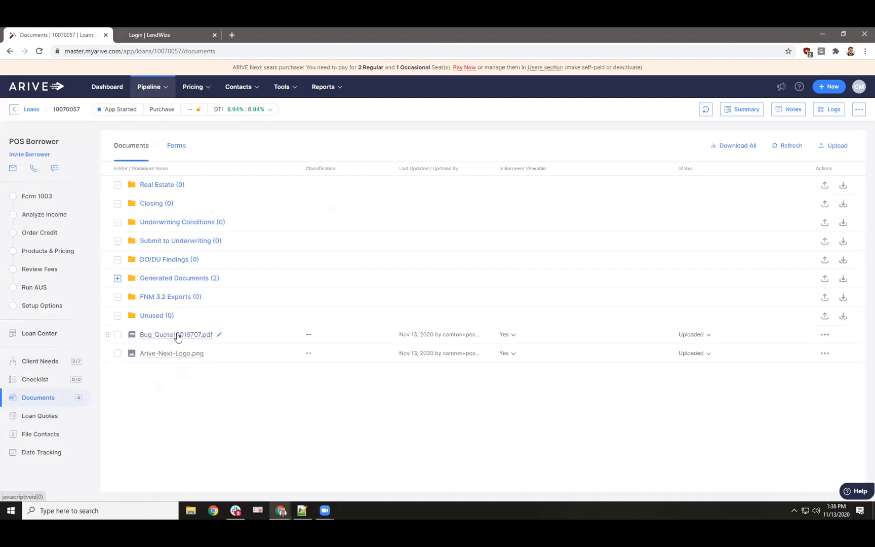
left_click(169, 338)
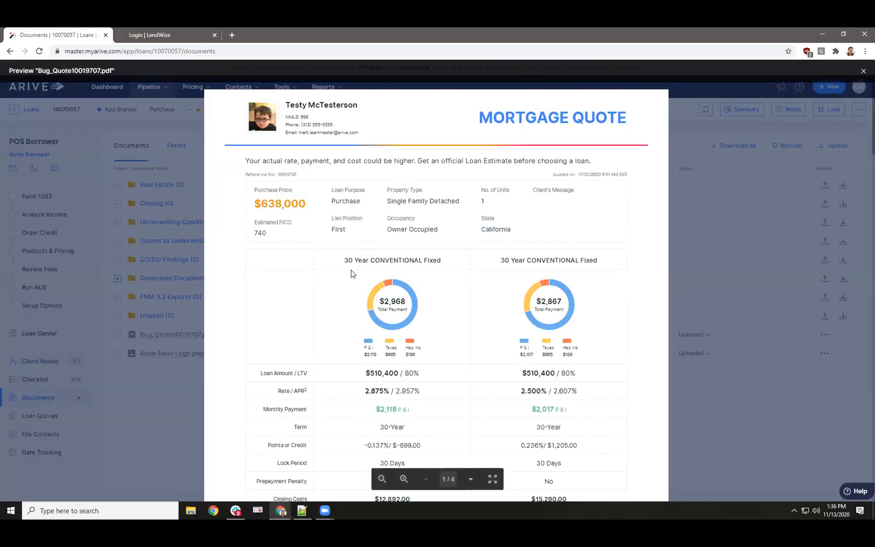
left_click(863, 72)
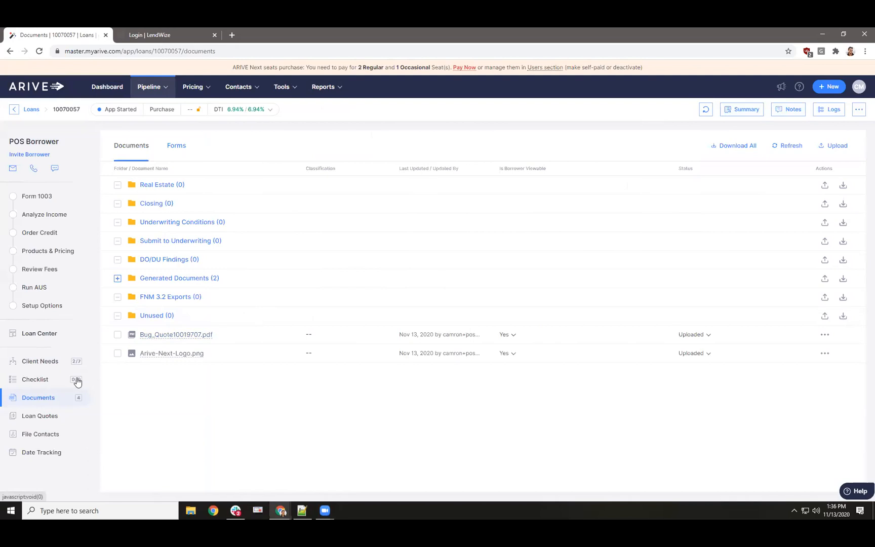
Open the loan's Documents page in a new tab and detach that tab into its own window.
right_click(49, 398)
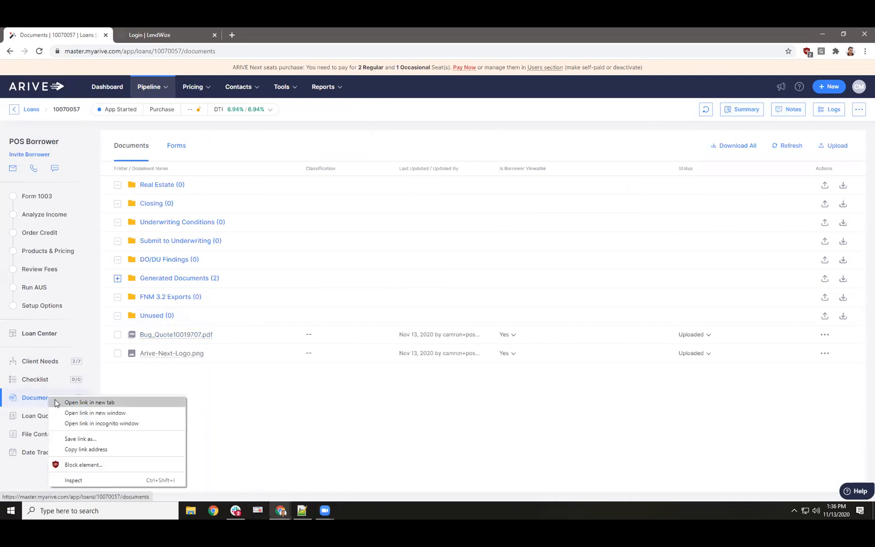
left_click(10, 399)
right_click(36, 399)
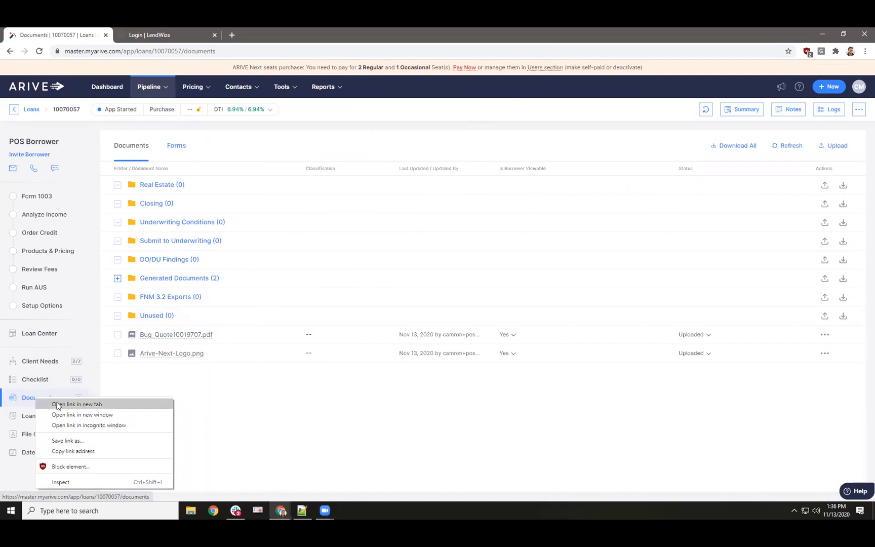
left_click(49, 404)
left_click(177, 38)
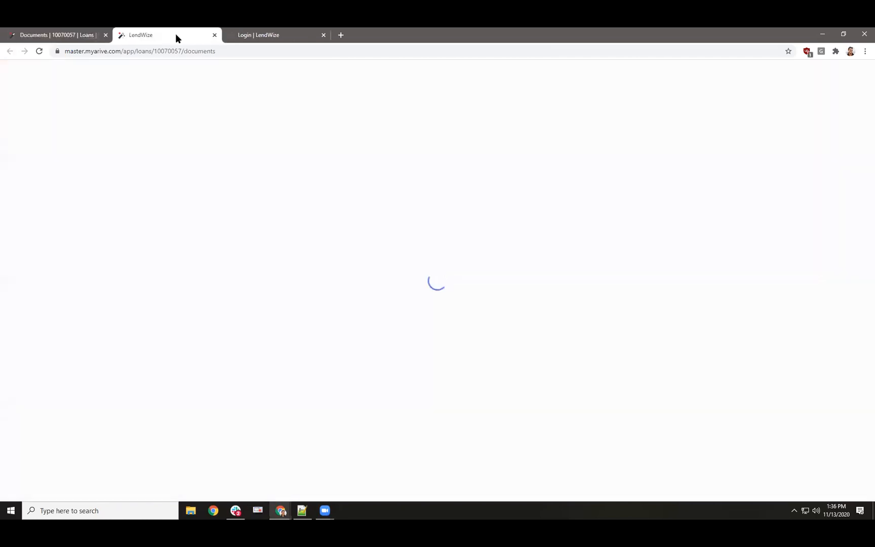
left_click_drag(180, 35, 812, 196)
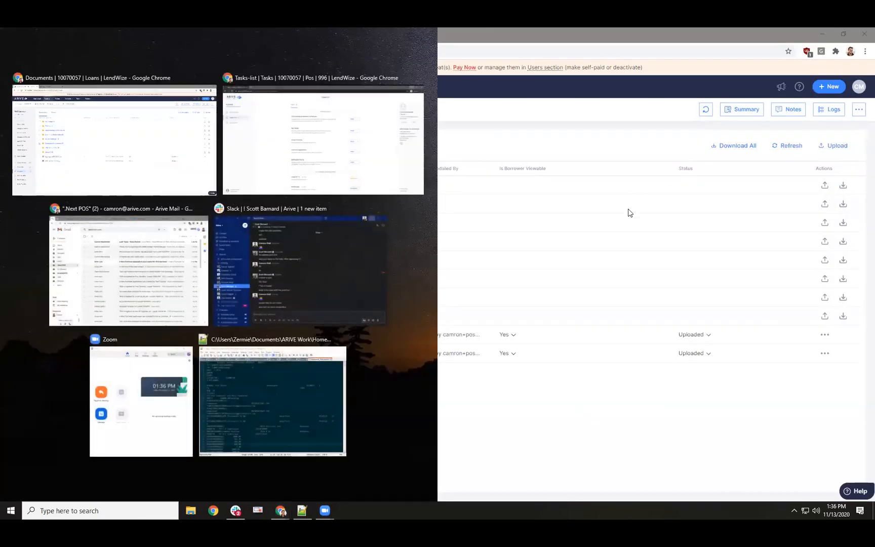
left_click(617, 246)
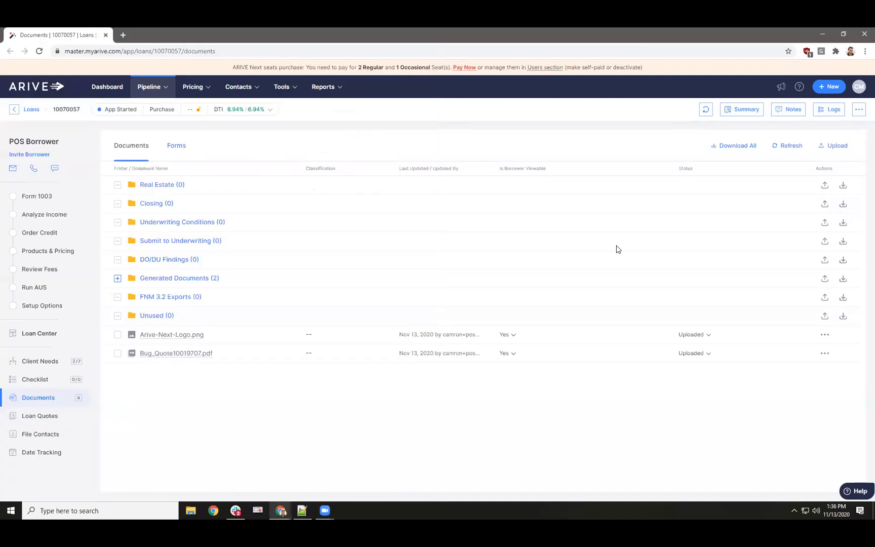
Preview Bug_Quote10019707.pdf in the detached window and arrange it side by side with the original loan window.
left_click(161, 354)
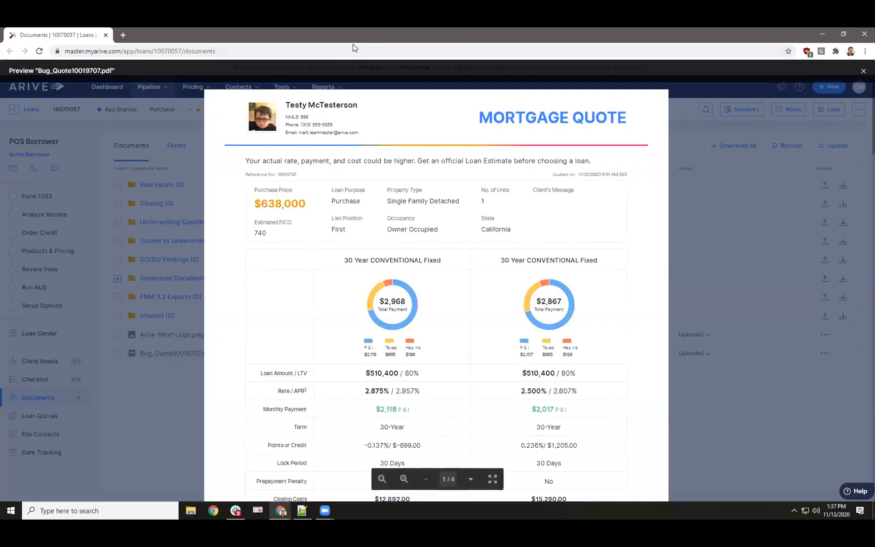
left_click_drag(362, 34, 874, 40)
left_click(120, 132)
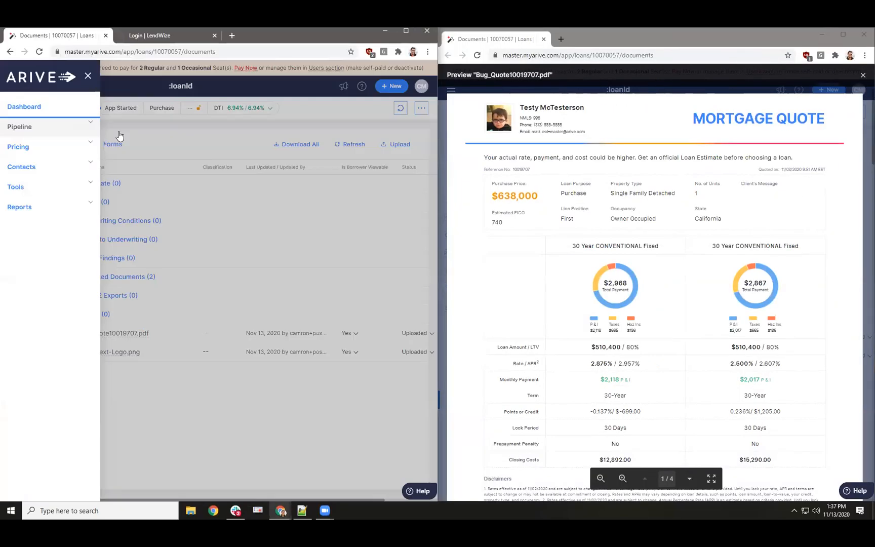
left_click(229, 255)
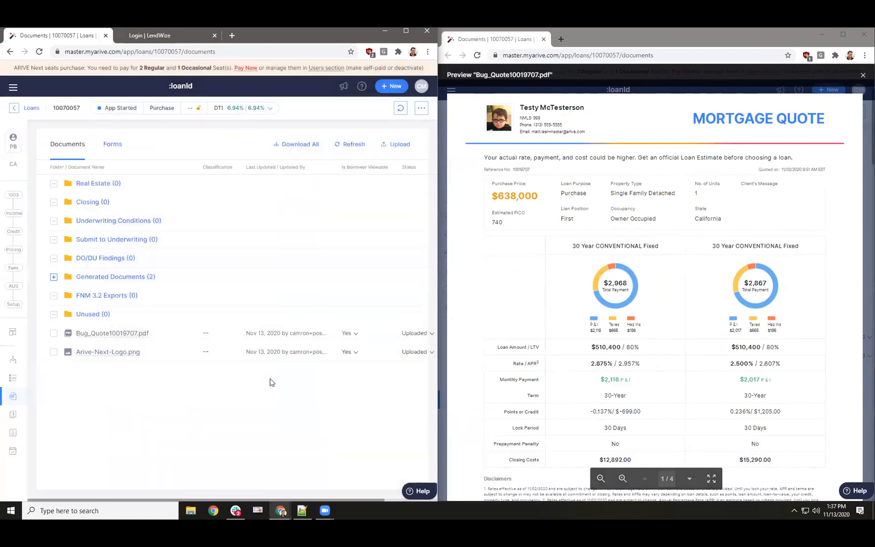
scroll(640, 308, "down", 2)
scroll(640, 303, "up", 1)
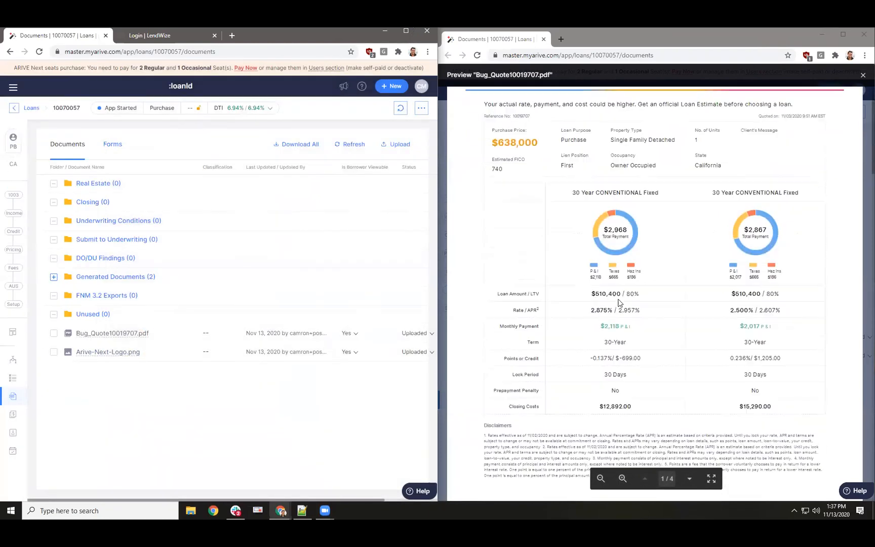
In the original loan window, open the borrower's First Employer income entry from Form 1003.
left_click(28, 195)
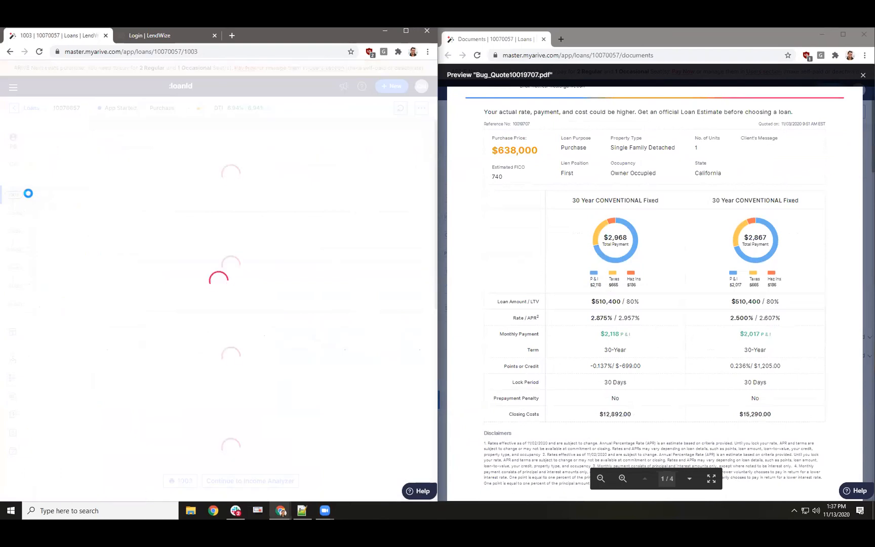
scroll(233, 220, "down", 3)
scroll(233, 219, "down", 15)
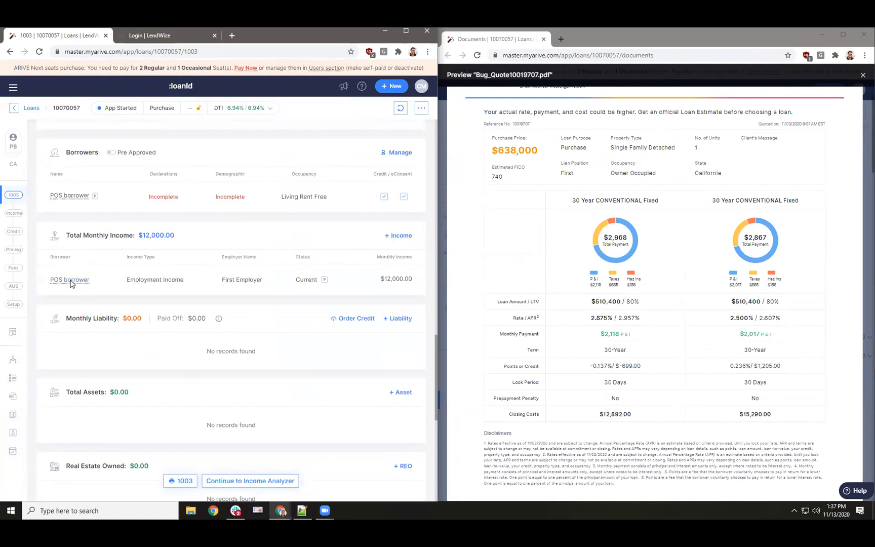
left_click(82, 286)
Copy the first option's monthly payment from the previewed PDF into Base Income, setting it to $2,118.
left_click(373, 204)
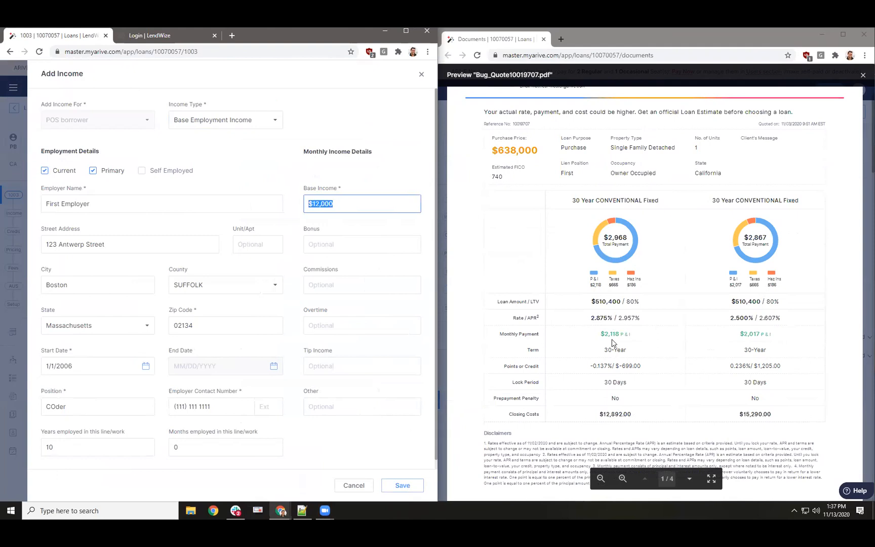
left_click_drag(602, 333, 617, 338)
key("ctrl+c")
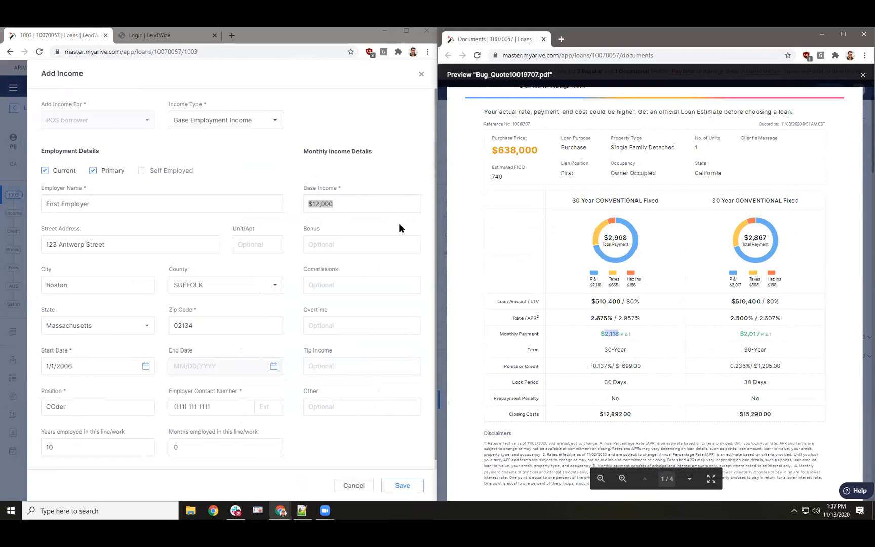
double_click(363, 204)
key("ctrl+v")
left_click(322, 273)
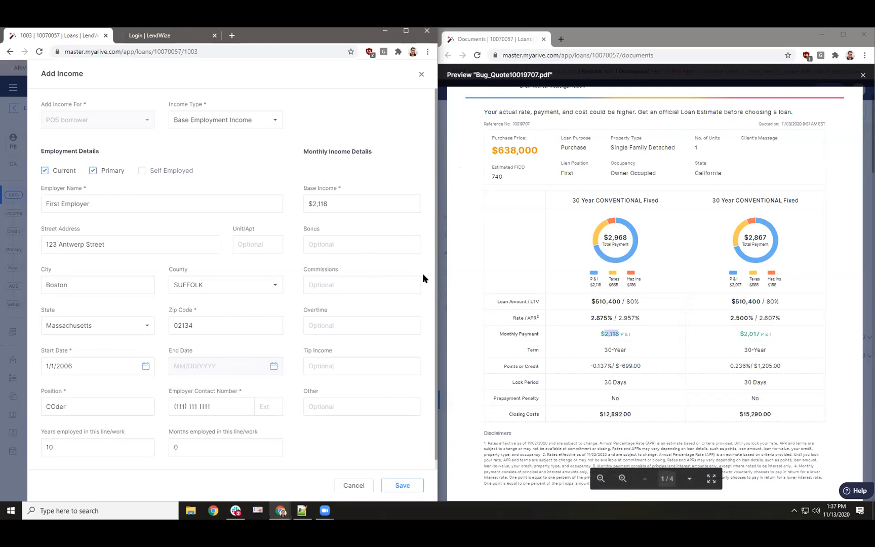
Close the PDF preview window and save the borrower's income in the maximized loan window.
left_click(543, 39)
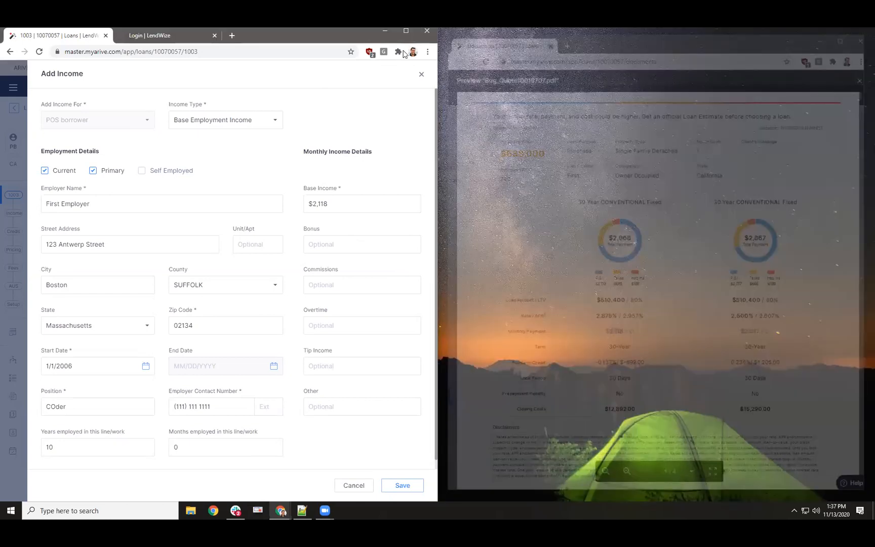
left_click(405, 31)
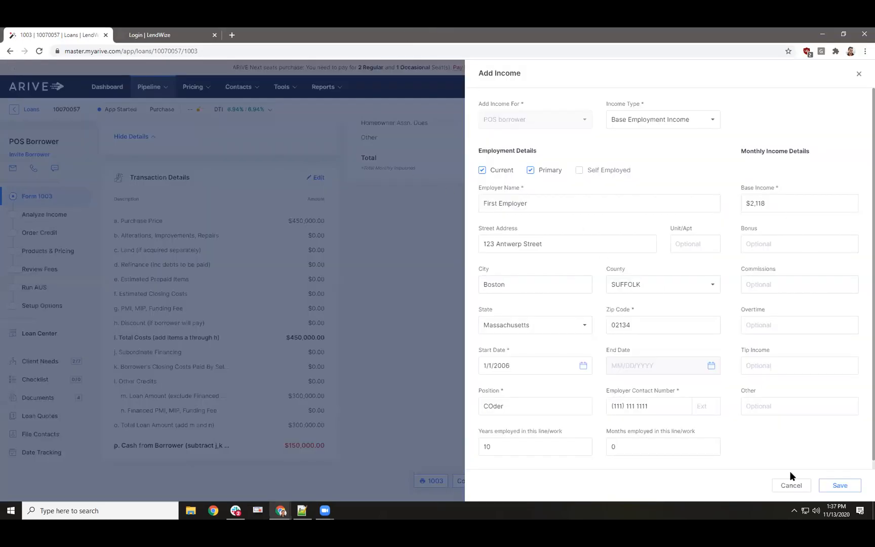
left_click(836, 486)
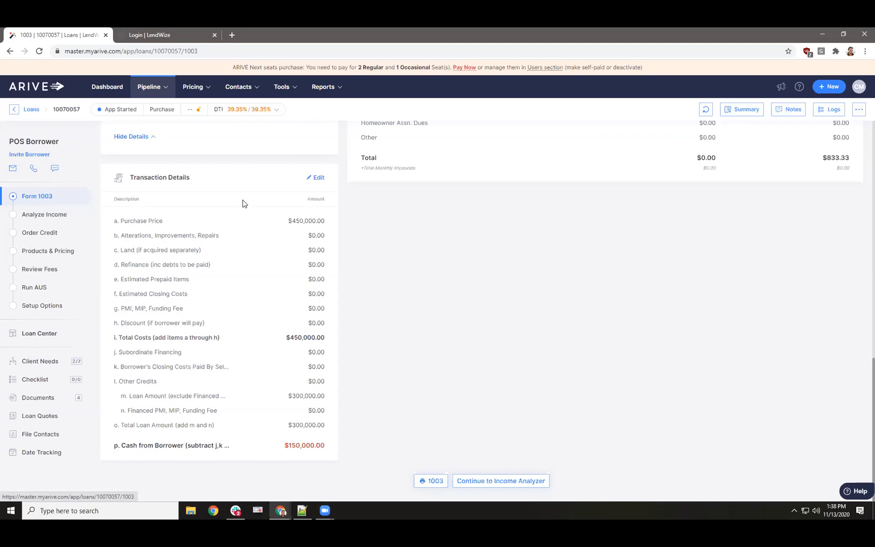
Review the loan's Form 1003 after the income change and its pending client needs.
scroll(238, 228, "up", 10)
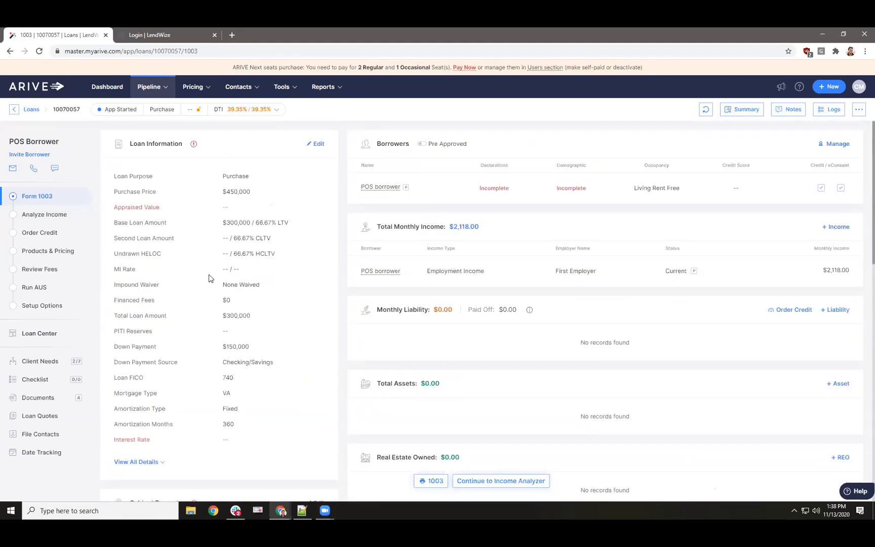
scroll(209, 278, "down", 12)
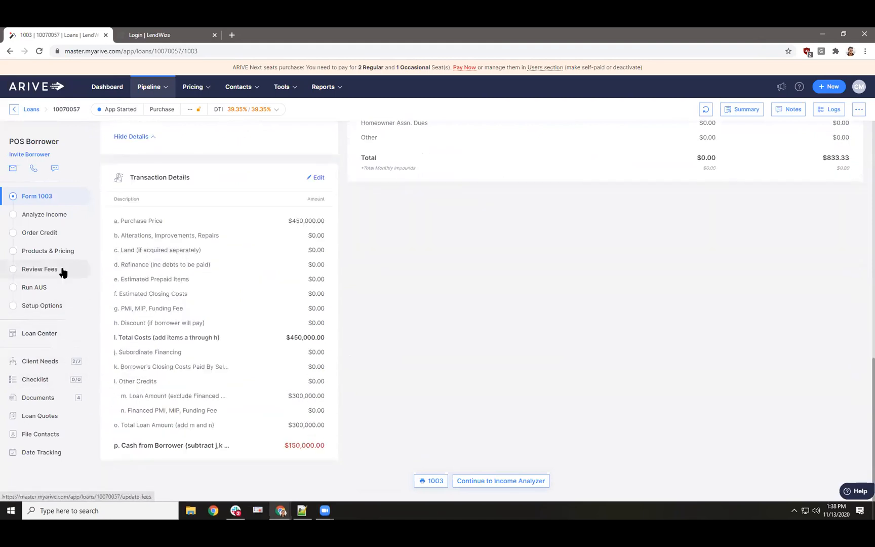
left_click(50, 361)
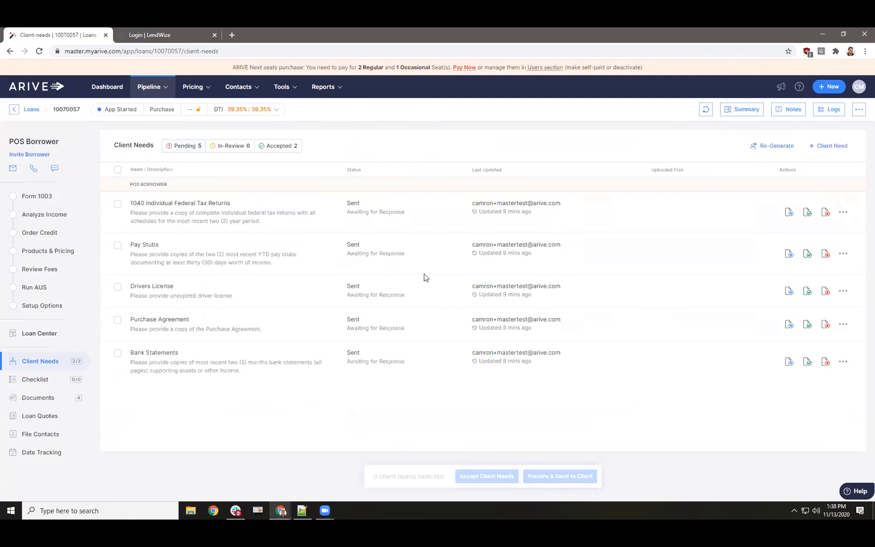
Try to upload the Bug_Quote10019707 PDF to the loan's Documents, classified as Letter of Explanation - Property.
left_click(47, 399)
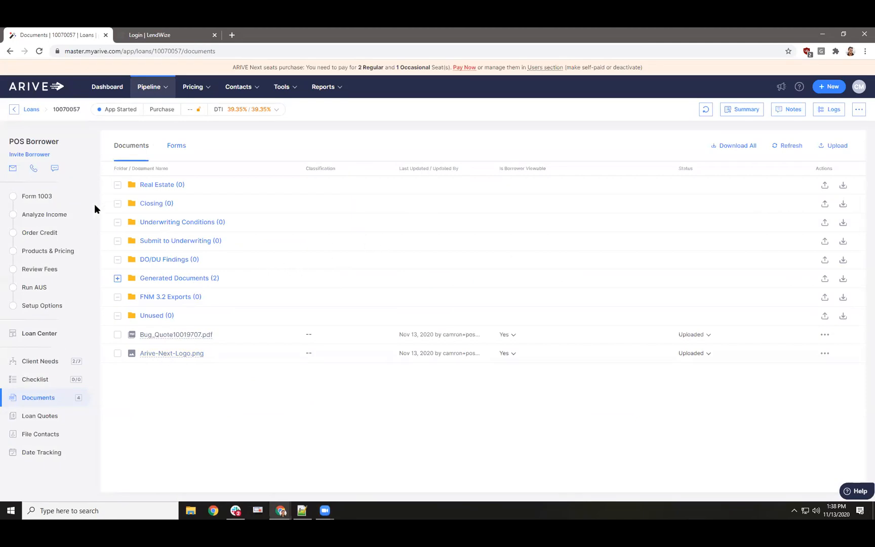
left_click(833, 145)
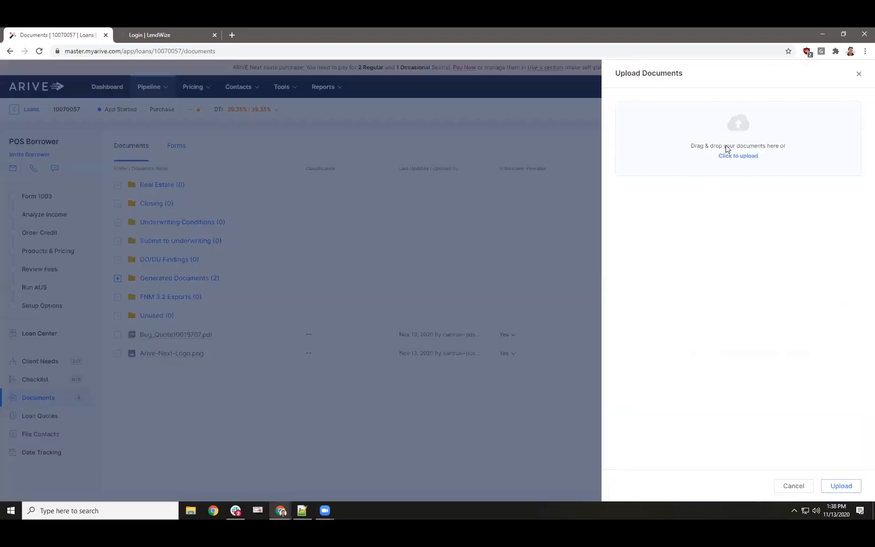
left_click(724, 156)
scroll(182, 181, "down", 4)
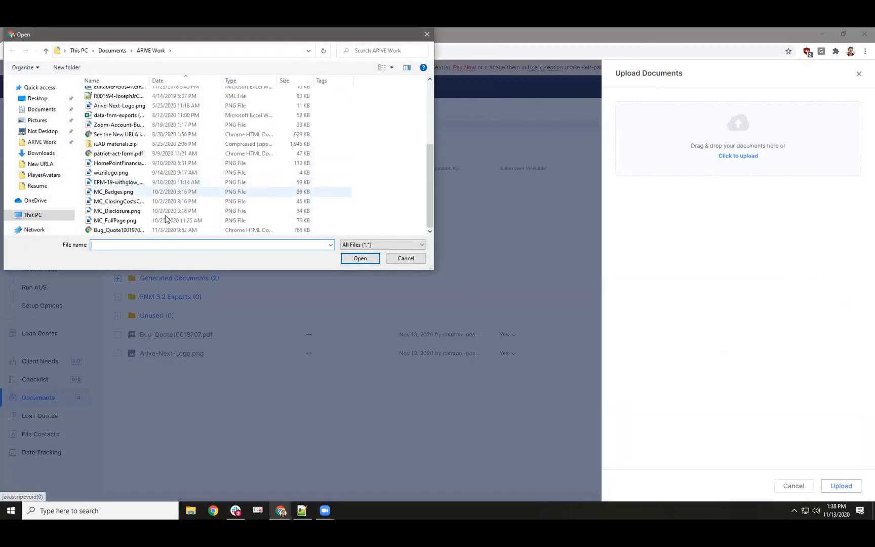
left_click(182, 230)
left_click(360, 259)
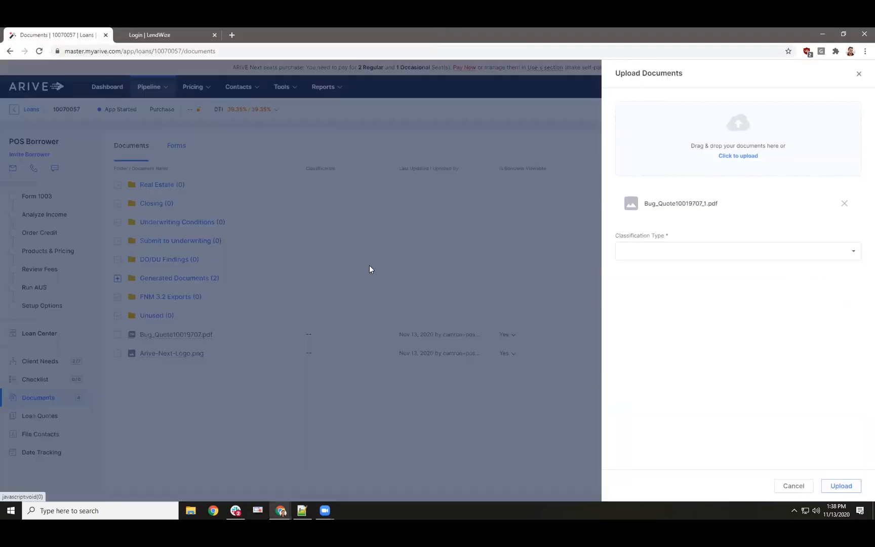
left_click(755, 253)
scroll(719, 326, "down", 10)
left_click(700, 356)
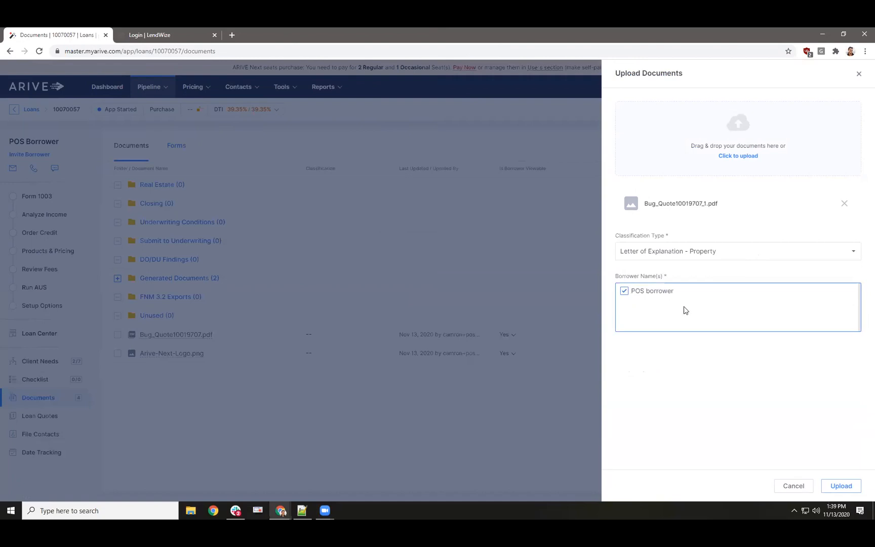
left_click(858, 74)
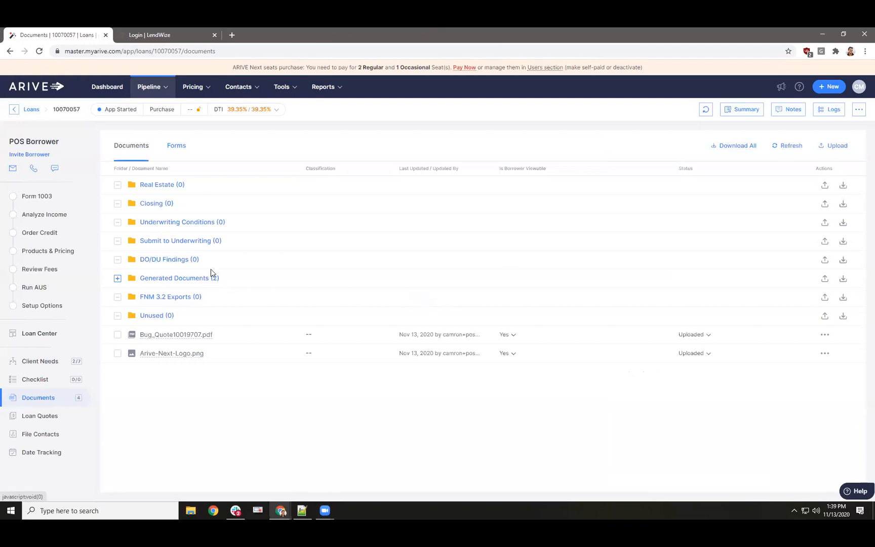
In the company's POS Config settings, turn off automatic generation of client needs on receiving a POS application.
left_click(62, 366)
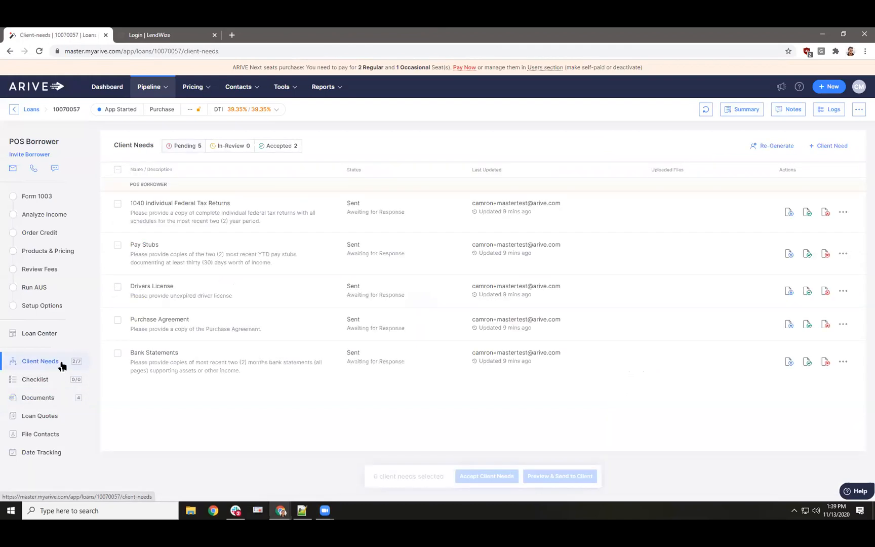
left_click(860, 86)
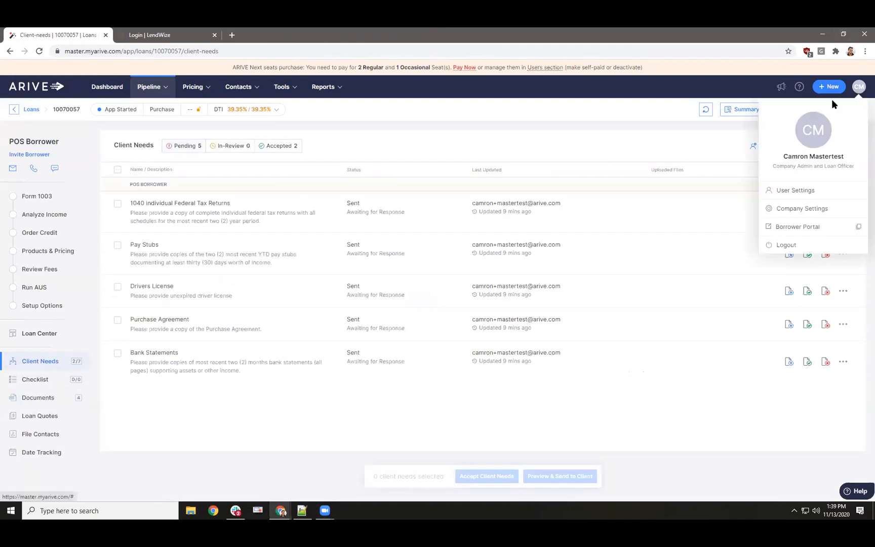
left_click(792, 209)
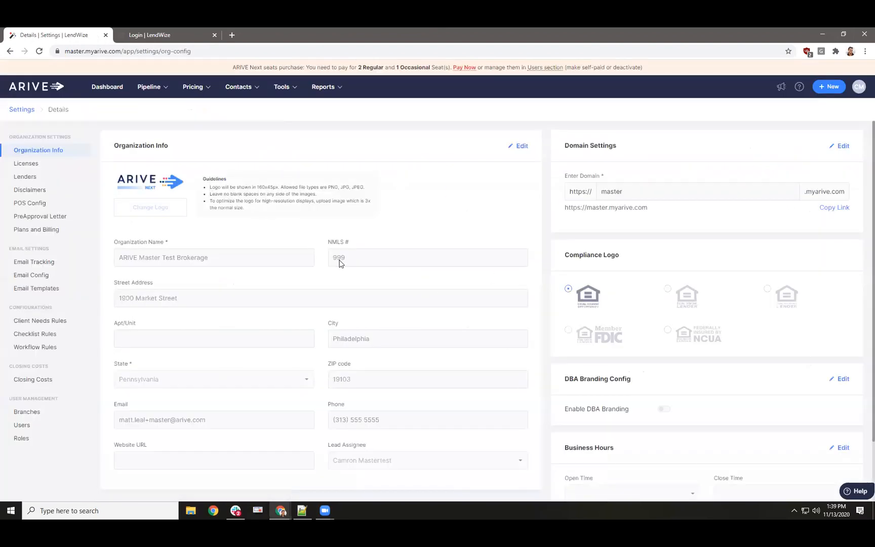
left_click(30, 202)
left_click_drag(571, 257, 635, 259)
double_click(619, 287)
triple_click(617, 289)
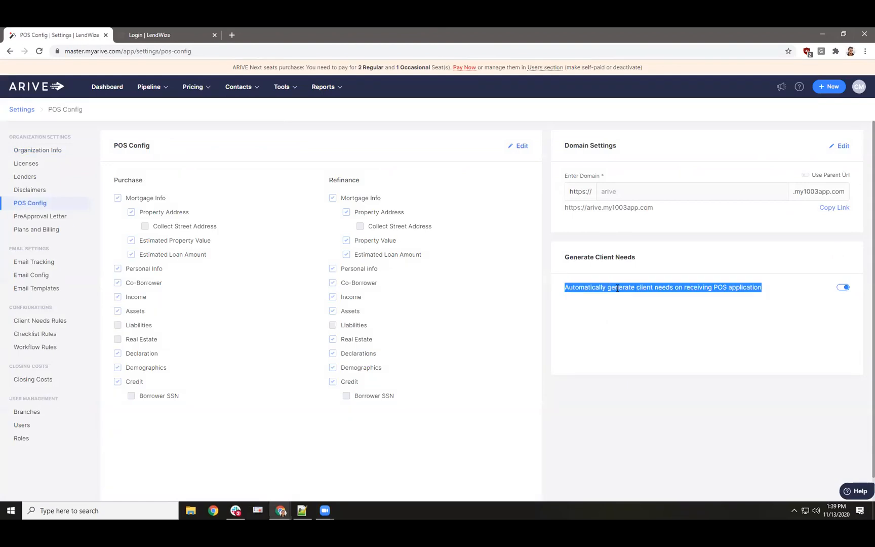
left_click(843, 289)
triple_click(607, 256)
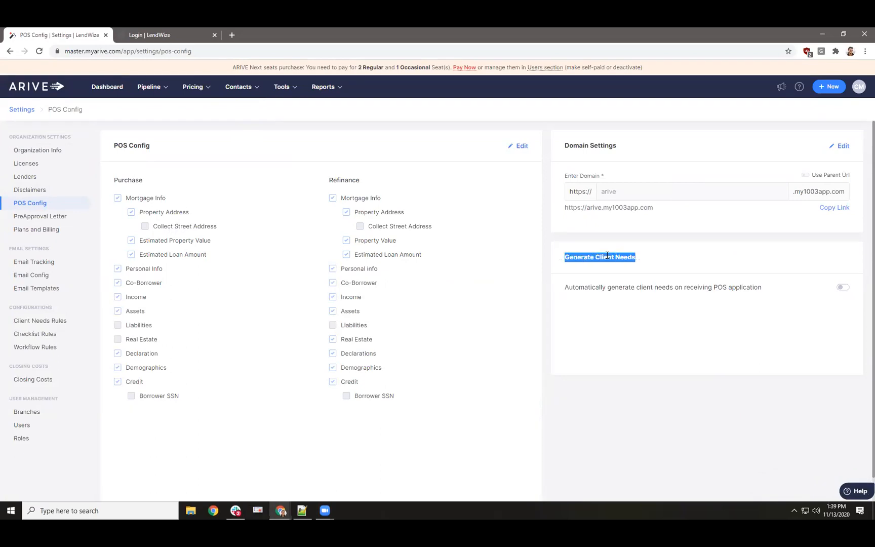
Open the FHA OFF YEAR 30 Year Fixed loan from the loans pipeline and dismiss its initial disclosure date request.
mouse_move(153, 95)
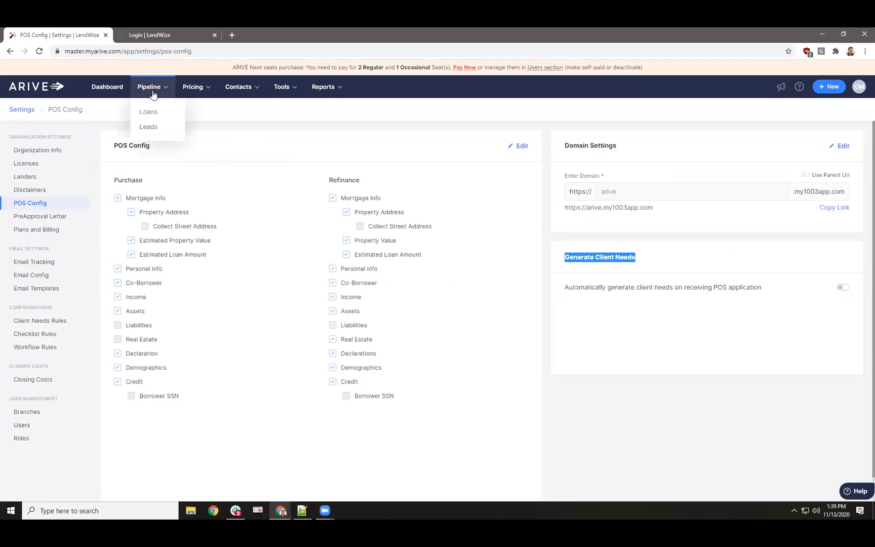
left_click(146, 114)
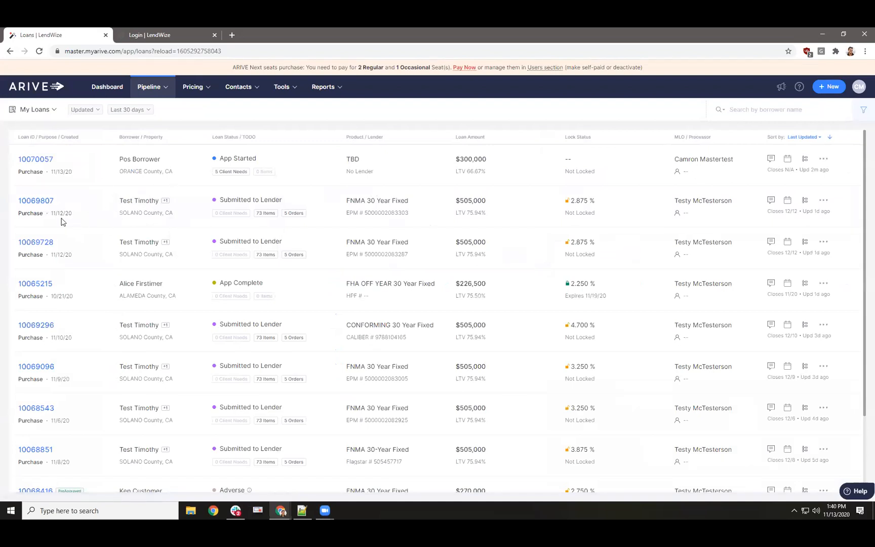
left_click(34, 284)
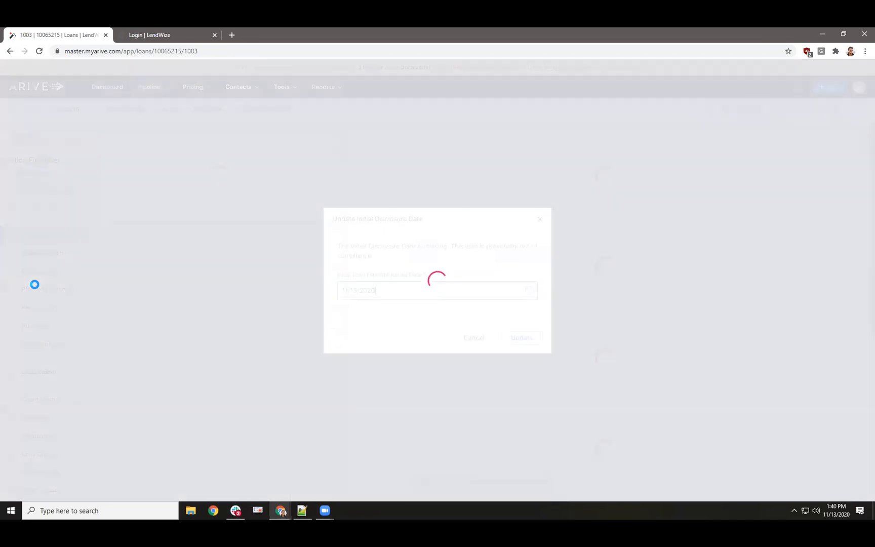
left_click(540, 220)
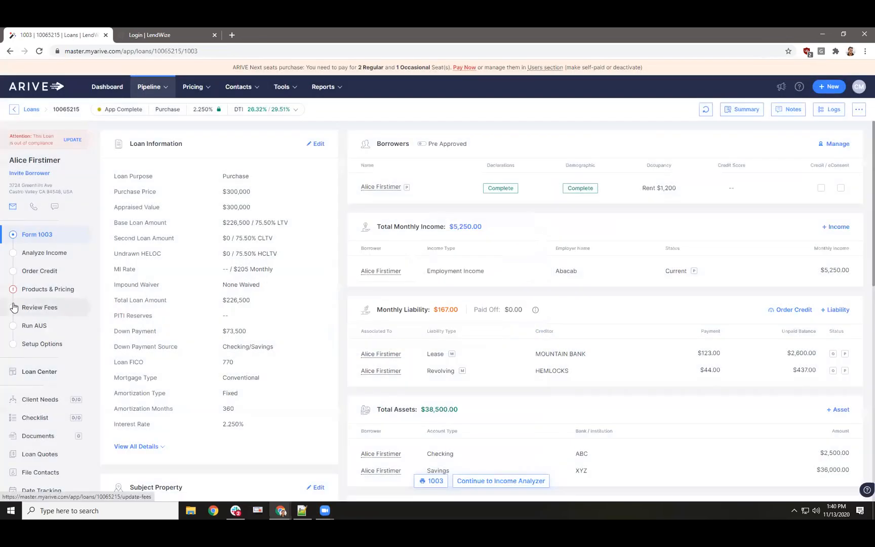
Generate the loan's client needs, from Bank Statements through Latest W-2s, after reviewing the proposed list.
left_click(44, 400)
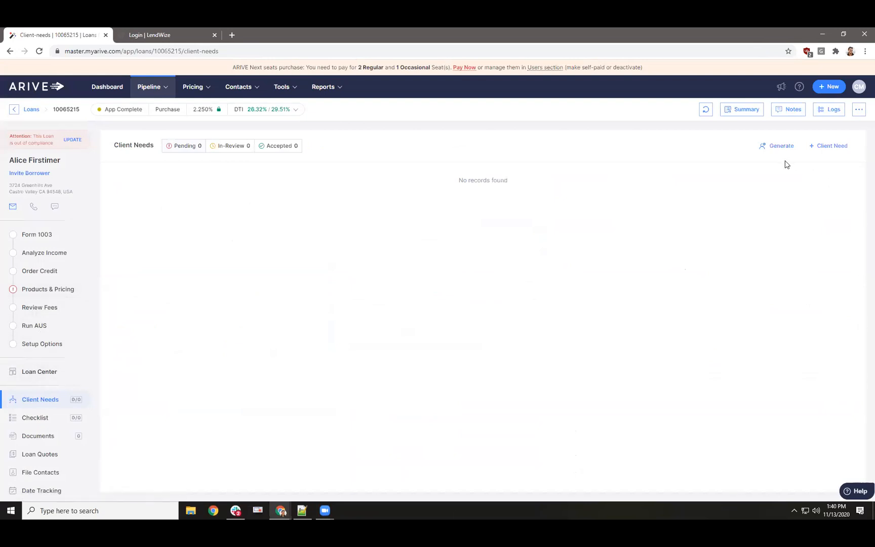
left_click(774, 147)
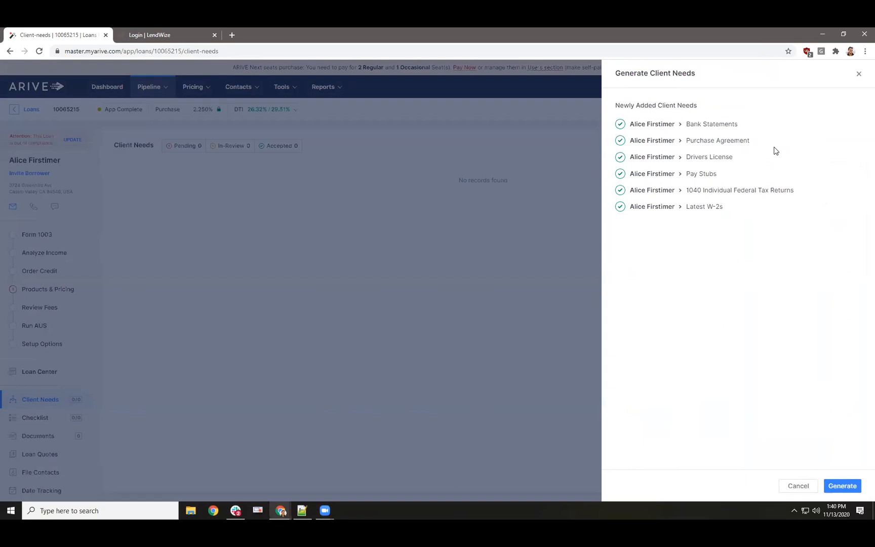
left_click_drag(694, 123, 715, 206)
double_click(715, 206)
triple_click(681, 138)
triple_click(692, 127)
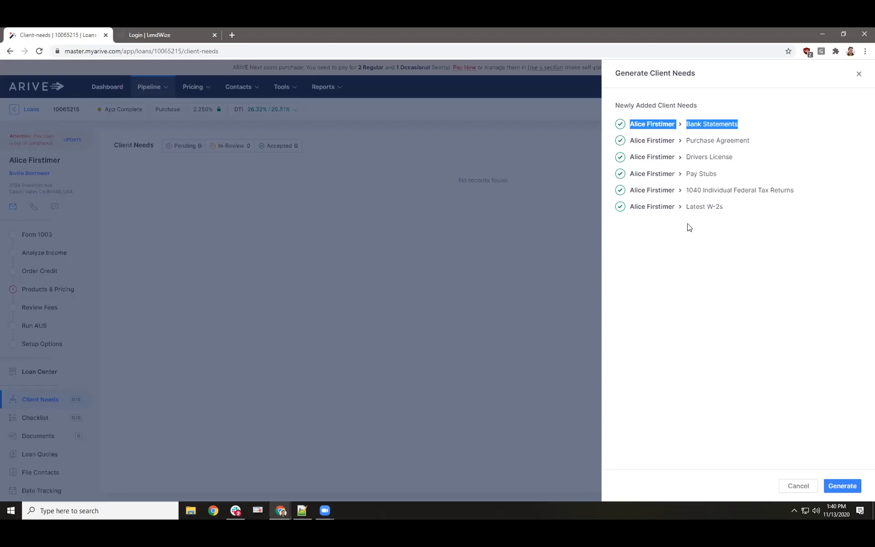
left_click(843, 486)
left_click(842, 486)
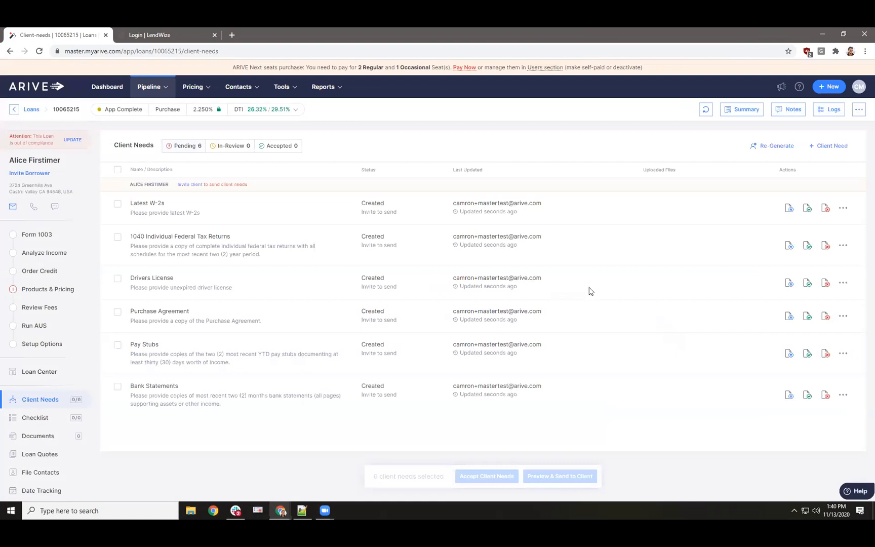
Select all pending client needs and view the borrower's loan application invitation without sending it.
left_click(117, 170)
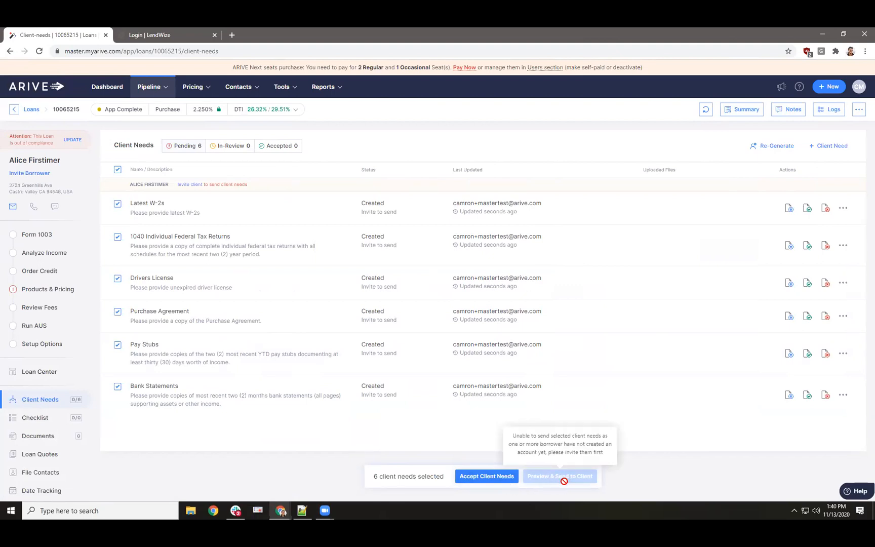
left_click(44, 175)
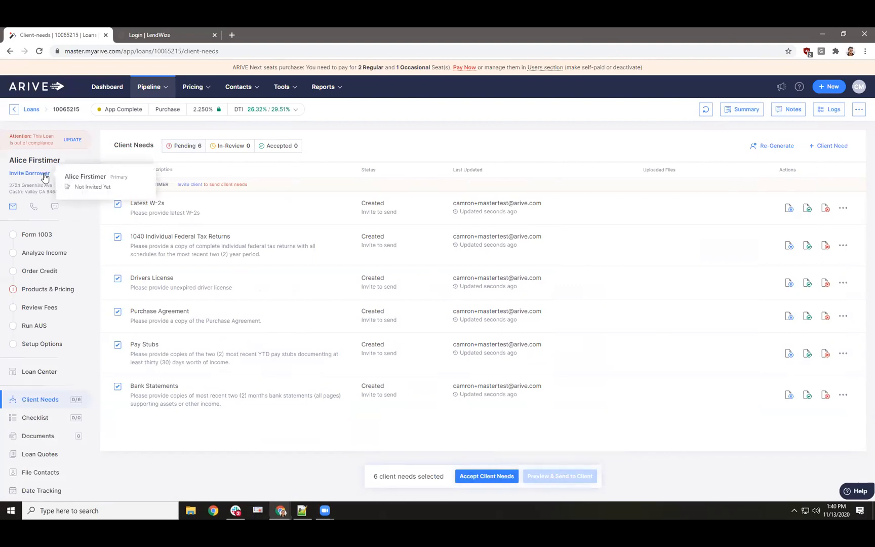
left_click(44, 175)
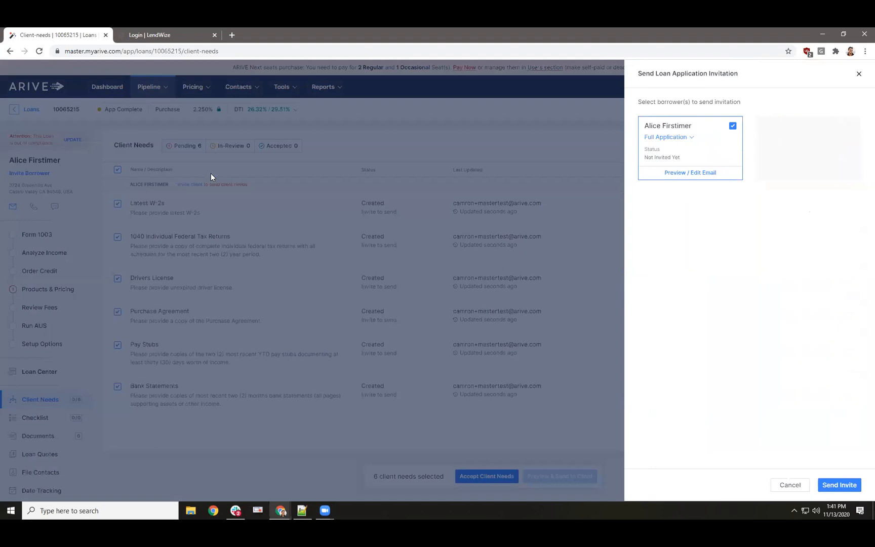
left_click(859, 74)
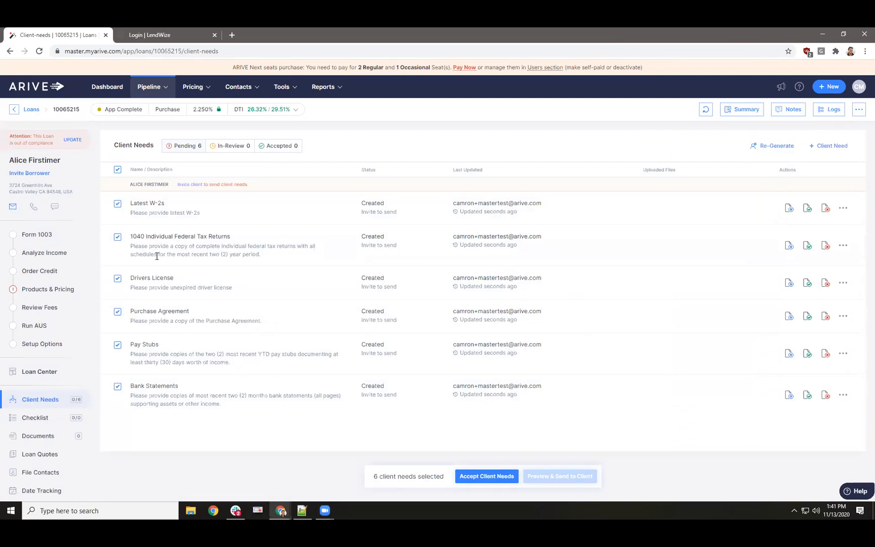
left_click(858, 91)
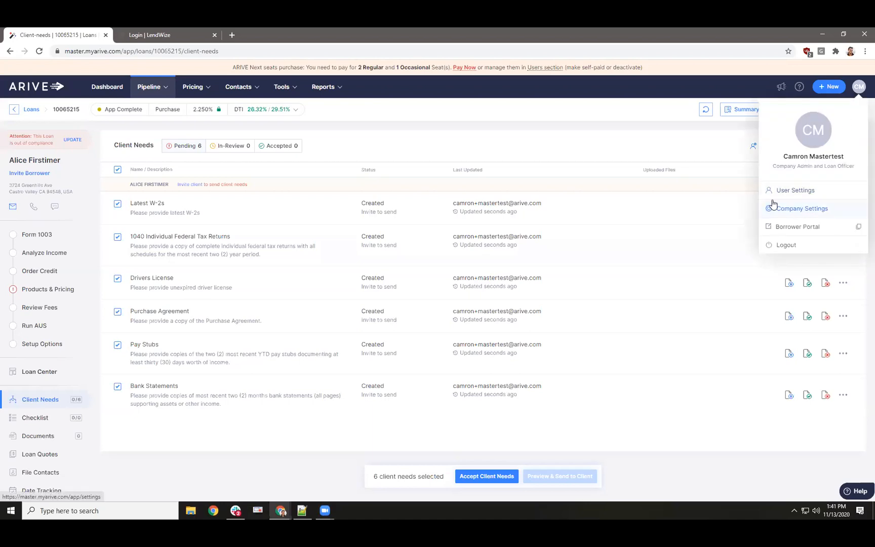
mouse_move(147, 92)
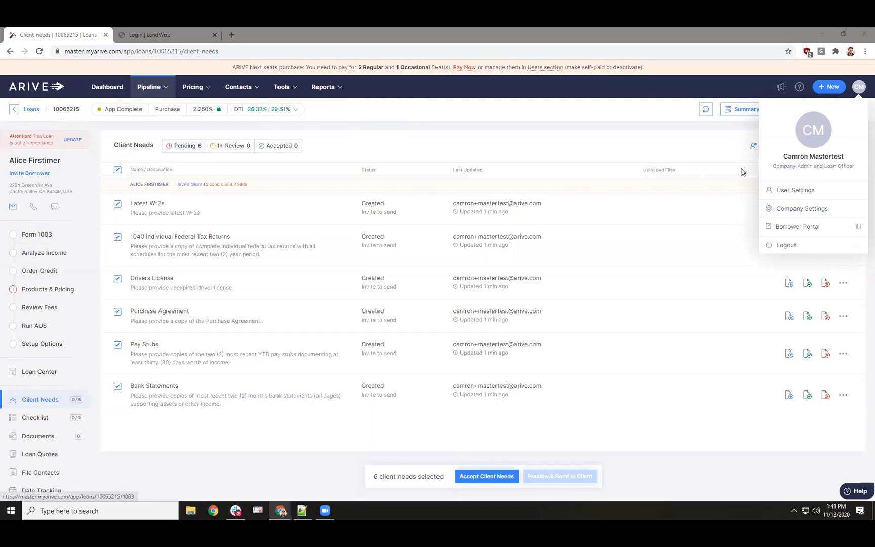
left_click(860, 88)
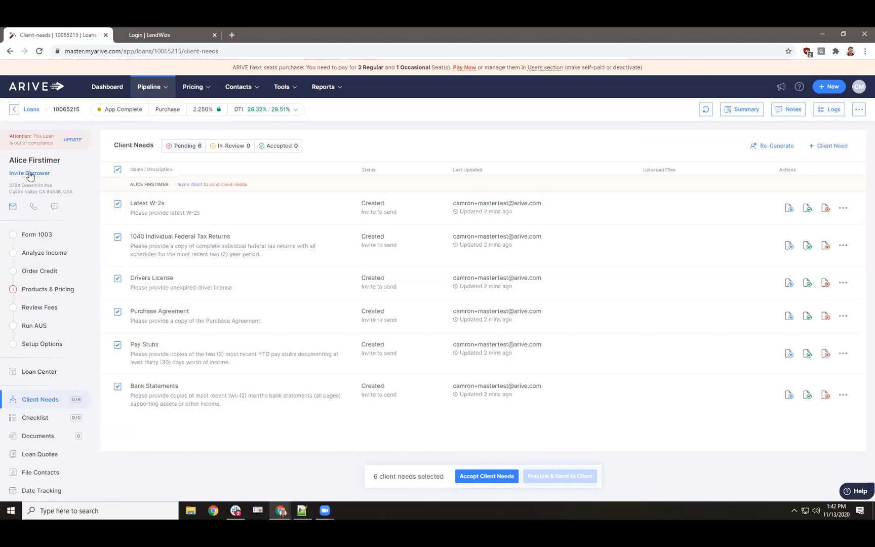
From the loan's Form 1003, manage the borrowers by adding a co-borrower and a second 1003 application.
left_click(35, 230)
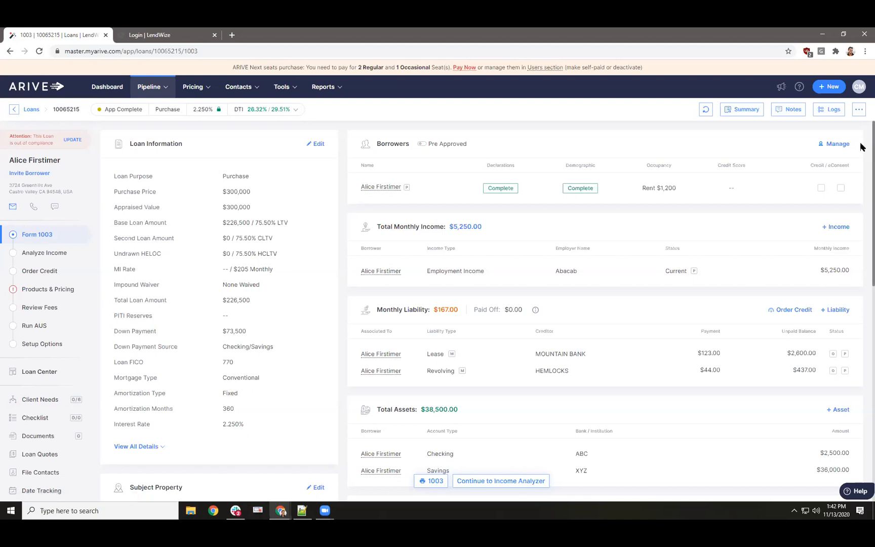
left_click(860, 112)
left_click(859, 111)
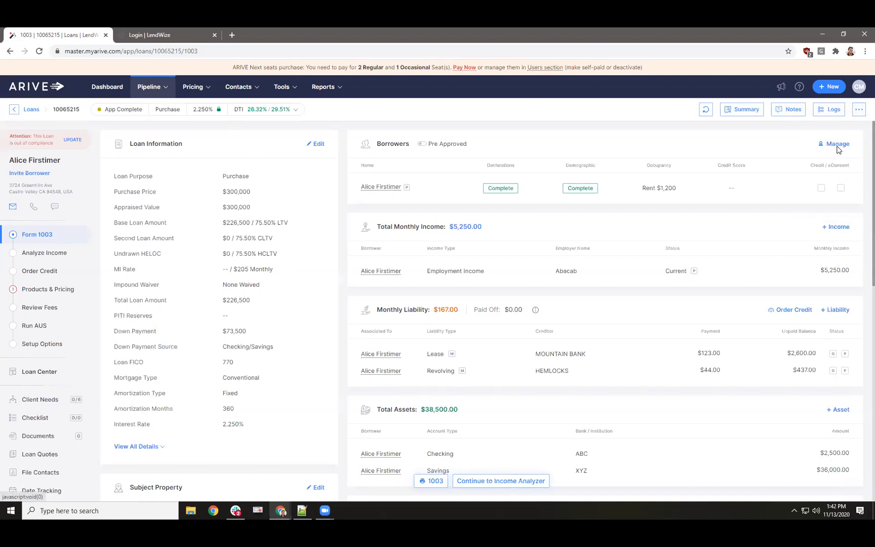
left_click(837, 146)
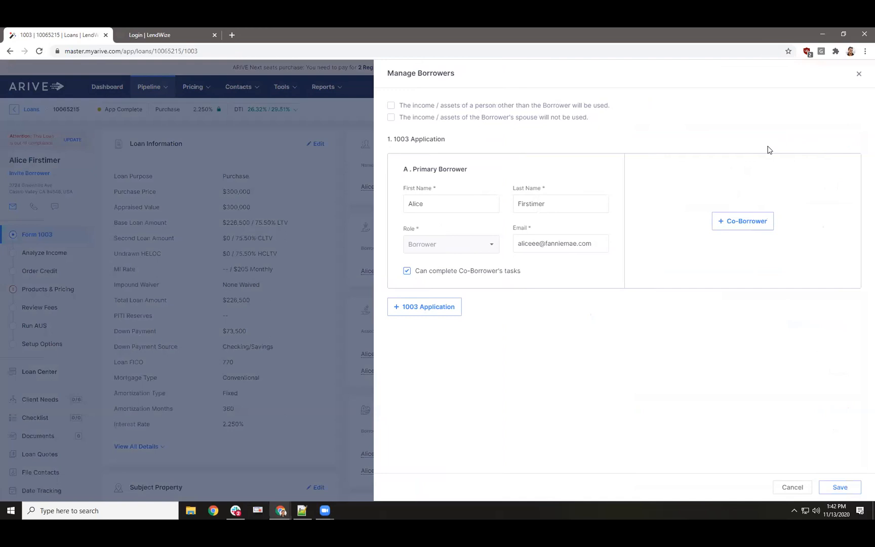
left_click(729, 221)
left_click(706, 208)
left_click(440, 306)
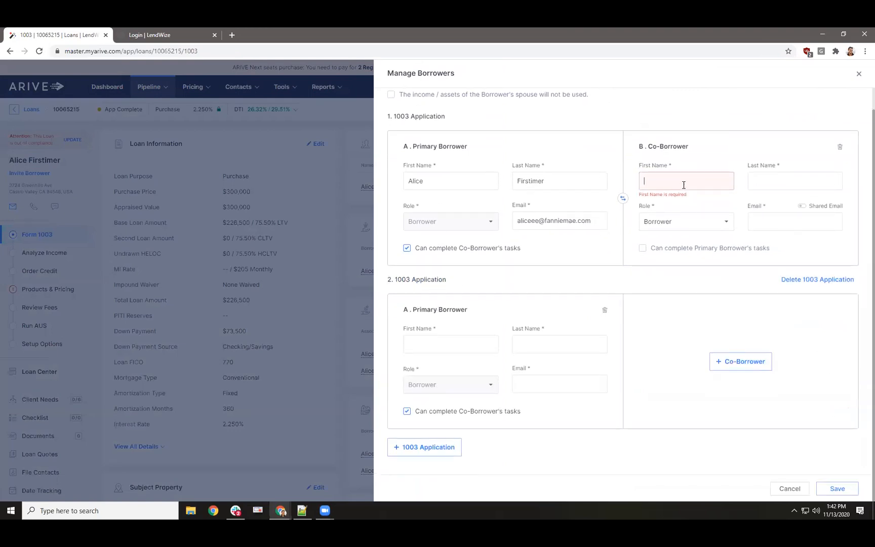
Fill in the co-borrower's name and e-mail, permit completing the primary borrower's tasks, and discard the unsaved borrower changes.
type("spouse")
key("Tab")
type("Firstimer")
left_click(735, 249)
left_click(773, 222)
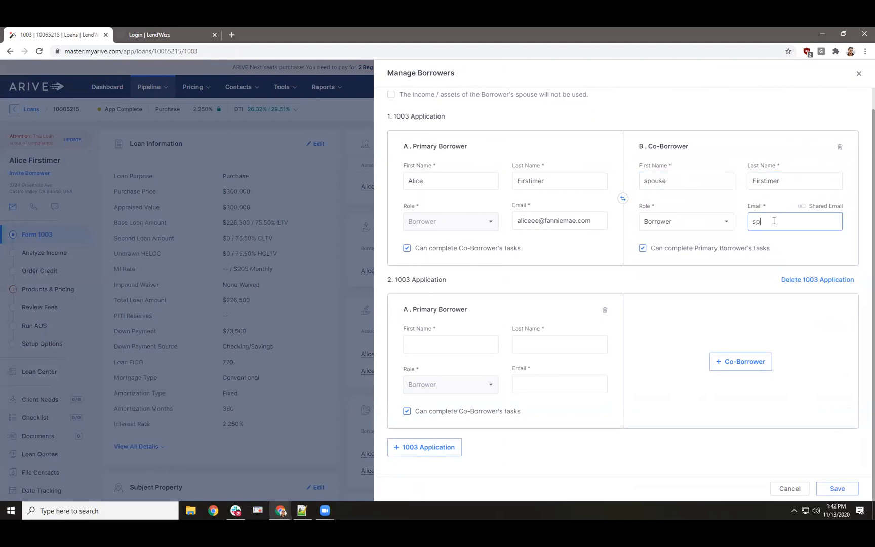
left_click(478, 350)
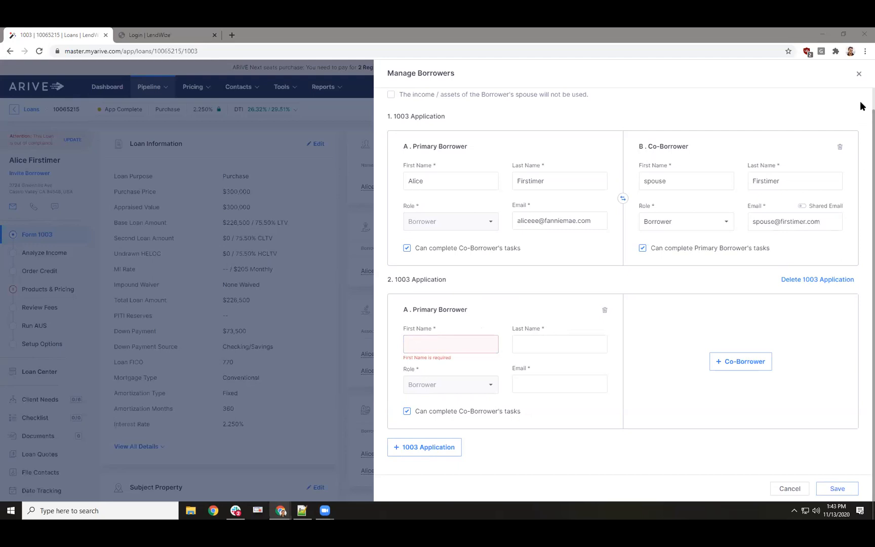
left_click(859, 74)
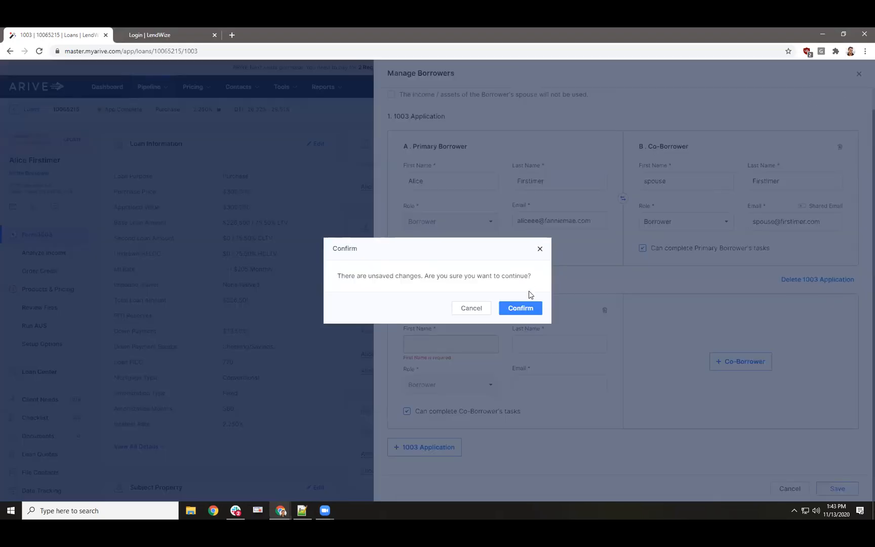
left_click(525, 307)
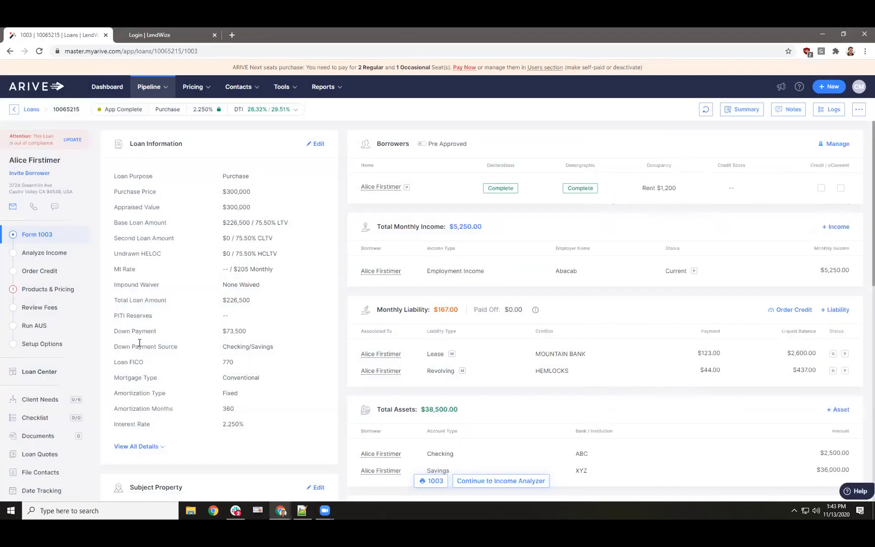
Open the POS borrower's App Started loan from the loans pipeline and go to its client needs.
scroll(140, 343, "down", 5)
scroll(71, 358, "down", 1)
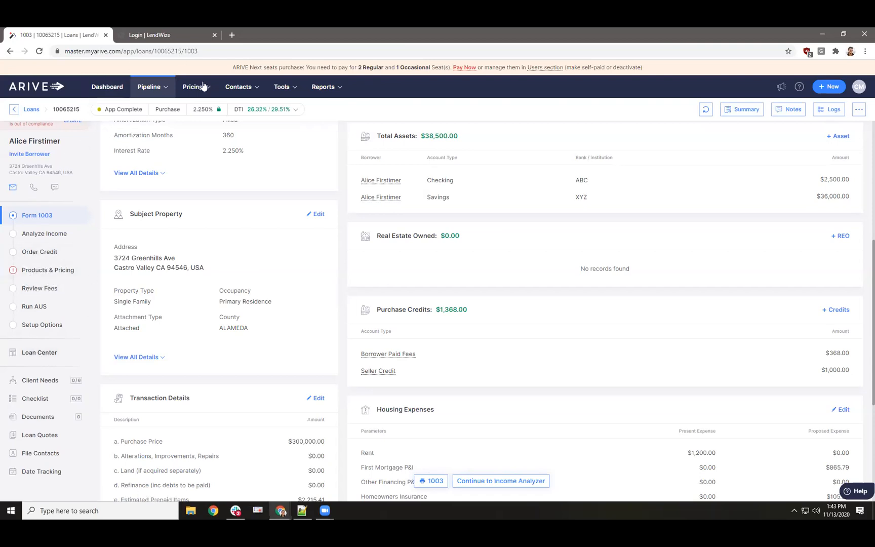
left_click(150, 114)
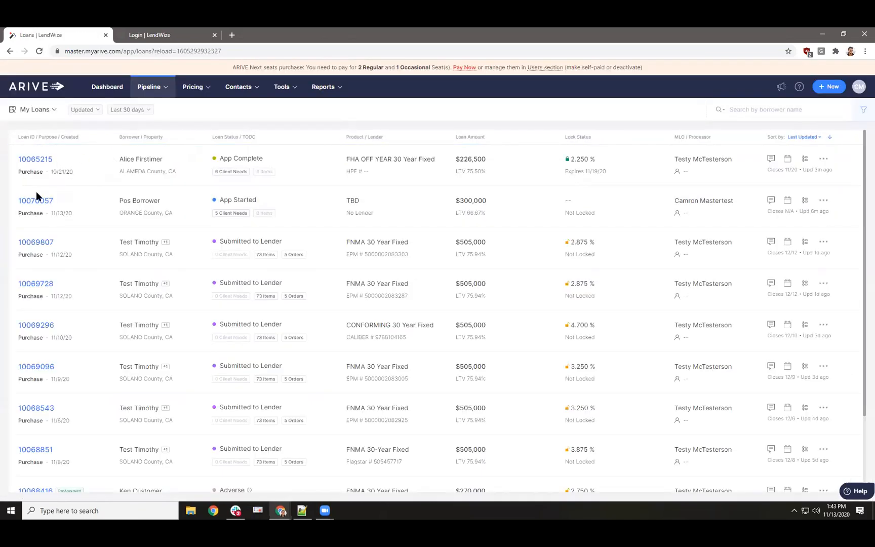
left_click(35, 200)
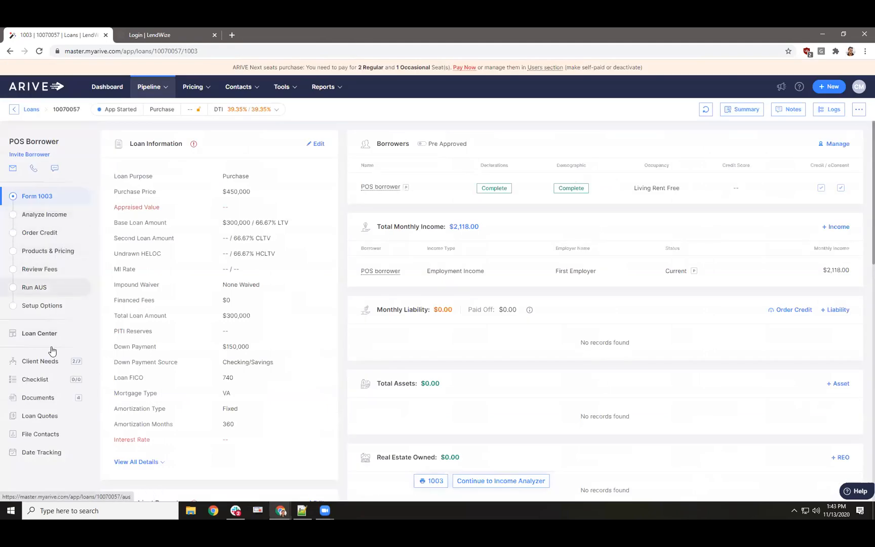
left_click(44, 381)
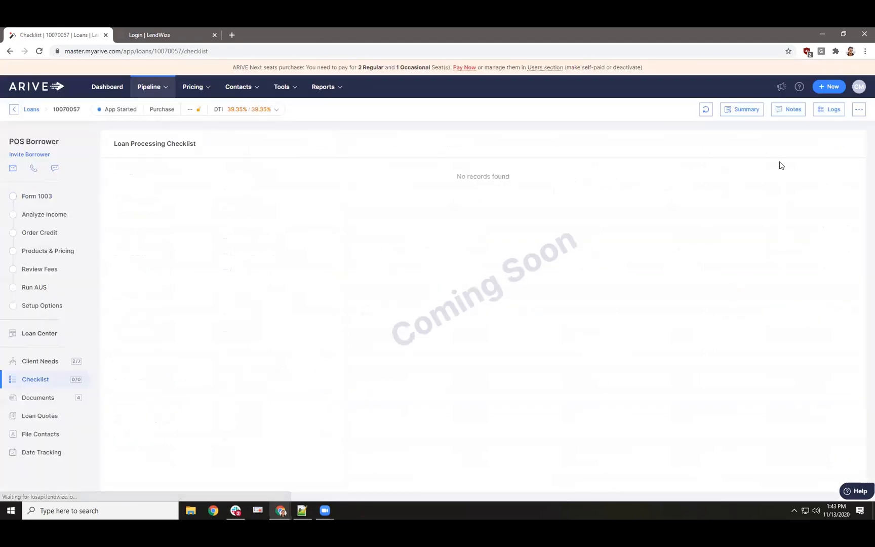
left_click(45, 363)
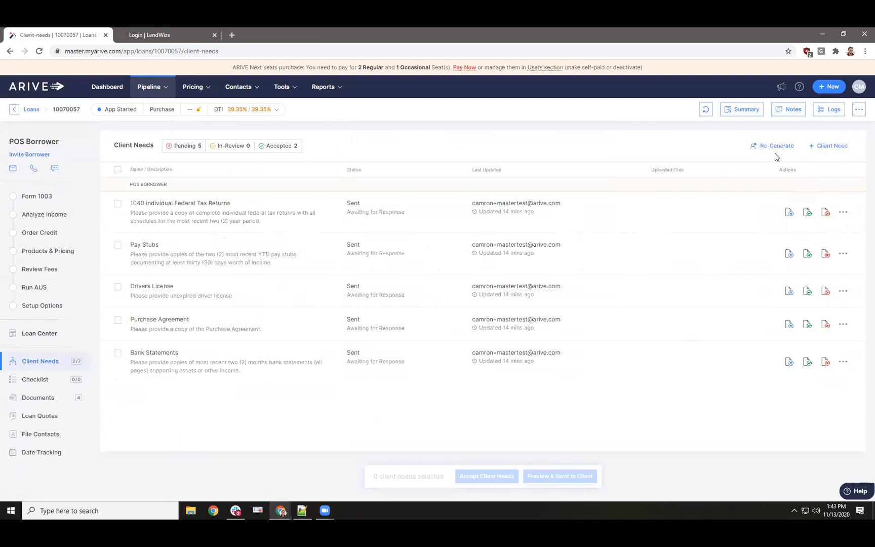
Start adding a client need assigned to POS borrower.
left_click(829, 146)
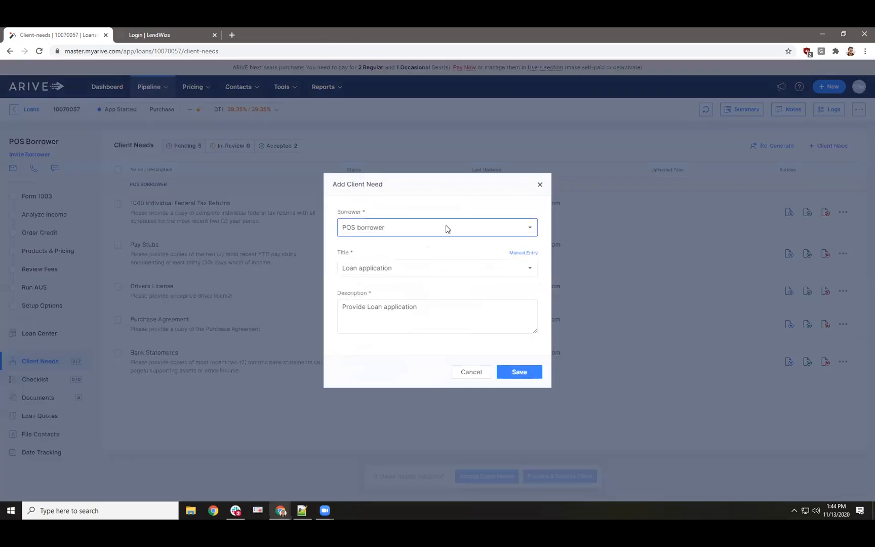
left_click(449, 230)
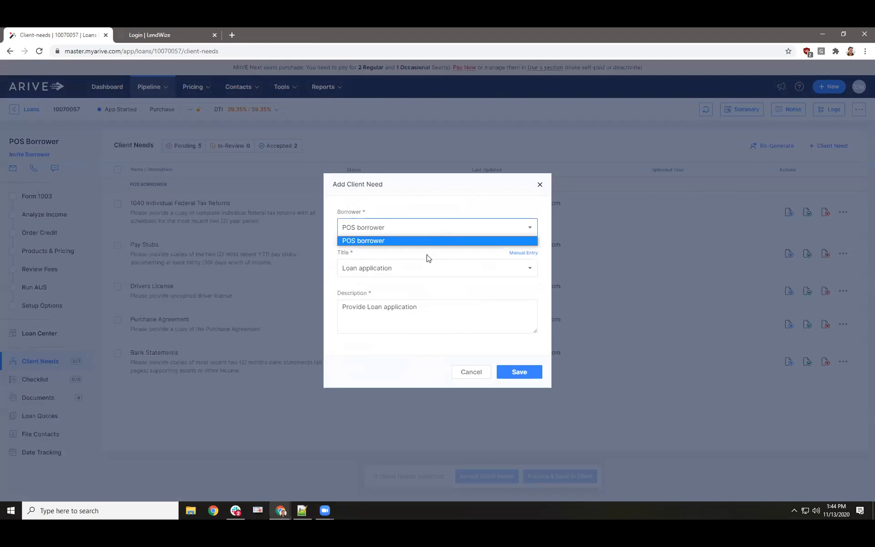
left_click(427, 242)
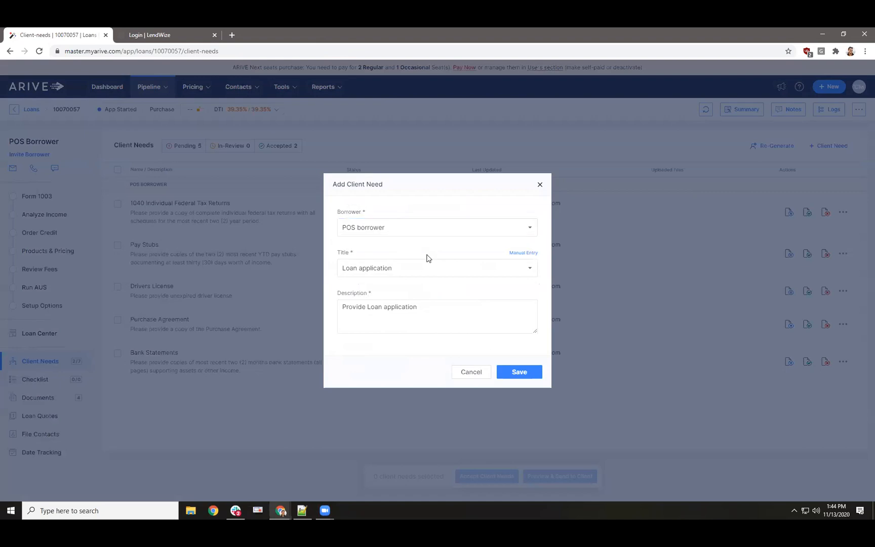
Clear the client need's title in manual entry, return to list selection and browse the predefined titles.
left_click(522, 254)
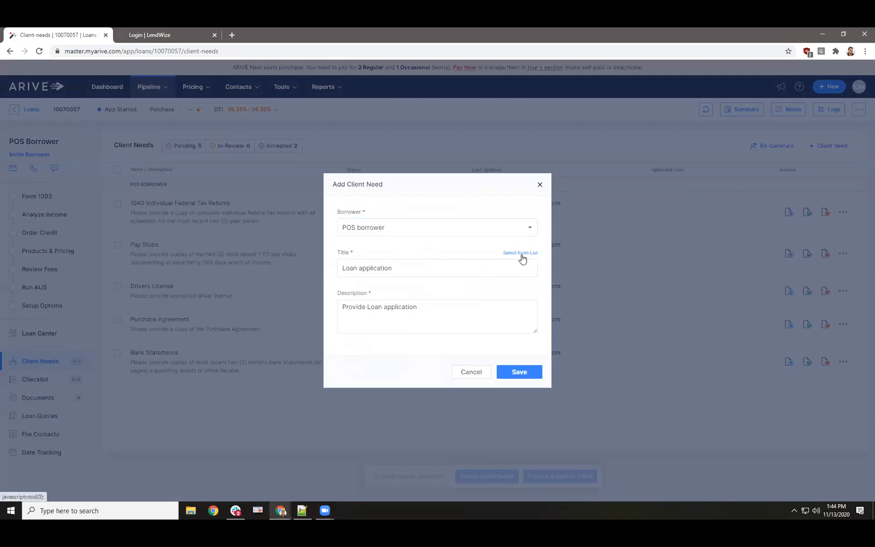
left_click(490, 270)
double_click(499, 268)
key("BackSpace")
key("BackSpace")
key("BackSpace")
key("BackSpace")
key("BackSpace")
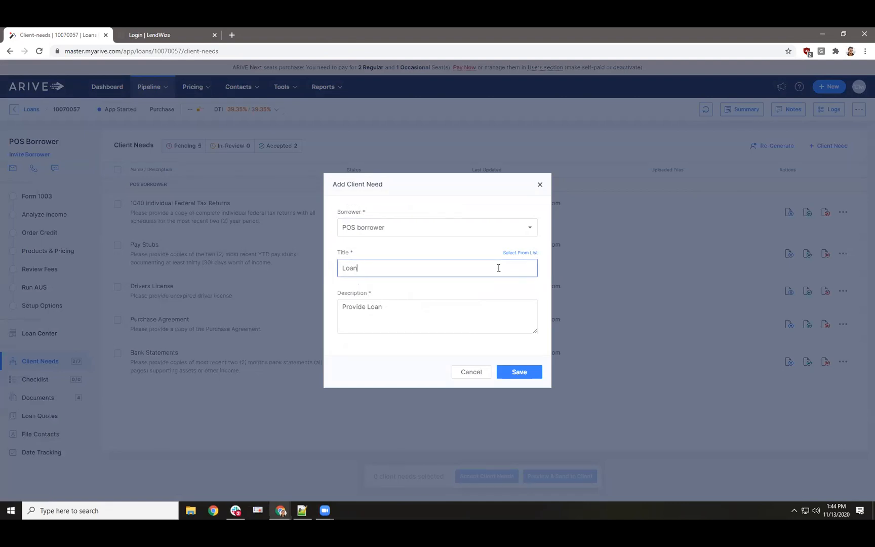
left_click(521, 252)
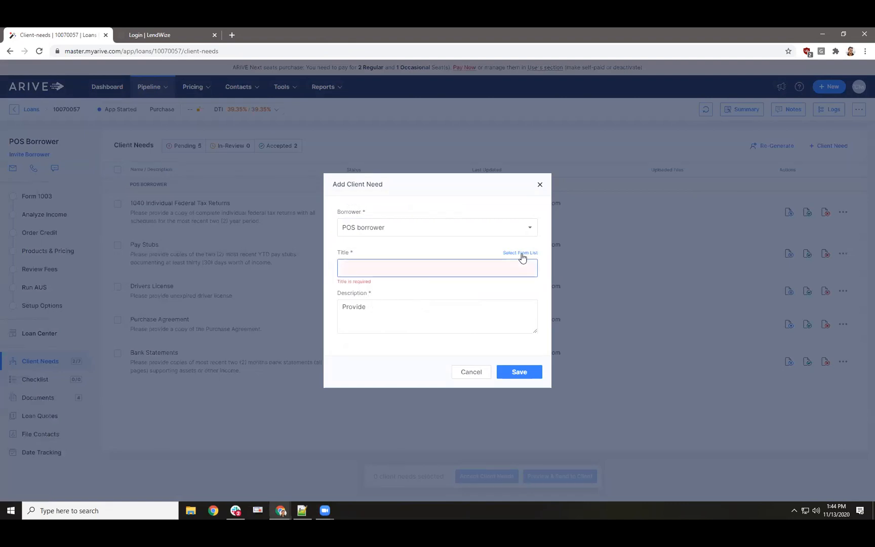
left_click(465, 269)
scroll(428, 360, "down", 3)
scroll(428, 359, "up", 5)
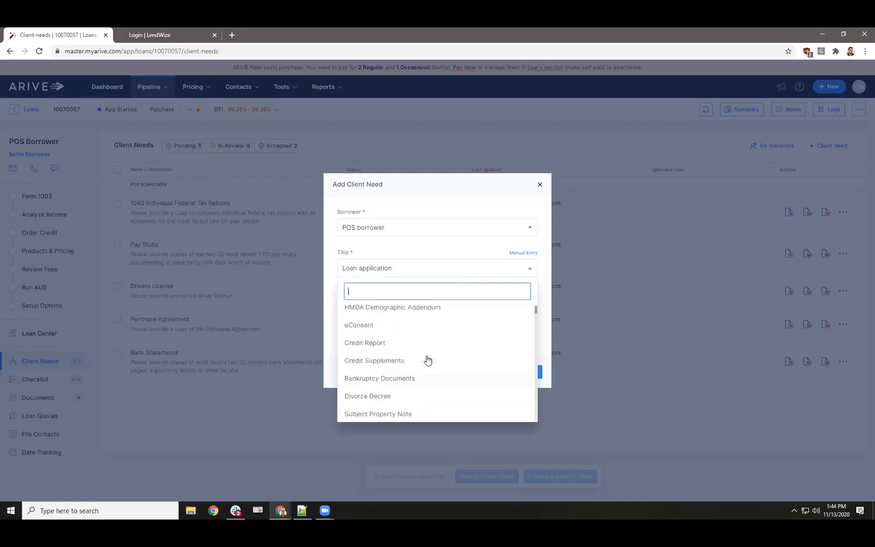
Switch the client need's title to manual entry and enter "Underwriting Condition exapmle".
left_click(523, 255)
left_click(486, 268)
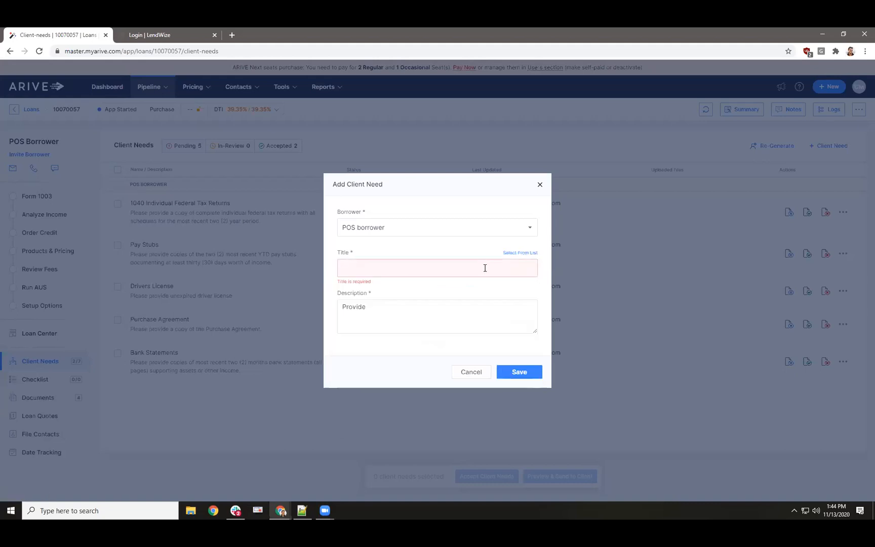
type("Un")
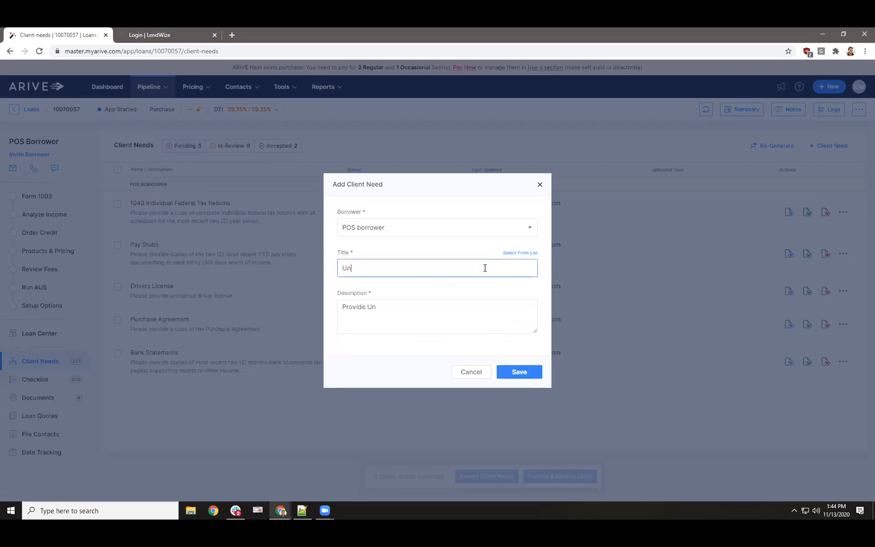
type("derwriting Condition exapmle")
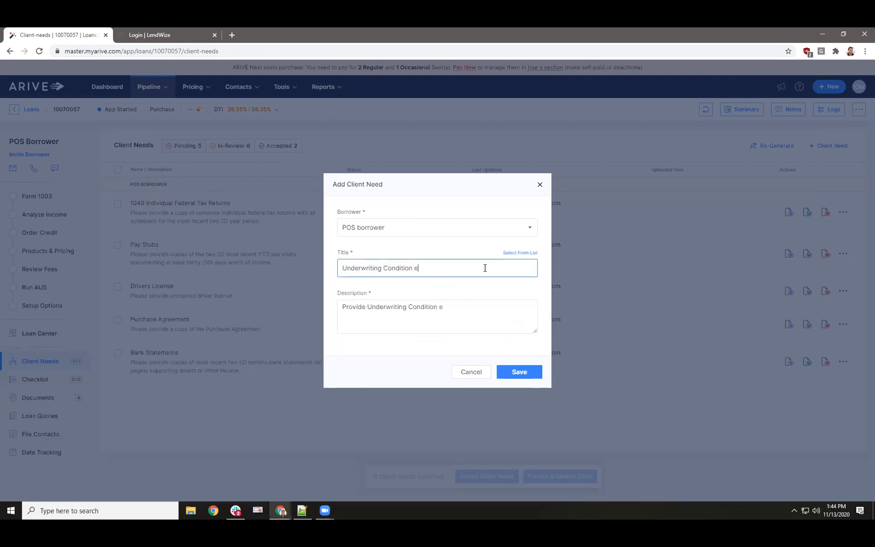
key("Tab")
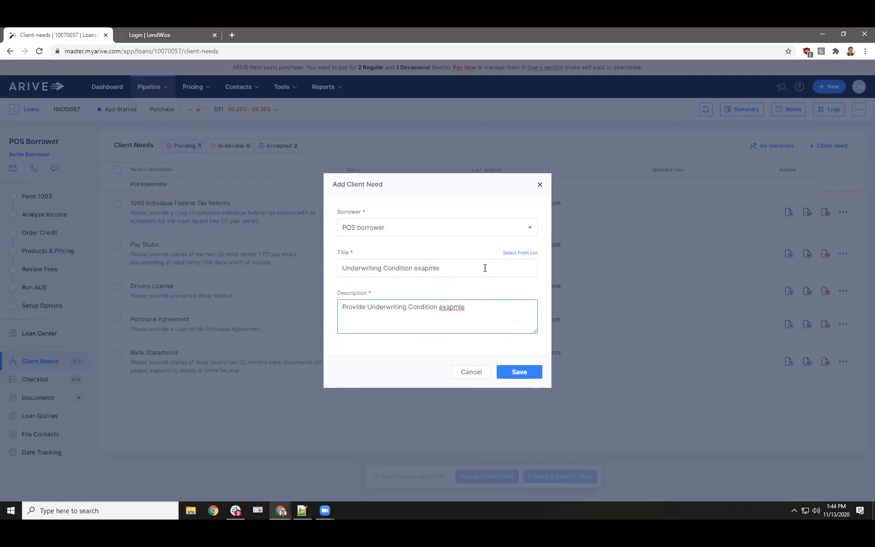
Replace the client need's description with "provide more detail here" and save the need.
key("ctrl+a")
type("provide f")
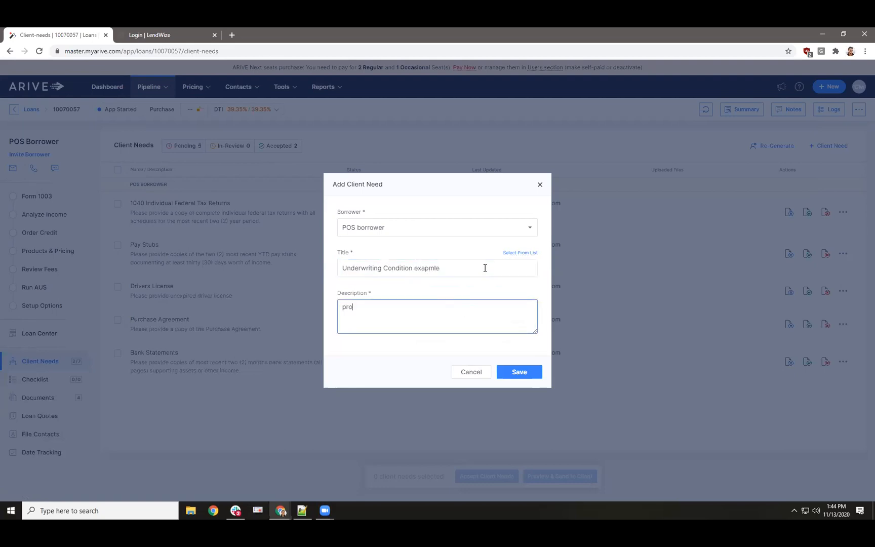
type("ore detail here")
left_click(517, 372)
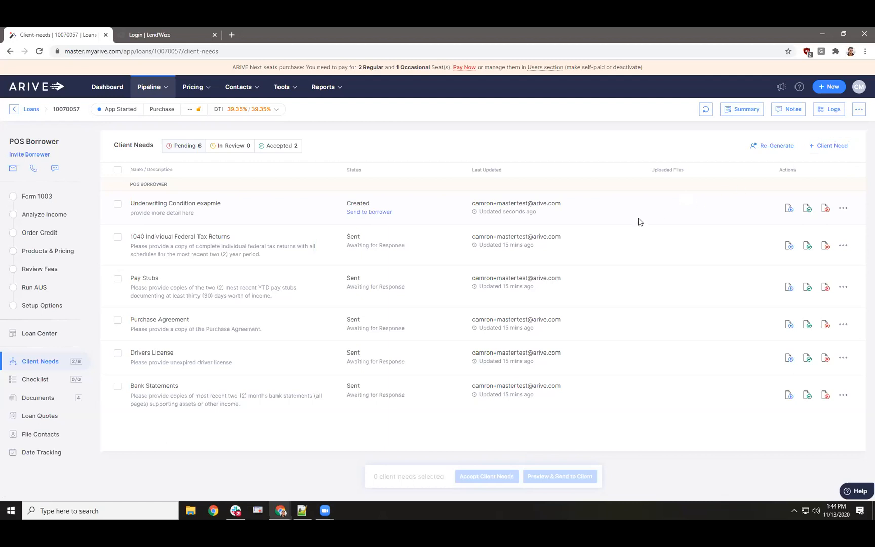
Add another client need for POS borrower with the manually entered title "antohre need" and save it.
left_click(834, 147)
left_click(435, 242)
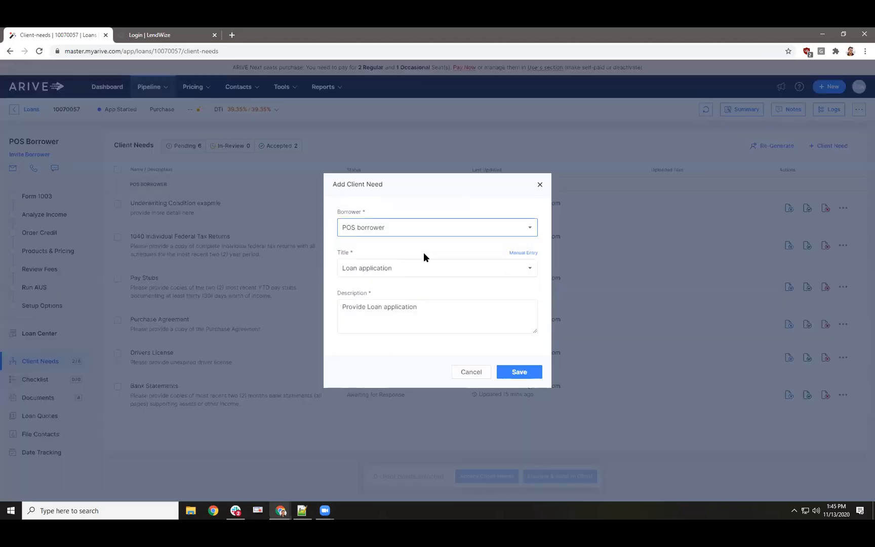
triple_click(485, 266)
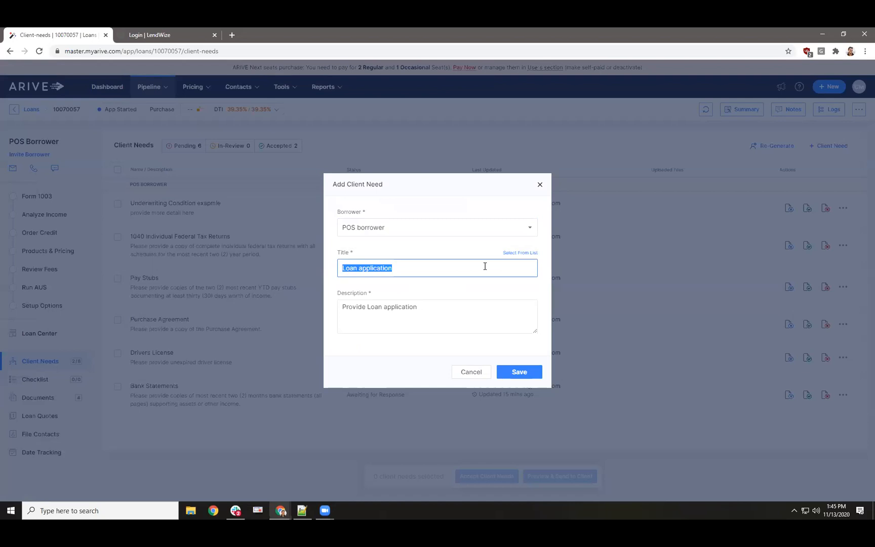
type("antohre need")
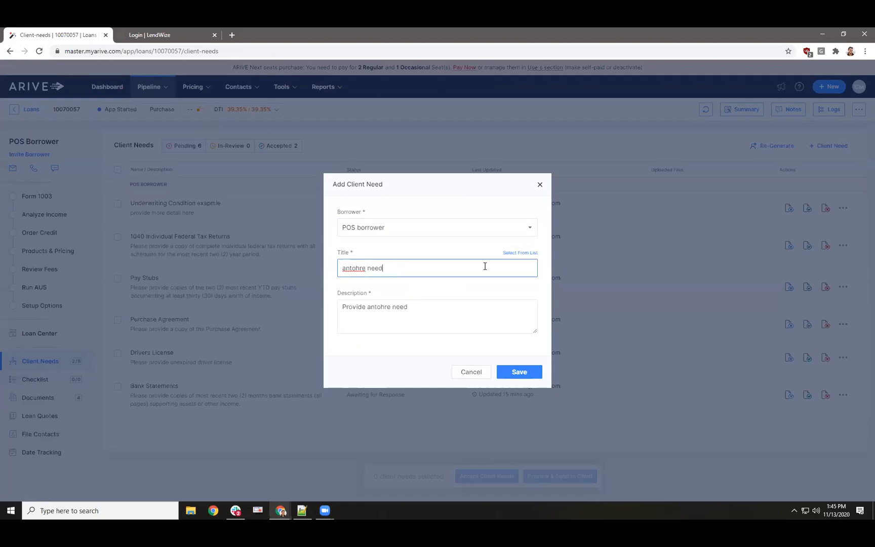
key("Tab")
left_click(512, 375)
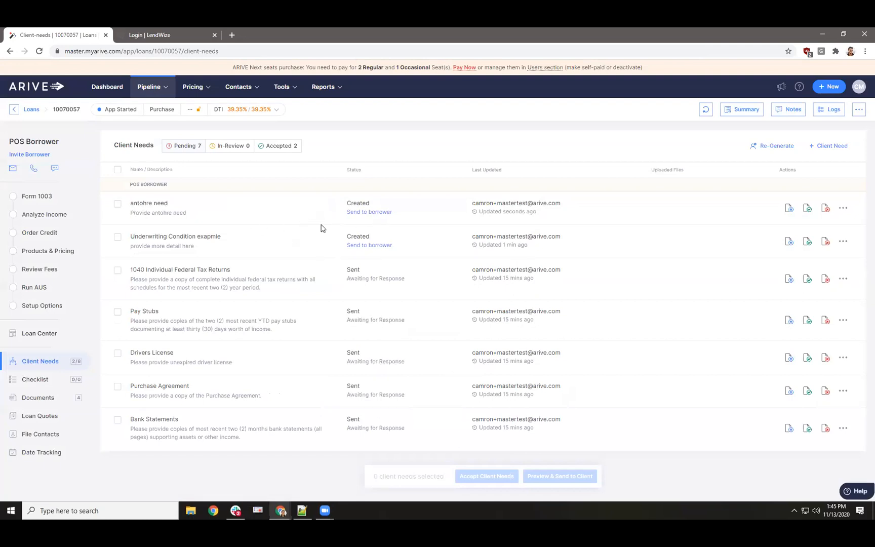
Select the "antohre need" and "Underwriting Condition exapmle" client needs, preview their e-mail and send it to the borrower.
left_click(118, 203)
left_click(118, 237)
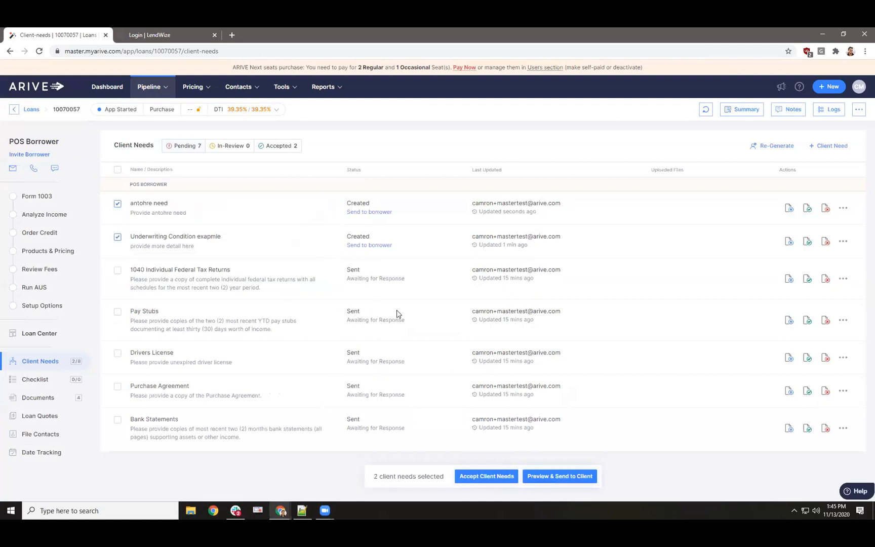
left_click(547, 477)
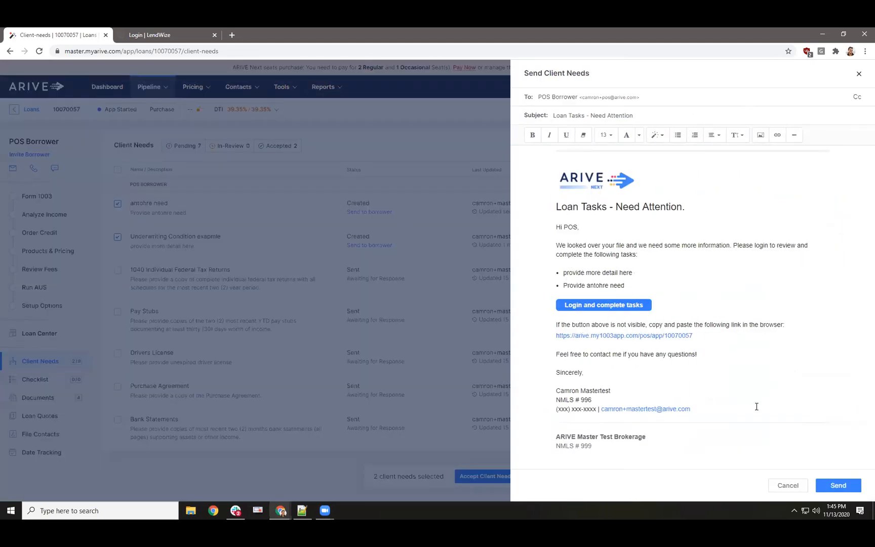
left_click(838, 486)
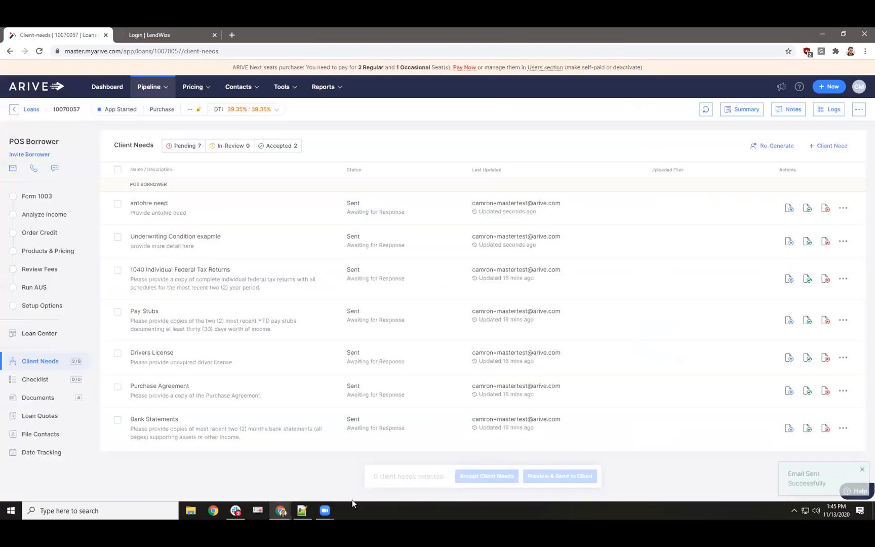
Switch to the incognito browser window and sign in to the borrower portal with the borrower's e-mail and account password.
mouse_move(281, 510)
left_click(375, 469)
left_click(504, 188)
key("Tab")
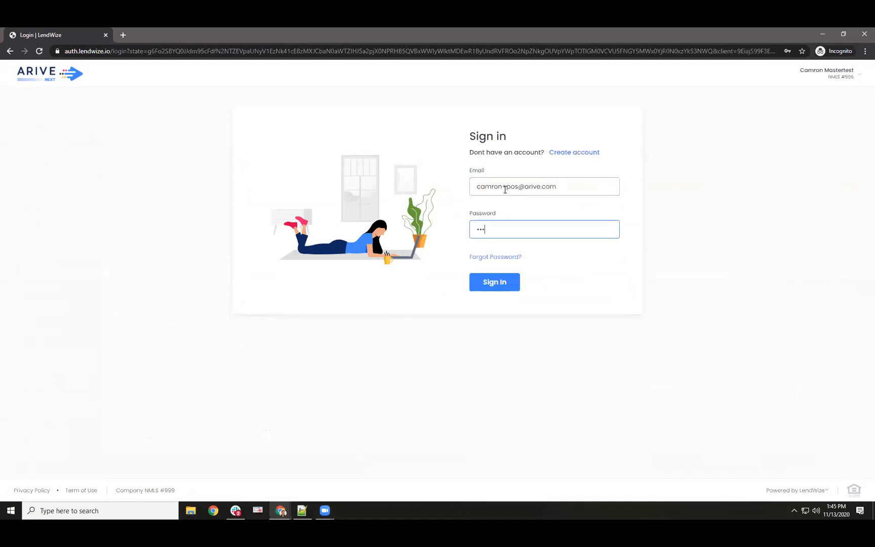
key("Return")
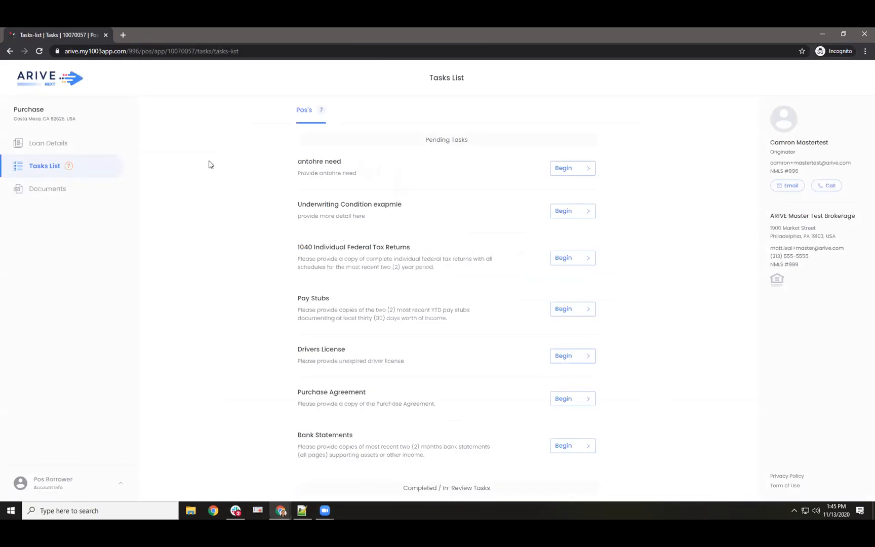
Examine the titles and descriptions of the two new pending tasks in the borrower's tasks list, and return to the loan's client needs.
double_click(324, 172)
triple_click(322, 161)
left_click_drag(298, 205, 404, 210)
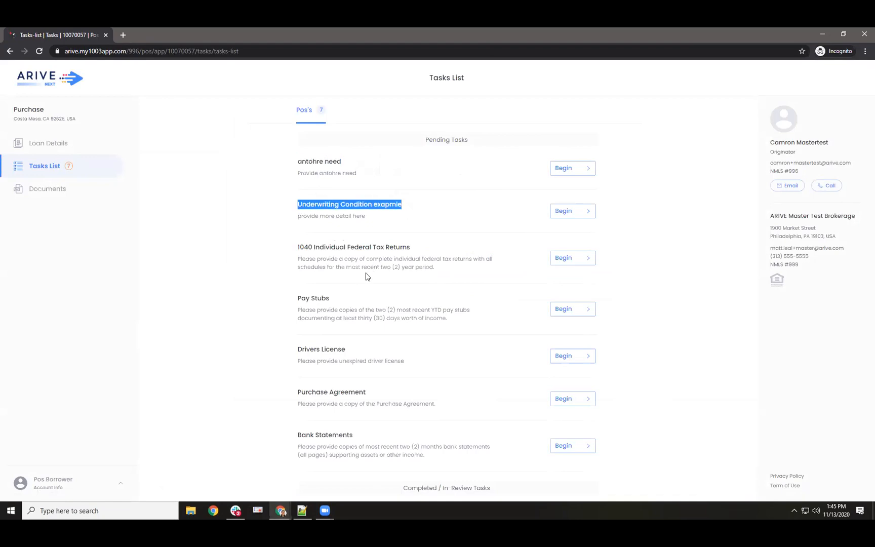
triple_click(364, 223)
double_click(384, 201)
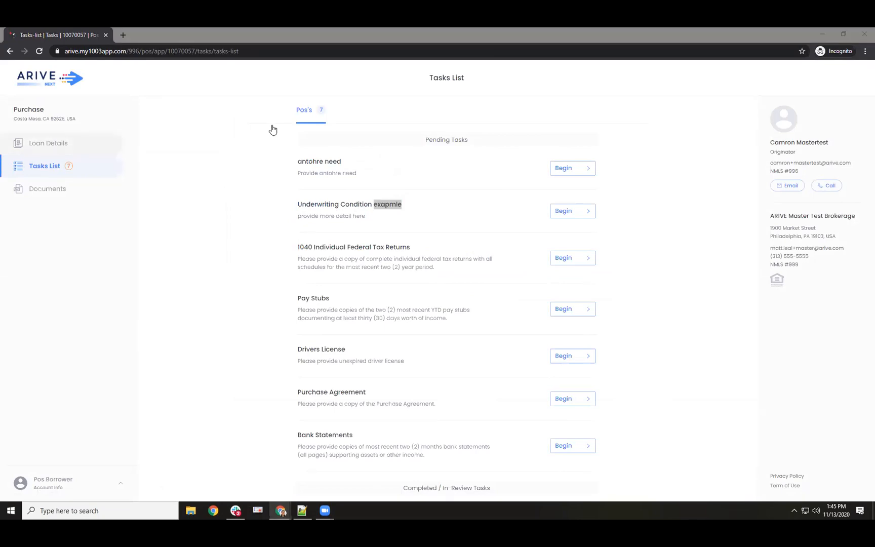
left_click(822, 34)
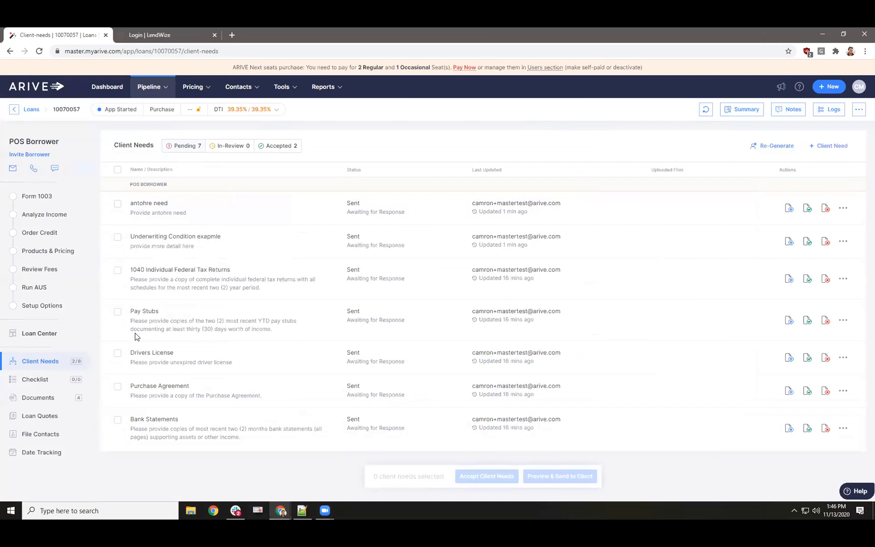
Launch the Microsoft Edge browser.
key("super")
type("edge")
key("Return")
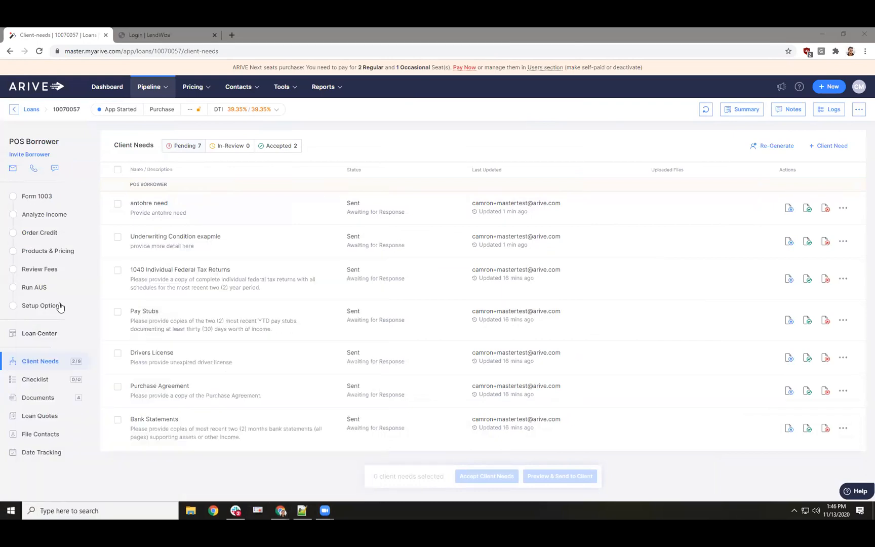
Open the borrower portal from the account options, copy its registration page address and close that page.
mouse_move(219, 81)
left_click(861, 101)
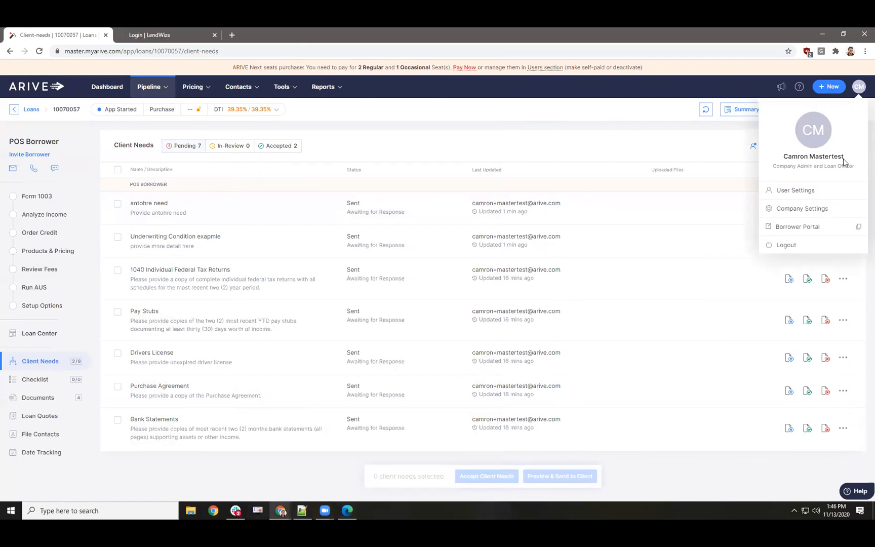
left_click(826, 228)
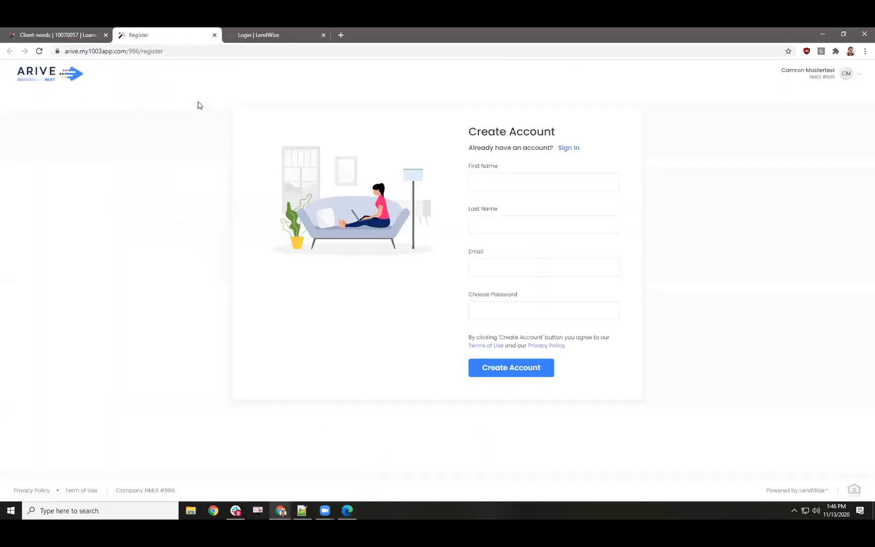
left_click(184, 51)
key("ctrl+c")
left_click(215, 35)
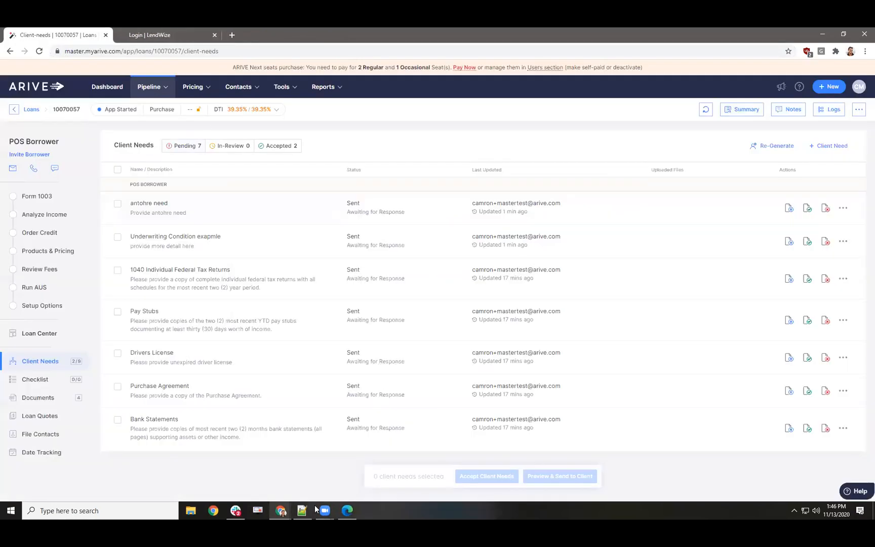
Load the copied registration address in Microsoft Edge to view the borrower's Create Account form, and close Edge.
left_click(346, 510)
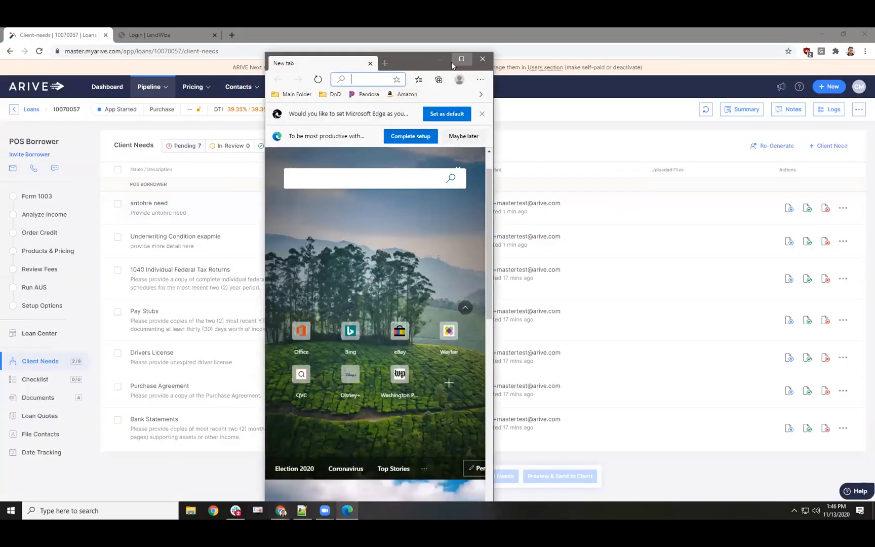
left_click(453, 61)
key("ctrl+v")
key("Return")
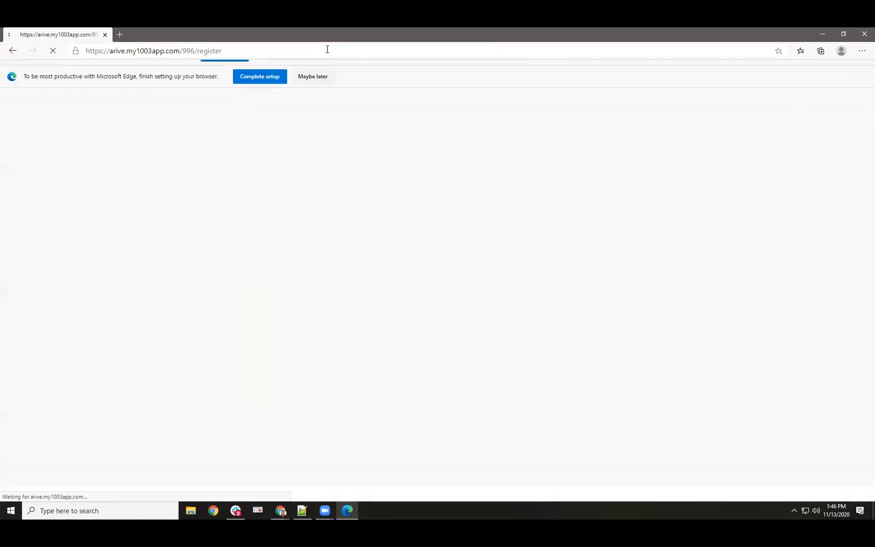
left_click(483, 200)
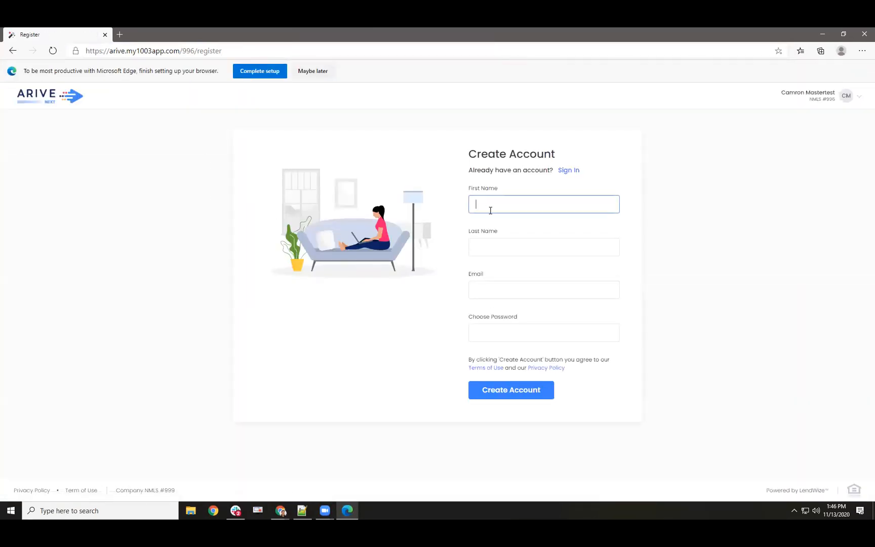
left_click(305, 260)
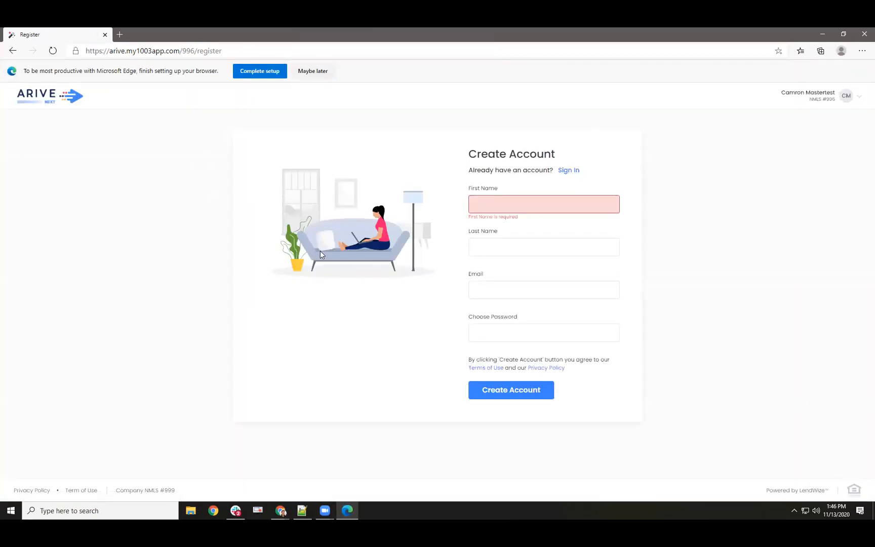
left_click(863, 35)
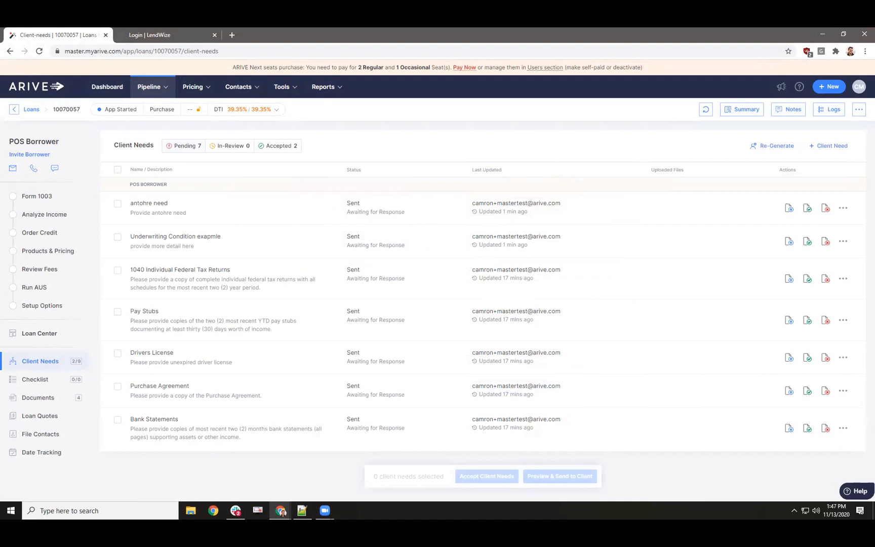
Go to the loan's documents and look through the list of available forms.
left_click(51, 398)
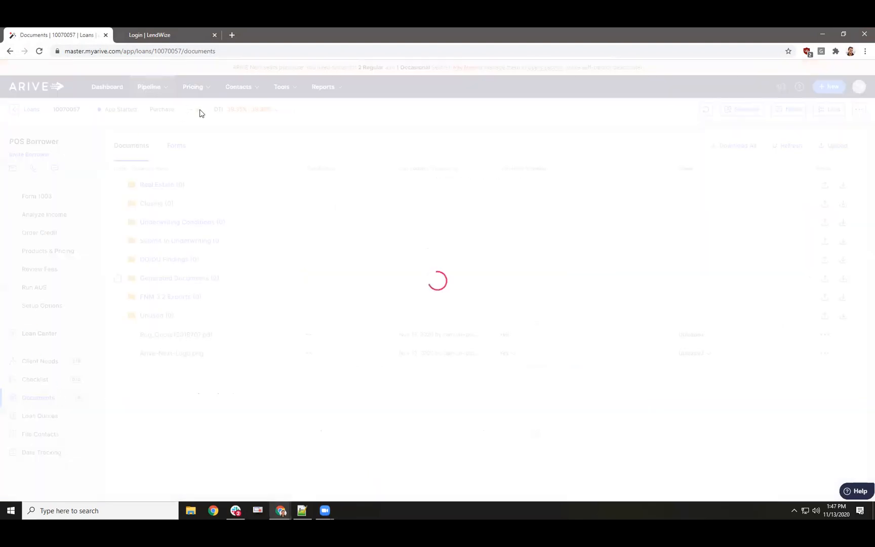
left_click(178, 147)
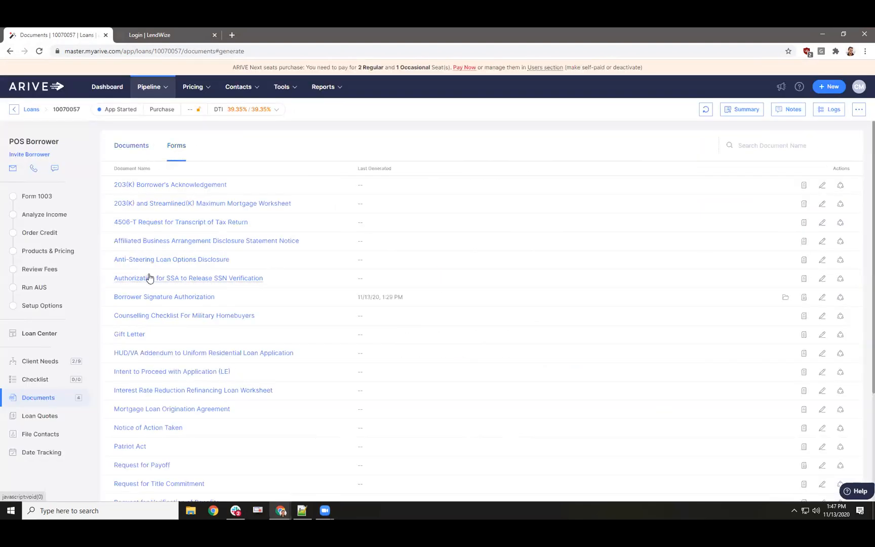
scroll(158, 281, "down", 3)
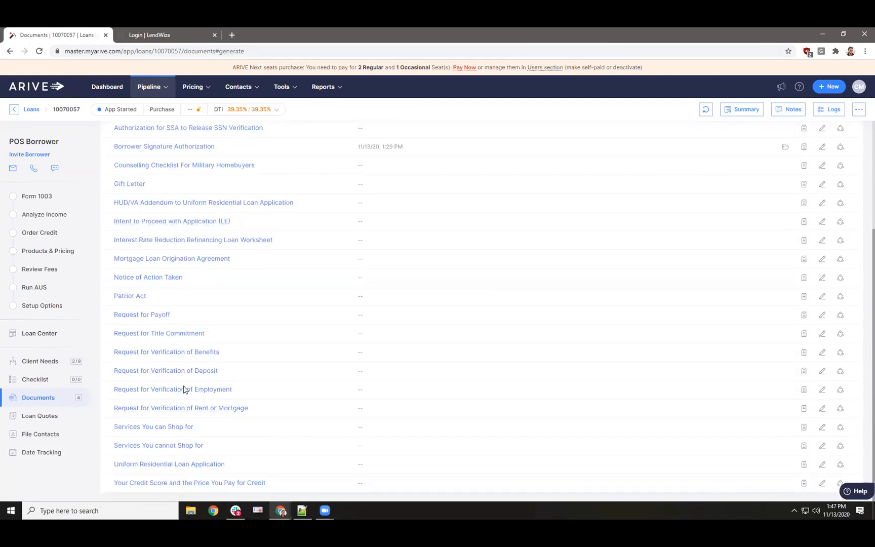
scroll(184, 387, "up", 3)
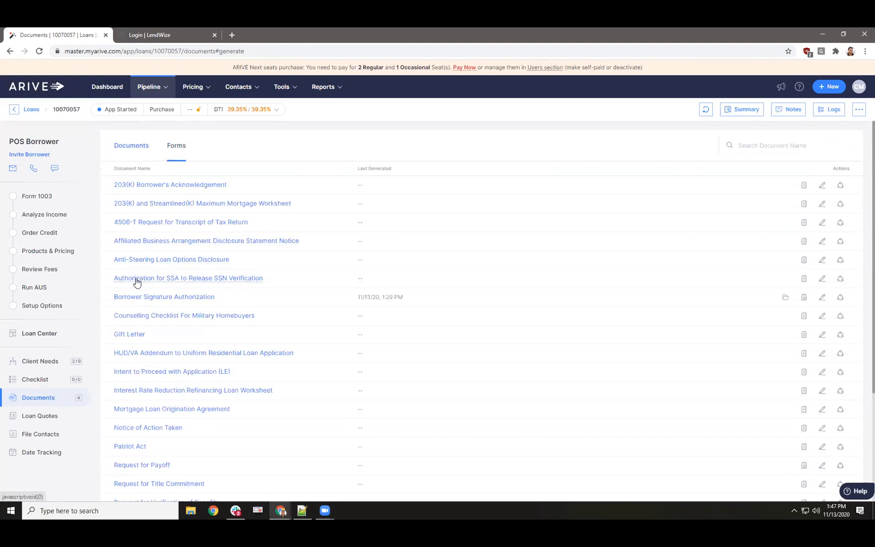
View the Borrower Signature Authorization form for POS borrower and close it without generating it.
left_click(143, 299)
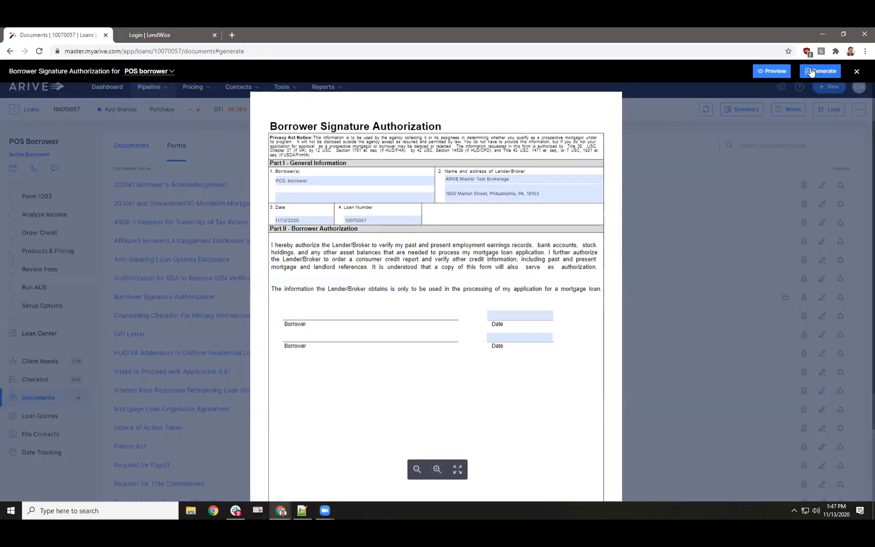
left_click(855, 72)
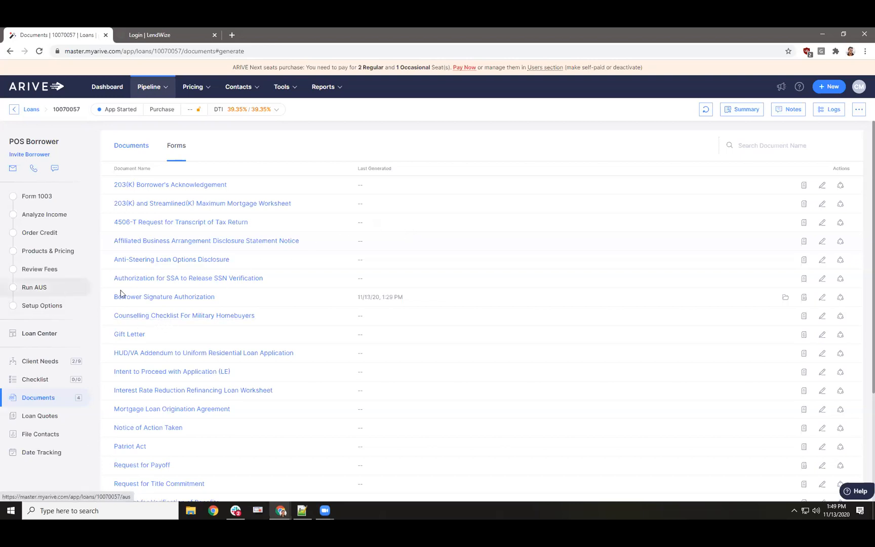
left_click(186, 299)
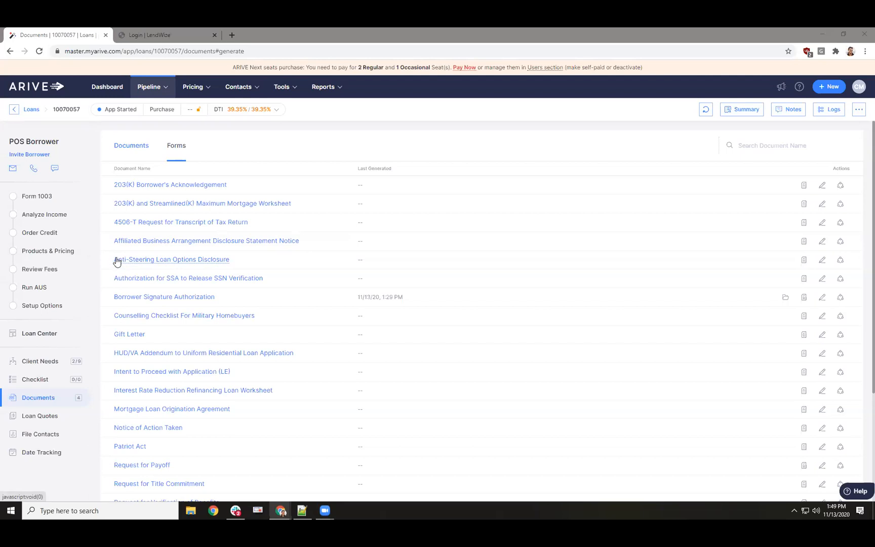
Go to the company settings and locate the DBA Branding Config section in the organization details.
left_click(858, 86)
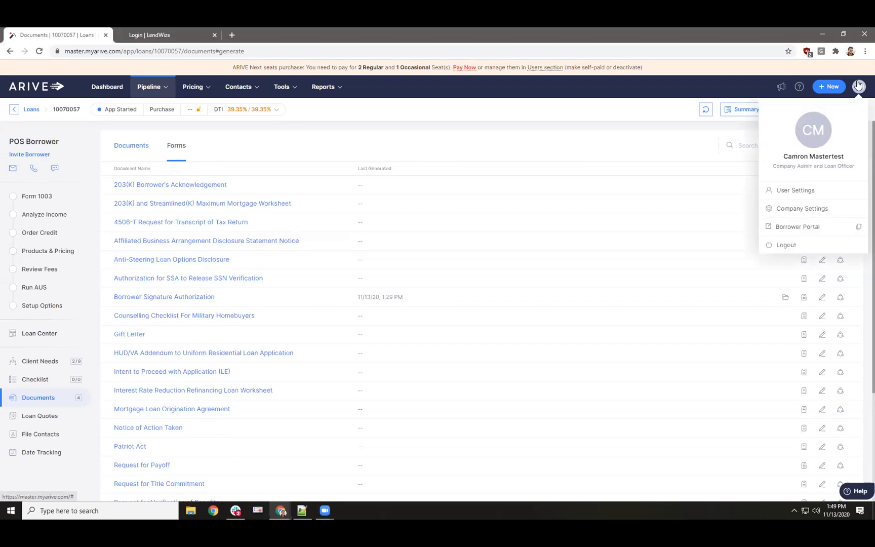
left_click(790, 209)
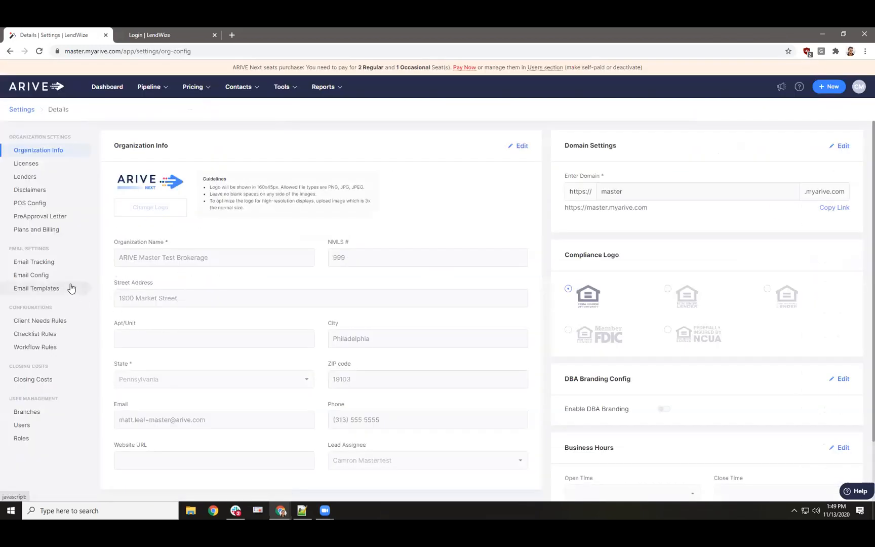
scroll(653, 341, "down", 2)
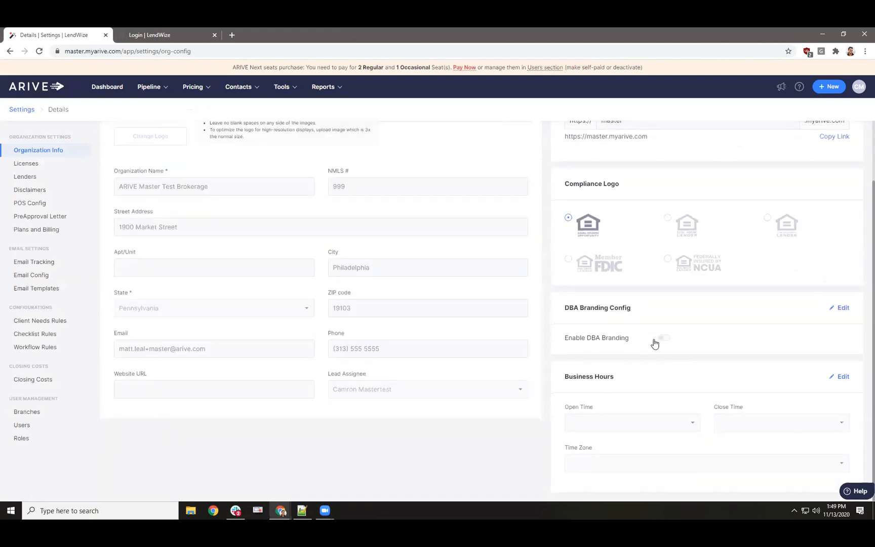
left_click_drag(597, 308, 616, 308)
triple_click(612, 306)
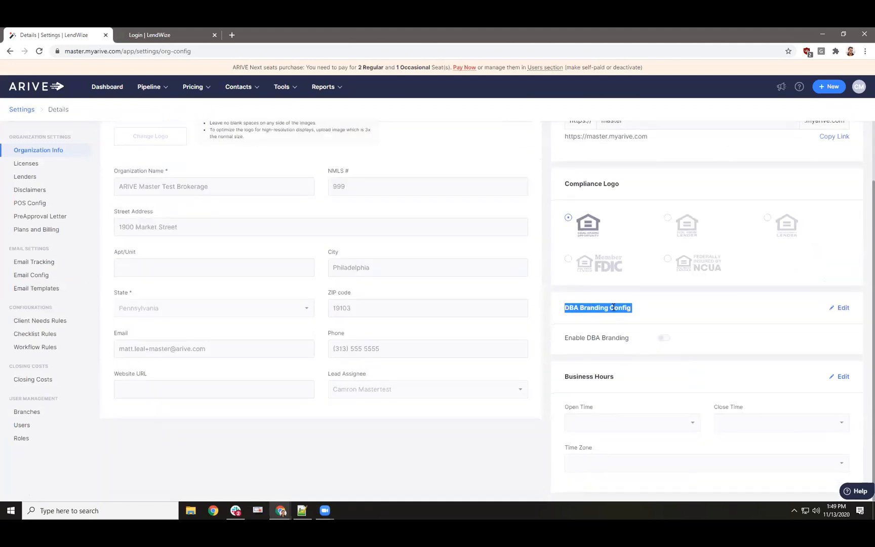
Edit the DBA Branding Config and enable DBA branding for the organization.
left_click(842, 309)
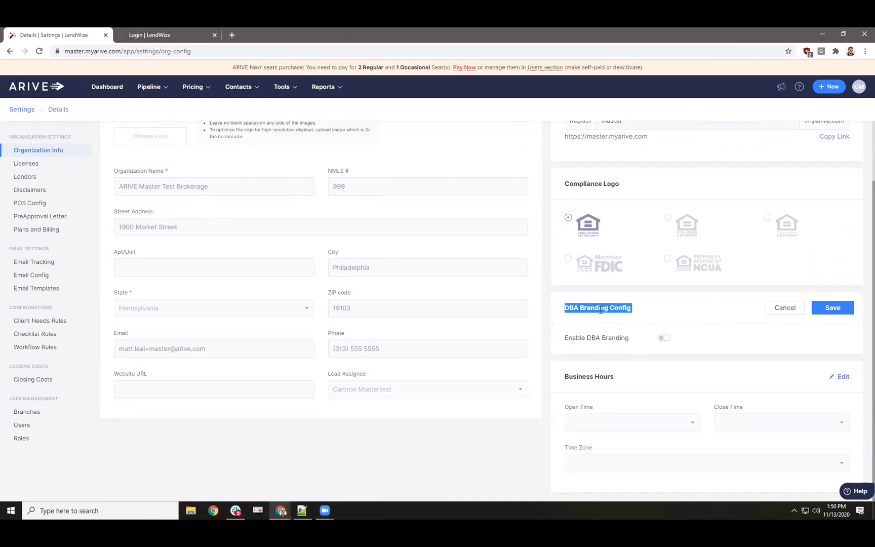
scroll(581, 328, "up", 2)
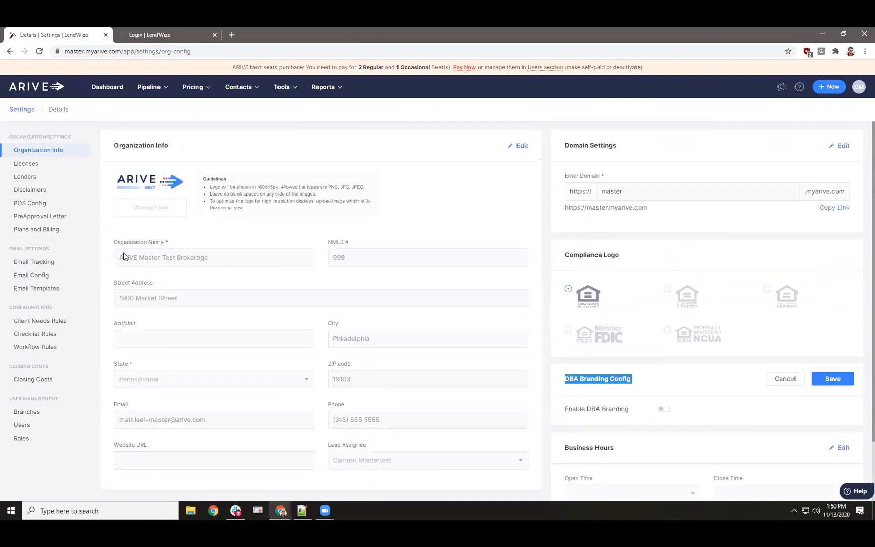
left_click_drag(127, 259, 180, 259)
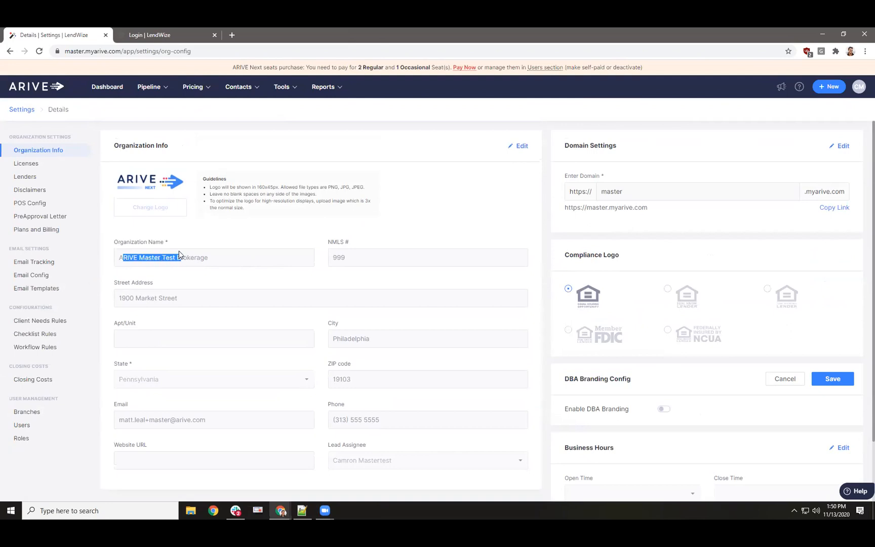
triple_click(608, 408)
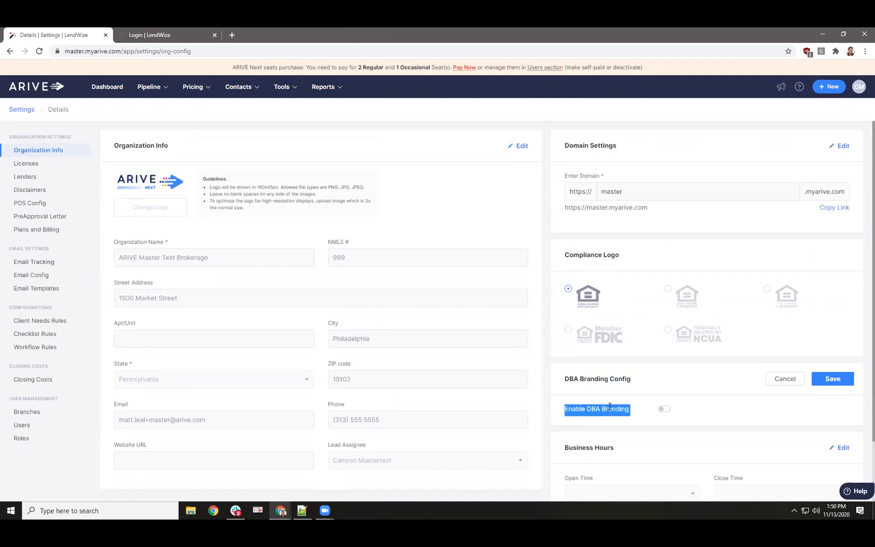
scroll(627, 397, "down", 2)
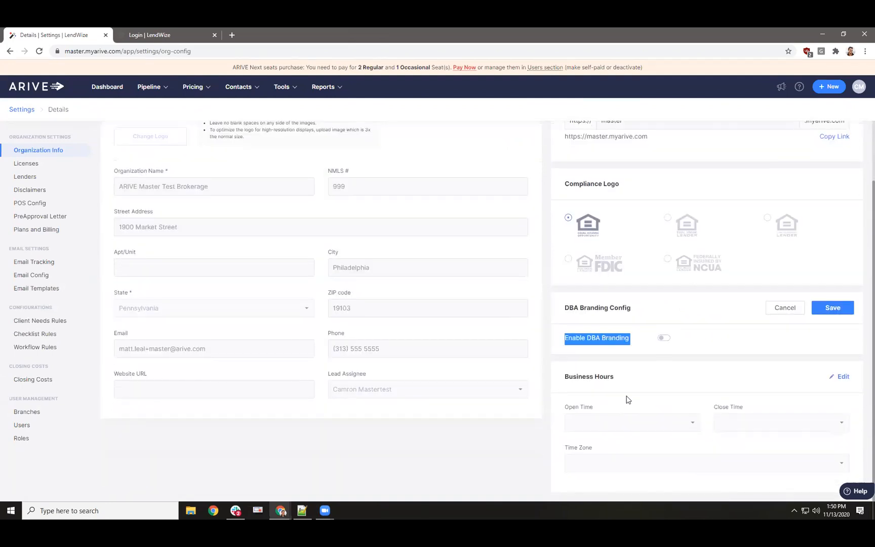
left_click(664, 339)
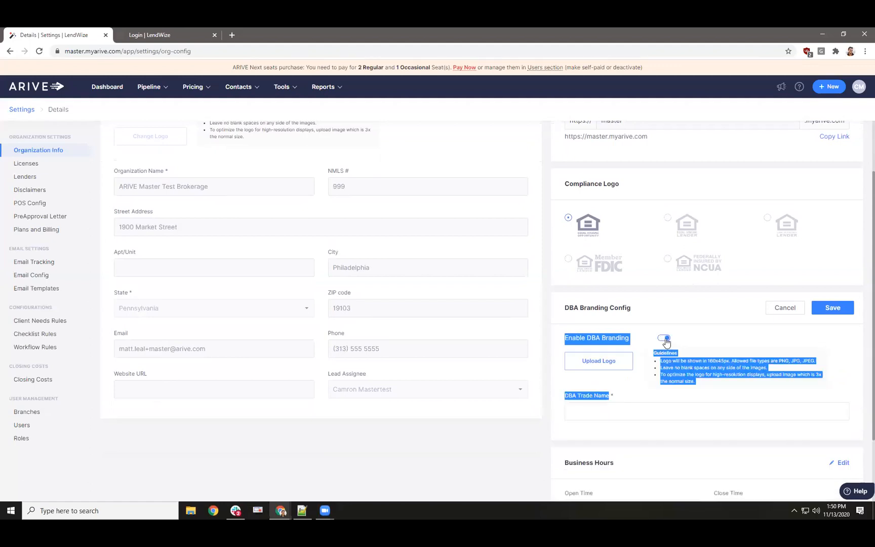
left_click(610, 337)
double_click(610, 337)
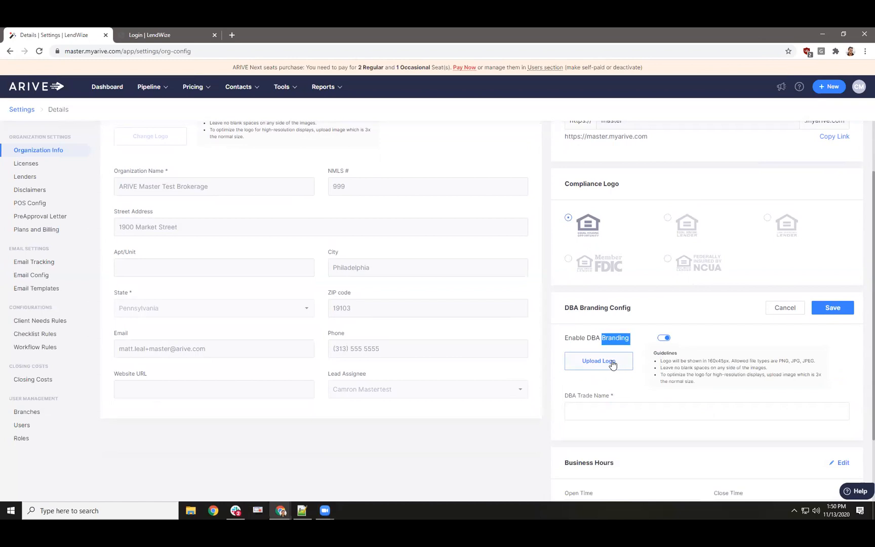
Enter "arive next" as the DBA Trade Name and cancel the DBA branding changes.
left_click(601, 408)
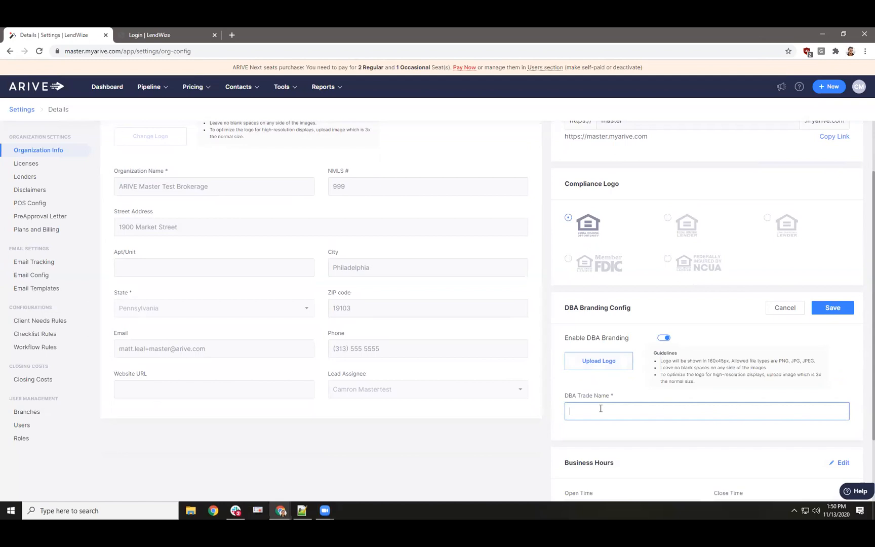
scroll(483, 328, "up", 2)
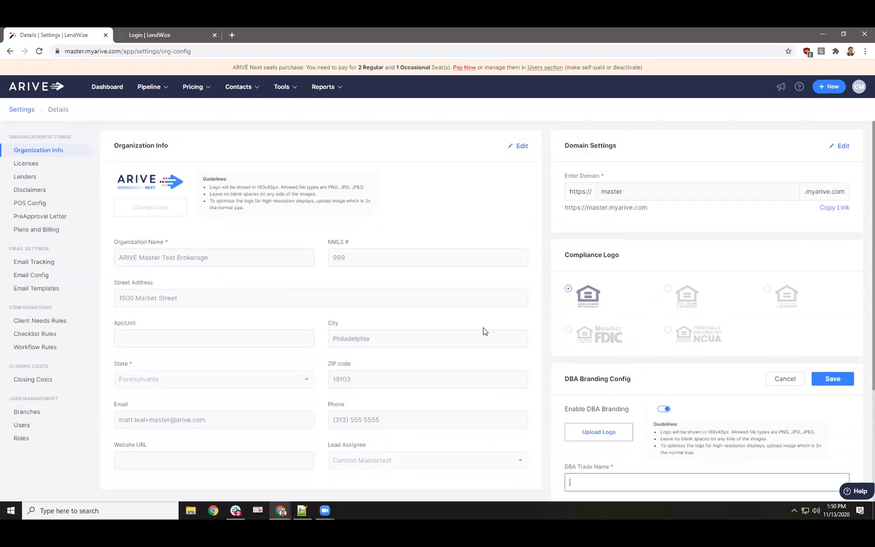
scroll(539, 338, "down", 3)
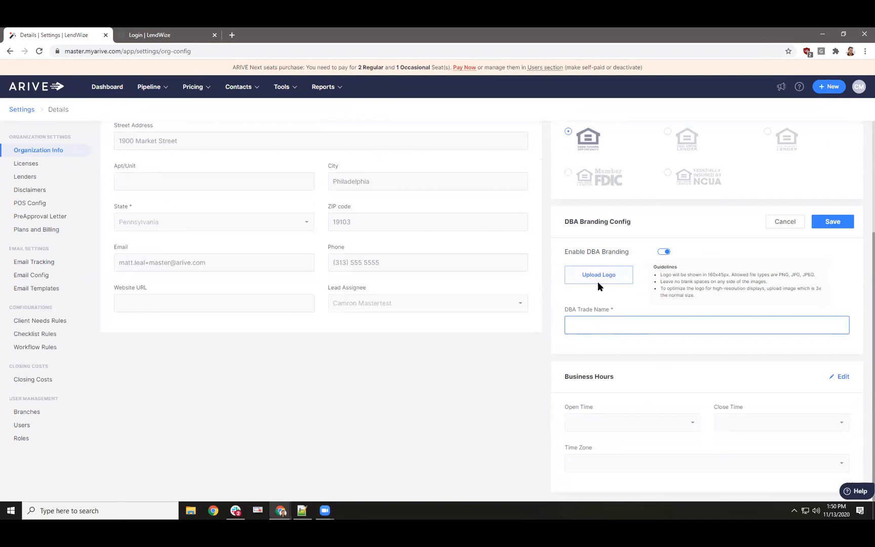
scroll(598, 284, "up", 3)
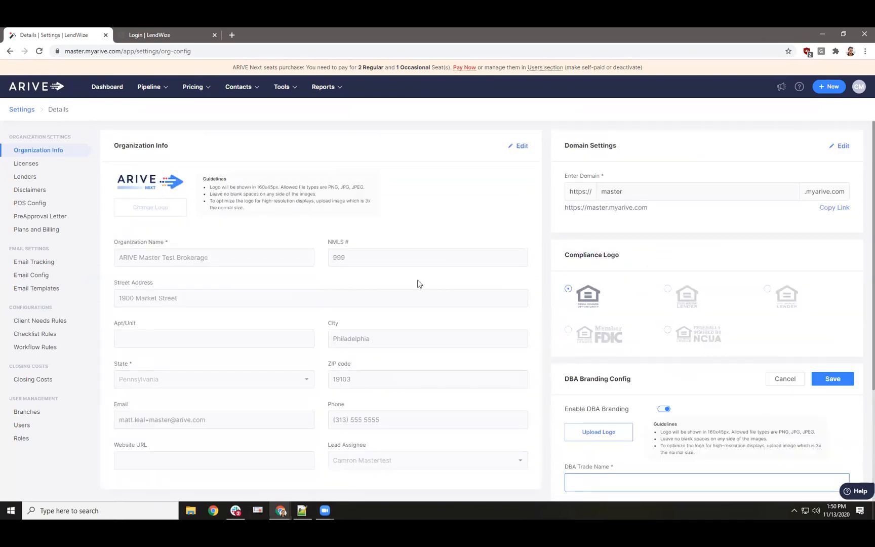
scroll(561, 314, "down", 3)
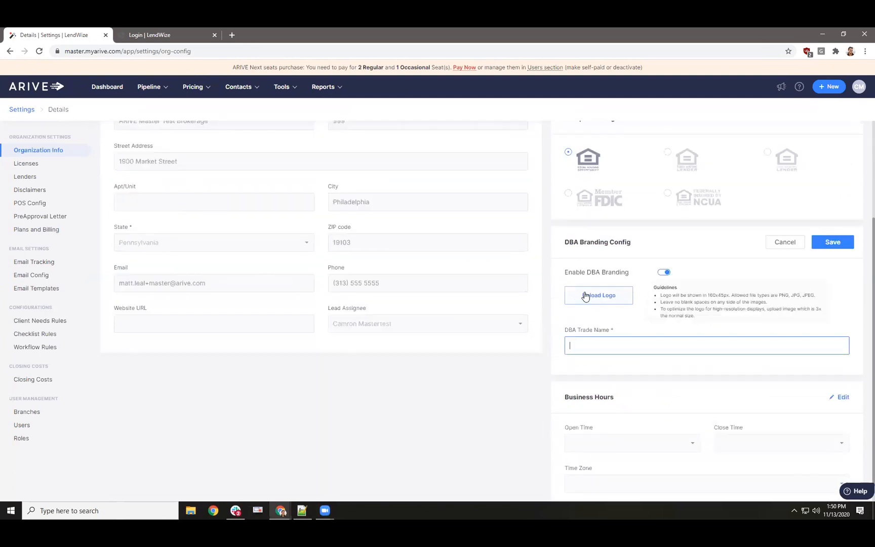
left_click(588, 337)
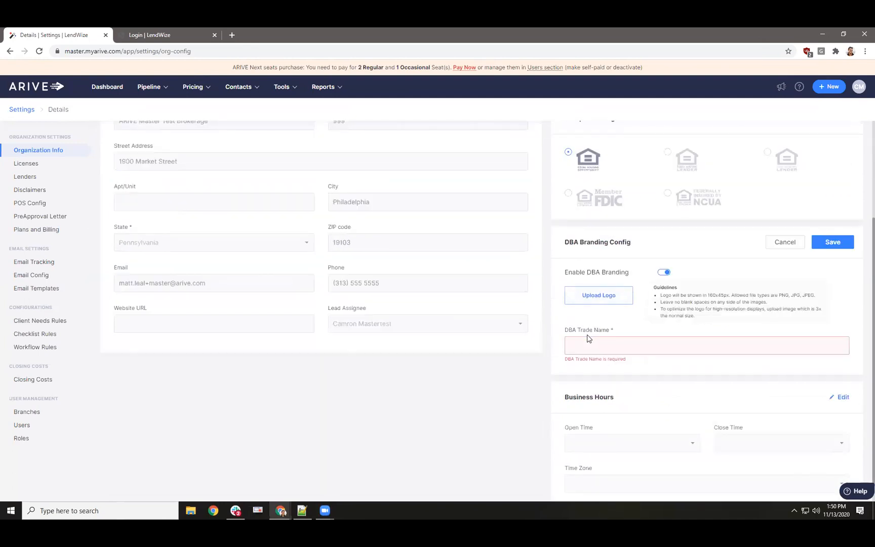
left_click(619, 341)
type("arive next")
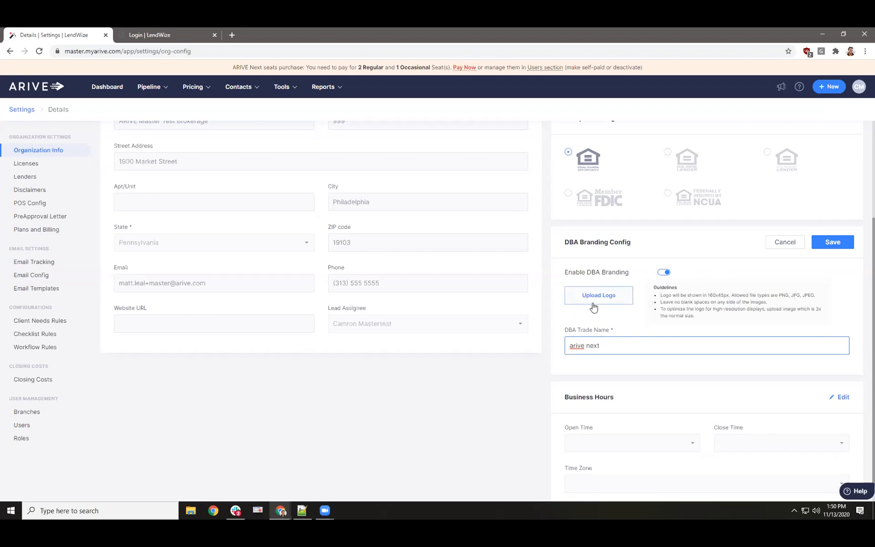
left_click(779, 248)
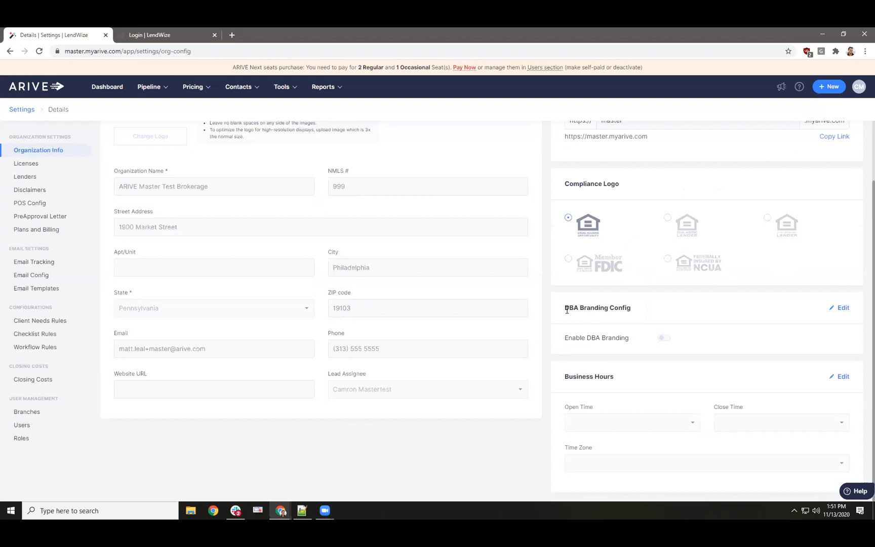
left_click_drag(564, 308, 624, 318)
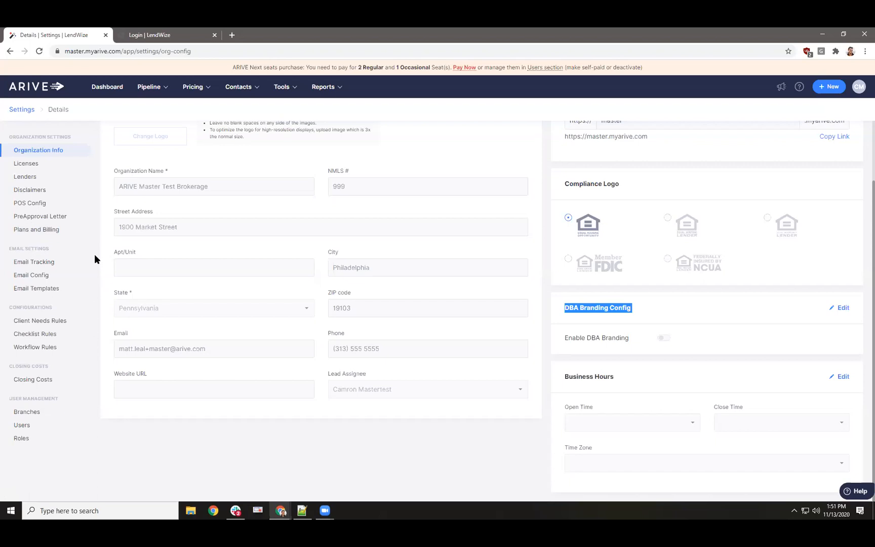
Go to the personal info in the user settings and review the Client-Facing Title field and photo upload option.
left_click(859, 86)
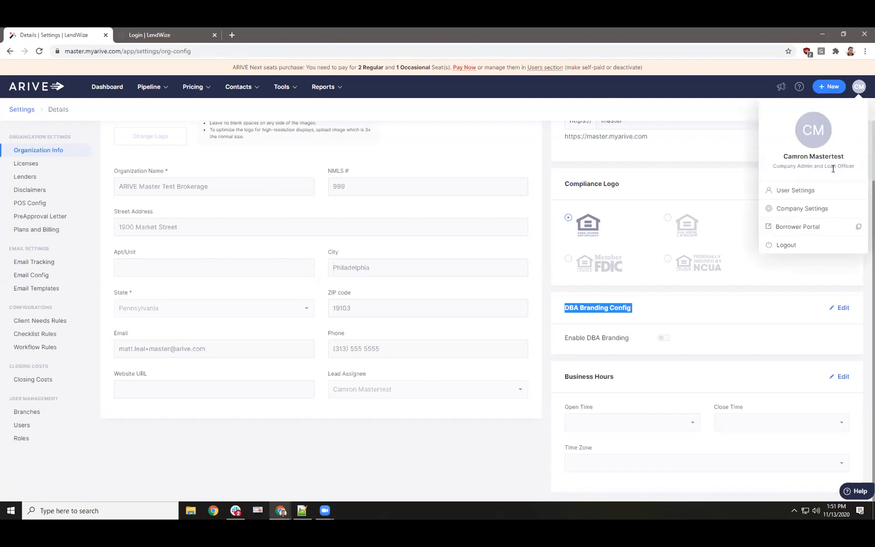
left_click(798, 193)
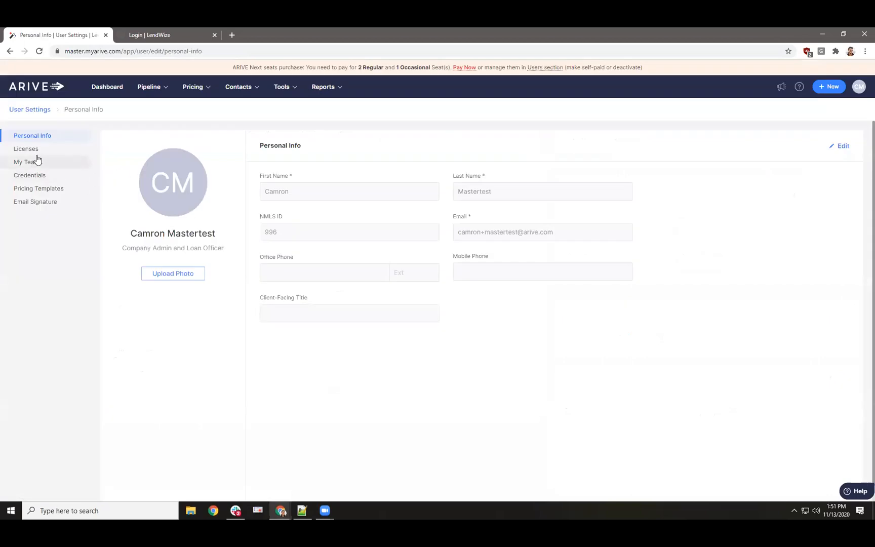
left_click_drag(263, 300, 315, 299)
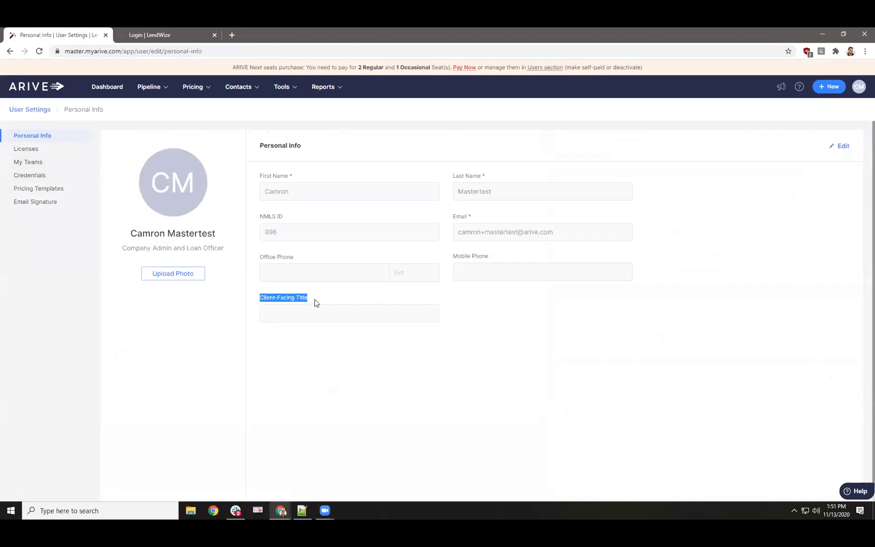
left_click(198, 277)
left_click(404, 258)
Set the Client-Facing Title to "The best LO on earth" and save the personal info.
left_click(837, 147)
left_click(298, 313)
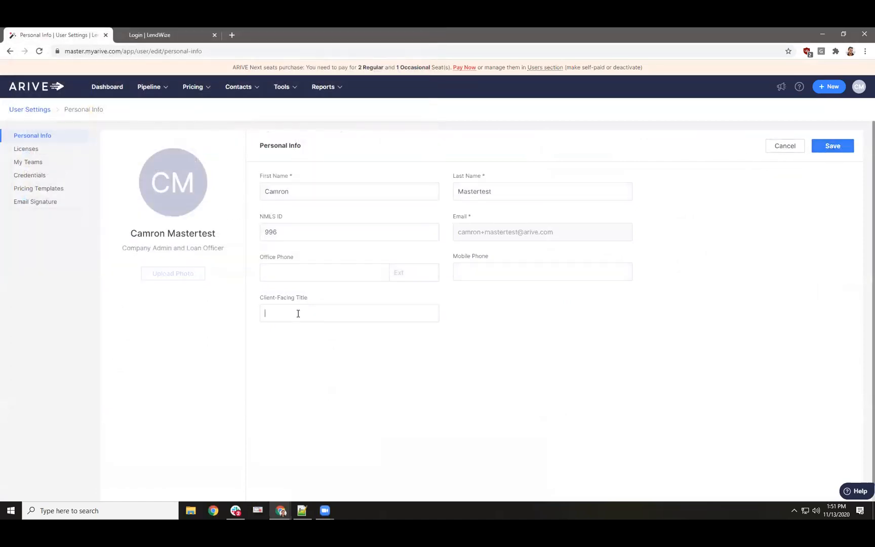
type("Loan ")
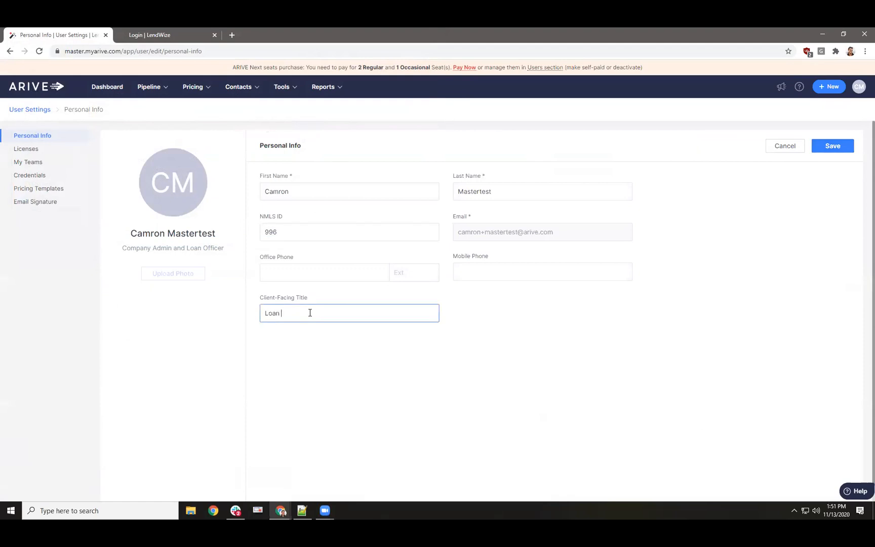
type("Advisor")
key("ctrl+a")
key("BackSpace")
type("The best LO or")
type(" earth")
left_click(320, 338)
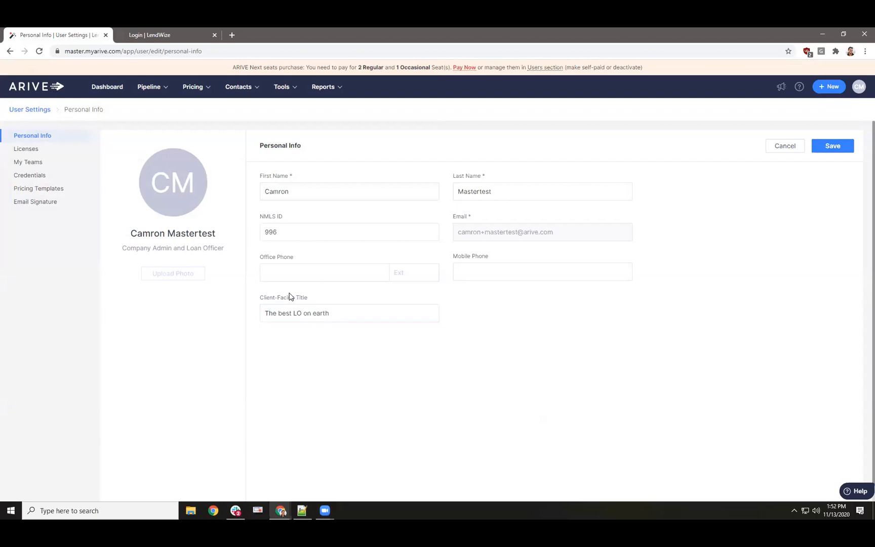
left_click(833, 146)
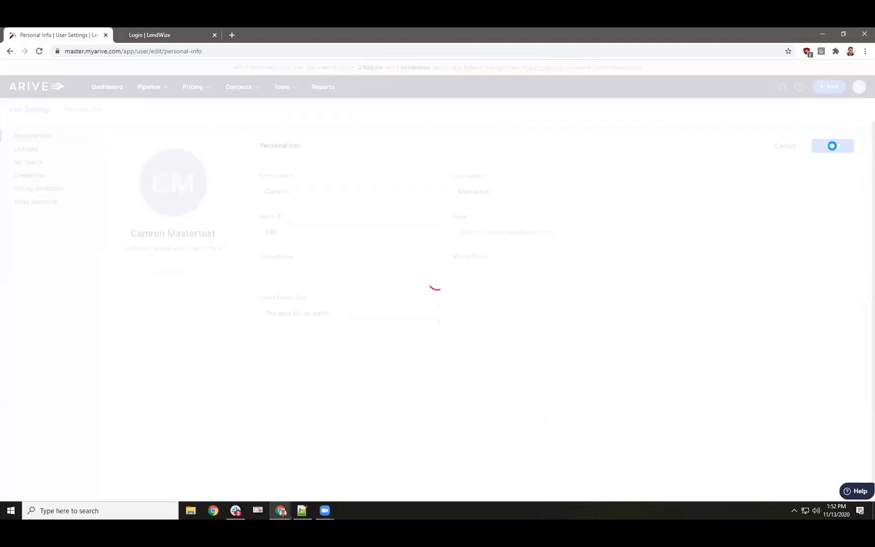
Switch to the borrower portal's sign-in page in the incognito window and enter the borrower's email.
mouse_move(283, 510)
left_click(370, 469)
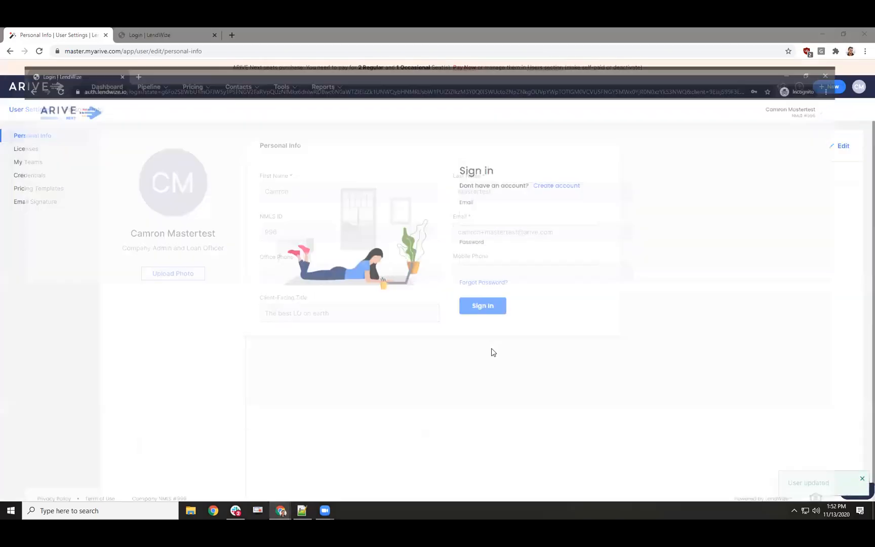
left_click(496, 191)
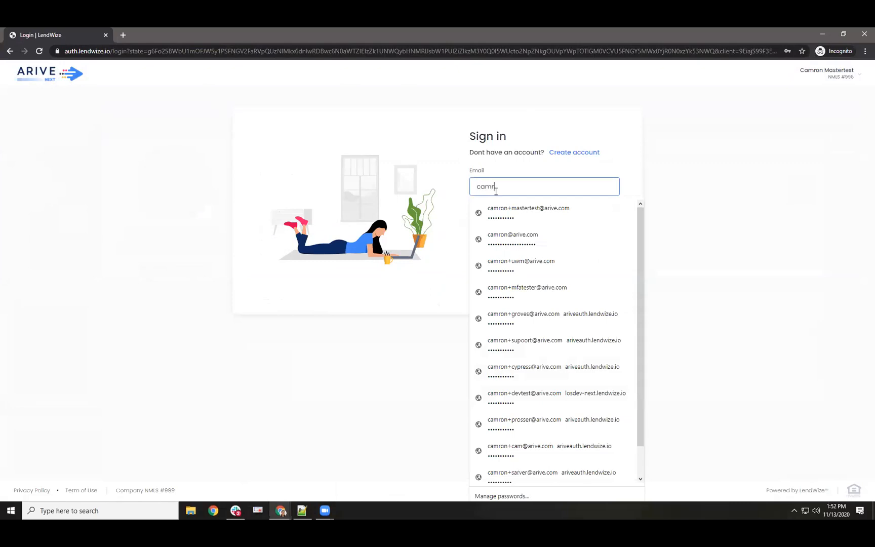
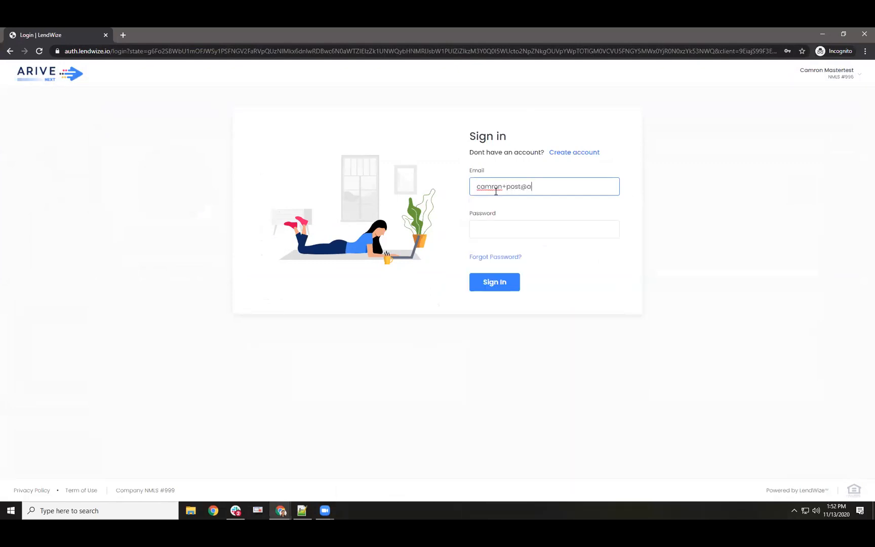
Enter the account password and sign in to the borrower portal.
key("Tab")
type("•••••••••")
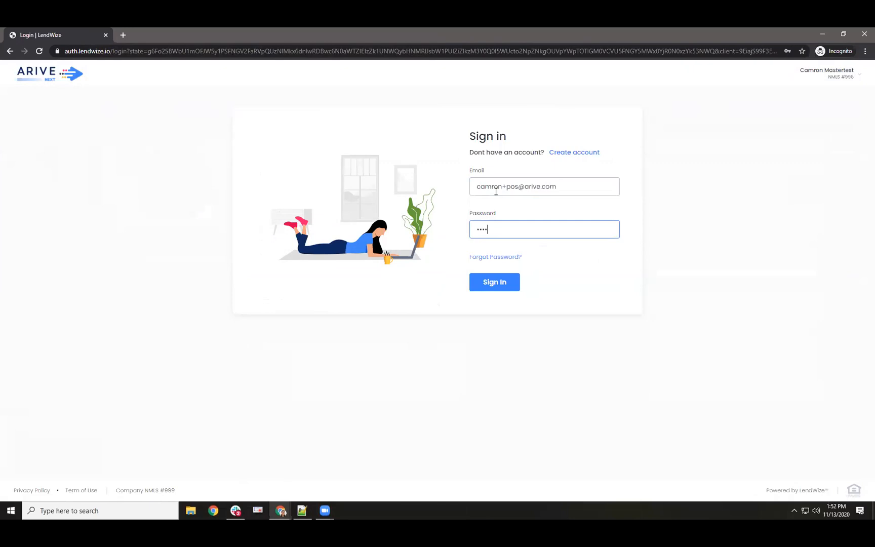
key("Return")
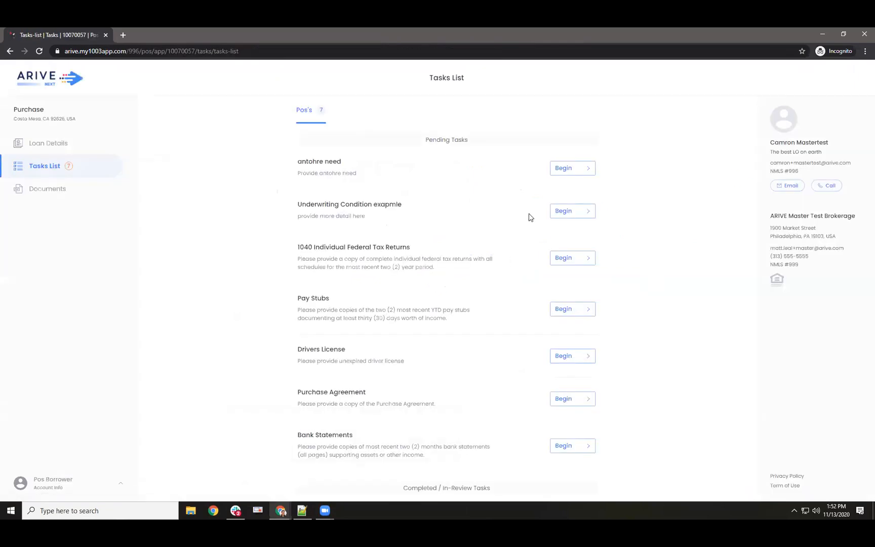
Check the loan officer's client-facing title beside the borrower's tasks list and minimize the portal window.
triple_click(776, 152)
left_click(821, 34)
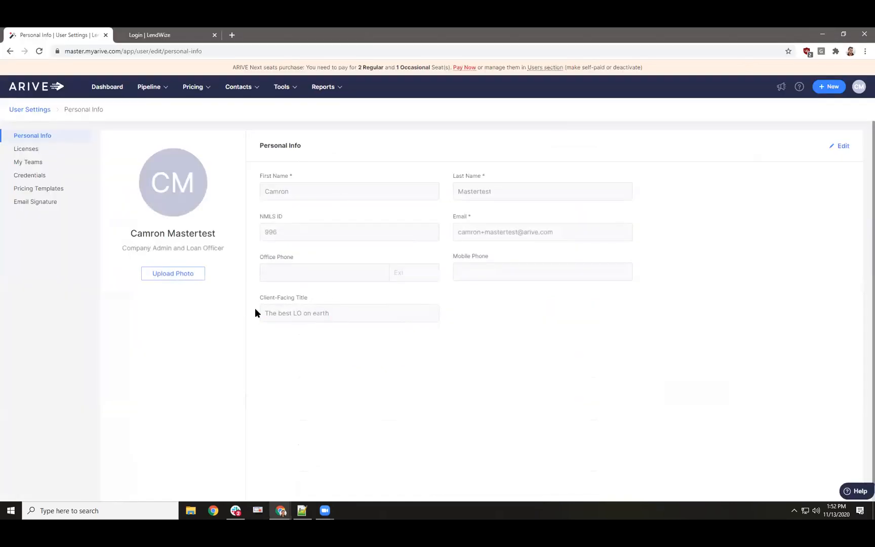
Review the Client-Facing Title in the personal info and view the user's licenses.
double_click(276, 315)
left_click(268, 292)
left_click(31, 150)
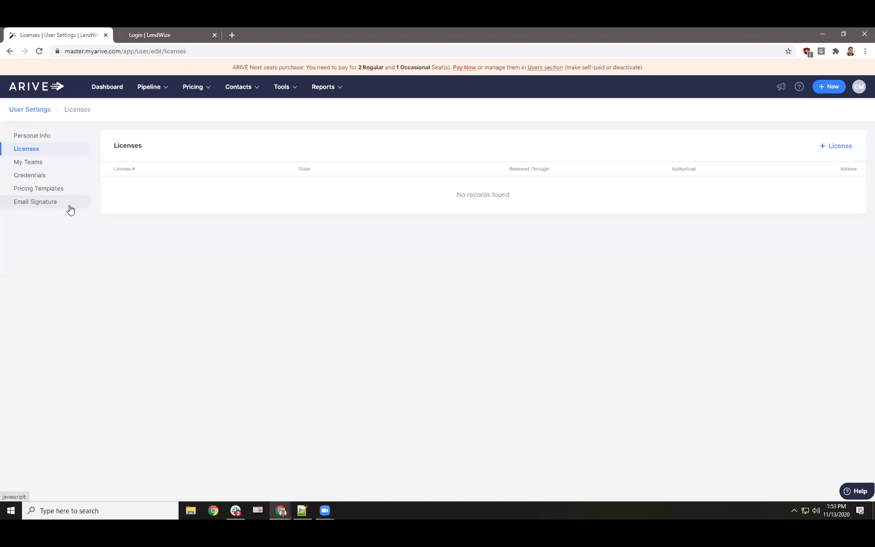
Review the user's Licenses table, including its license number column and its records area.
triple_click(118, 170)
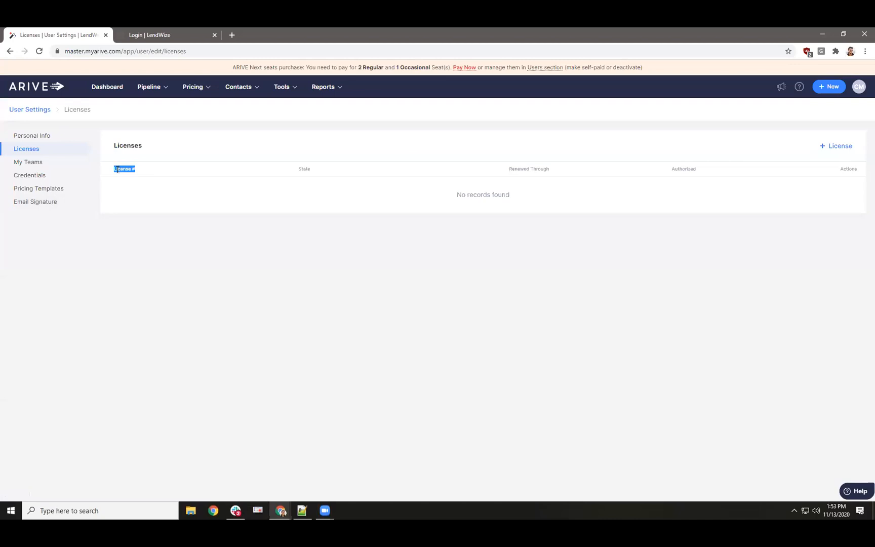
double_click(133, 146)
triple_click(126, 169)
double_click(494, 195)
left_click(494, 195)
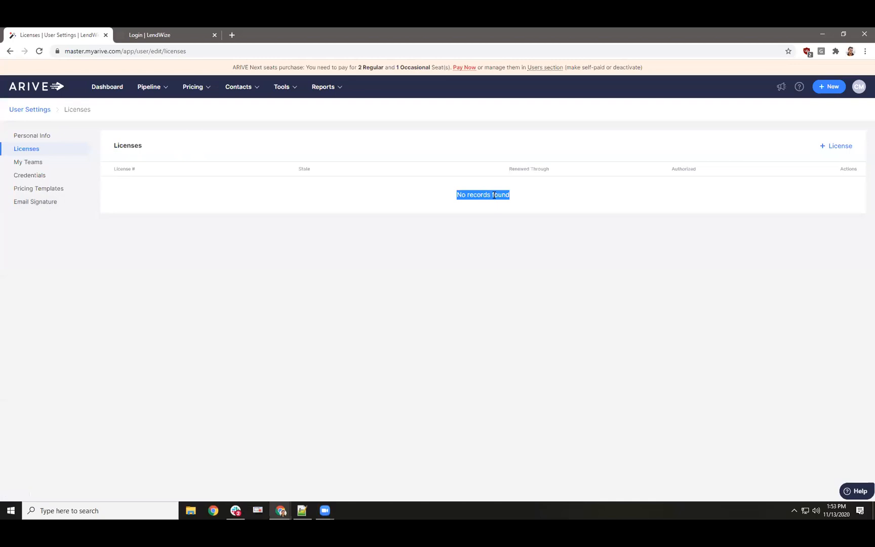
Open the company settings and look through the organization's state licenses.
left_click(861, 90)
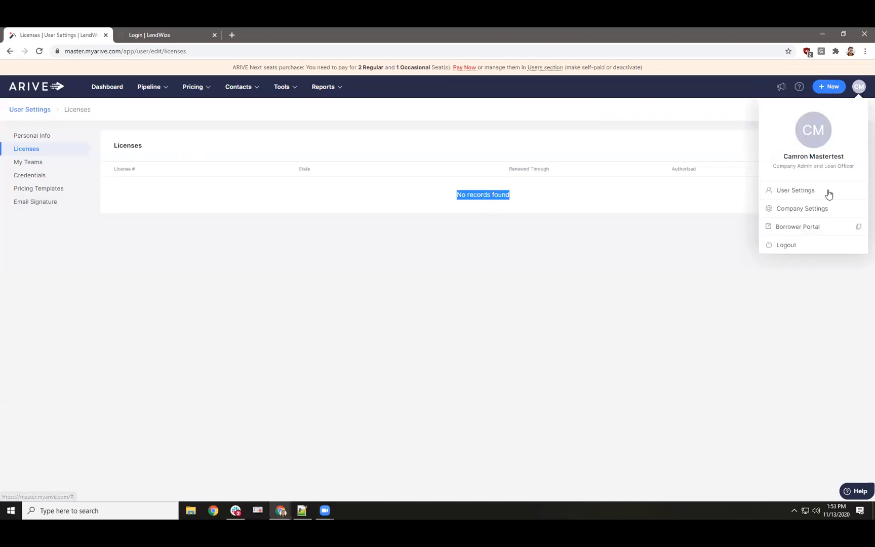
left_click(812, 210)
left_click(200, 229)
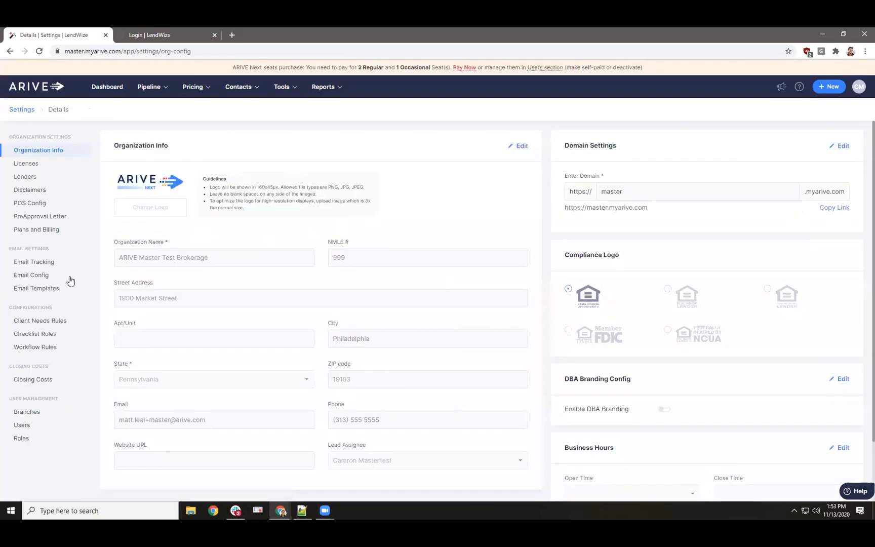
left_click(26, 163)
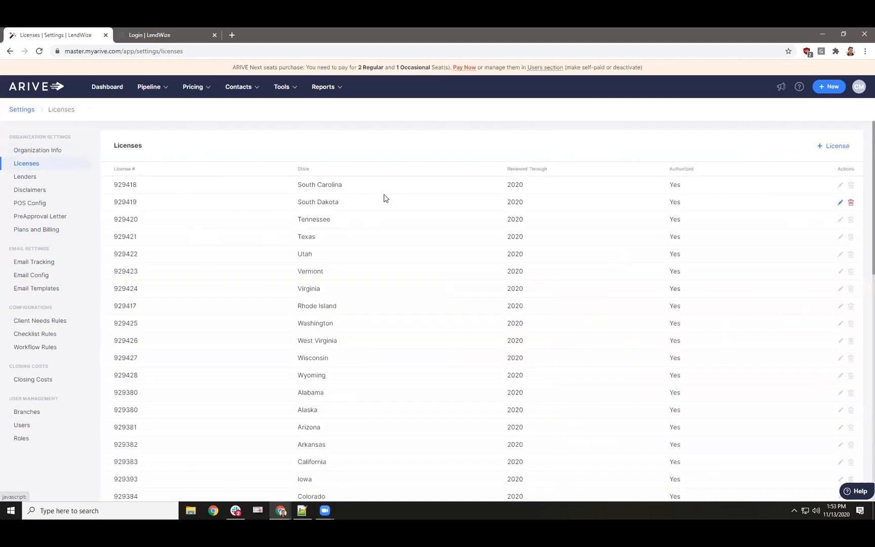
scroll(300, 389, "down", 3)
scroll(300, 389, "up", 3)
Return to the user settings and examine the personal Licenses section against the company's licenses.
left_click(858, 89)
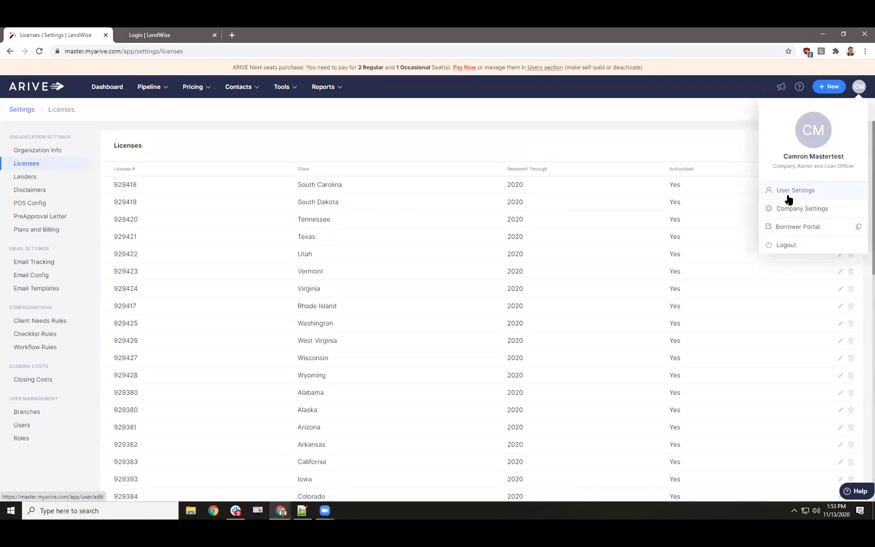
left_click(789, 196)
left_click(32, 151)
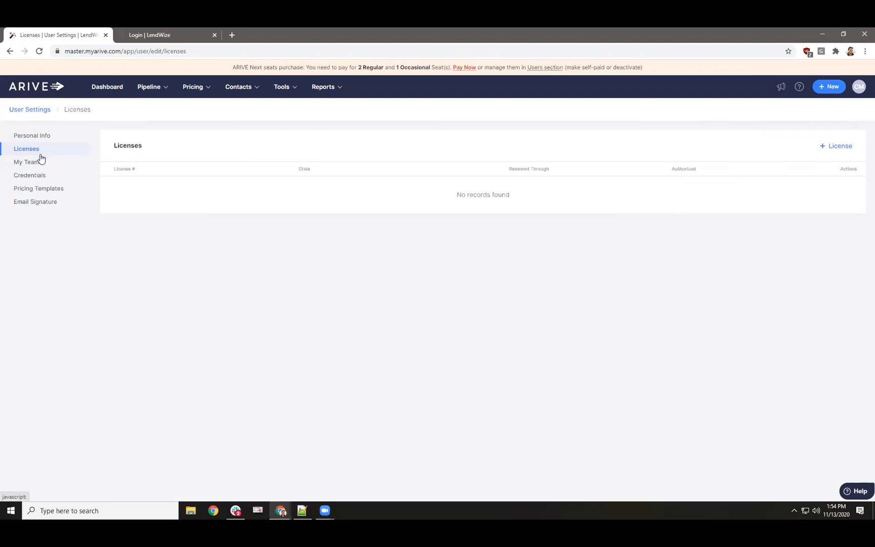
double_click(124, 146)
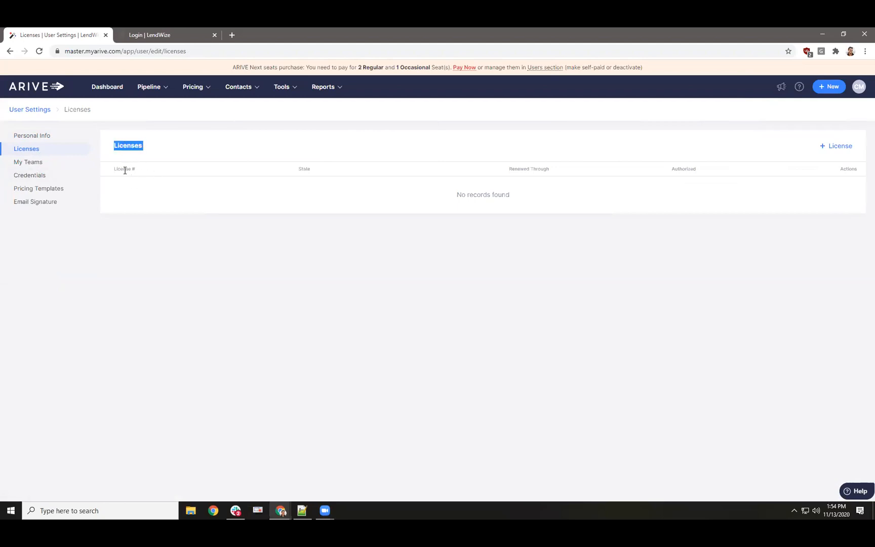
double_click(122, 147)
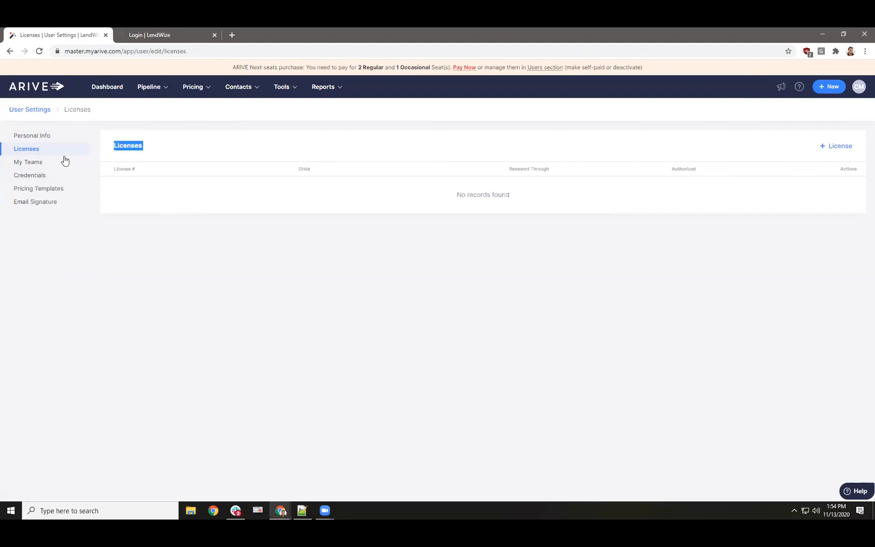
left_click(859, 86)
left_click(806, 192)
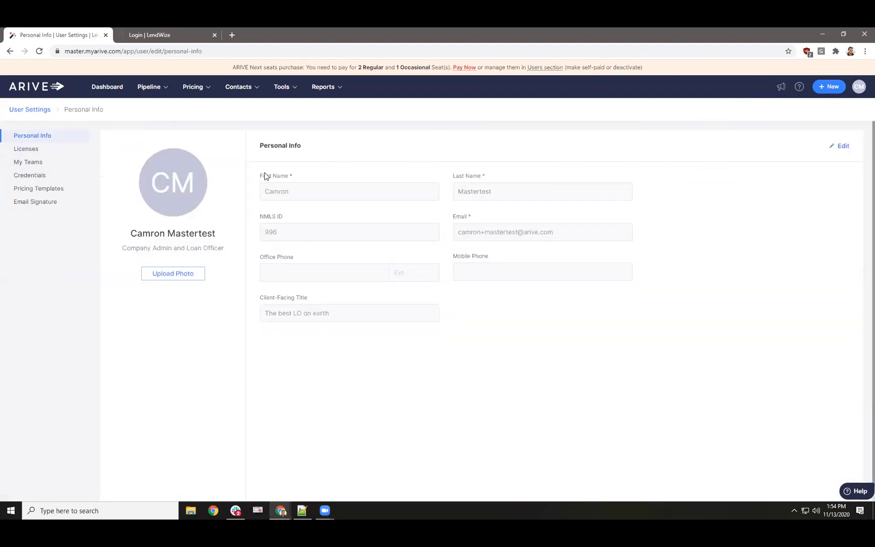
left_click(37, 149)
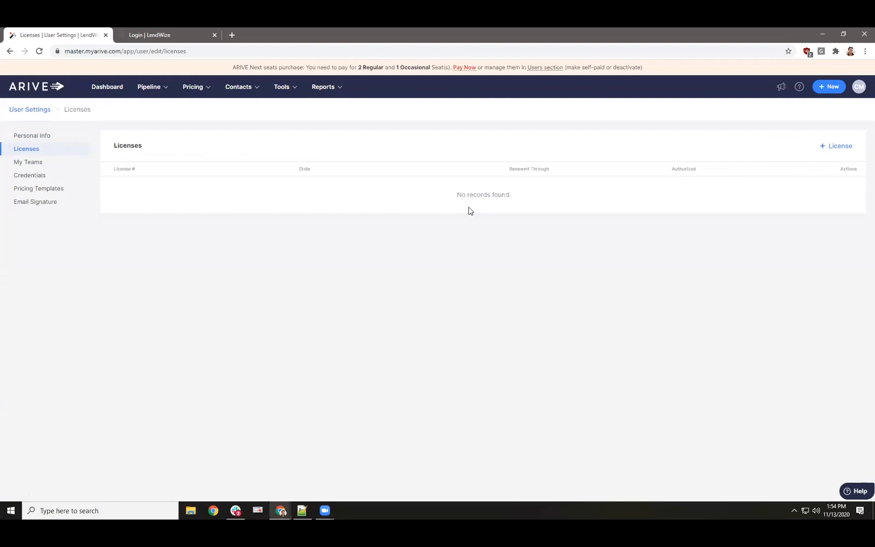
double_click(125, 147)
triple_click(128, 170)
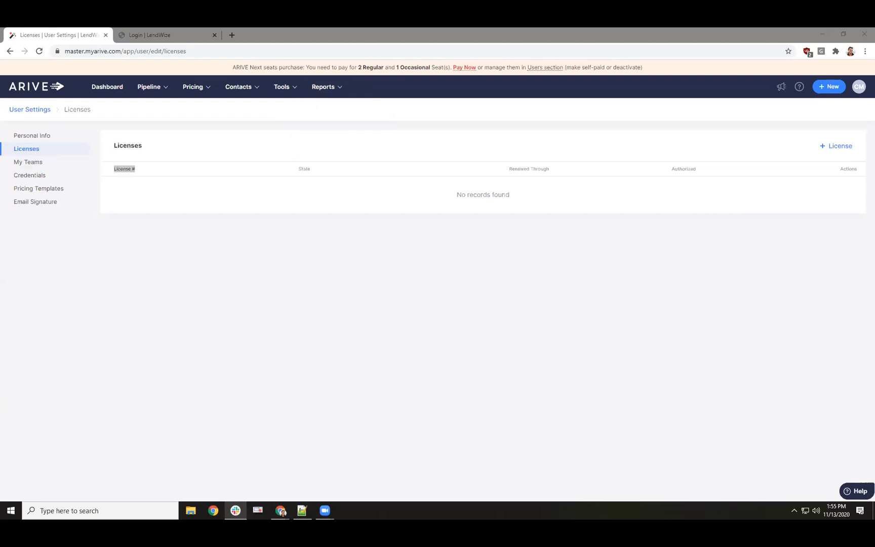
Open the company's Lenders settings and examine the system lenders and manual lenders groups.
left_click(208, 284)
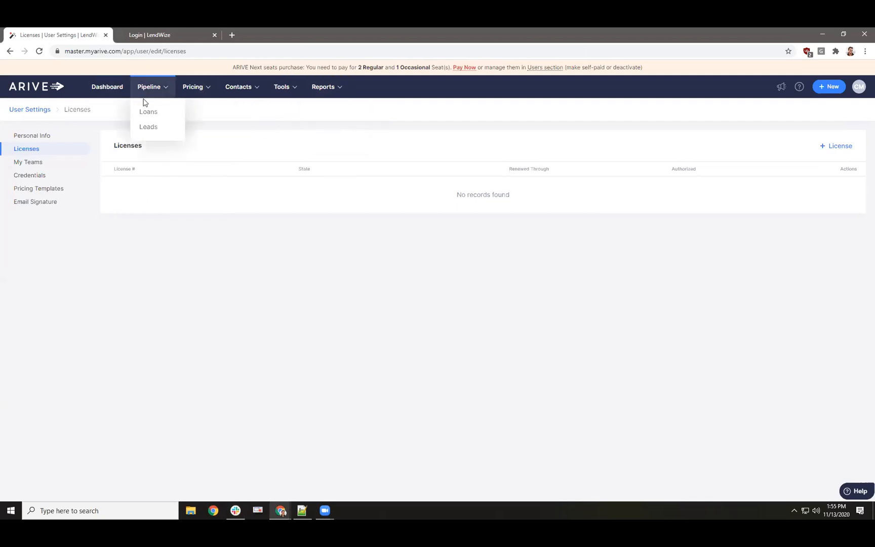
left_click(146, 112)
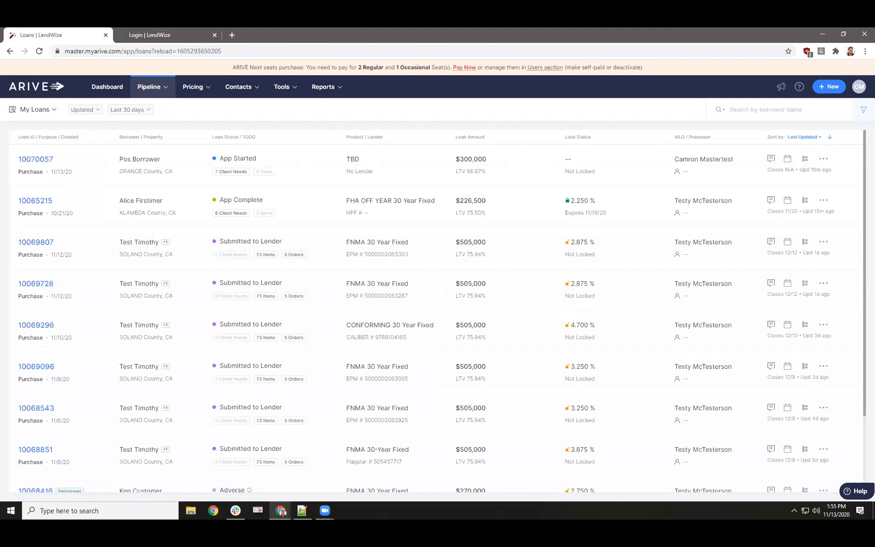
left_click(859, 86)
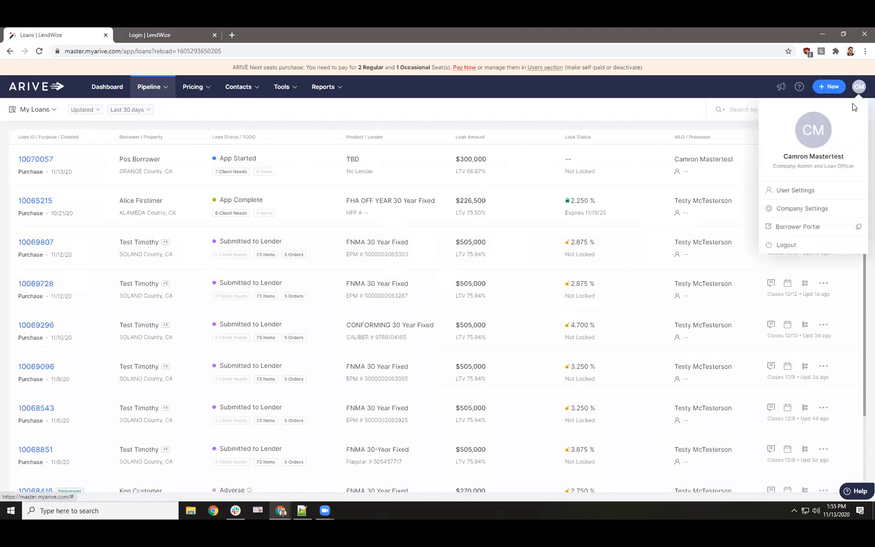
left_click(803, 209)
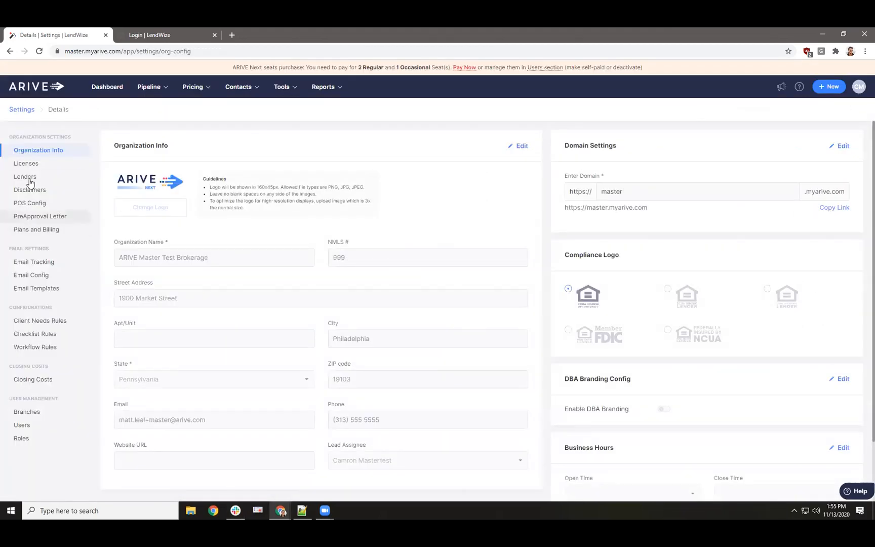
left_click(27, 177)
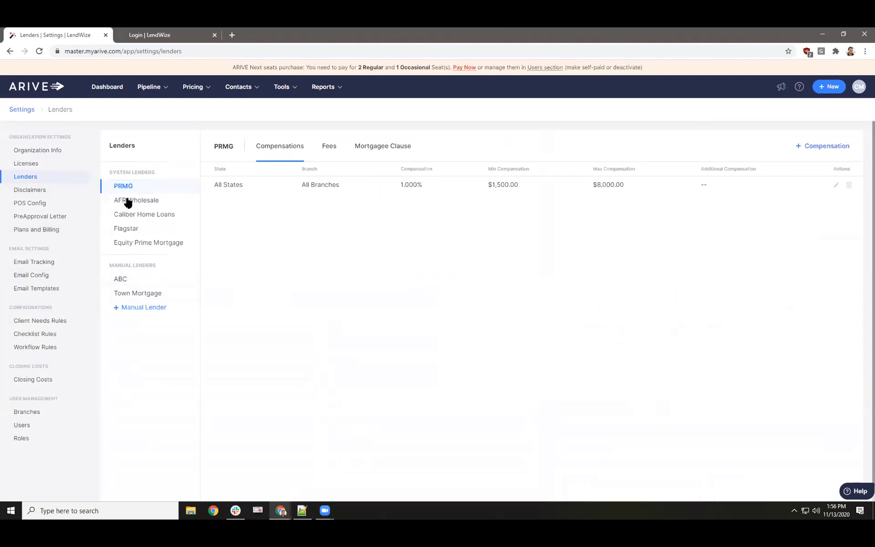
left_click_drag(113, 172, 156, 181)
left_click_drag(113, 267, 149, 268)
left_click(194, 95)
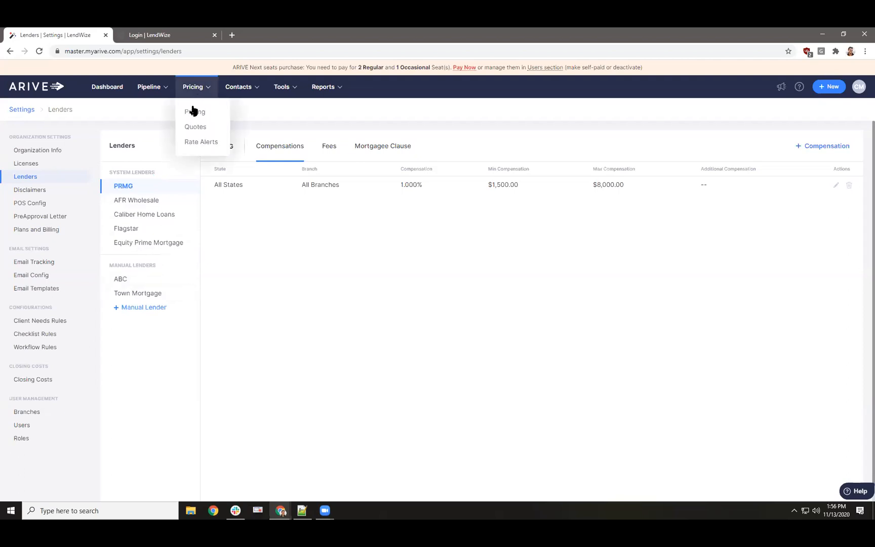
left_click(195, 112)
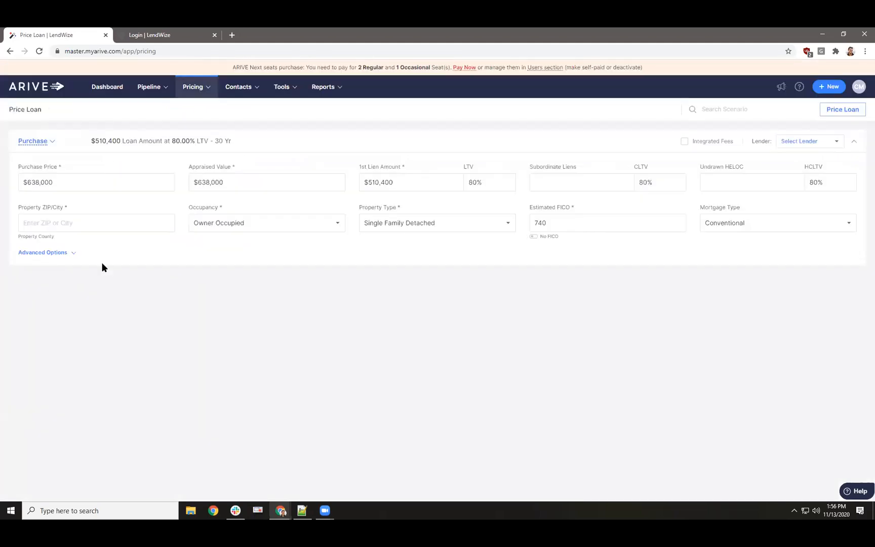
left_click(95, 221)
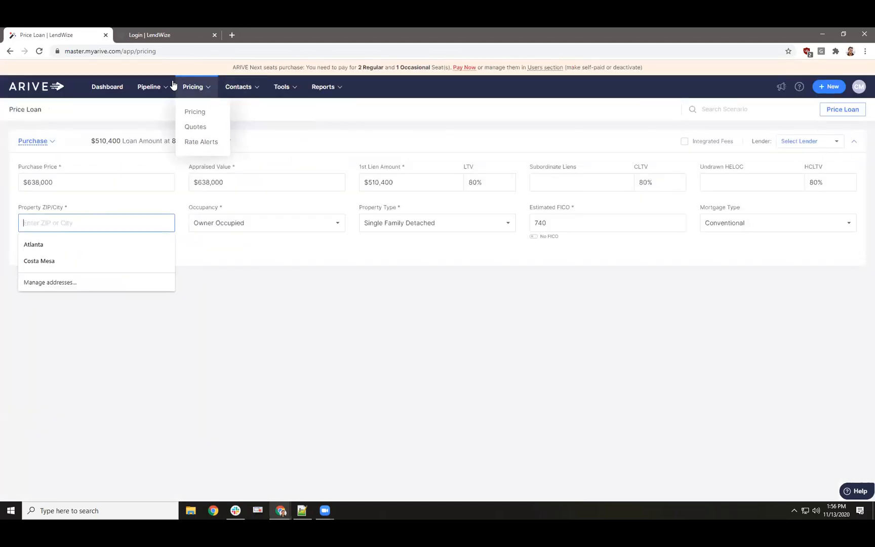
Open the App Started purchase loan from the loans pipeline and go to its products and pricing.
mouse_move(149, 87)
left_click(147, 118)
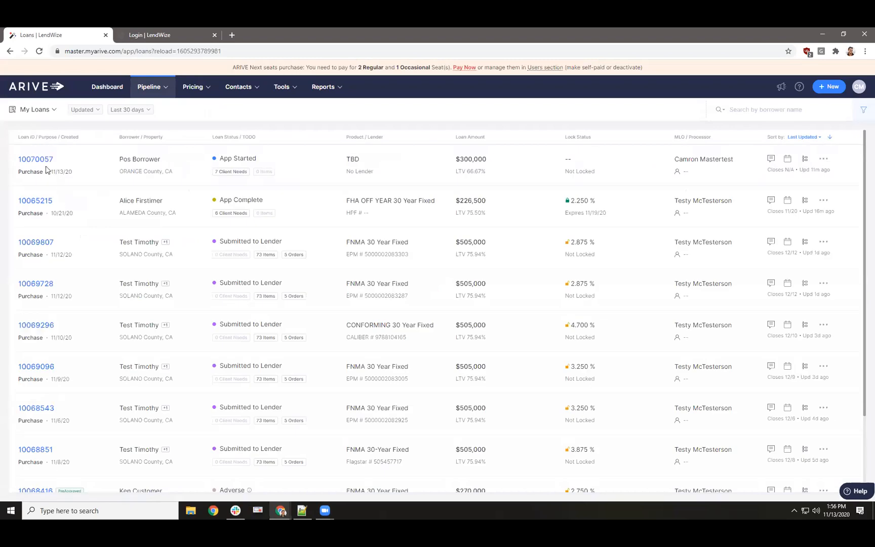
left_click(48, 159)
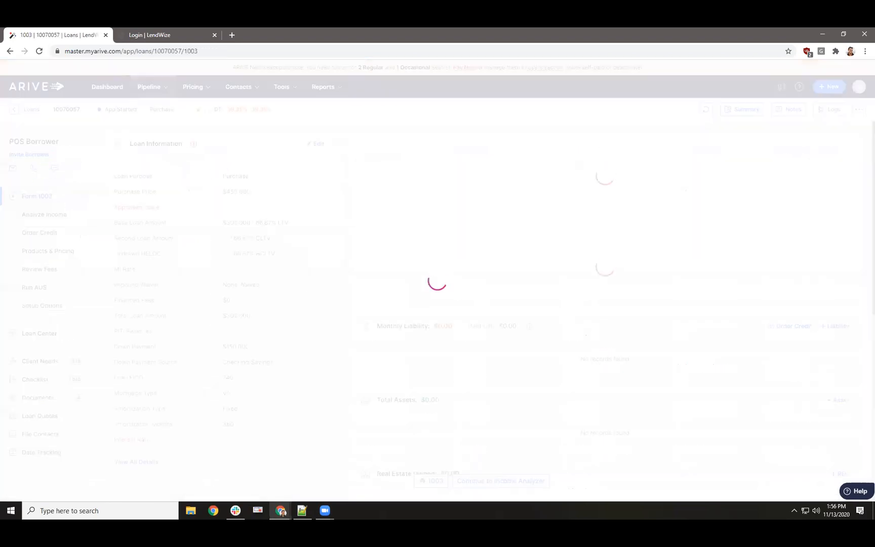
left_click(43, 252)
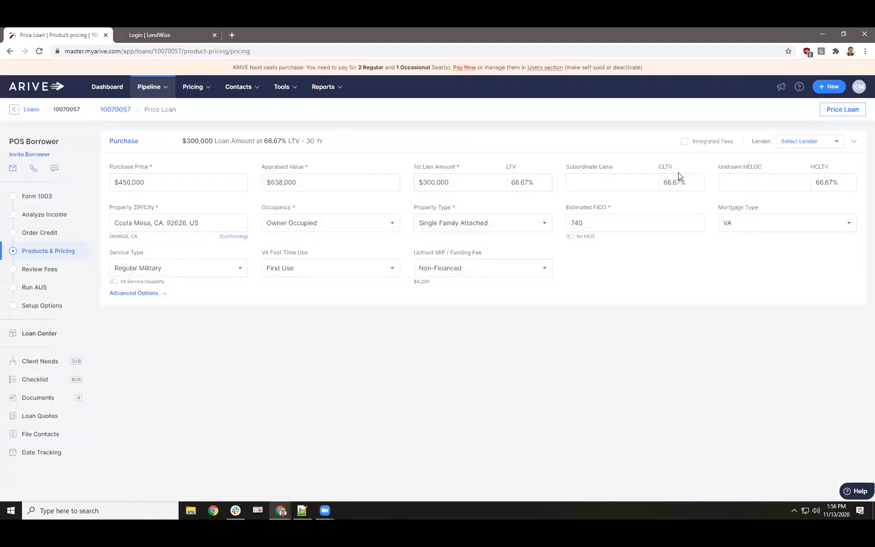
Select the manual lender ABC and price the loan.
left_click(790, 141)
left_click(769, 244)
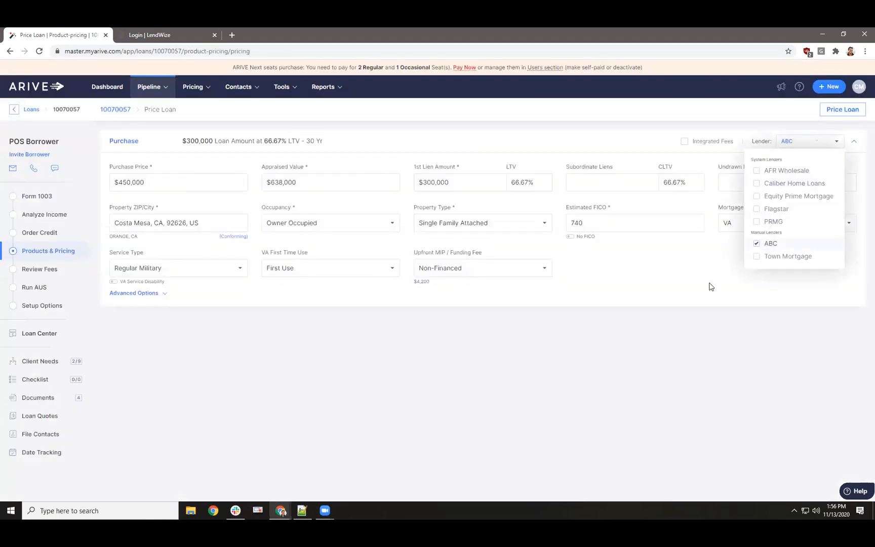
left_click(639, 357)
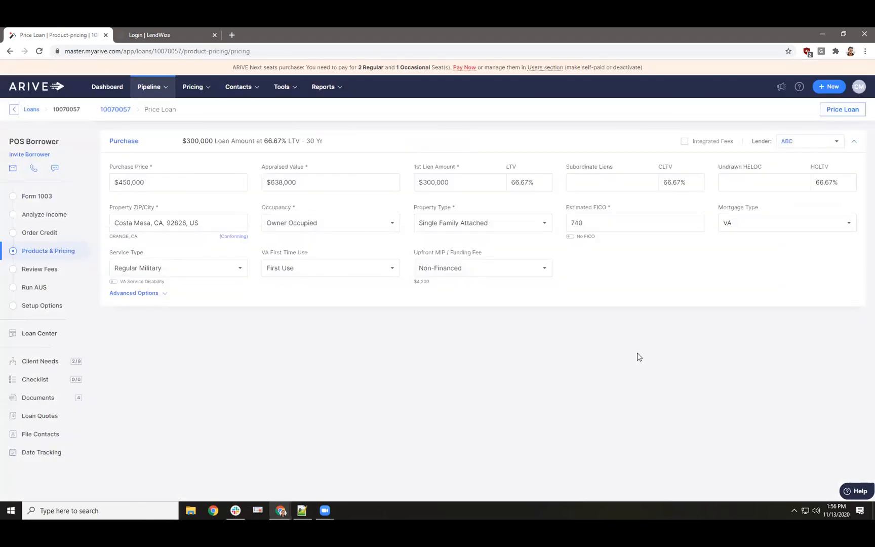
left_click(841, 110)
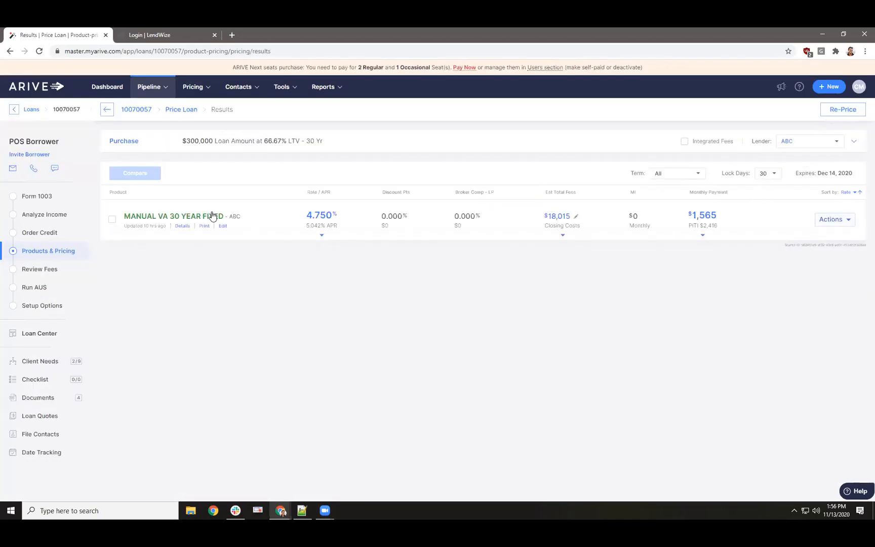
Set the mortgage type to Conventional and the loan term to 25 years only, and re-price the loan.
left_click(419, 136)
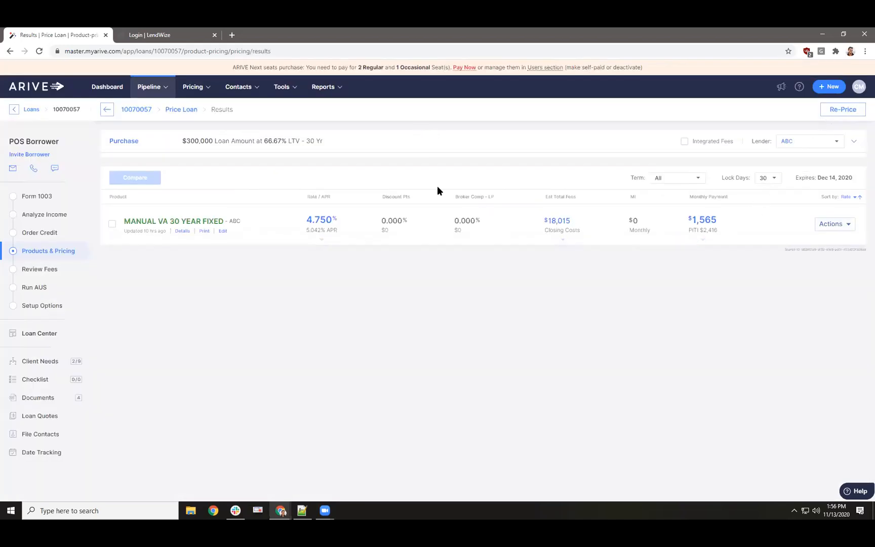
left_click(753, 226)
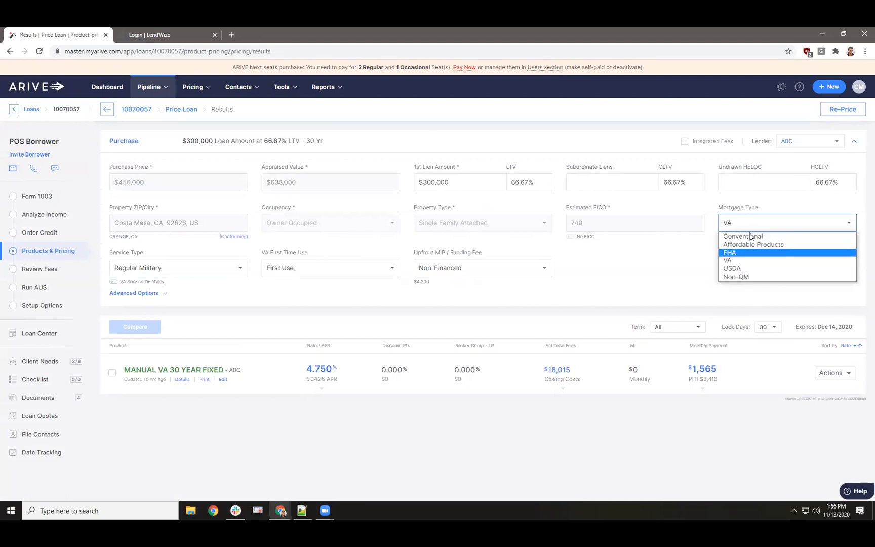
left_click(742, 237)
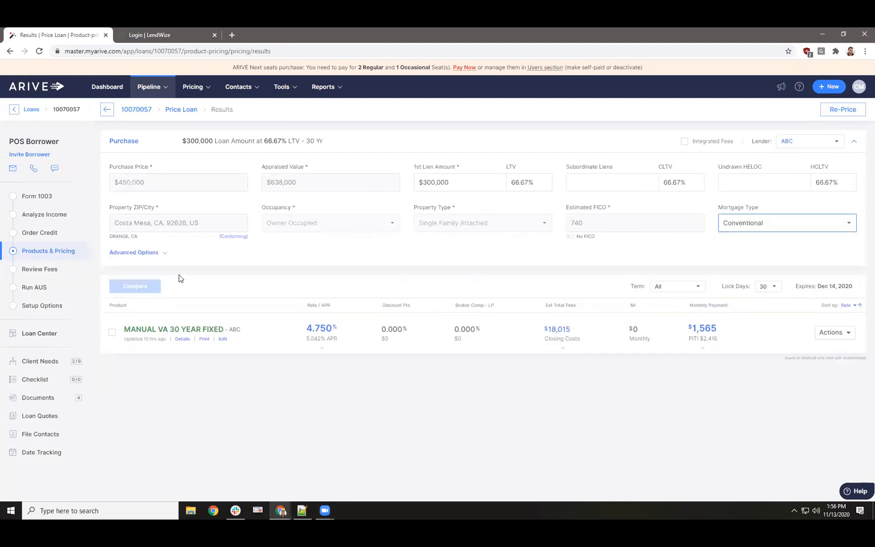
left_click(156, 255)
scroll(658, 294, "down", 2)
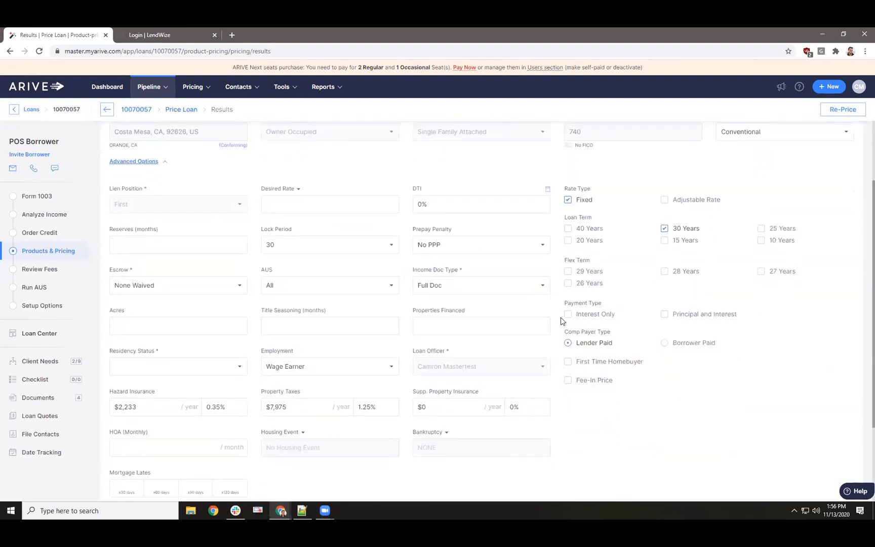
left_click(761, 228)
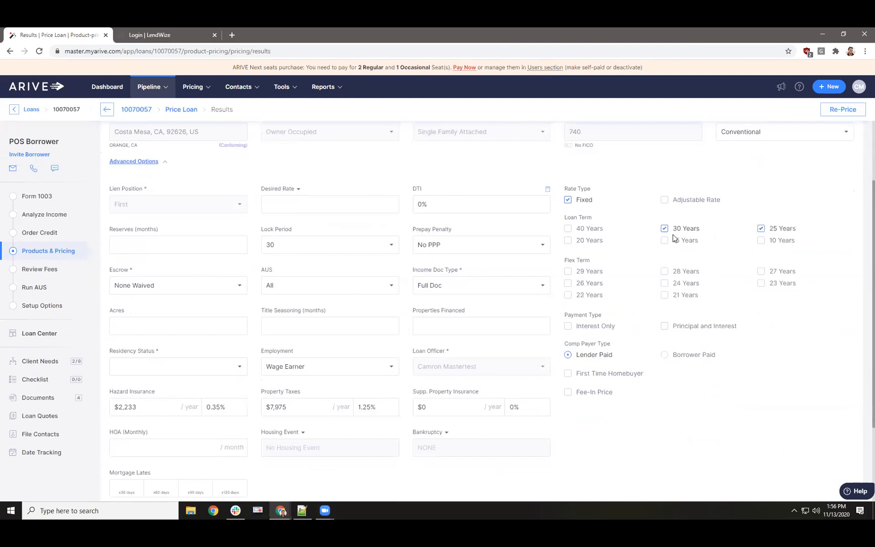
left_click(857, 110)
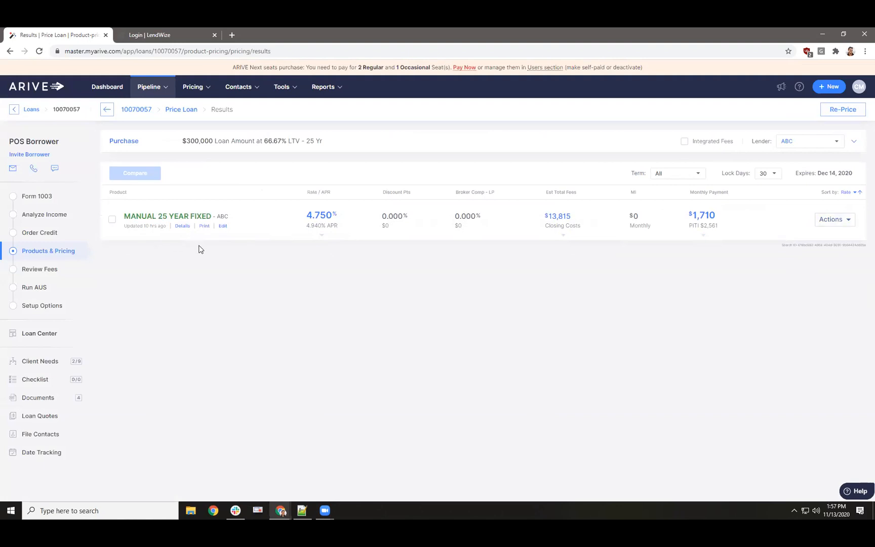
Edit the manual 25-year fixed product's quote and rename the product as Conv 25 YR Fixed.
left_click(223, 227)
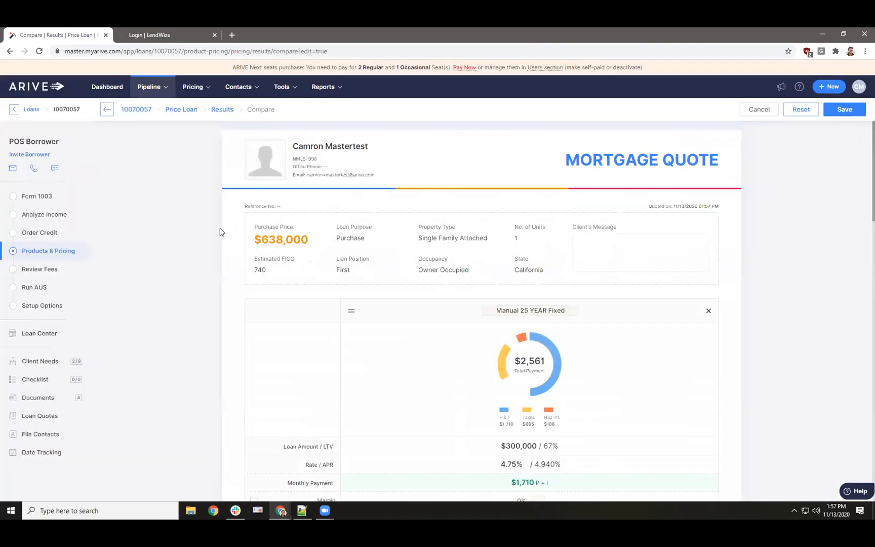
scroll(532, 247, "down", 1)
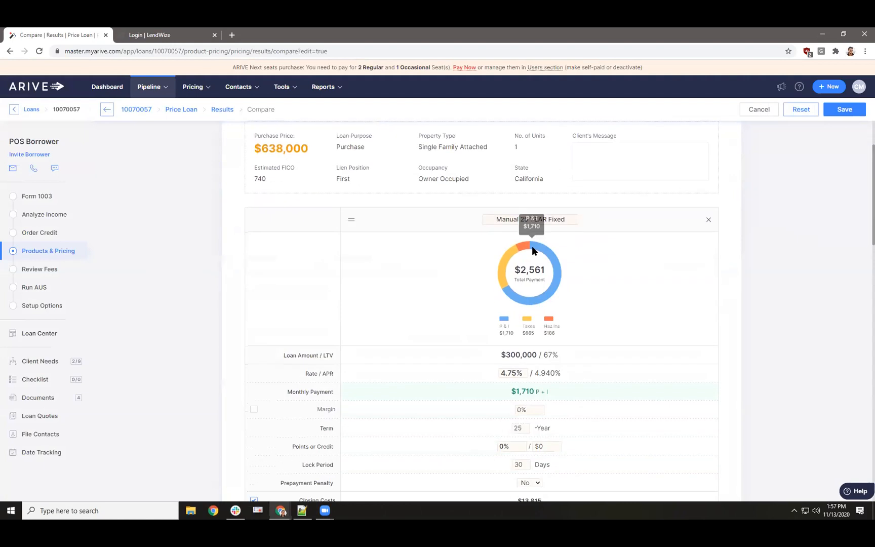
triple_click(509, 221)
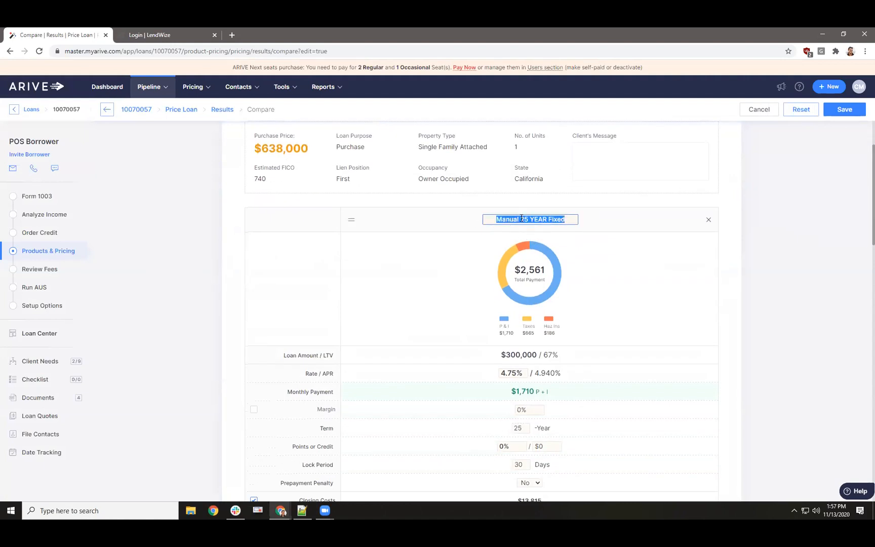
type("Conv")
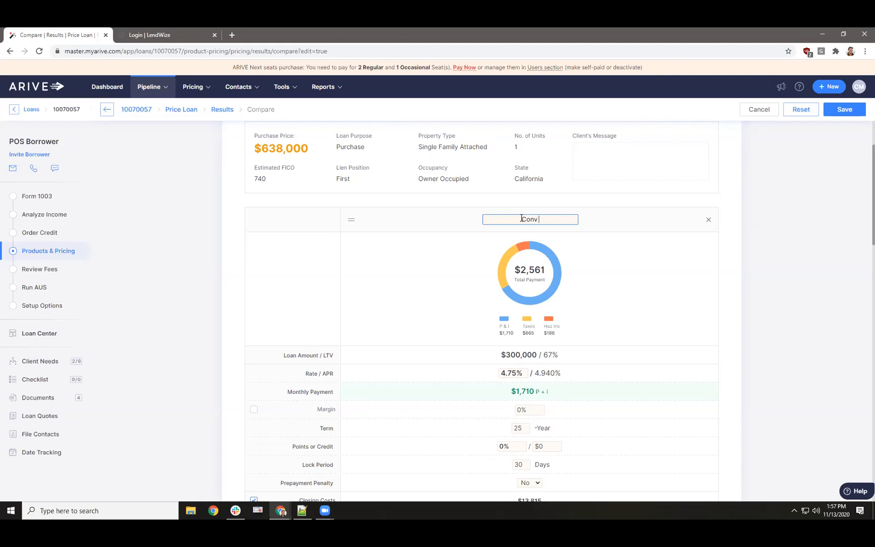
type(" 25 YR Fixed")
left_click(489, 233)
Set the quote's interest rate to 2.85% and its points to 0.250%.
scroll(539, 208, "down", 3)
left_click(520, 194)
scroll(566, 247, "up", 2)
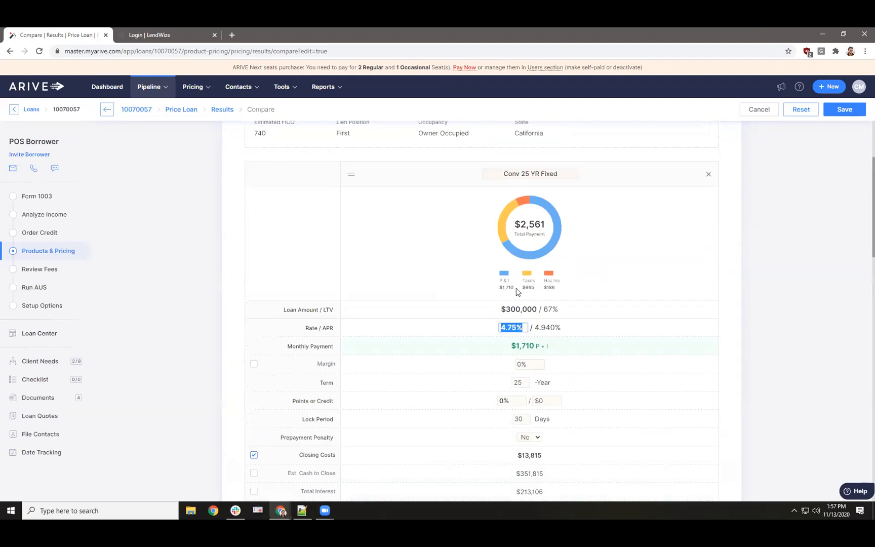
type("2.")
left_click(474, 358)
scroll(473, 359, "down", 2)
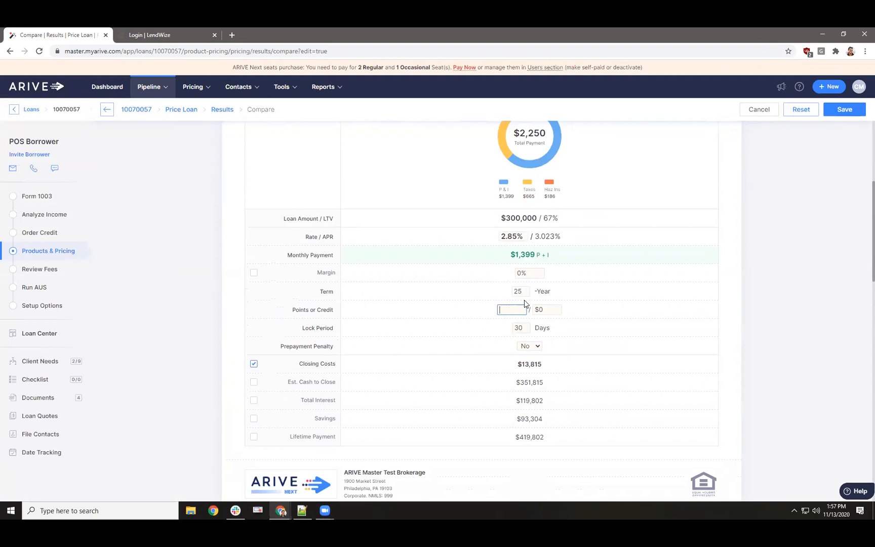
type("250")
left_click(483, 306)
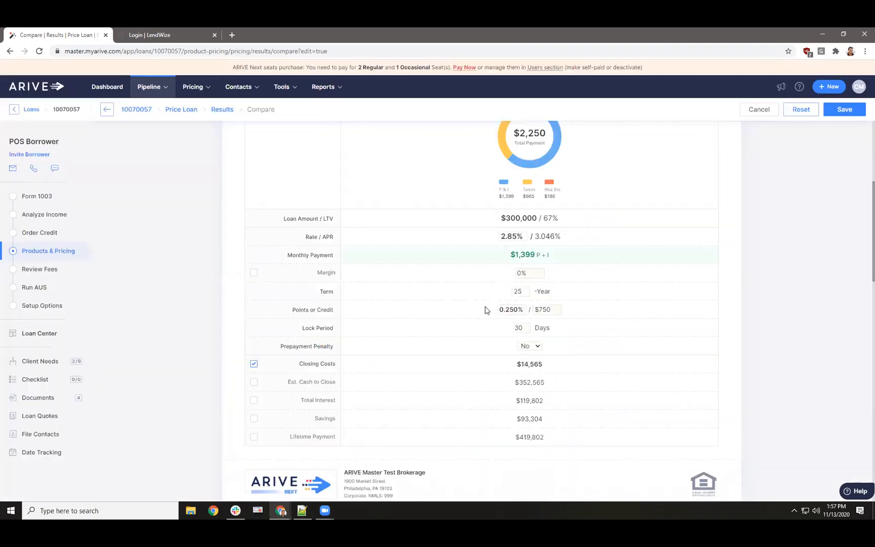
Review the quote's lock period and initial fees worksheet, and save the edited quote.
double_click(521, 327)
scroll(504, 336, "down", 5)
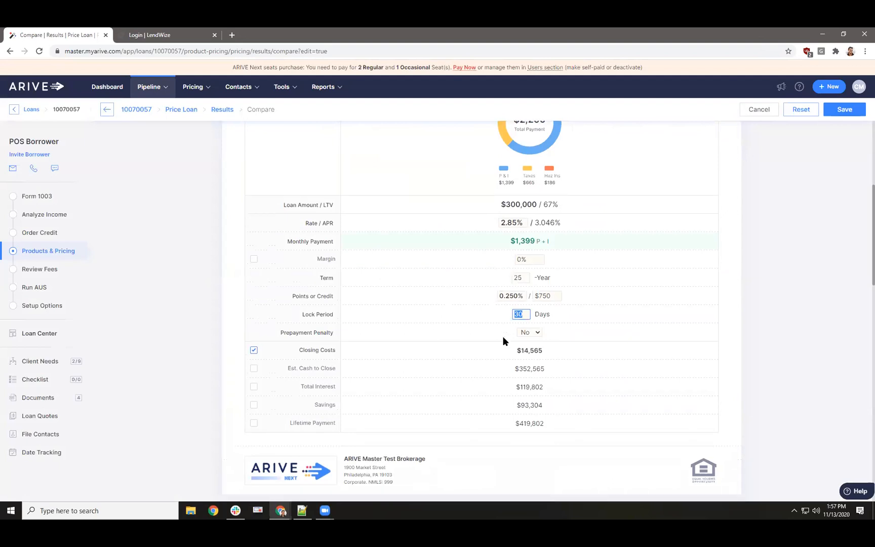
scroll(500, 225, "down", 5)
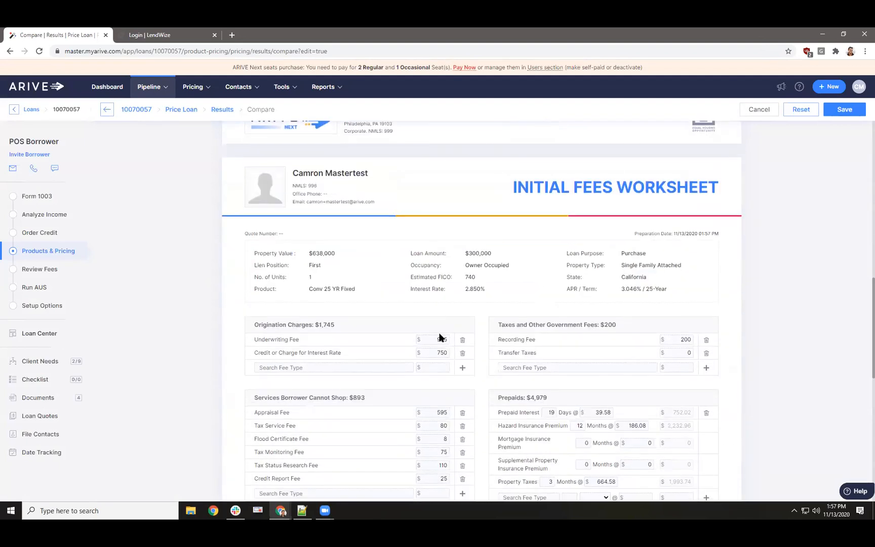
scroll(514, 307, "up", 7)
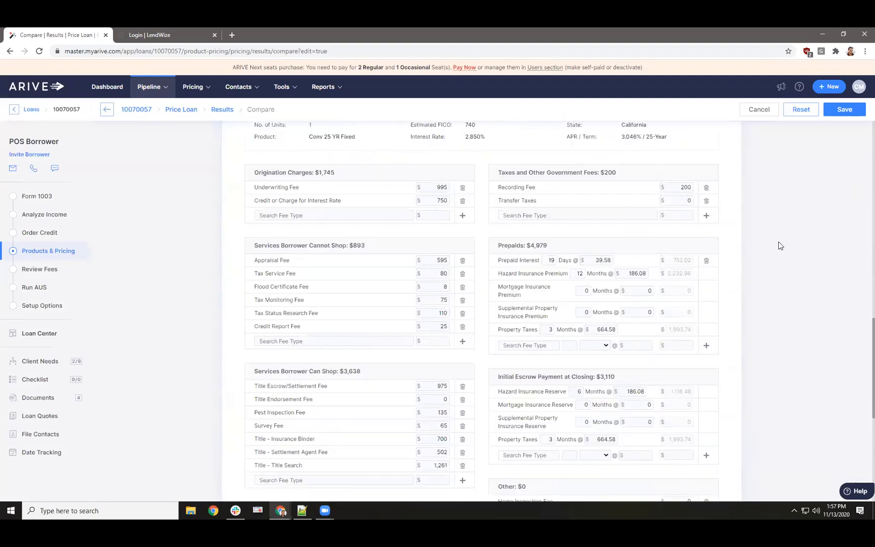
scroll(792, 215, "up", 5)
left_click(832, 108)
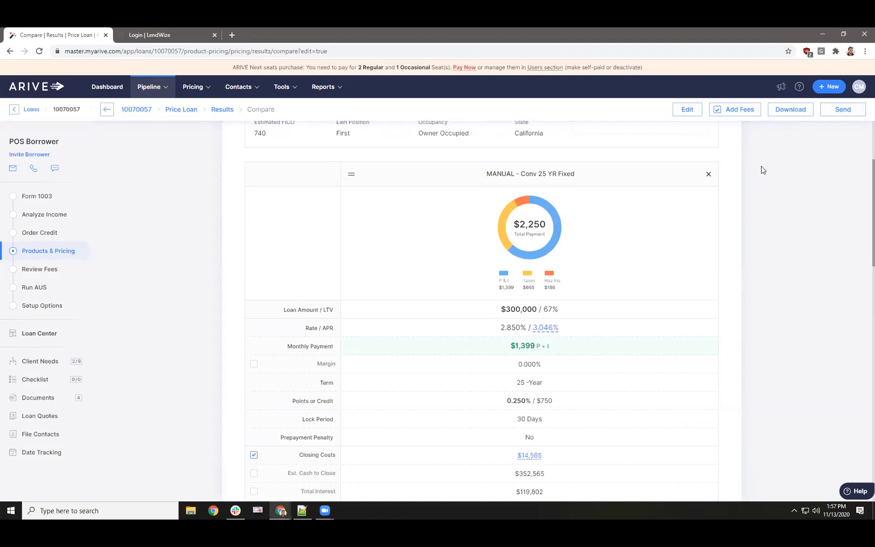
Return to the pricing results and apply the Conv 25 YR Fixed product to the loan.
left_click(223, 110)
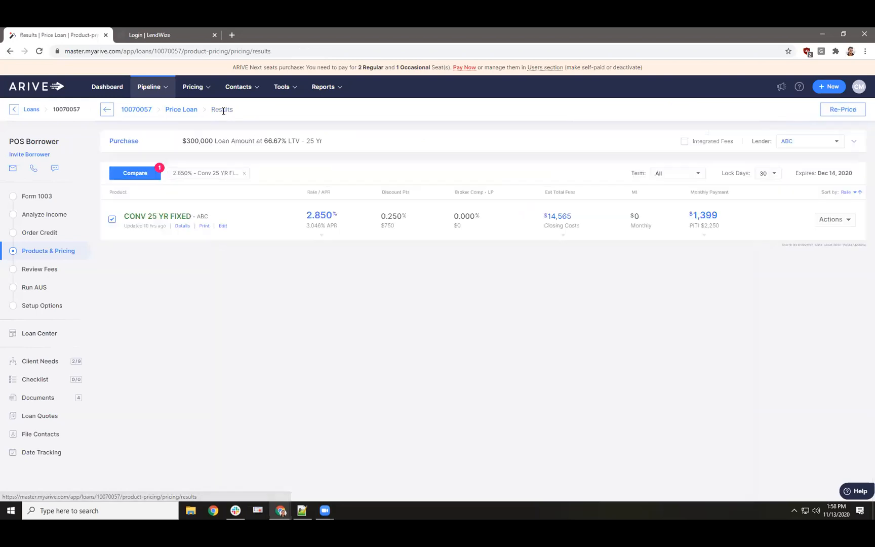
left_click(833, 220)
left_click(823, 241)
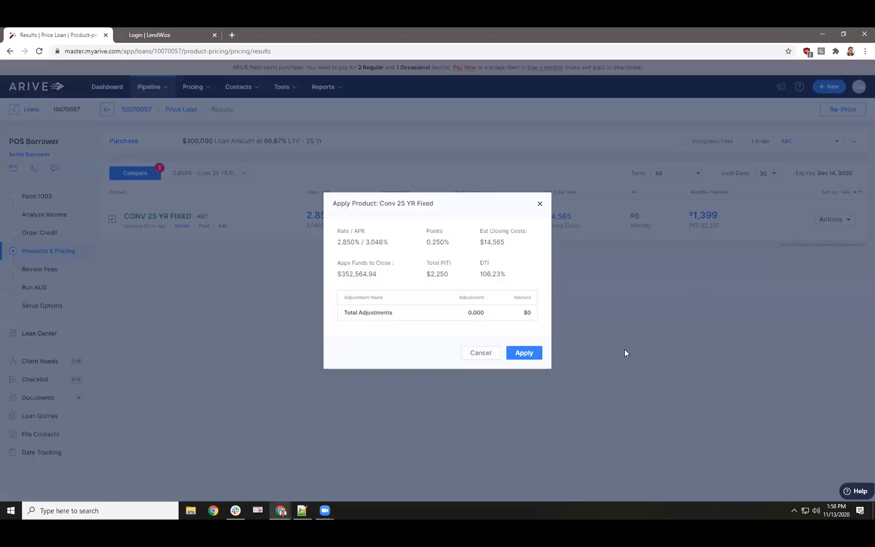
left_click(525, 353)
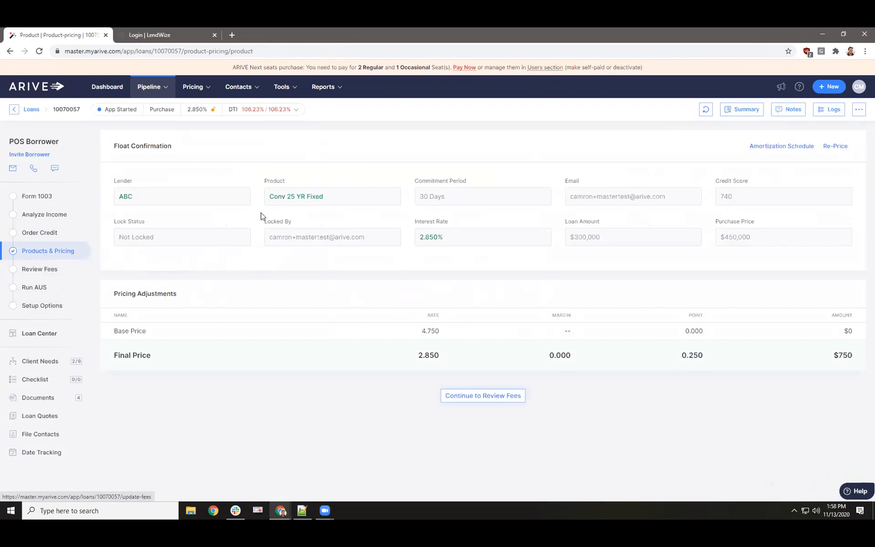
Inspect the product name and interest rate in the loan's float confirmation.
triple_click(275, 196)
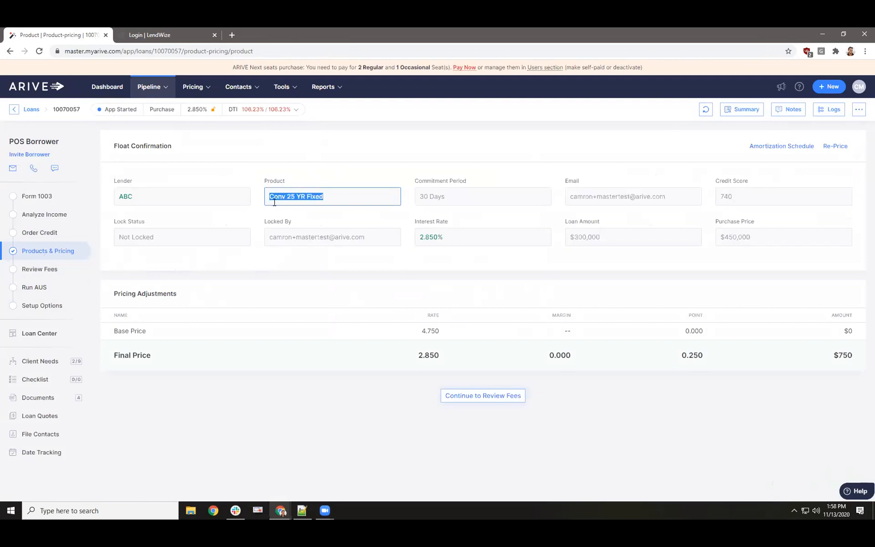
left_click(422, 239)
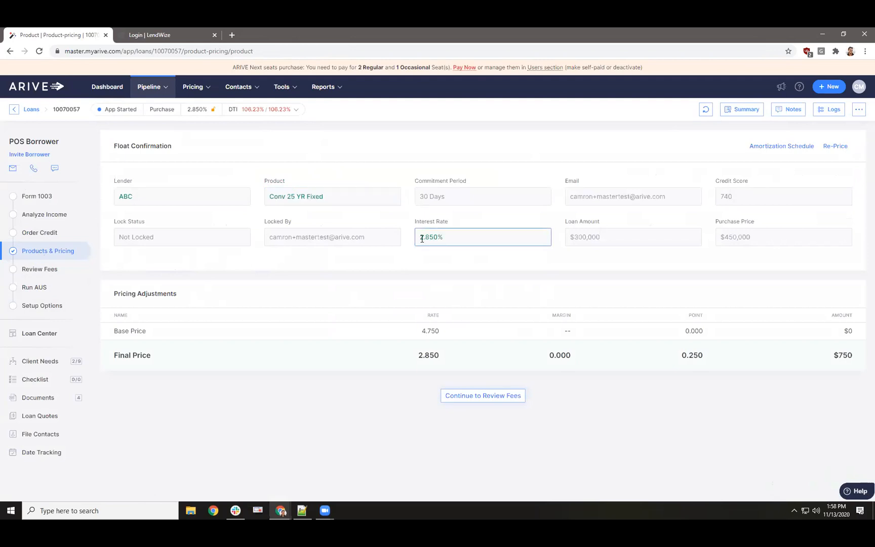
triple_click(324, 193)
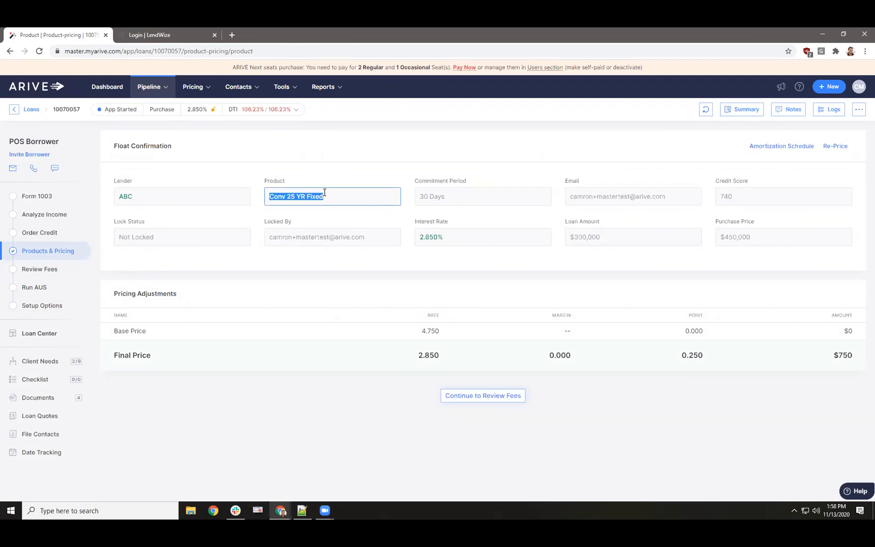
triple_click(294, 197)
Re-price the loan with ABC and examine the Manual 25 YEAR Fixed mortgage quote, leaving its edit mode without saving.
left_click(51, 254)
left_click(836, 146)
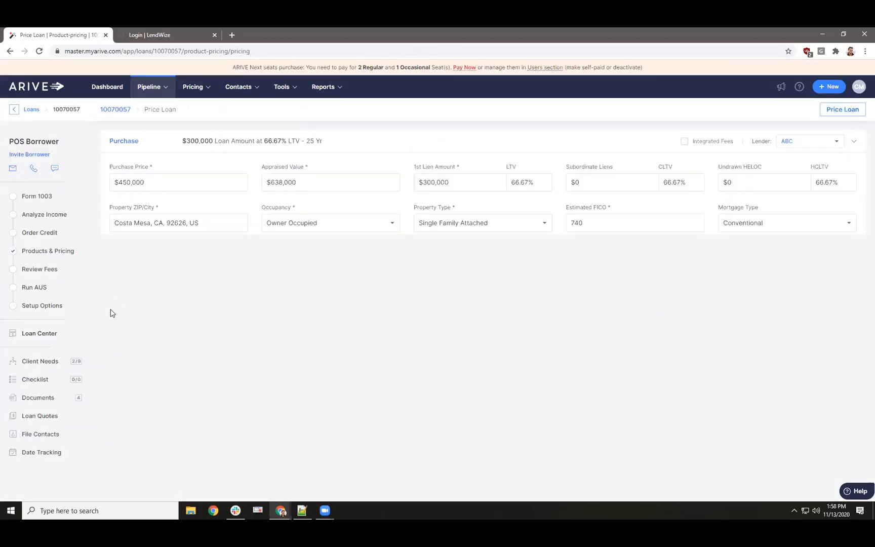
left_click(835, 111)
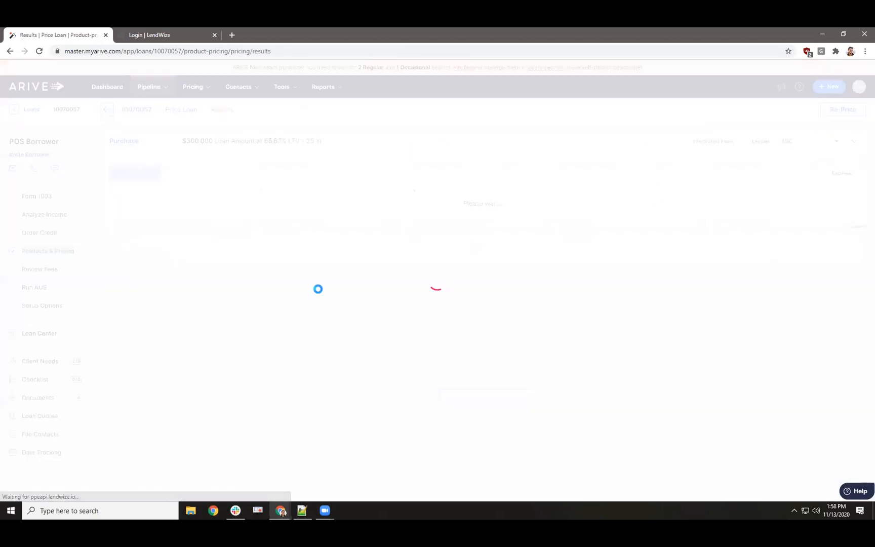
left_click(222, 226)
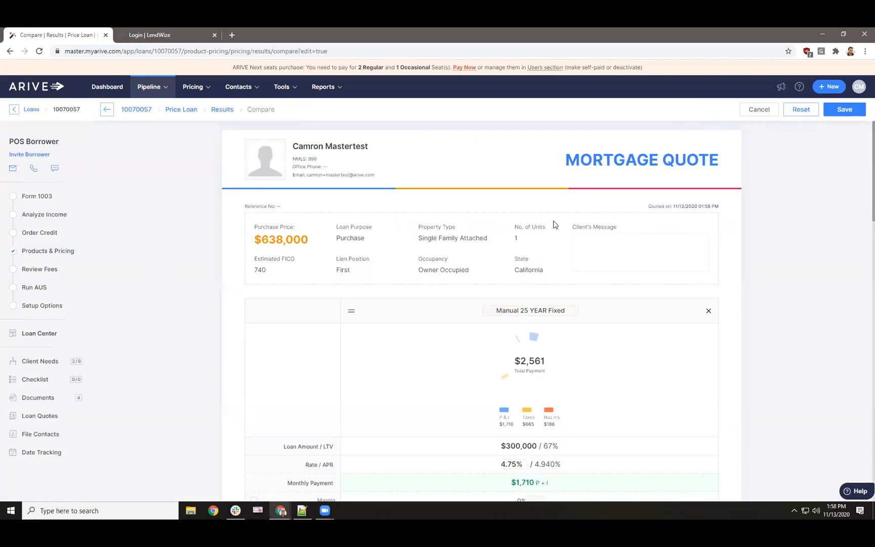
scroll(511, 276, "down", 3)
scroll(547, 203, "up", 3)
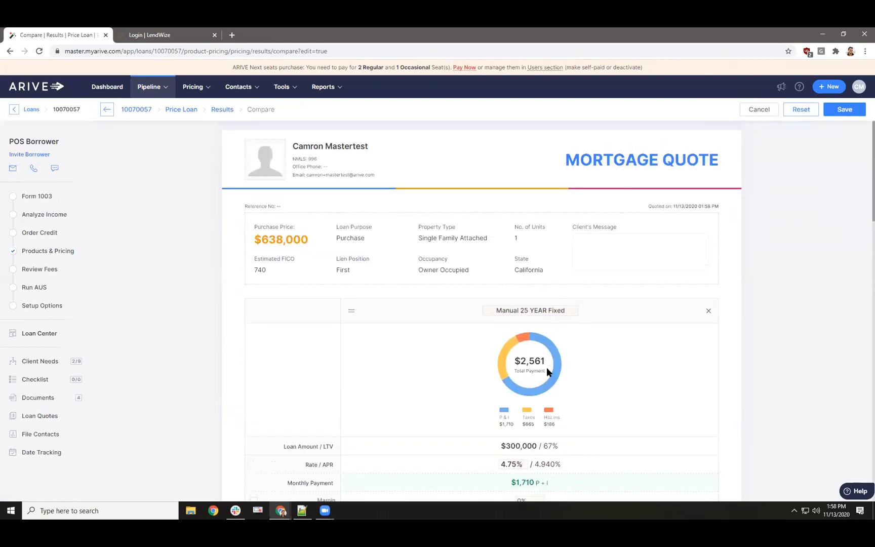
scroll(567, 406, "down", 4)
scroll(586, 357, "up", 5)
left_click(761, 111)
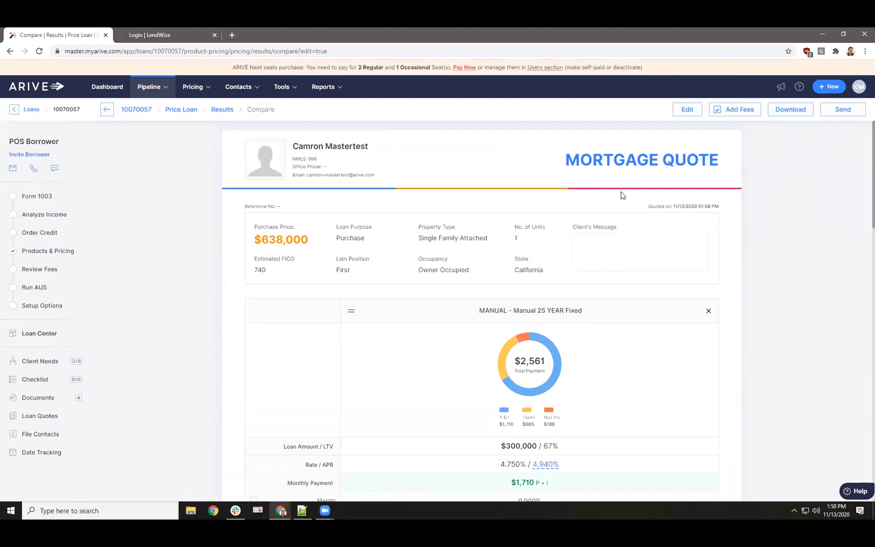
scroll(412, 366, "down", 5)
scroll(506, 346, "up", 5)
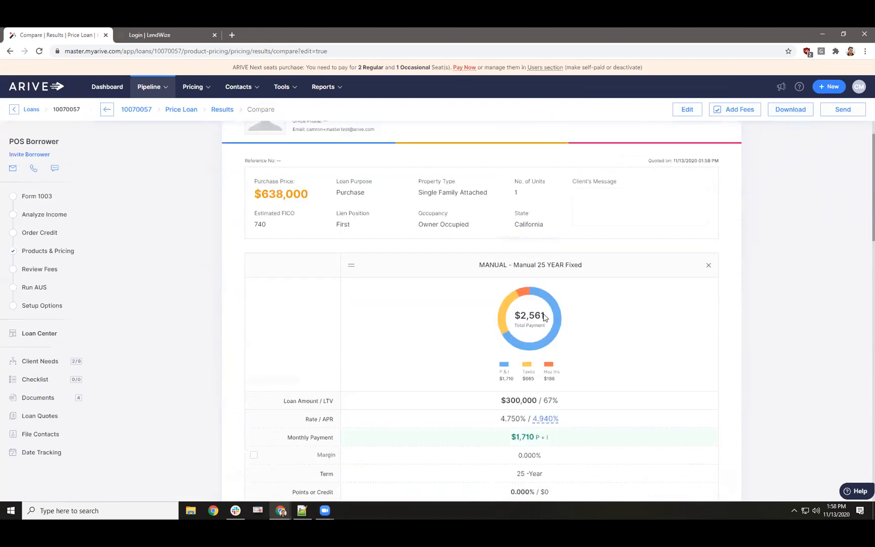
scroll(522, 407, "down", 2)
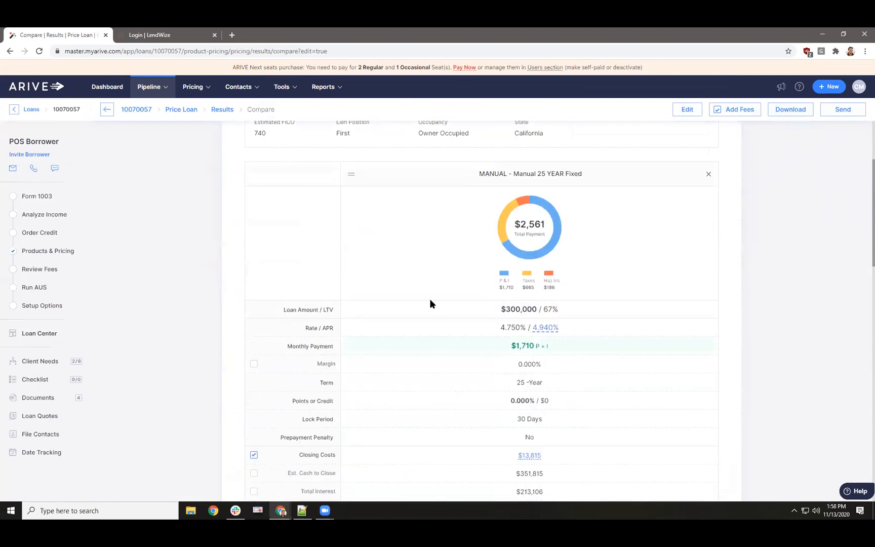
scroll(435, 307, "up", 3)
Inspect the interest rate in the Loan Information of Form 1003 and close the editor without changes.
left_click(22, 198)
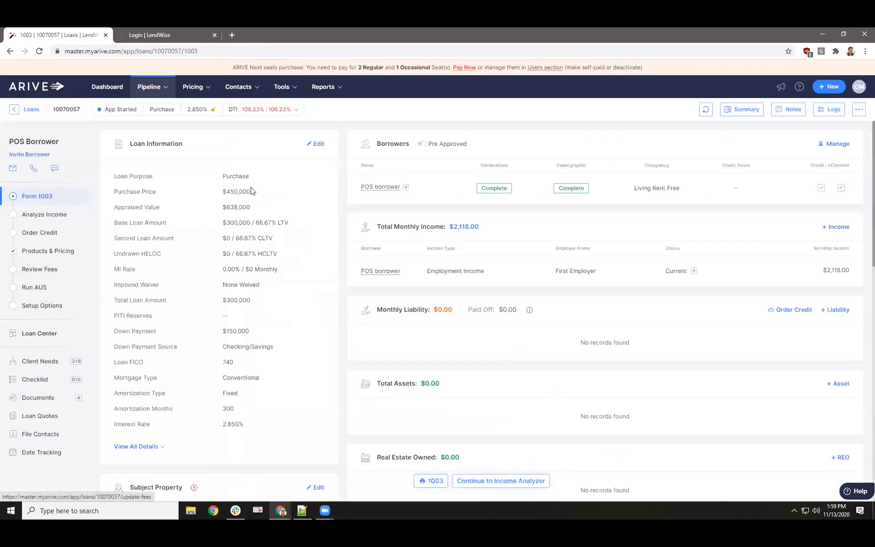
left_click(317, 144)
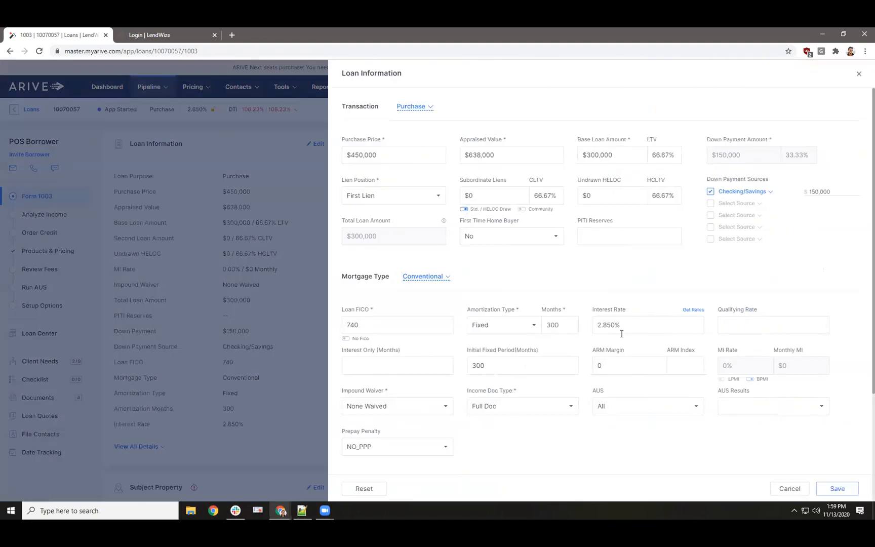
left_click(611, 328)
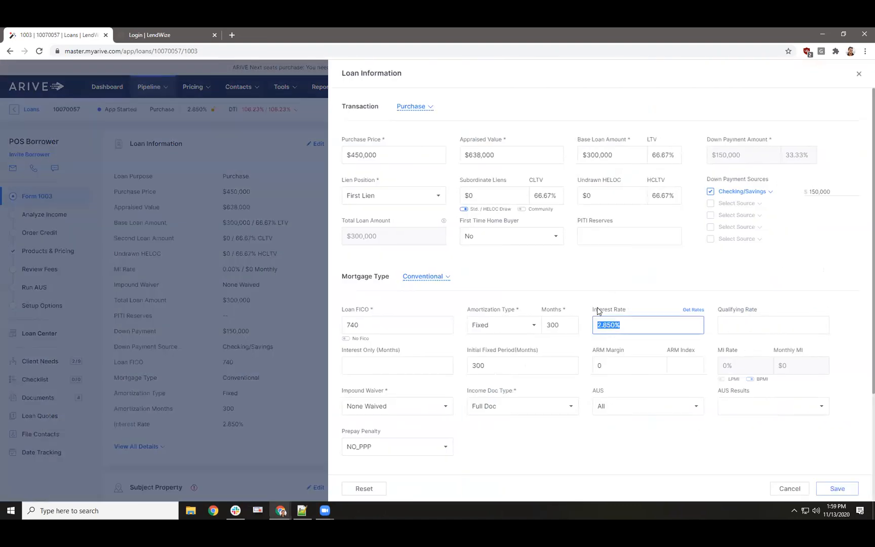
triple_click(598, 311)
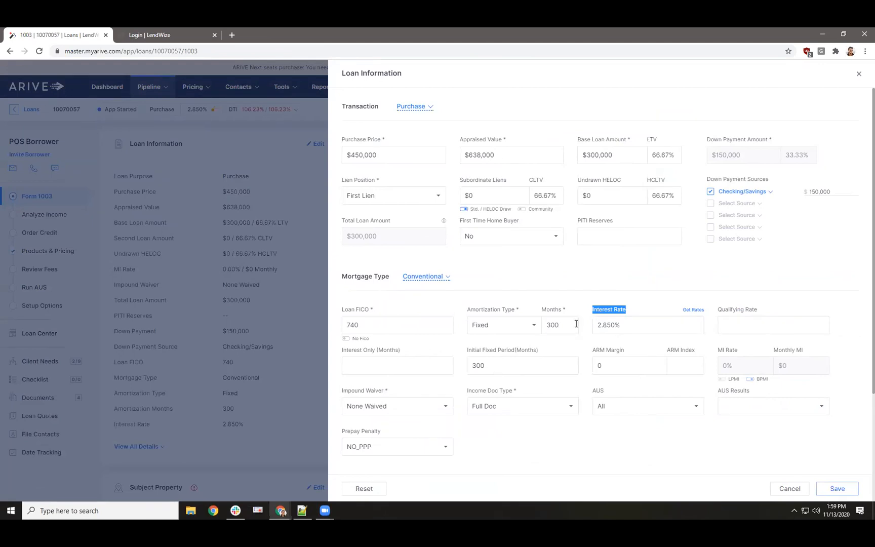
left_click(860, 76)
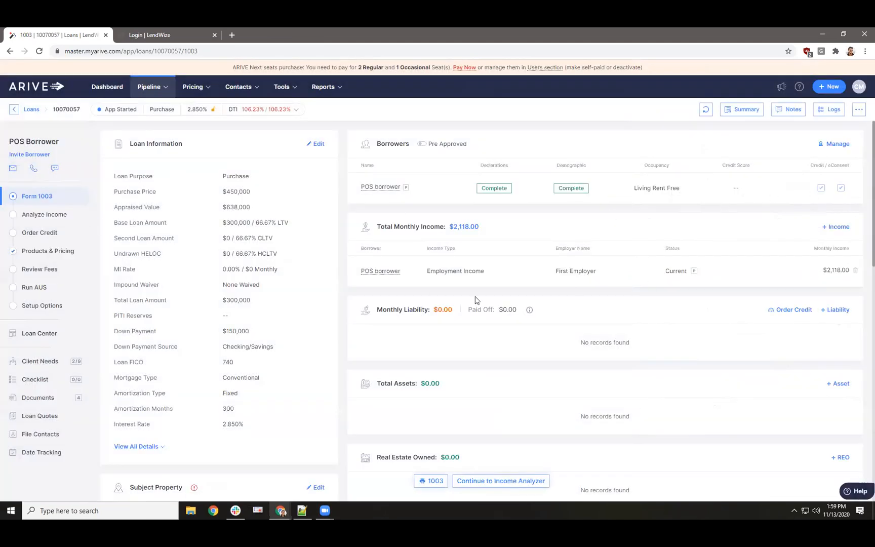
Set the borrower's monthly employment income from First Employer to $12,118.
left_click(381, 273)
double_click(788, 204)
key("Home")
Set the interest rate in Form 1003's Loan Information to 3% and save the change.
left_click(316, 144)
left_click(641, 324)
triple_click(641, 320)
type("3")
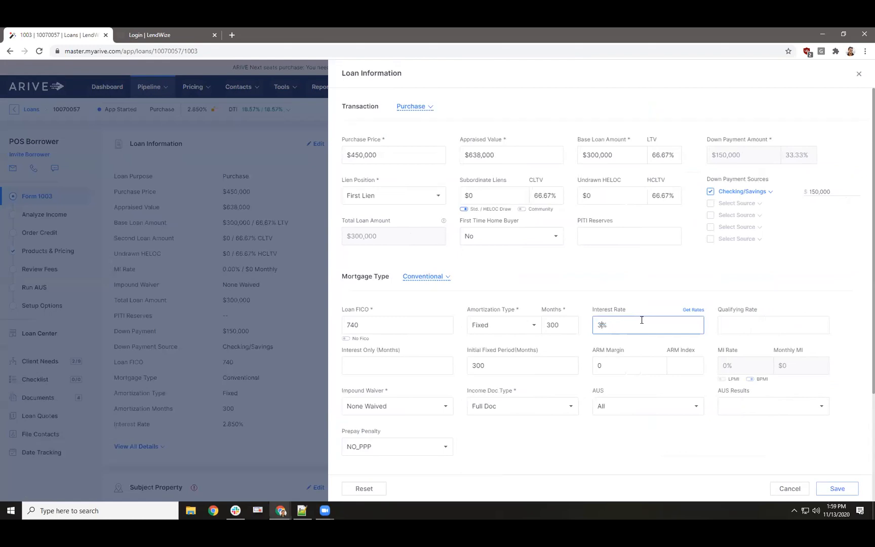
left_click(736, 462)
left_click(838, 488)
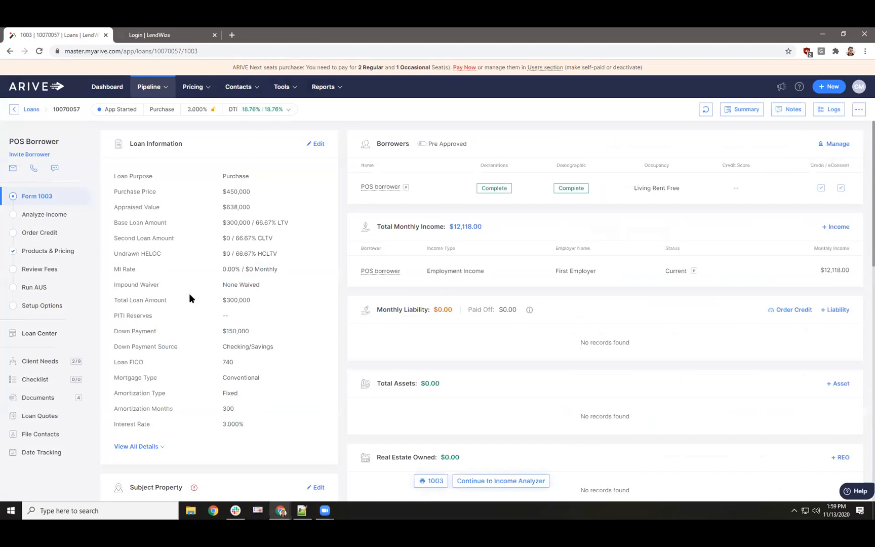
Open the loan's fee review and update the final rate points under Origination Charges to 0.125.
scroll(135, 282, "down", 3)
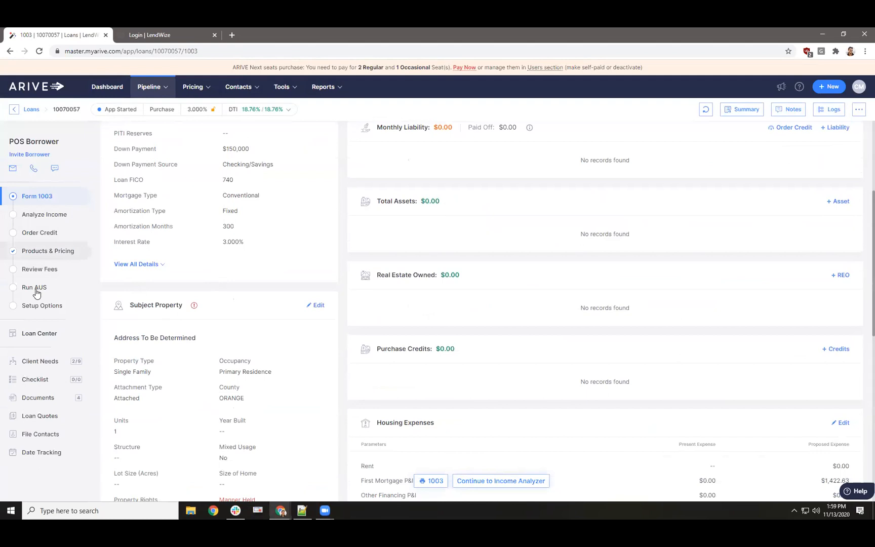
left_click(41, 271)
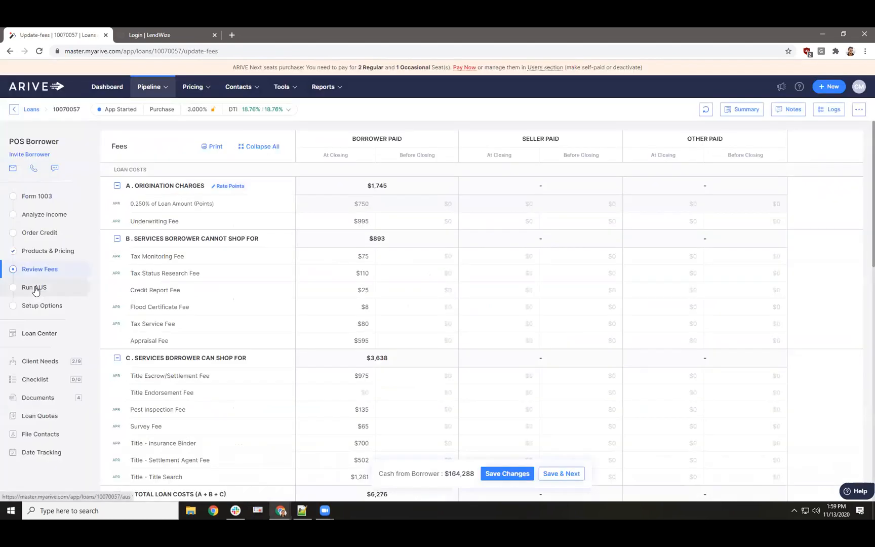
left_click(217, 187)
double_click(203, 224)
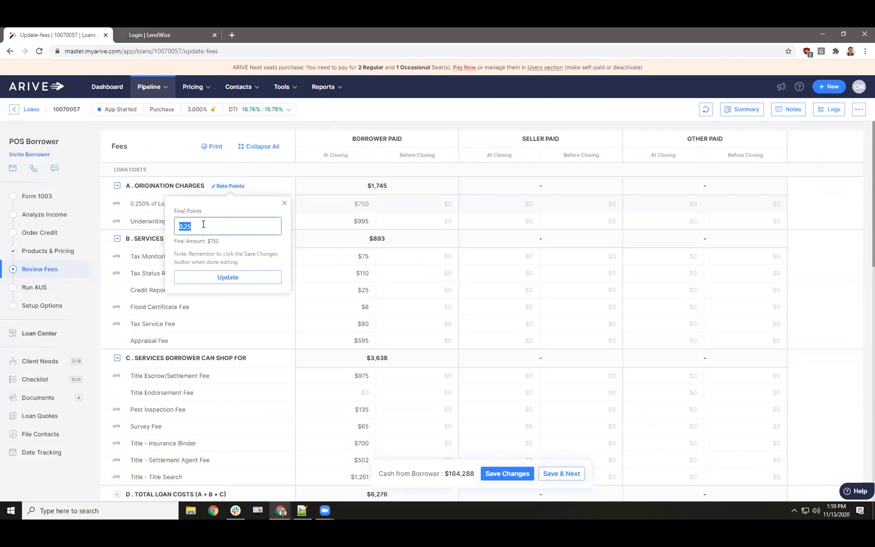
type("0.")
left_click(218, 278)
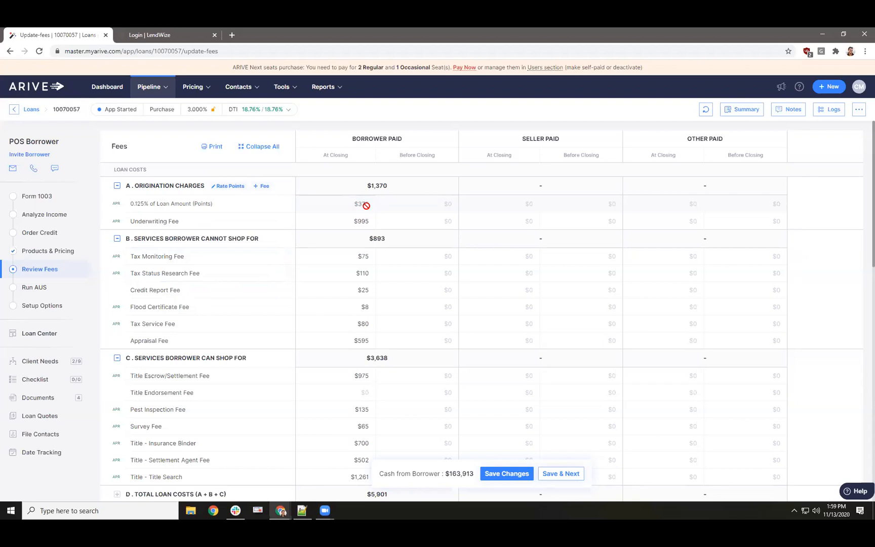
Update the final rate points under Origination Charges to -.125 and check the Lender Credit under Total Closing Costs.
left_click(243, 183)
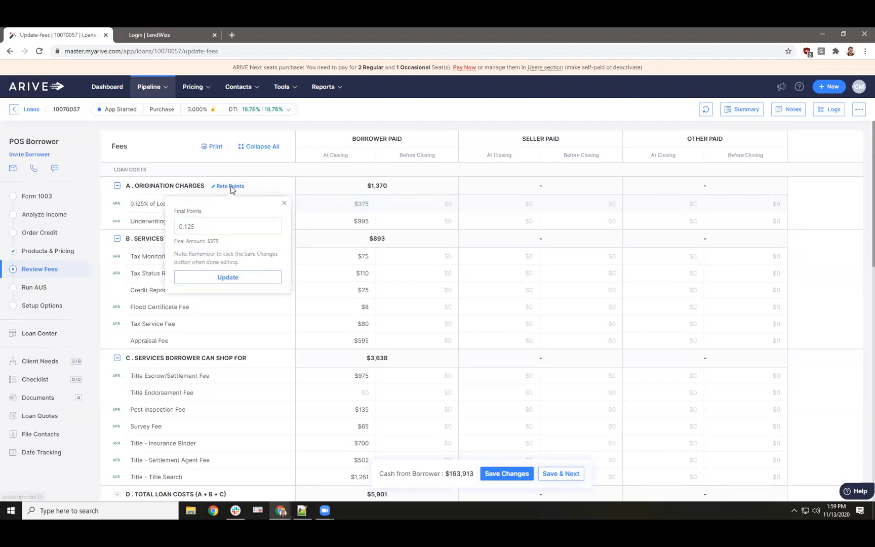
double_click(219, 224)
type("-")
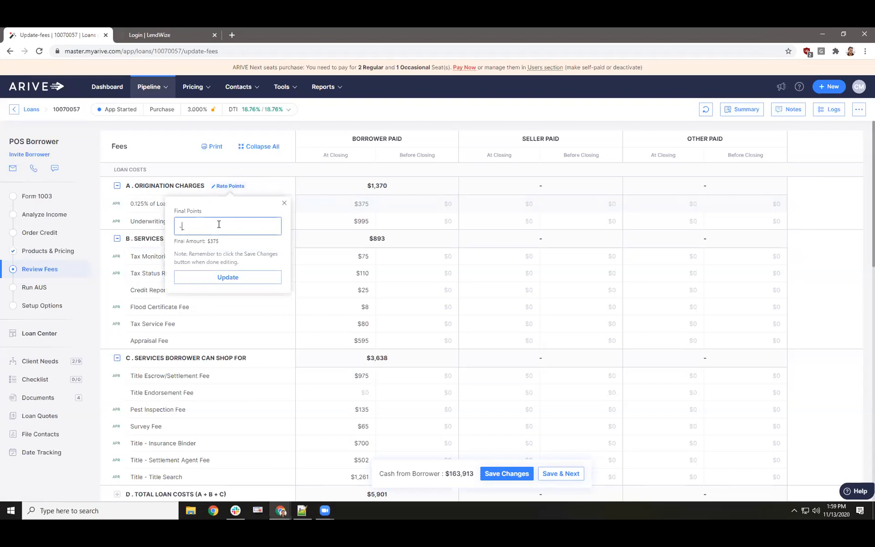
type(".125")
left_click(217, 277)
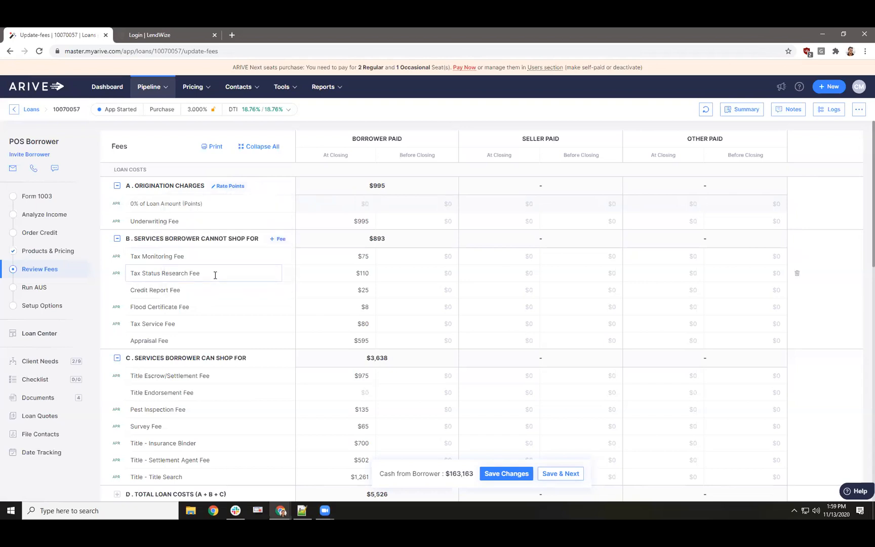
scroll(370, 418, "down", 7)
scroll(371, 419, "down", 2)
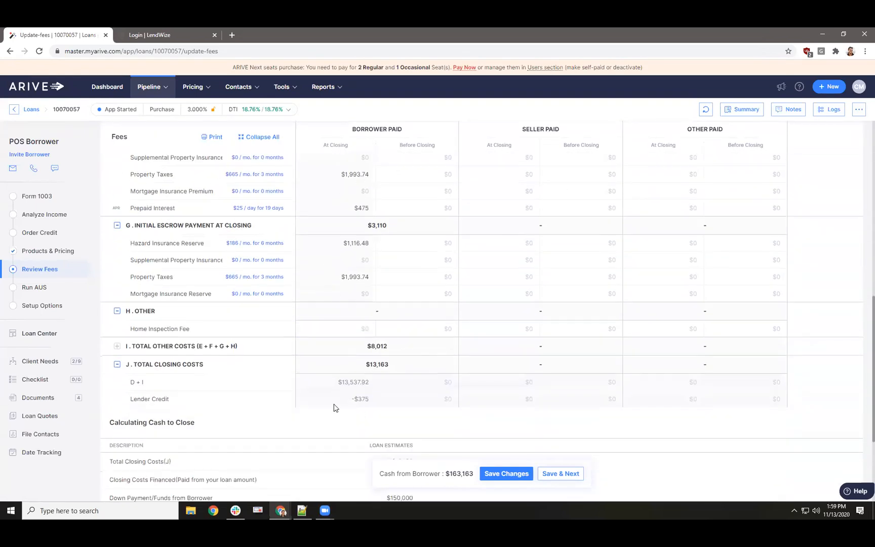
left_click_drag(354, 400, 372, 421)
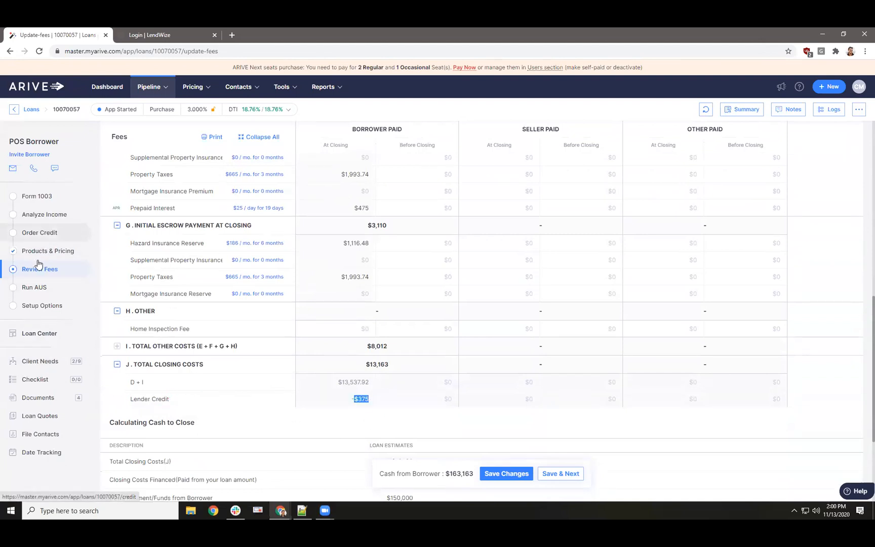
Inspect the loan's Rate Lock details from the Loan Center and close them without saving.
left_click(31, 332)
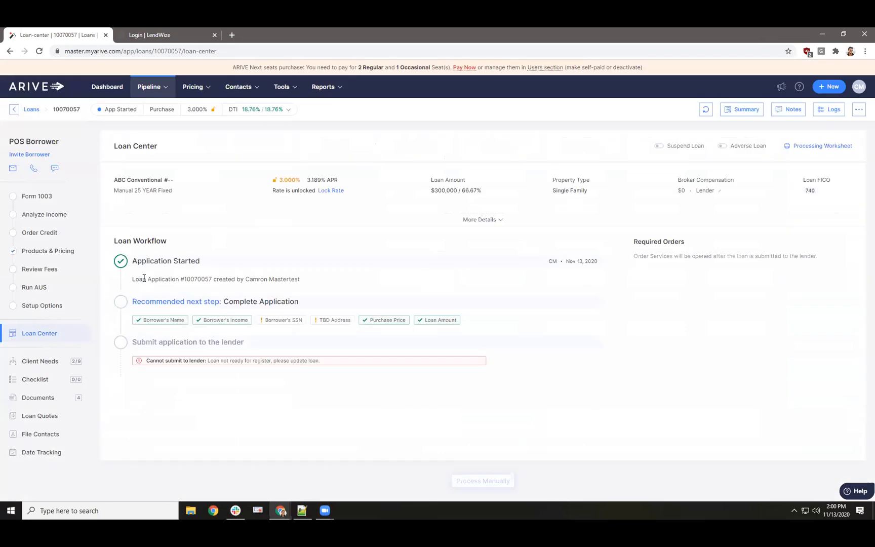
left_click(327, 191)
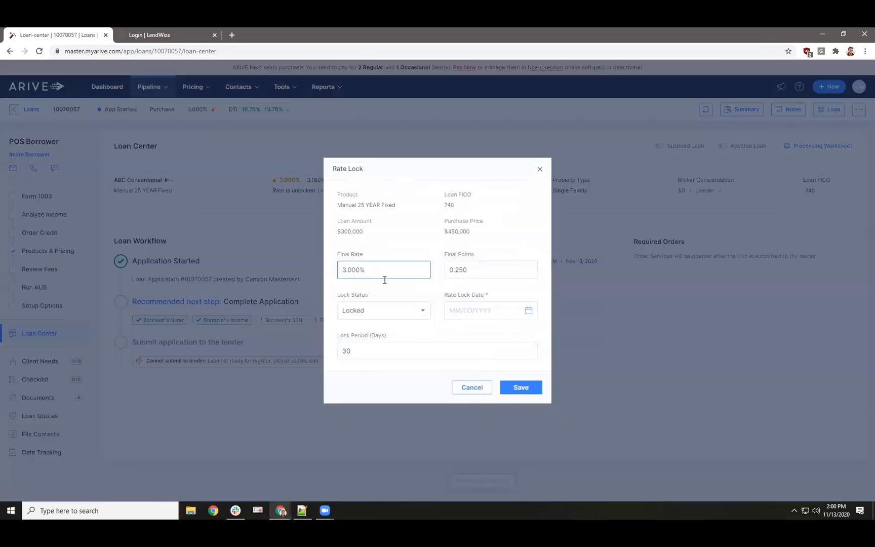
left_click(541, 169)
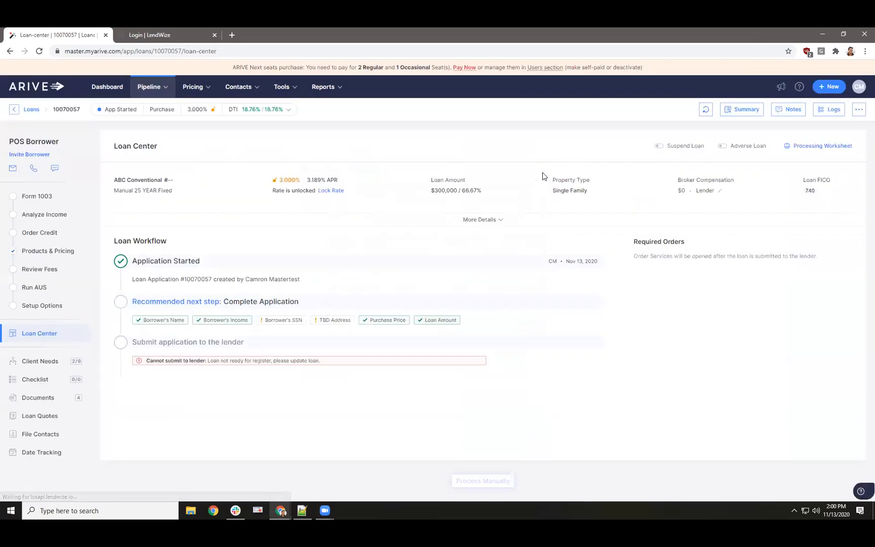
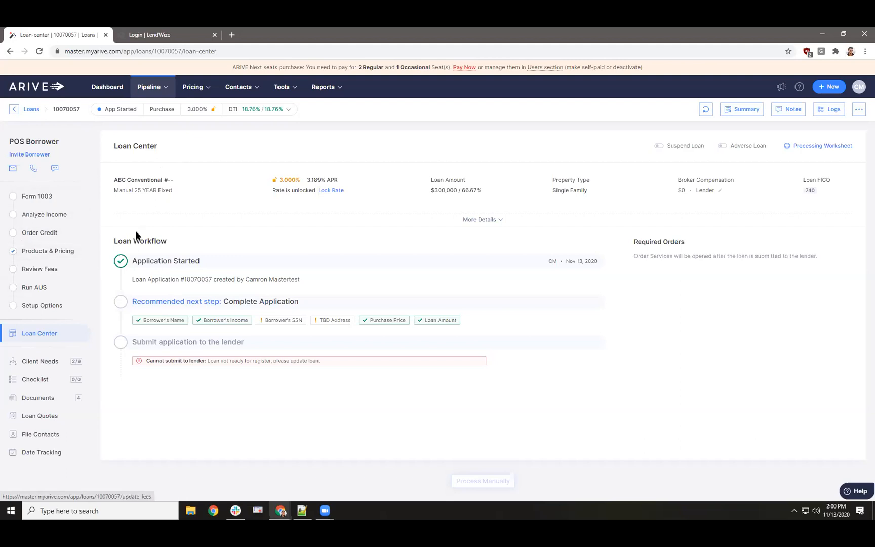
Review the POS Borrower entry's borrower and lender in the loans pipeline and reopen that loan.
mouse_move(150, 92)
left_click(148, 118)
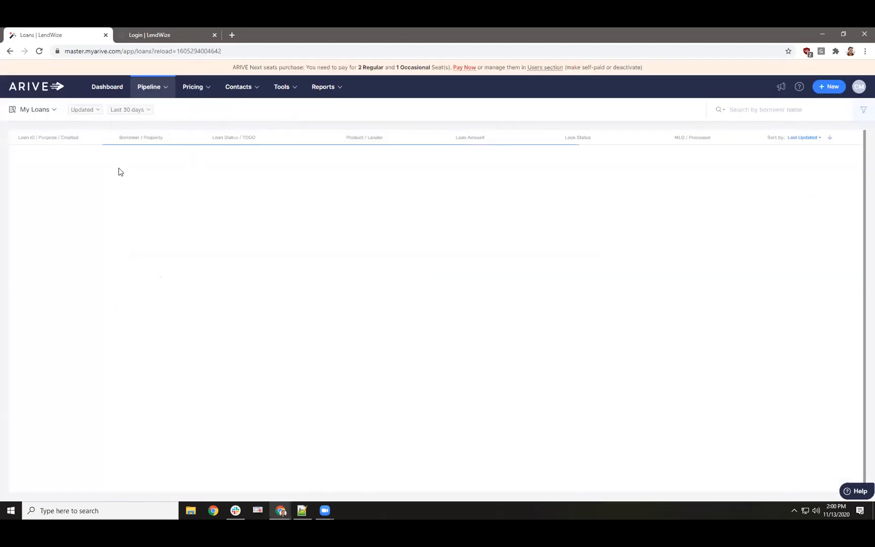
left_click_drag(120, 159, 162, 162)
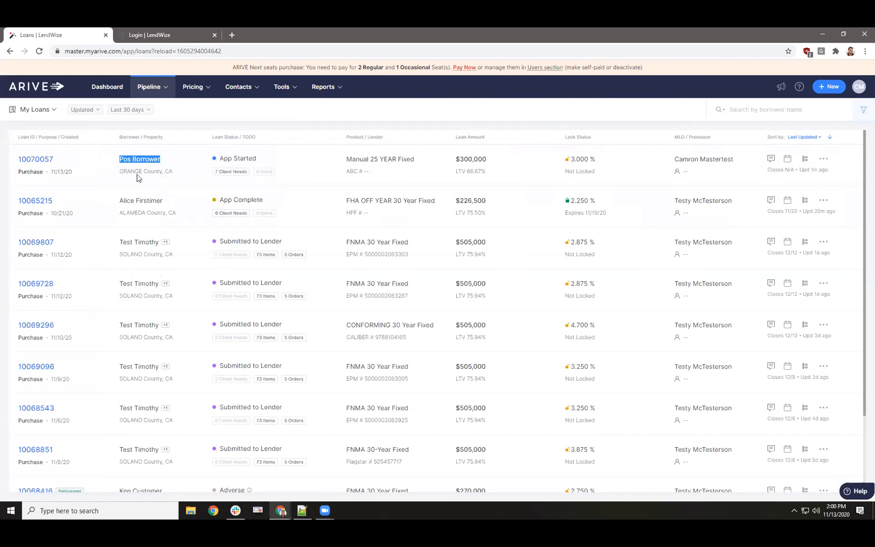
left_click_drag(347, 172, 362, 190)
left_click(33, 158)
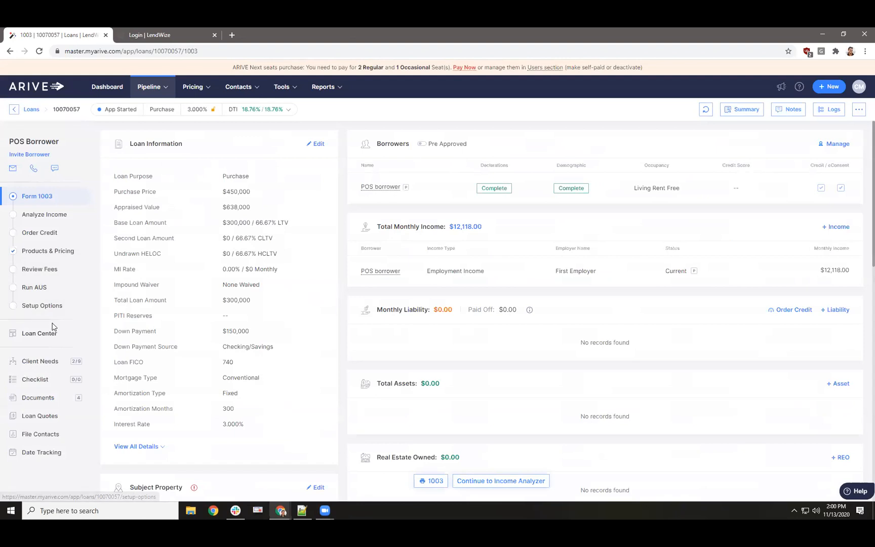
From the Loan Center's TBD Address requirement, fill in the subject property's manner held and title holder's name, and save.
left_click(37, 333)
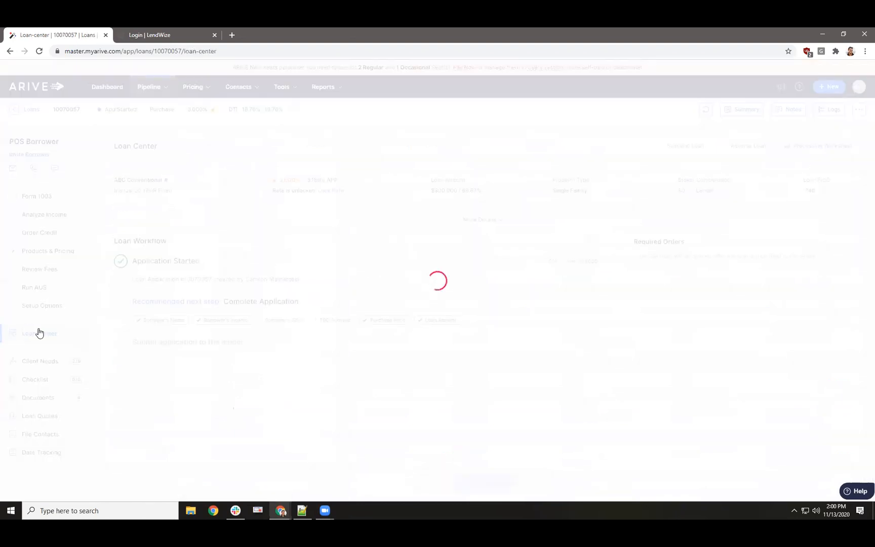
left_click(327, 321)
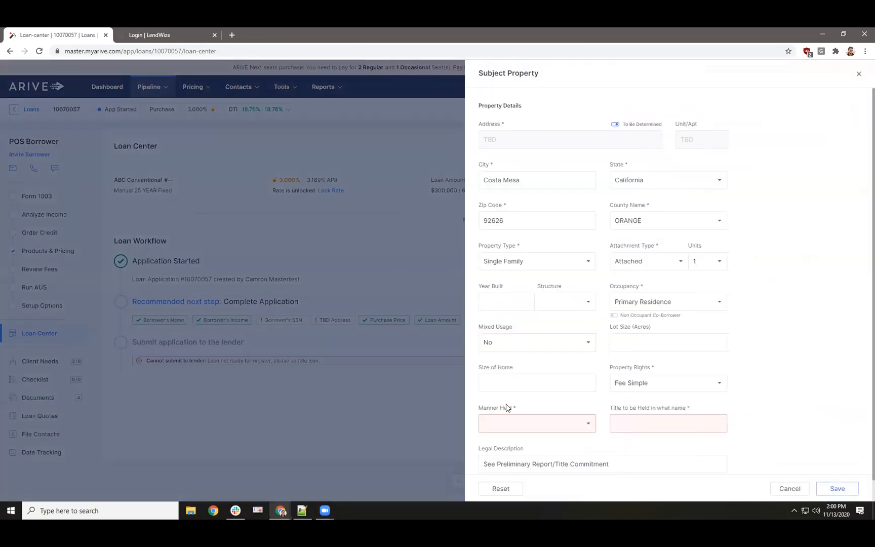
left_click(521, 424)
left_click(528, 345)
left_click(693, 423)
type("tahsta")
left_click(828, 489)
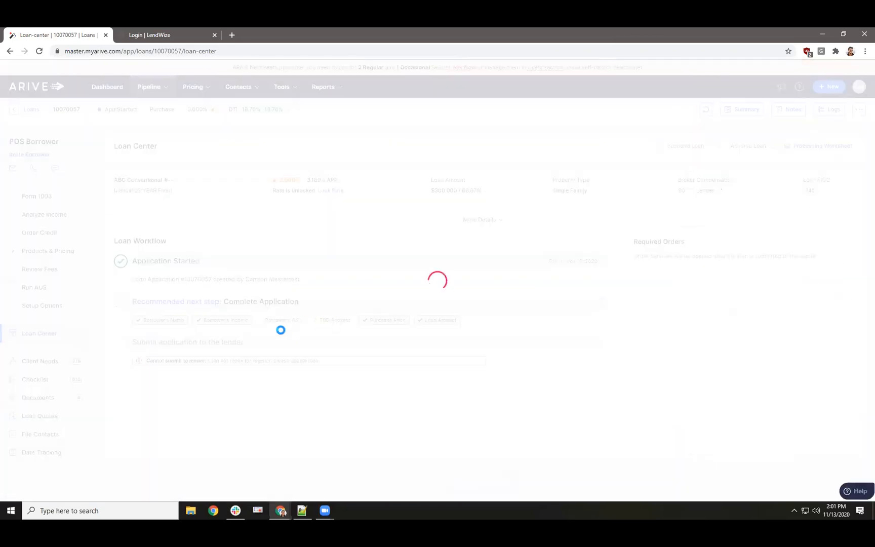
Enter the borrower's Social Security number from the Loan Center's Borrower's SSN requirement and save the basic info.
left_click(282, 320)
left_click(576, 221)
type("000-00-0038")
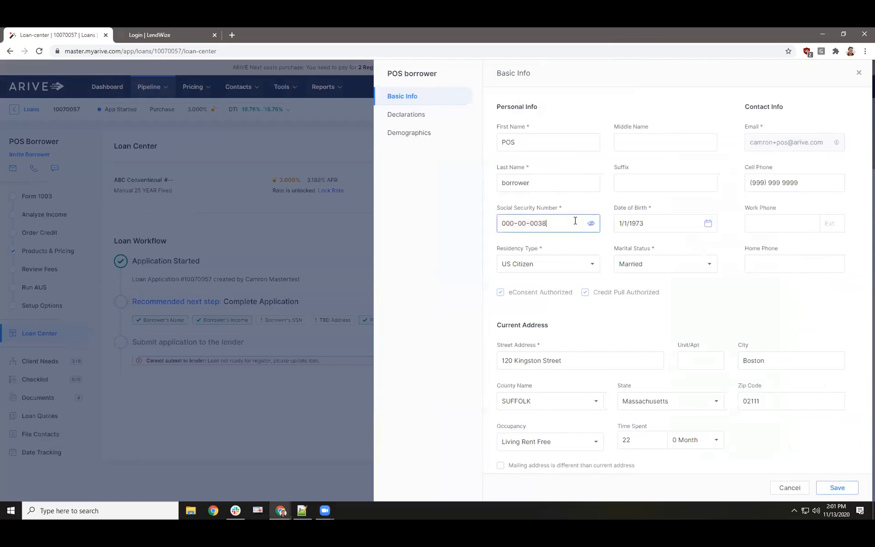
left_click(837, 487)
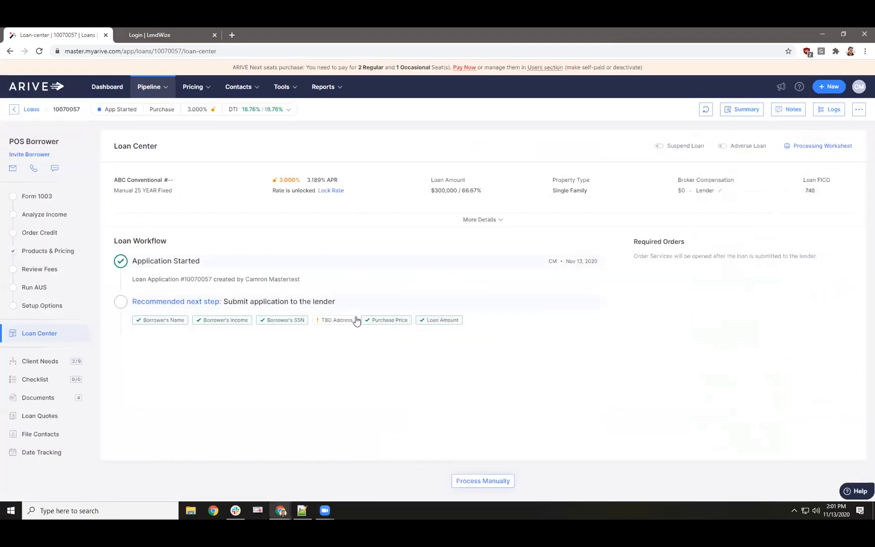
Process the loan manually with the FNM 3.2 file download and complete the Upload 3.2 FNM task with the lender loan number.
left_click(476, 482)
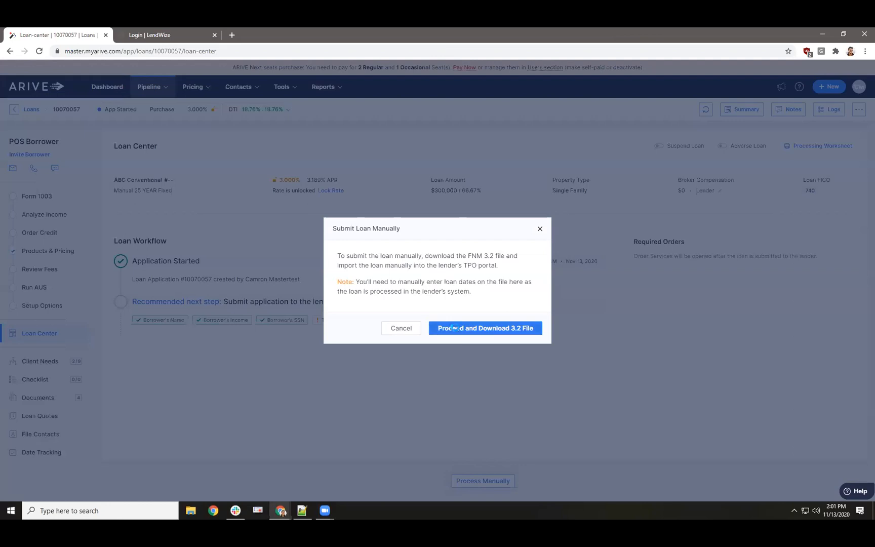
left_click(453, 329)
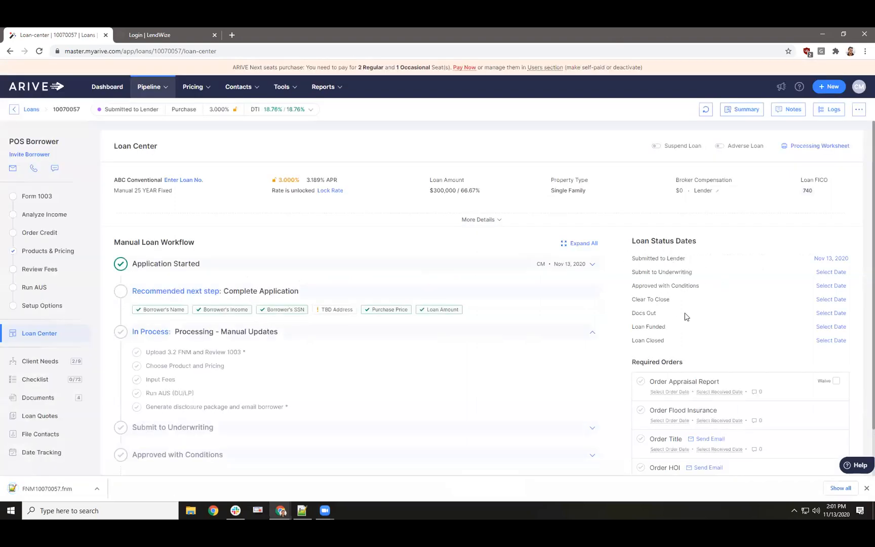
scroll(223, 380, "down", 2)
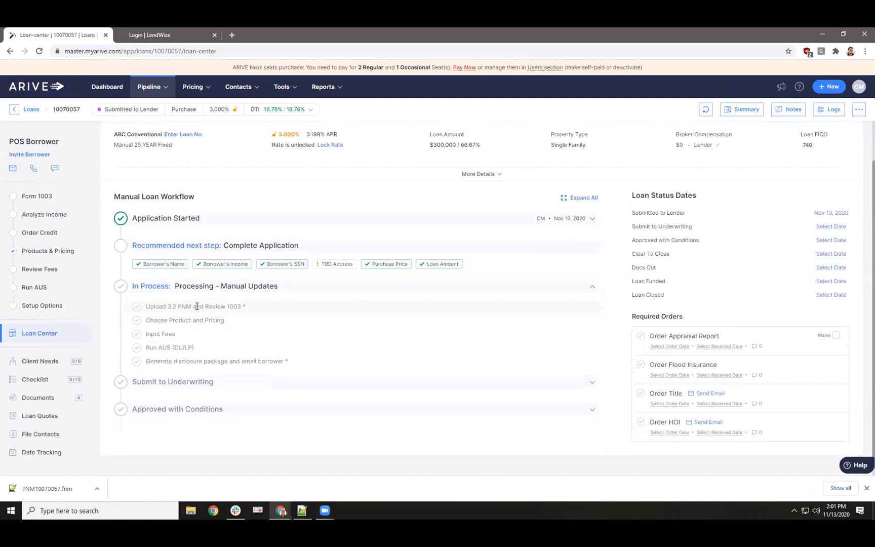
left_click(136, 309)
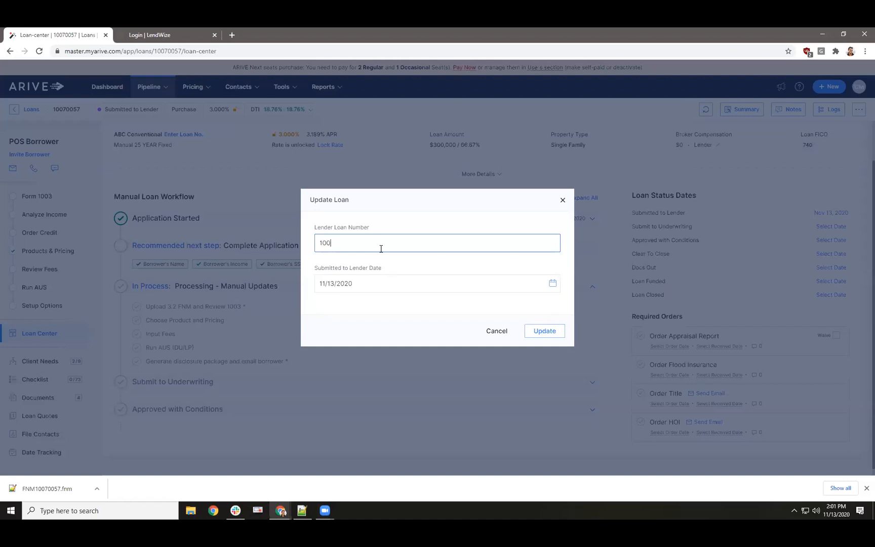
left_click(539, 332)
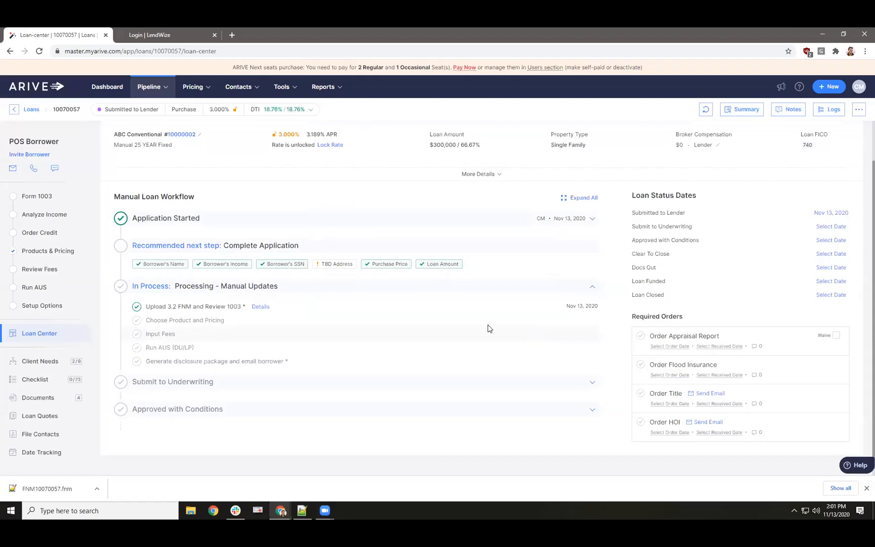
Check the submitted loan's status and lender loan number in the pipeline list and reopen the loan.
left_click(153, 88)
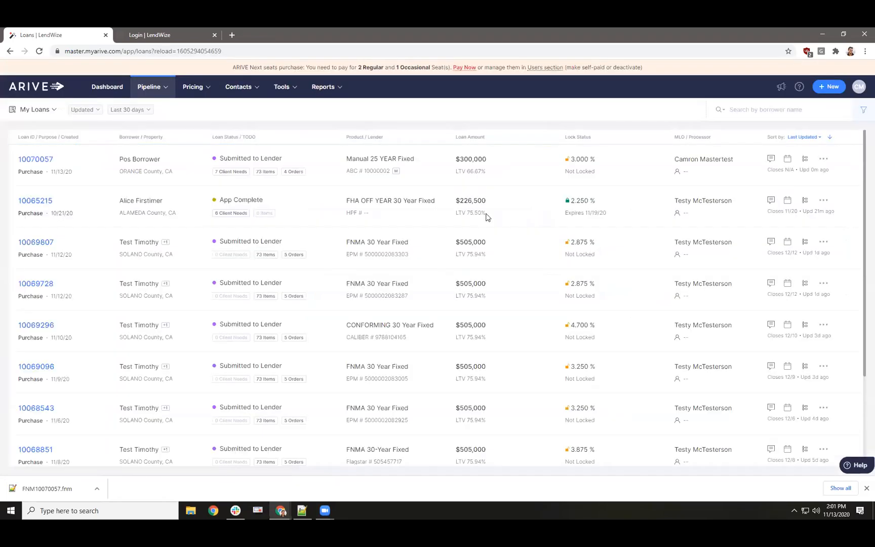
double_click(375, 170)
left_click(43, 160)
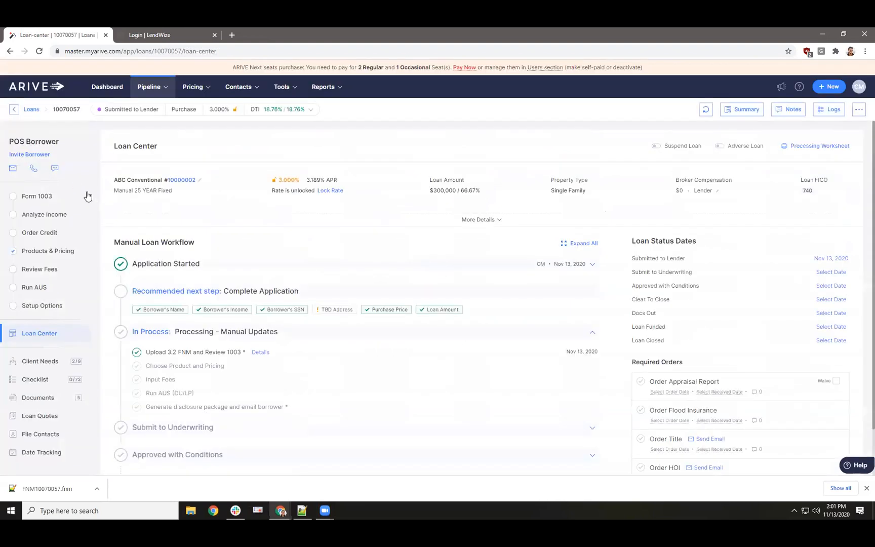
Set the base loan amount in Form 1003's Loan Information to $410,000, save it, and check the First Mortgage P&I expense.
left_click(87, 195)
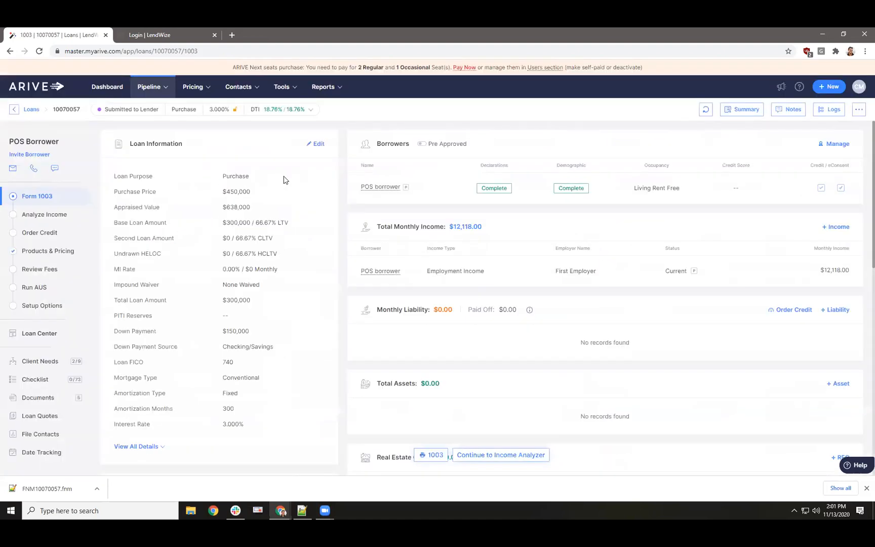
left_click(318, 145)
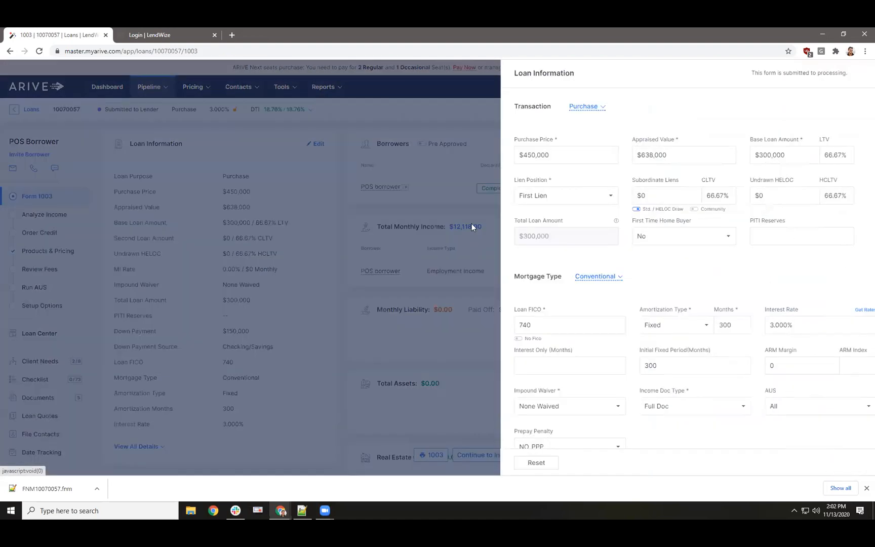
left_click(615, 155)
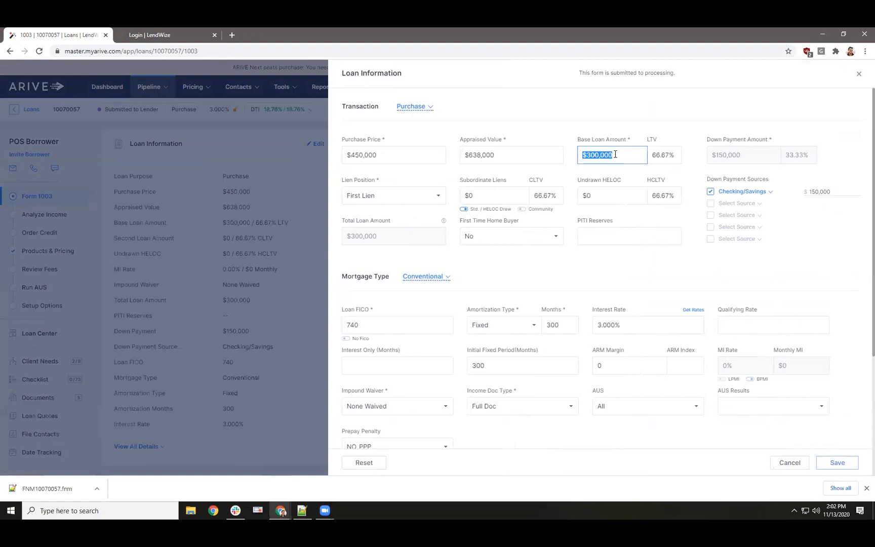
type("410")
left_click(837, 462)
left_click(533, 311)
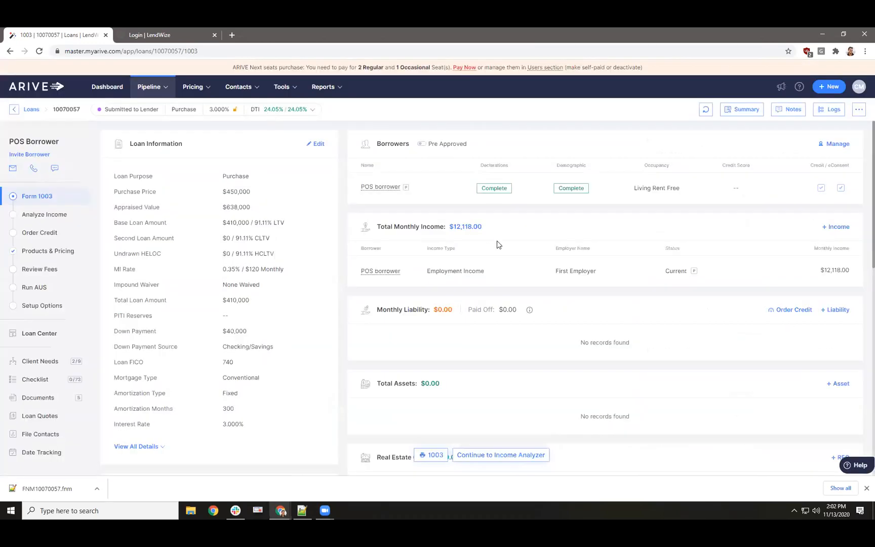
scroll(831, 327, "down", 8)
left_click_drag(825, 309, 856, 311)
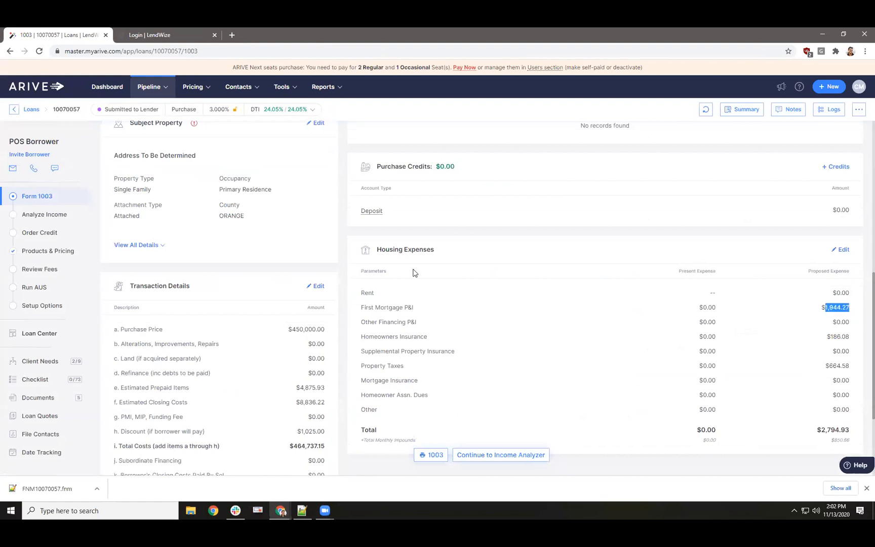
Try to set the amortization term in Form 1003's Loan Information to 360 months and save the change.
scroll(182, 239, "up", 2)
scroll(293, 225, "up", 5)
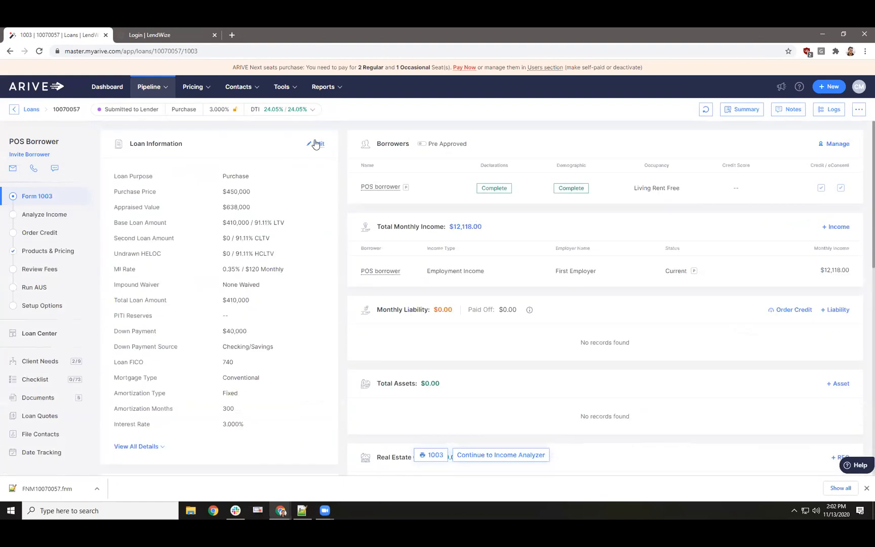
left_click(315, 144)
double_click(567, 325)
type("360")
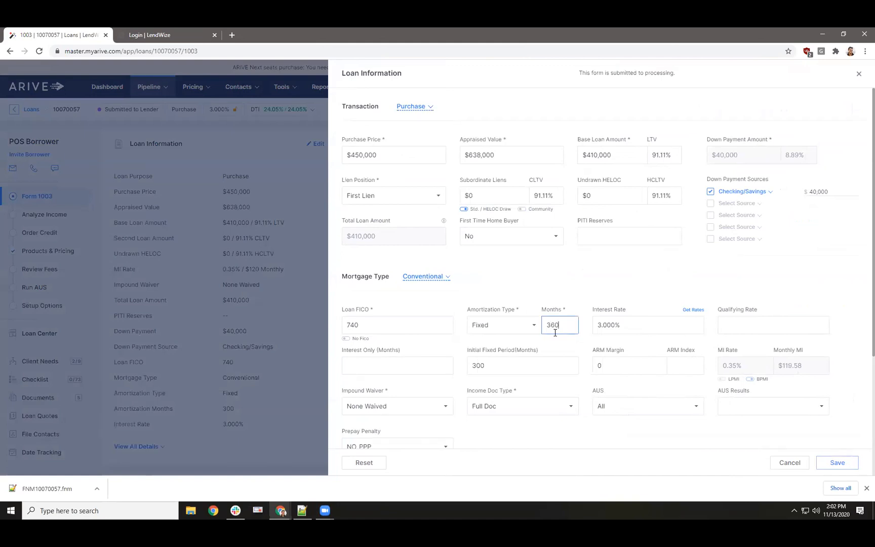
left_click(829, 463)
left_click(521, 300)
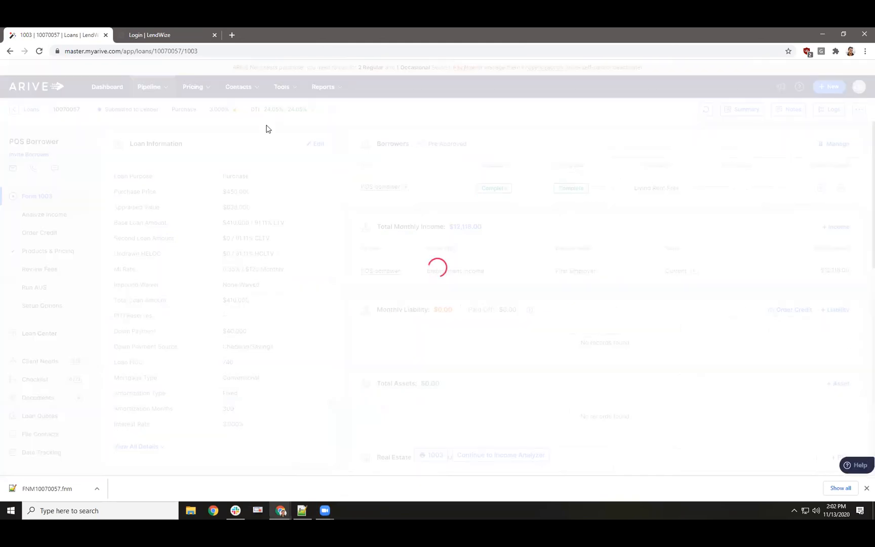
Check the proposed First Mortgage P&I under Housing Expenses and the interest rate in the loan's summary bar.
scroll(776, 309, "down", 5)
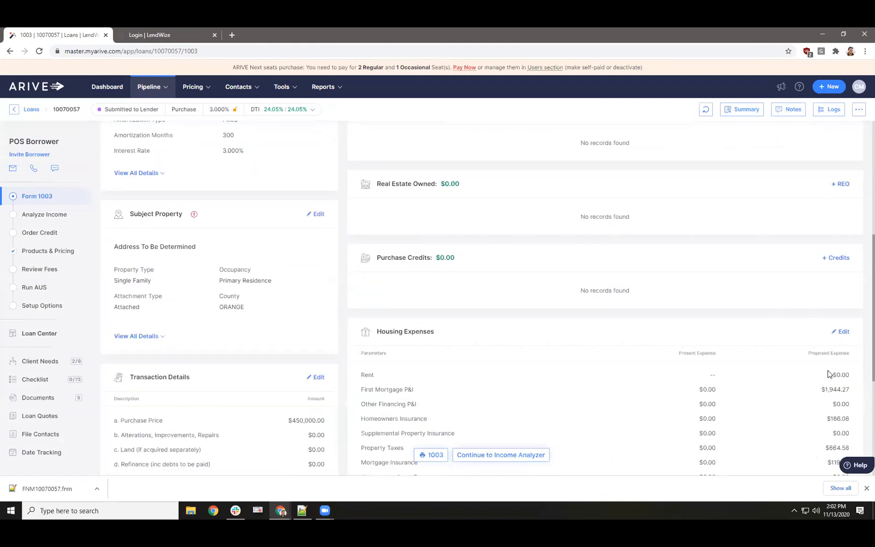
triple_click(834, 391)
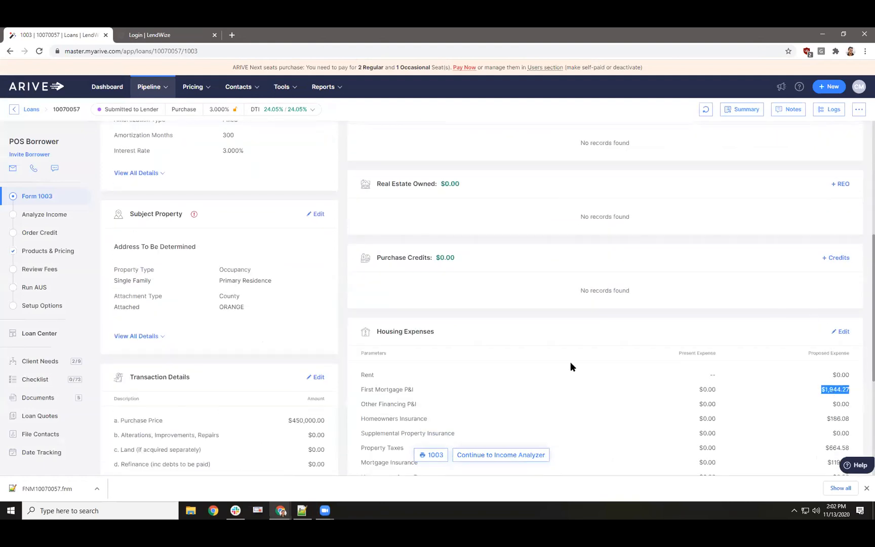
triple_click(378, 390)
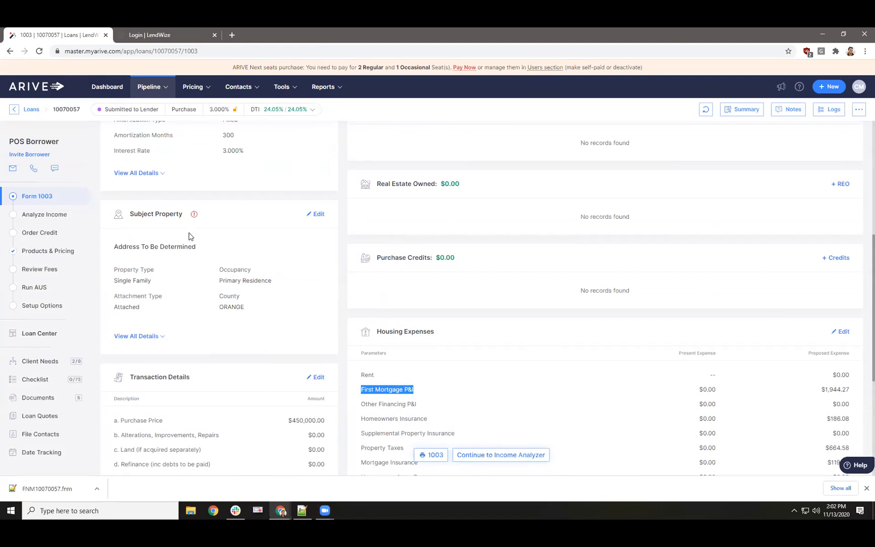
double_click(220, 109)
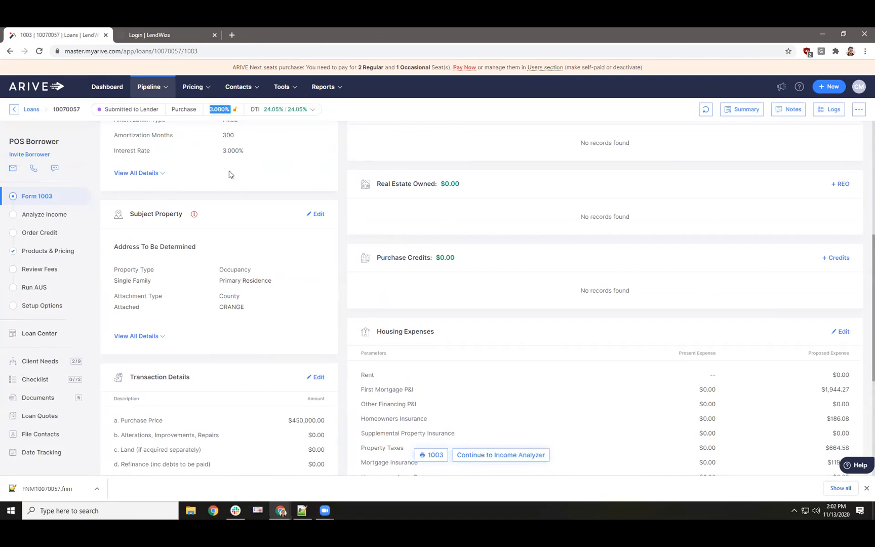
Open the loan's fee review and examine the Prepaids, Initial Escrow Payment and Total Closing Costs sections.
scroll(233, 178, "up", 5)
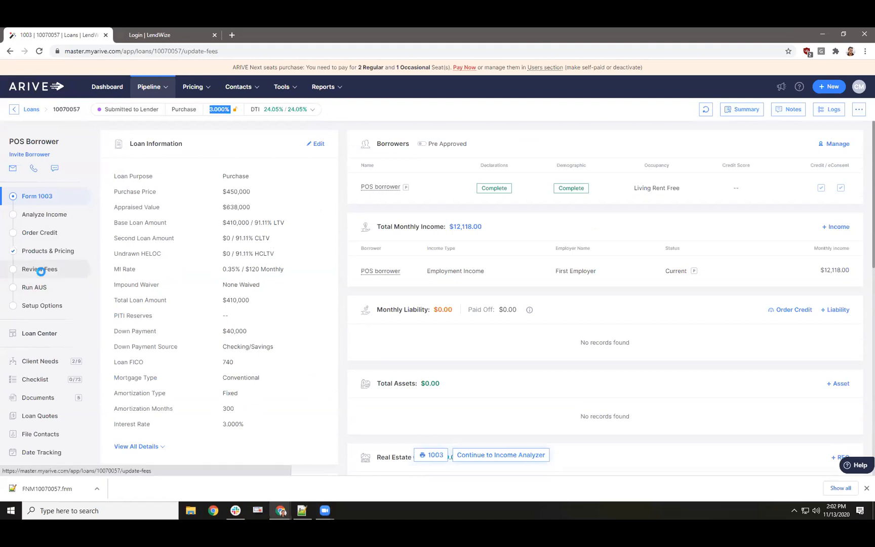
left_click(48, 269)
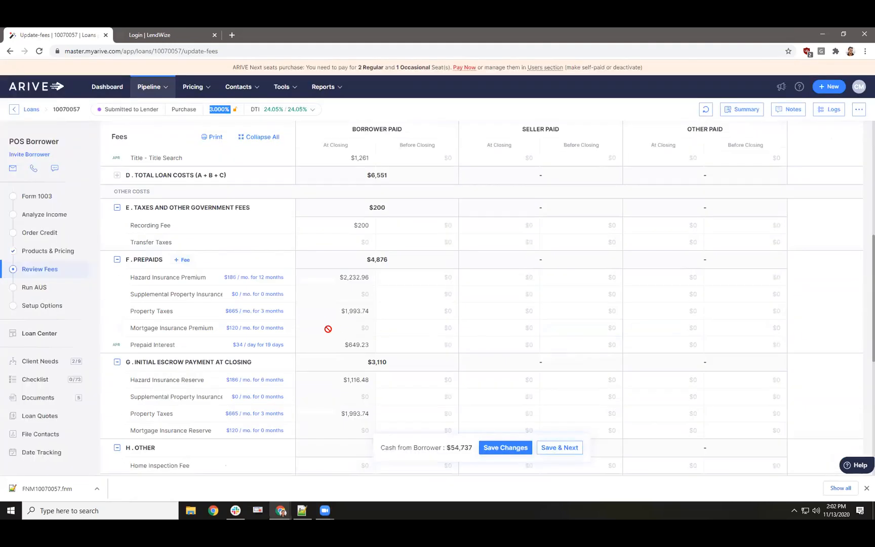
scroll(169, 421, "down", 3)
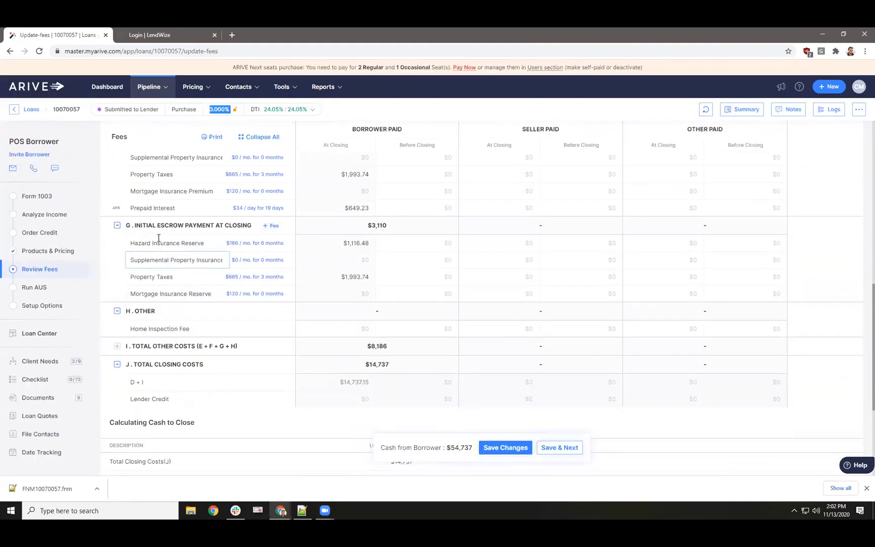
scroll(175, 238, "up", 2)
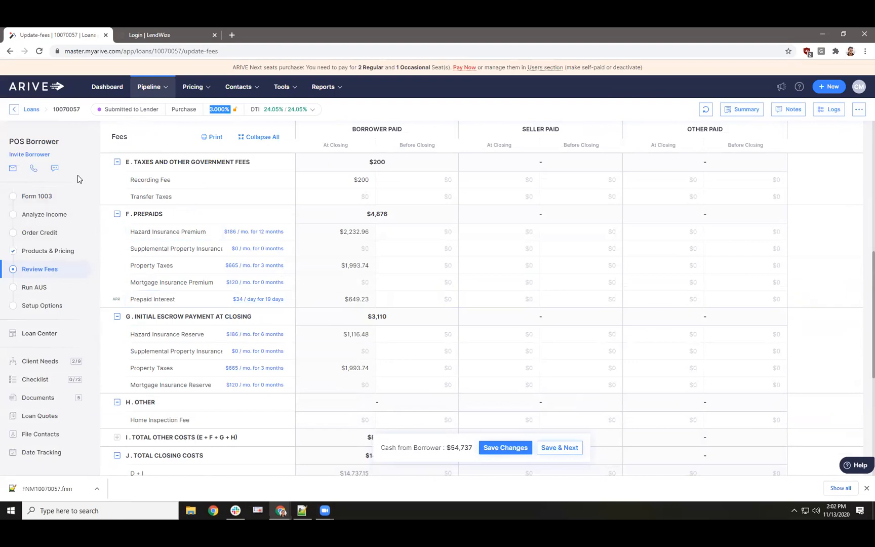
Set the interest rate in Form 1003's Loan Information to 4% and save the change to the submitted loan.
left_click(40, 198)
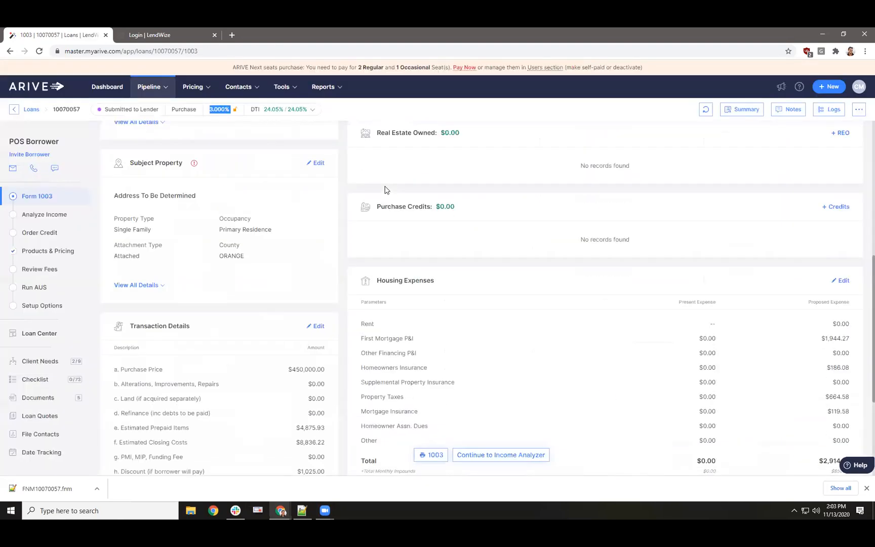
scroll(304, 243, "up", 8)
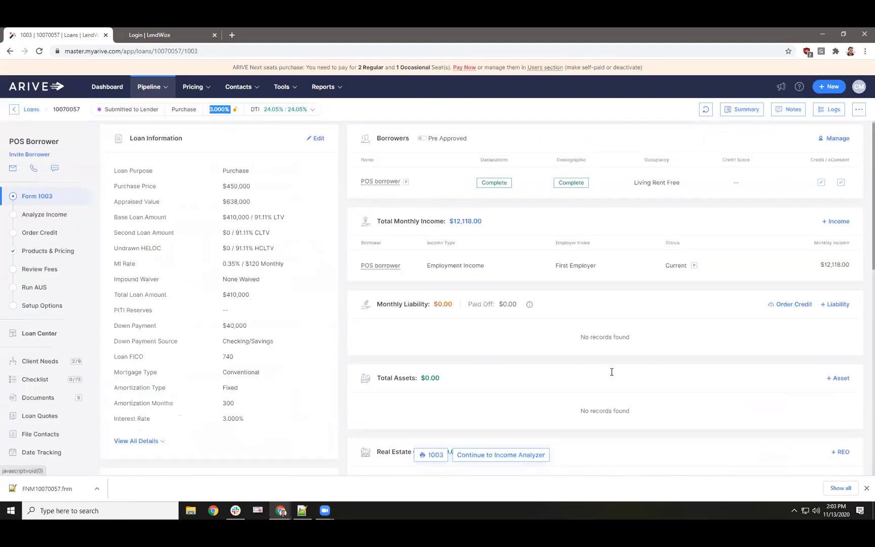
left_click(314, 139)
left_click(637, 321)
type("4")
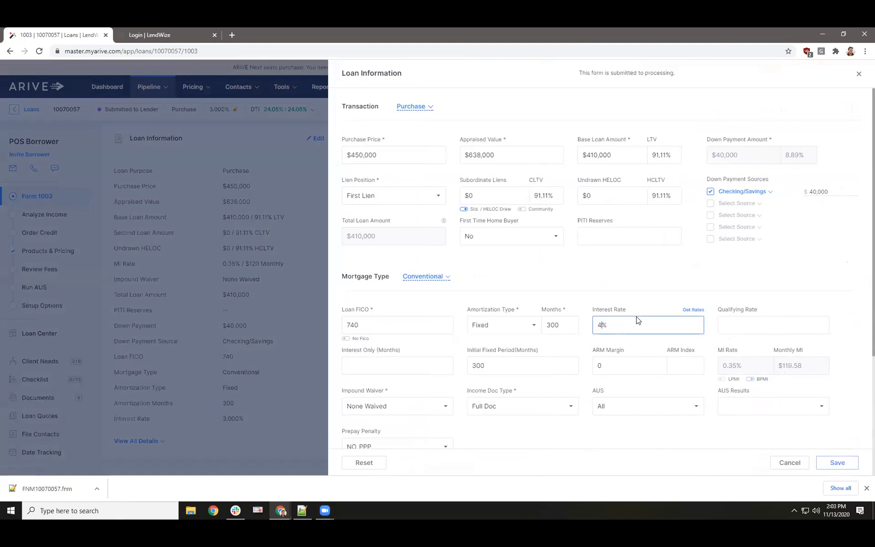
left_click(833, 463)
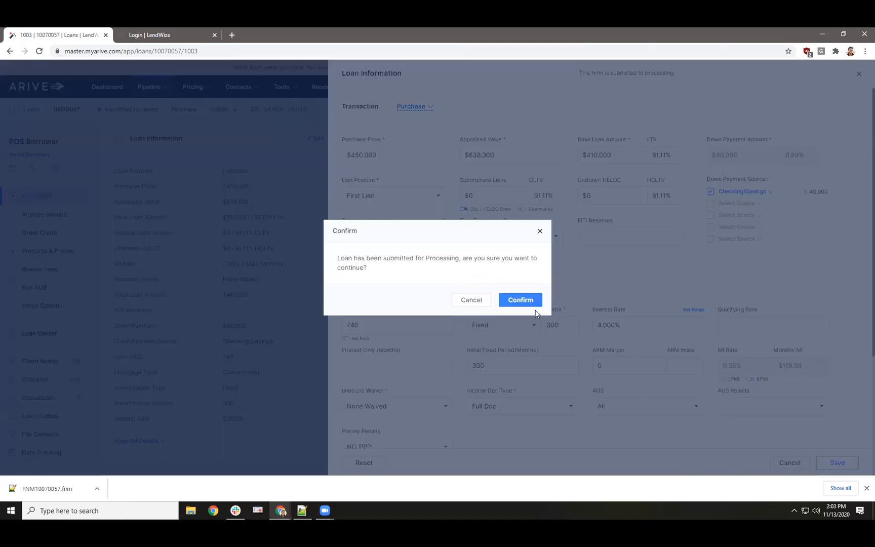
left_click(522, 300)
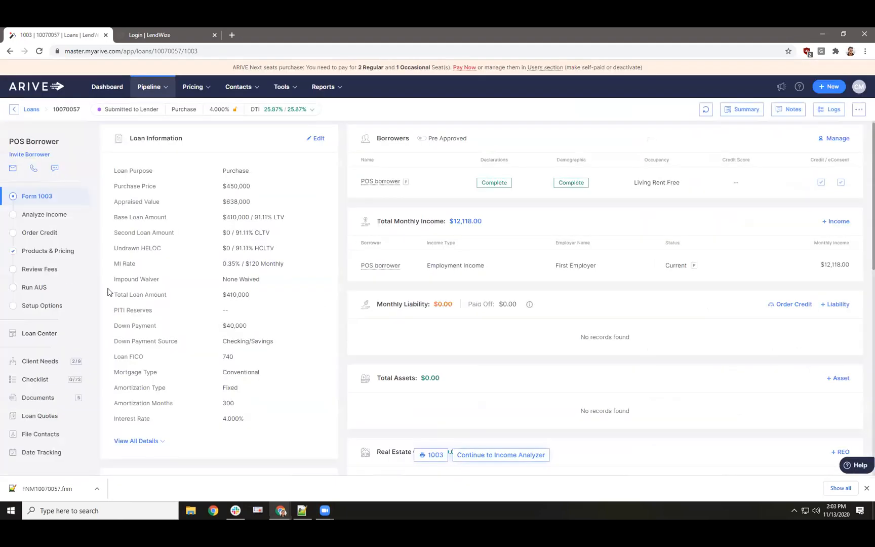
Check the prepaid interest and closing costs in the loan's fee review and return to Form 1003.
left_click(51, 269)
scroll(261, 263, "down", 10)
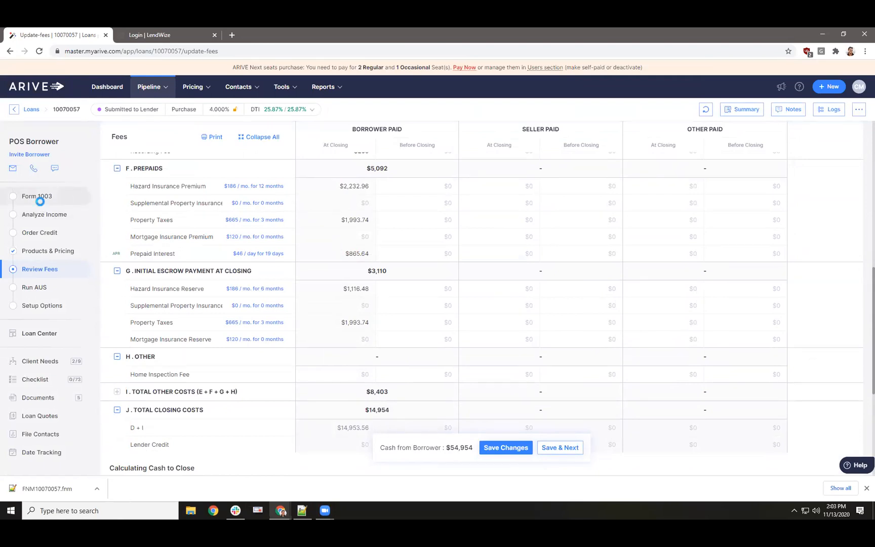
left_click(38, 196)
scroll(348, 259, "up", 7)
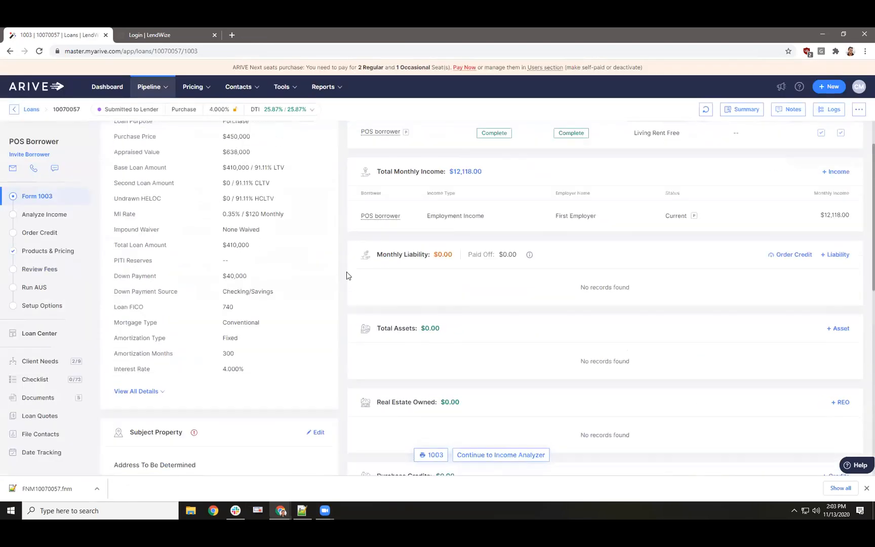